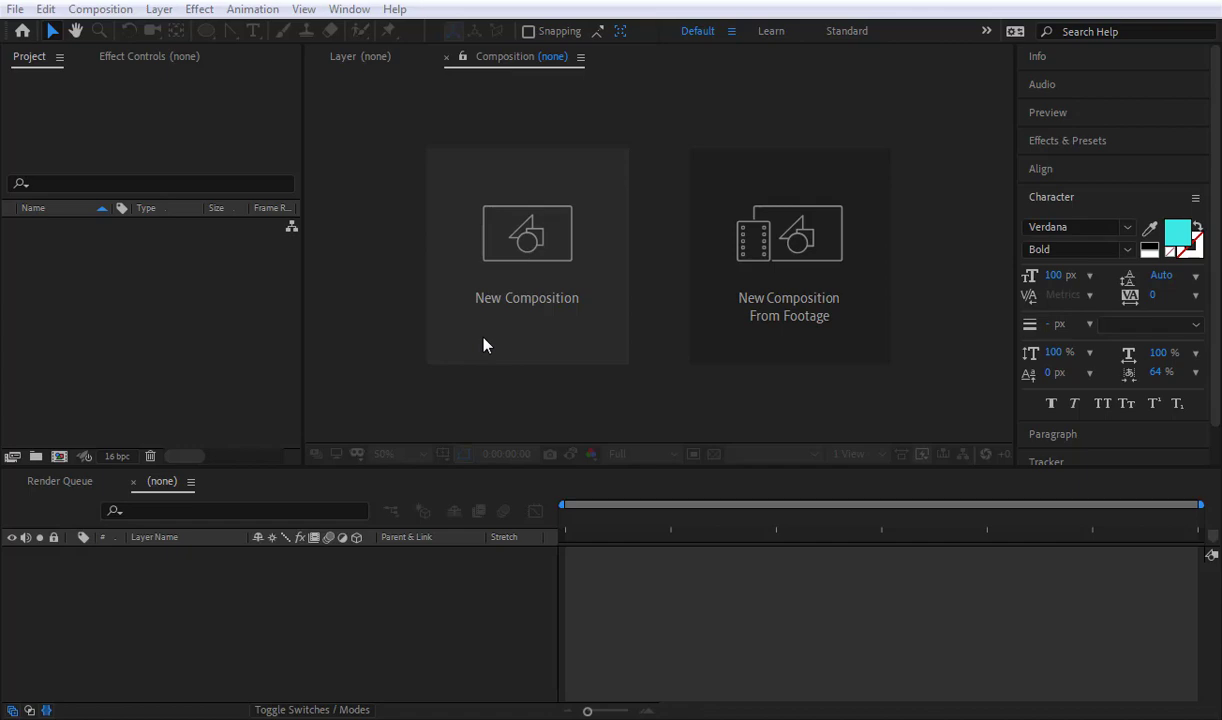
Step: Create a 400 x 400 px composition named LOGO at 25 fps with a 10-second duration
left_click(519, 296)
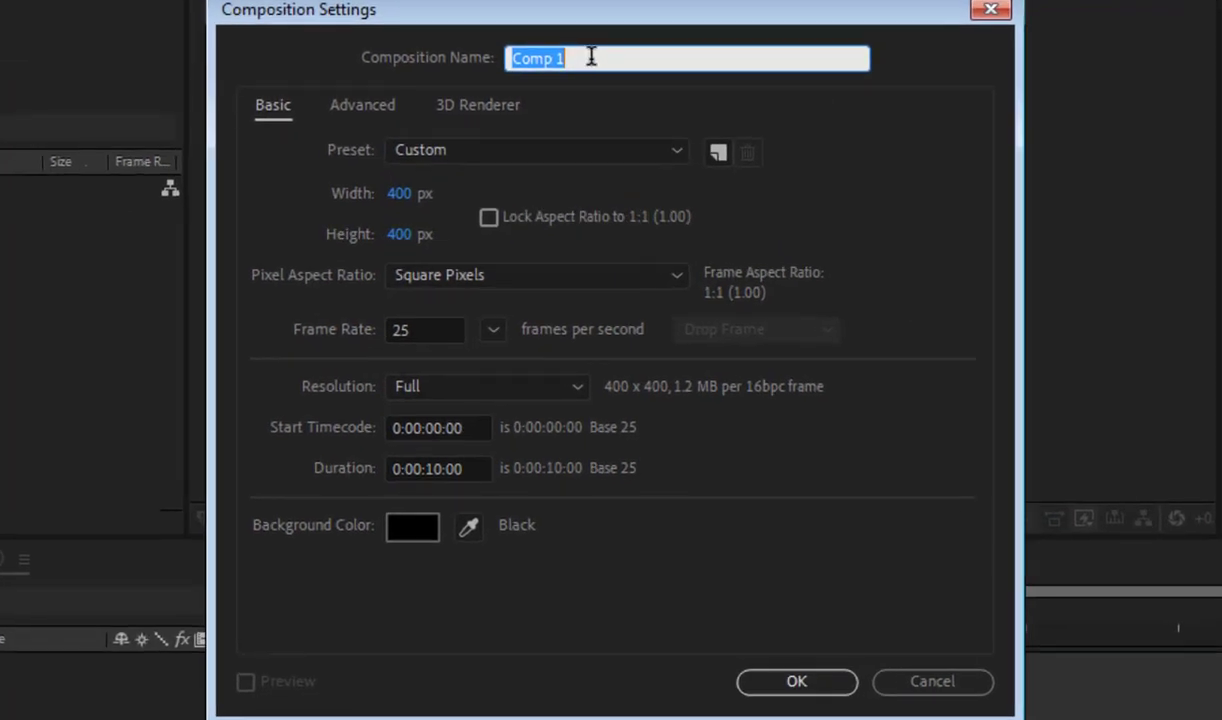
type("LOGO")
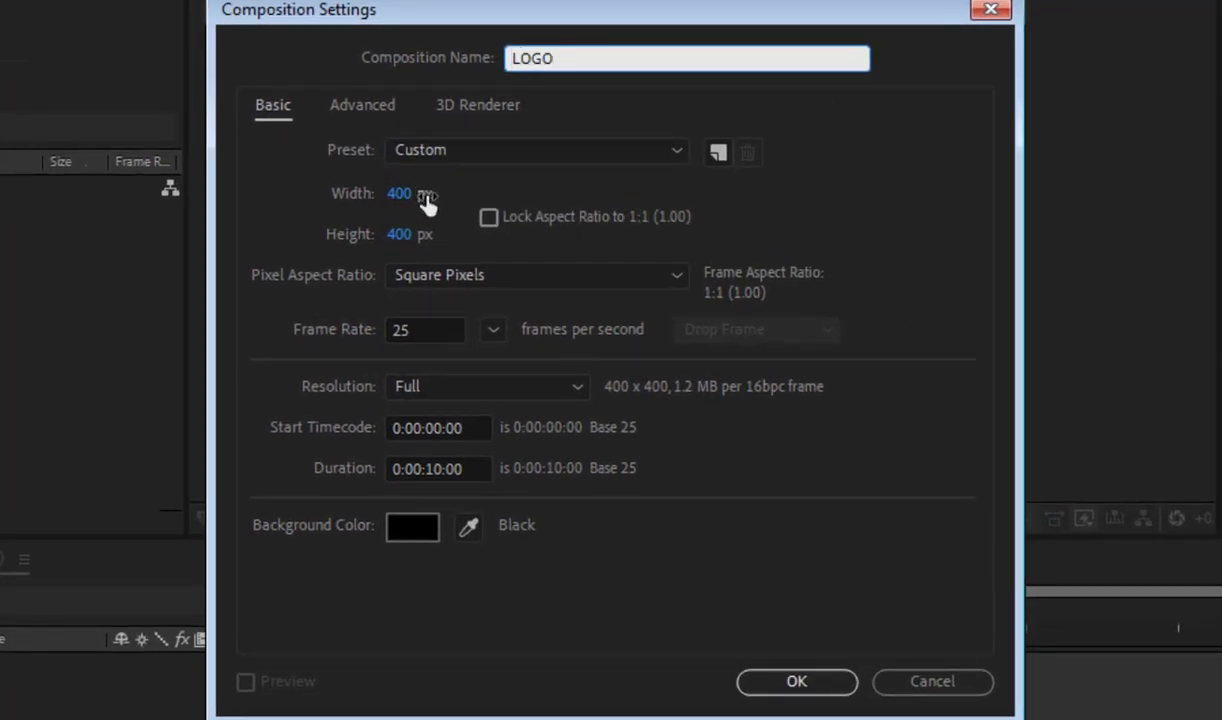
left_click(401, 195)
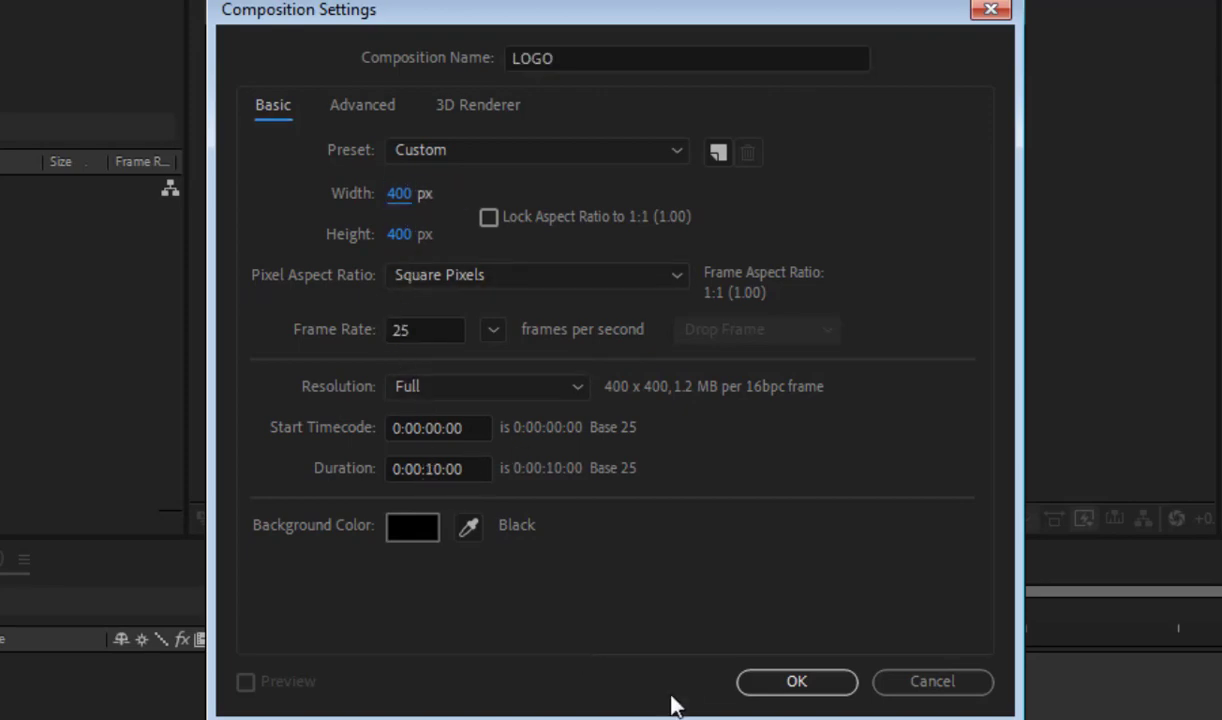
left_click(790, 681)
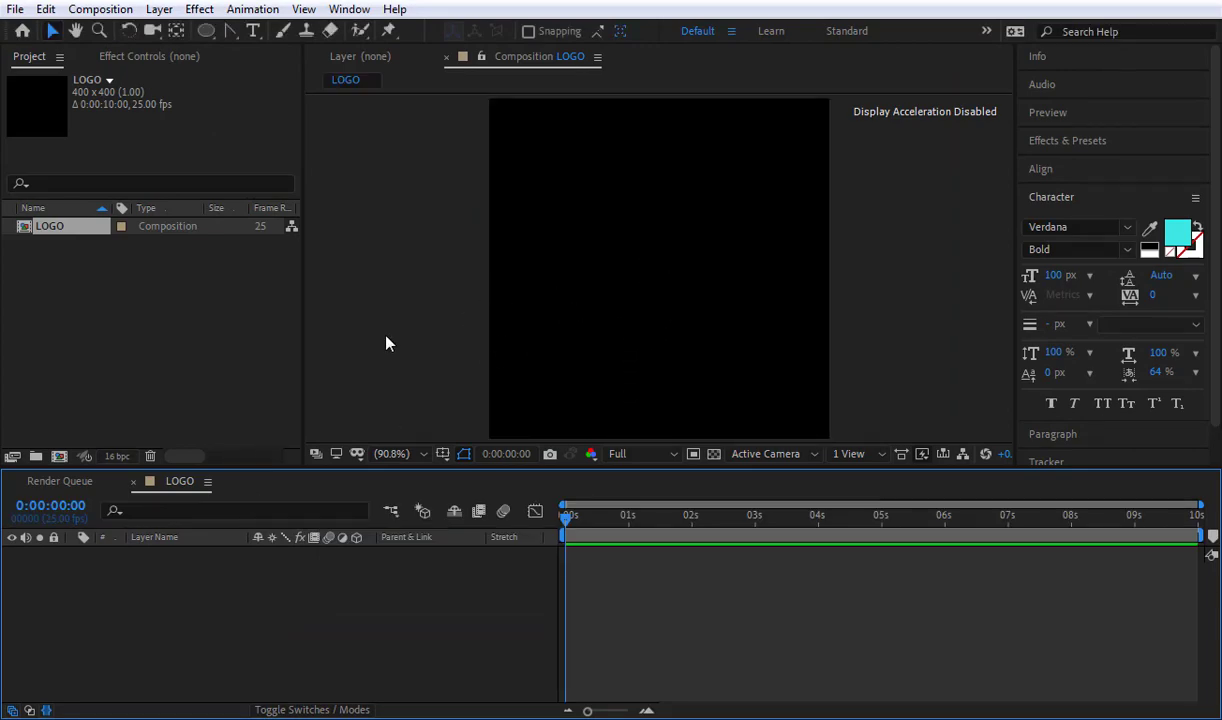
Step: Import the TikTok.jpg image into the project
double_click(203, 341)
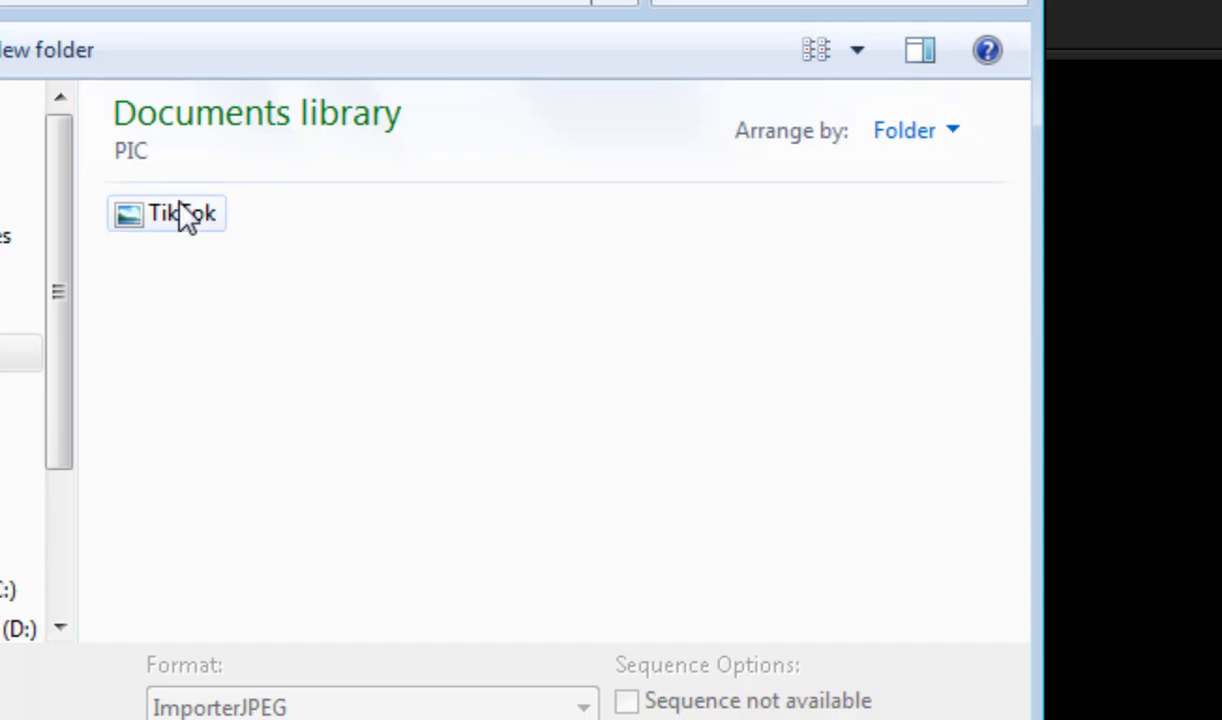
left_click(180, 215)
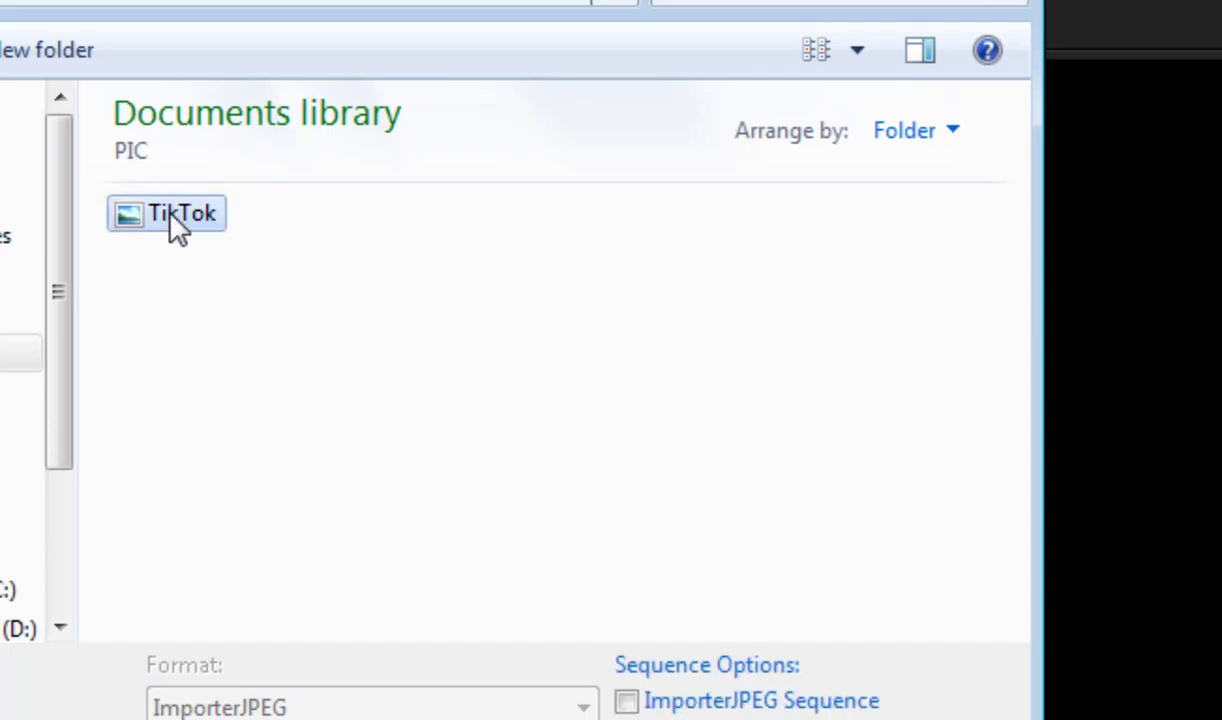
double_click(176, 226)
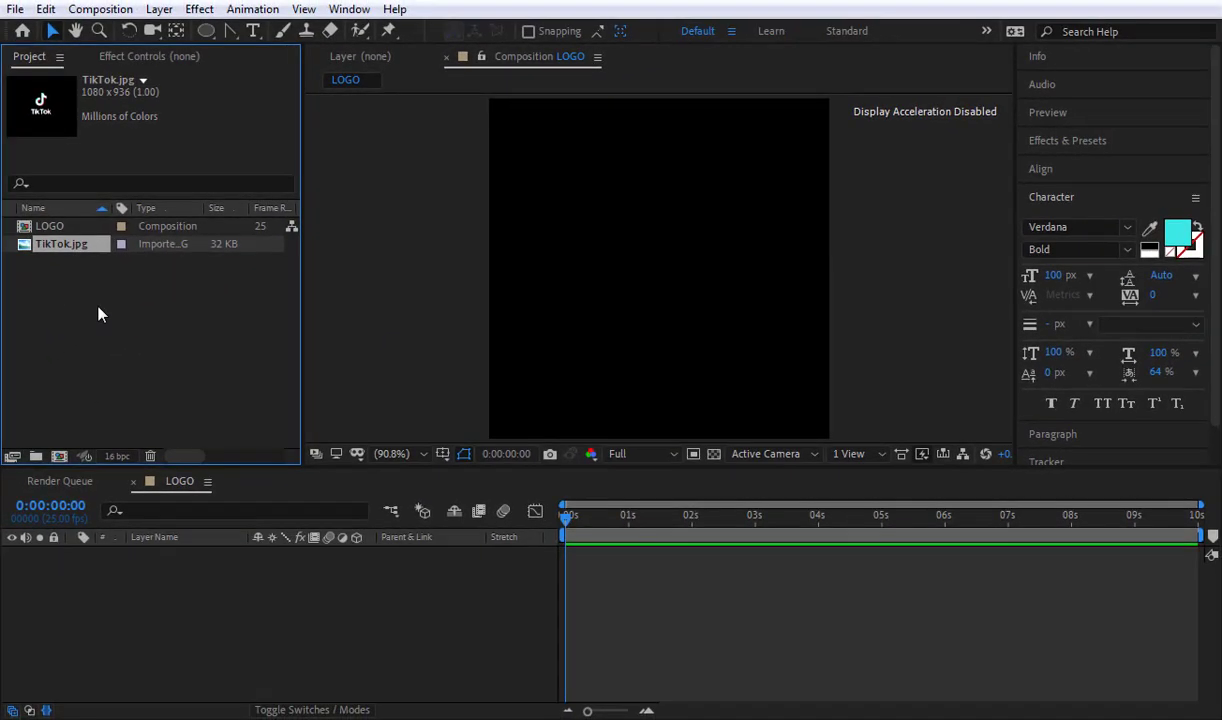
Step: Add TikTok.jpg as a layer in the LOGO composition and shift it slightly lower in the frame
left_click(98, 314)
left_click_drag(44, 250, 250, 612)
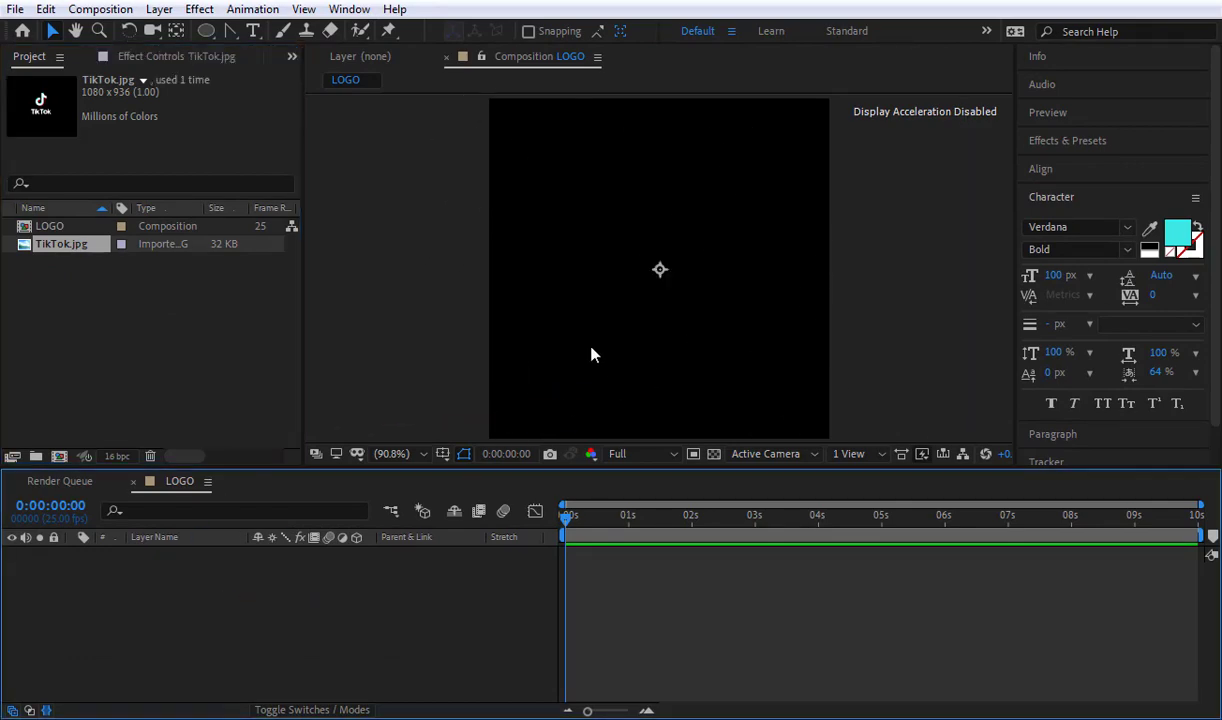
left_click(415, 638)
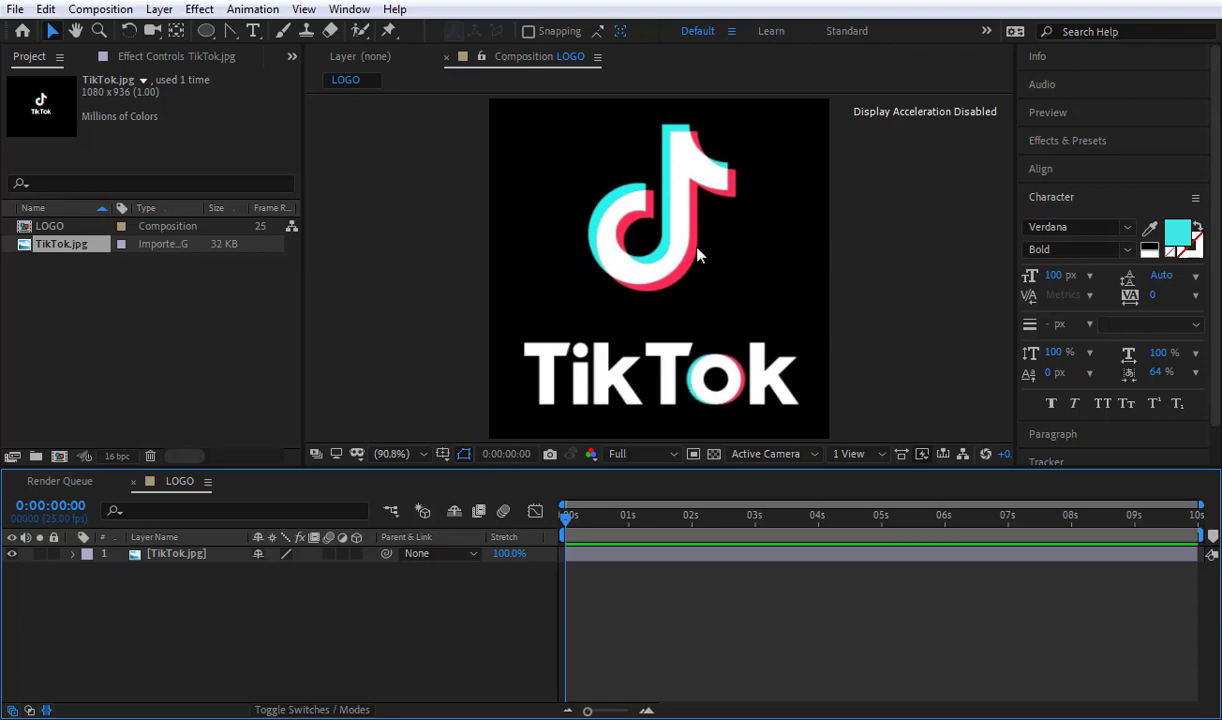
left_click_drag(697, 255, 689, 293)
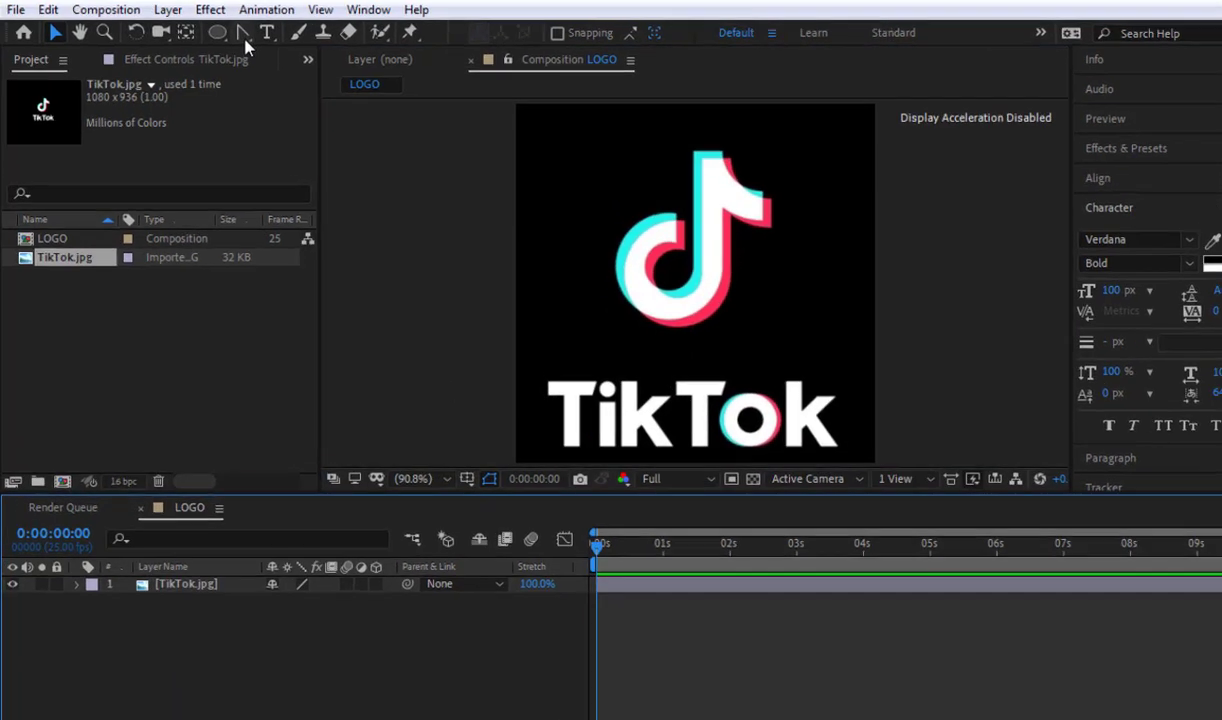
Step: With the Pen tool, trace the note's top edge and the concave upper curve out to the flag's tip
left_click(246, 35)
left_click(280, 34)
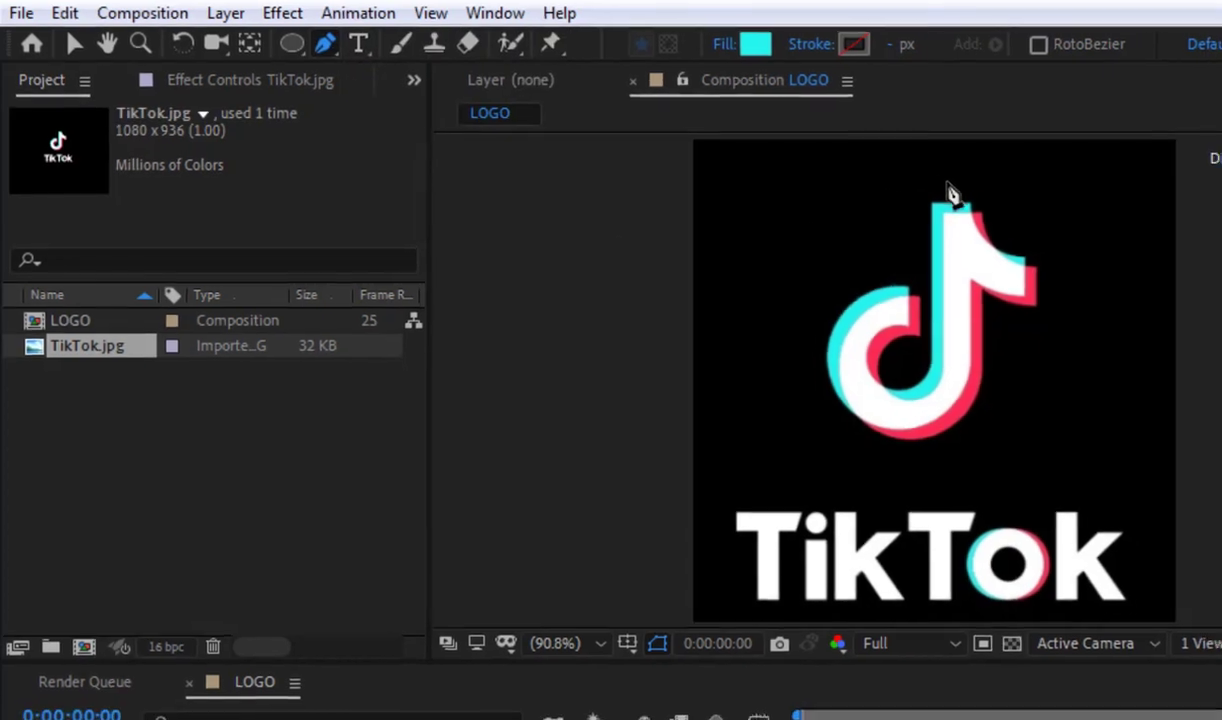
scroll(1018, 217, "up", 3)
key("space")
left_click_drag(1004, 240, 903, 671)
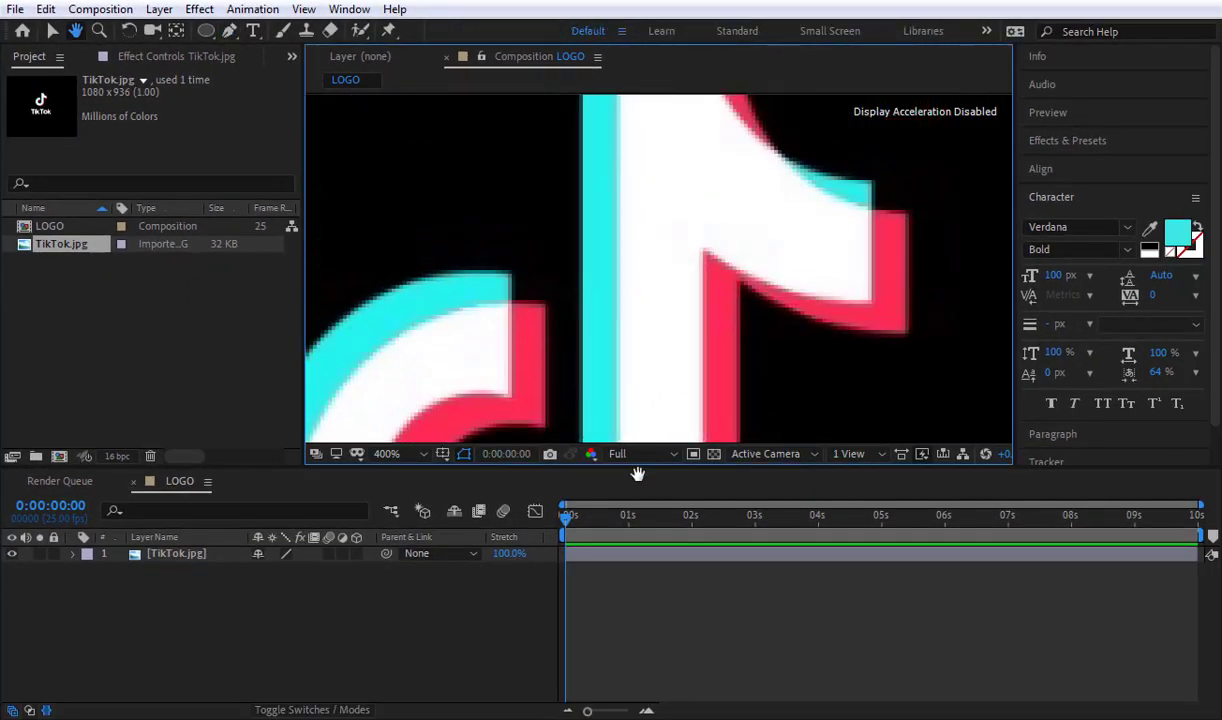
left_click_drag(668, 226, 546, 142)
left_click(528, 132)
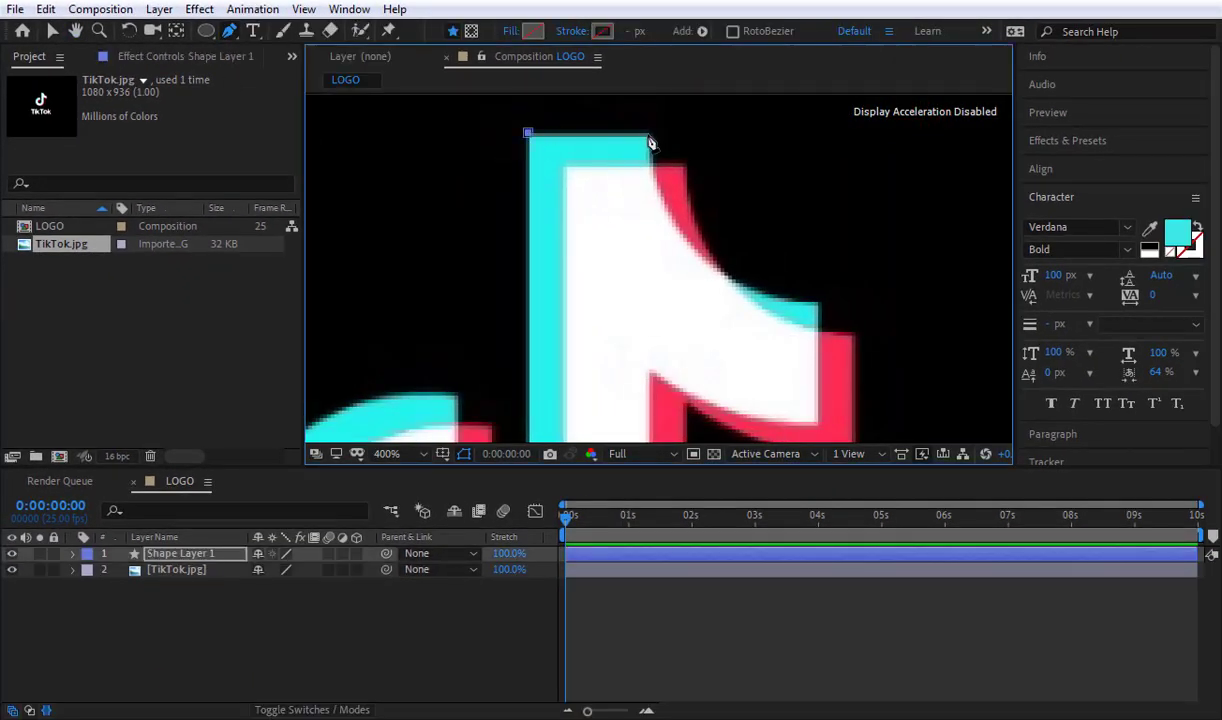
left_click(649, 135)
left_click_drag(684, 242, 717, 272)
left_click(818, 303)
Step: Continue the path down the flag's vertical end and along its lower curve to the inner corner at the stem
key("space")
left_click_drag(840, 316, 867, 218)
left_click(844, 320)
left_click_drag(748, 308, 711, 292)
left_click(677, 270)
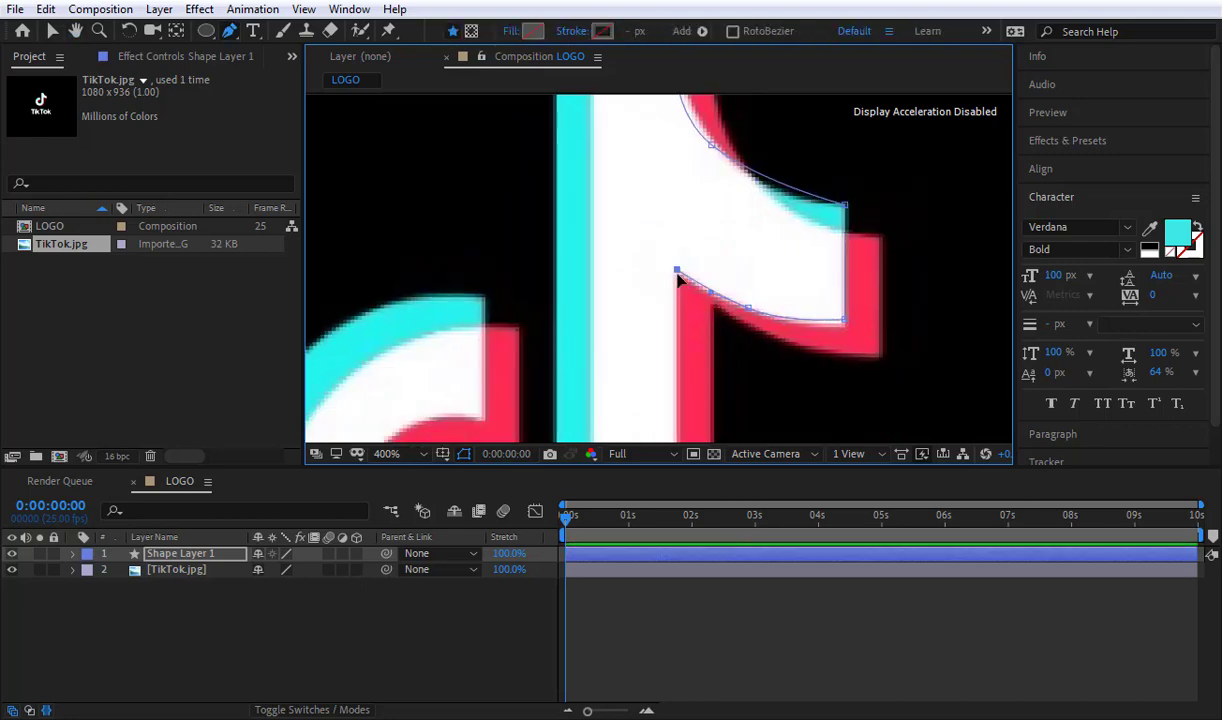
Step: Trace the path down the stem's outer edge and around the outside of the note's round bowl
scroll(680, 282, "down", 1)
key("space")
left_click_drag(710, 400, 720, 341)
left_click_drag(640, 413, 580, 424)
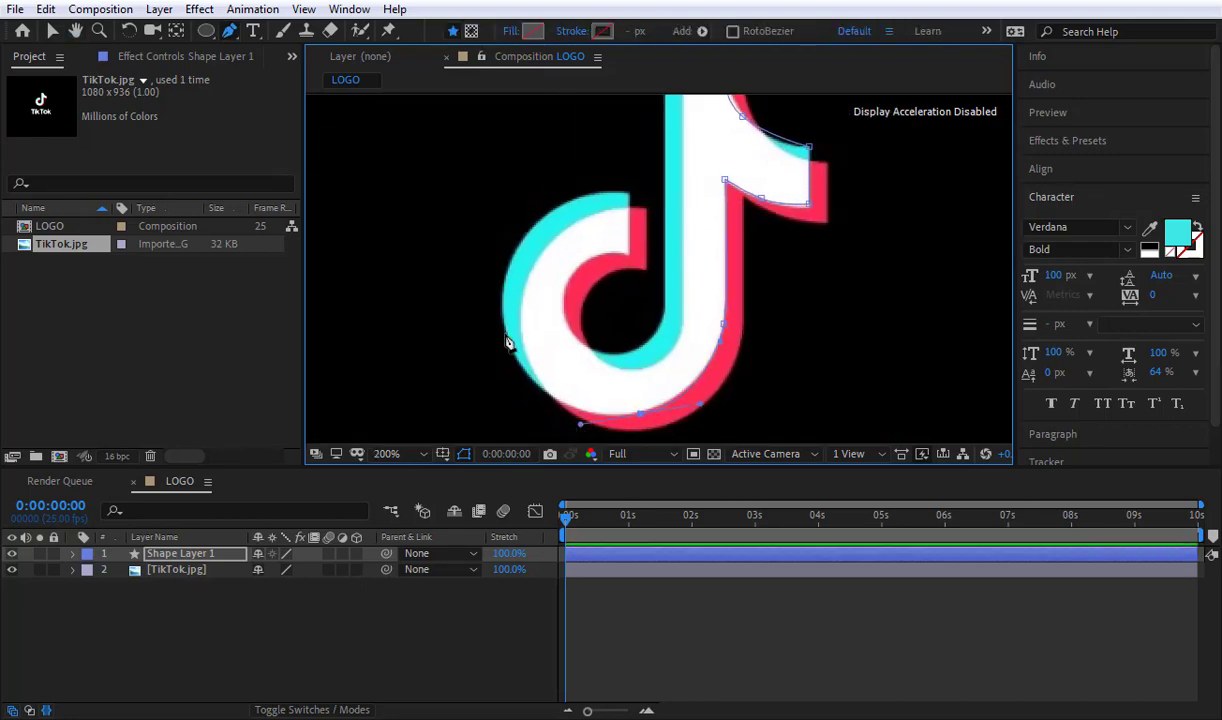
left_click_drag(505, 334, 487, 275)
left_click_drag(574, 201, 614, 187)
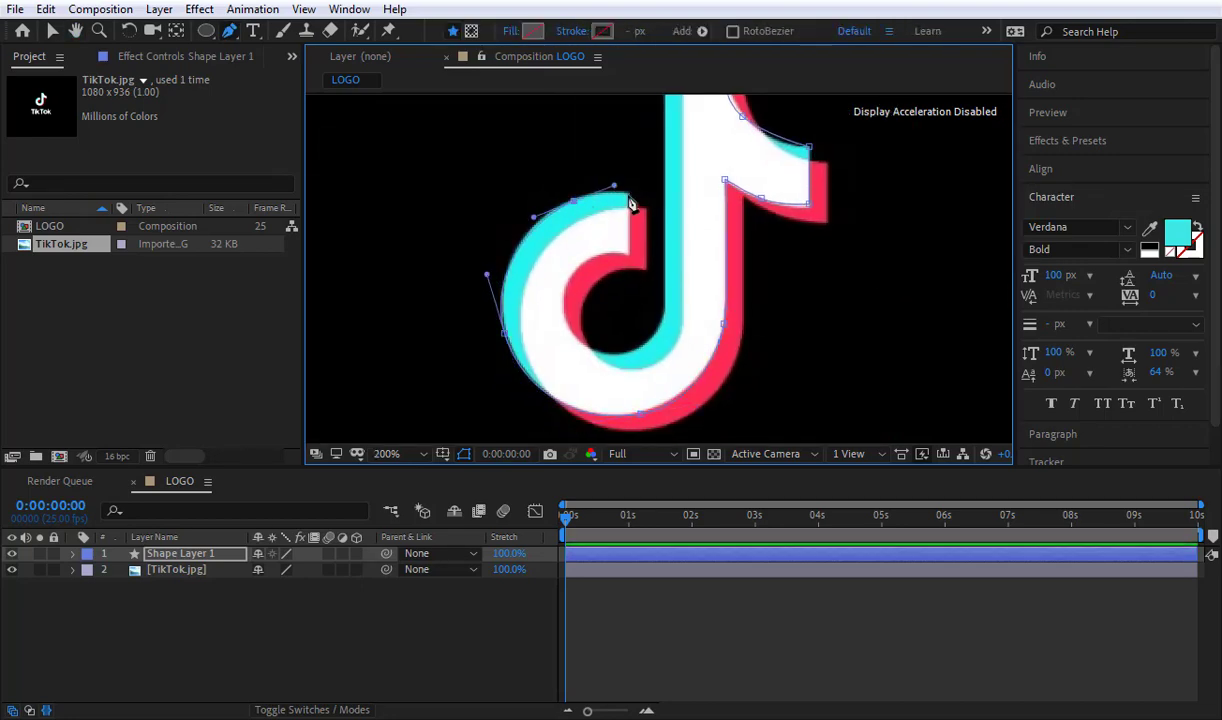
Step: Trace the bowl's open end, its inner curve and the stem's inner edge, and close the path at its starting point
left_click(628, 194)
left_click(628, 253)
left_click_drag(562, 300, 563, 346)
left_click_drag(662, 320, 667, 404)
left_click(665, 241)
key("space")
left_click(658, 181)
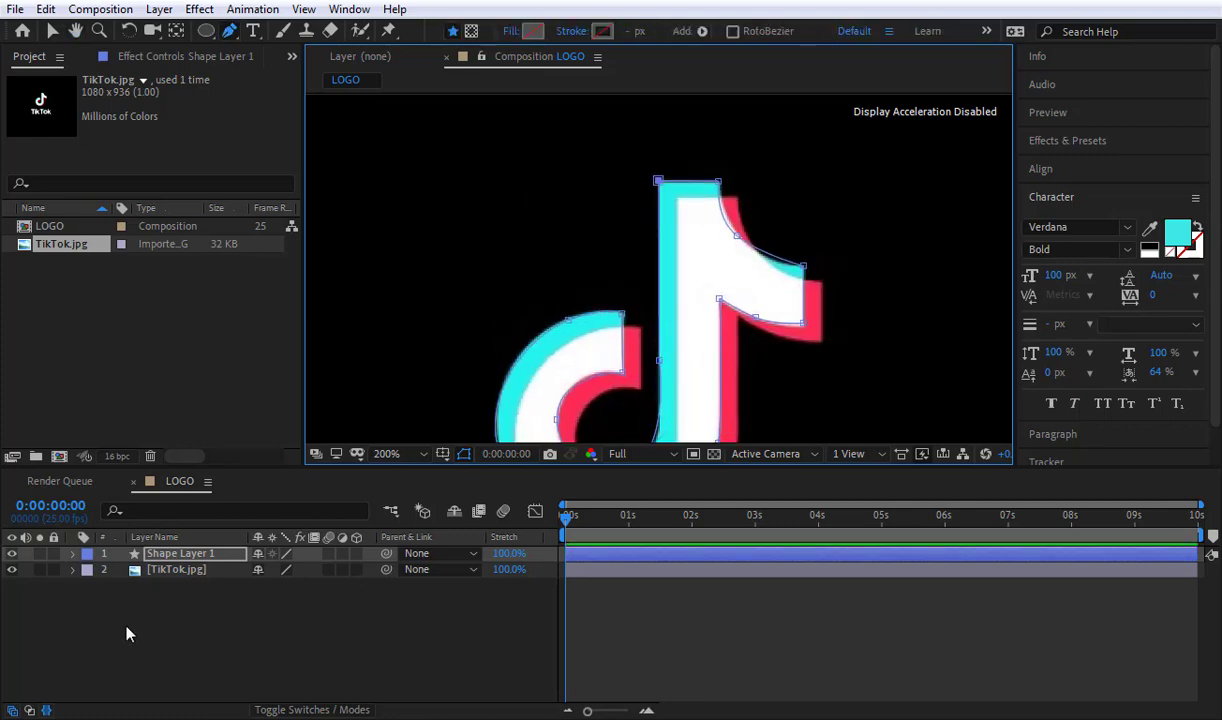
Step: Fill the traced note shape on Shape Layer 1 with dark navy blue, 000529
left_click(12, 566)
left_click(12, 569)
left_click(130, 632)
left_click(182, 554)
scroll(655, 225, "down", 1)
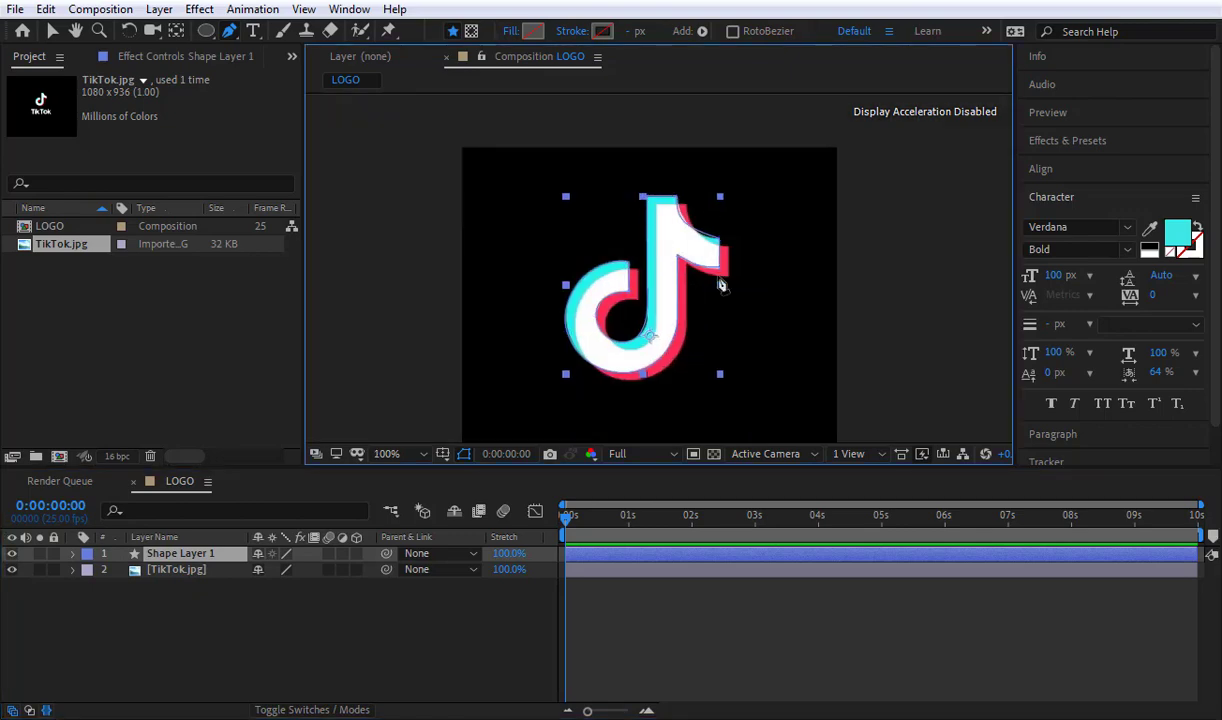
left_click(534, 31)
mouse_move(310, 381)
left_mouse_down()
mouse_move(327, 371)
mouse_move(329, 386)
left_mouse_up()
left_click(350, 270)
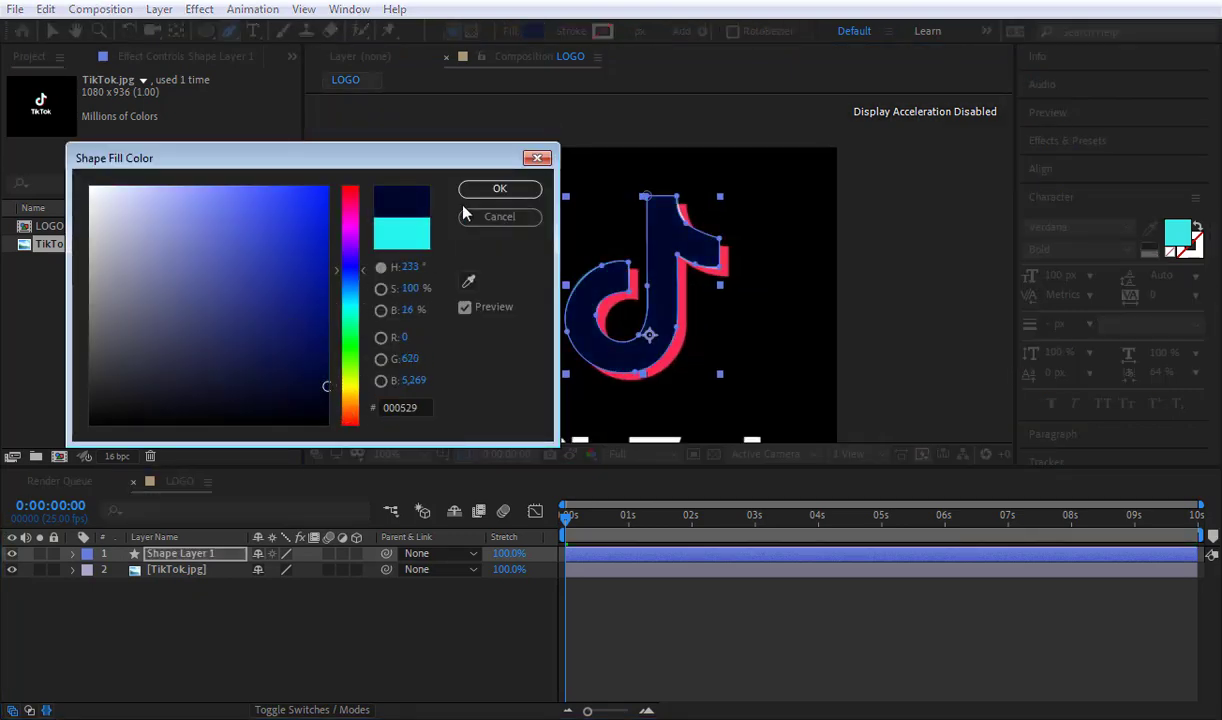
left_click(495, 190)
left_click(490, 622)
Step: Reshape the concave curve between the note's top and the flag's tip to match the logo underneath
scroll(640, 275, "up", 3)
scroll(540, 230, "down", 1)
left_click_drag(960, 368, 880, 409)
left_click(185, 556)
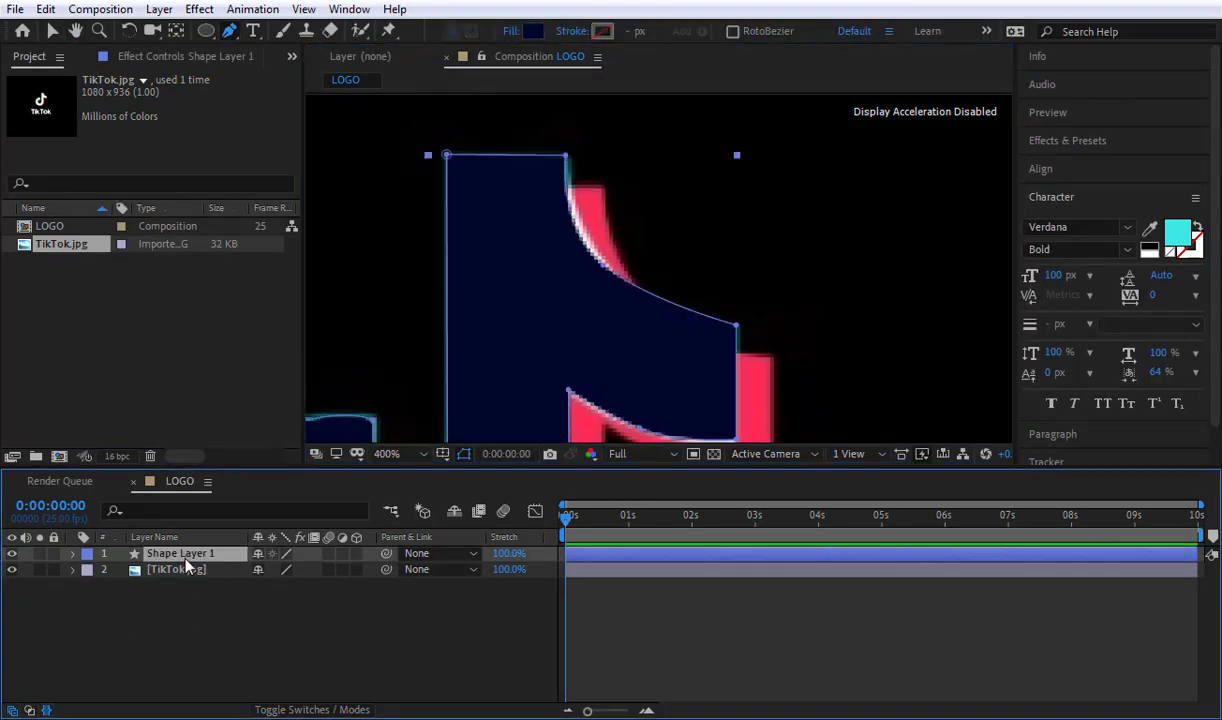
left_click_drag(603, 265, 567, 225)
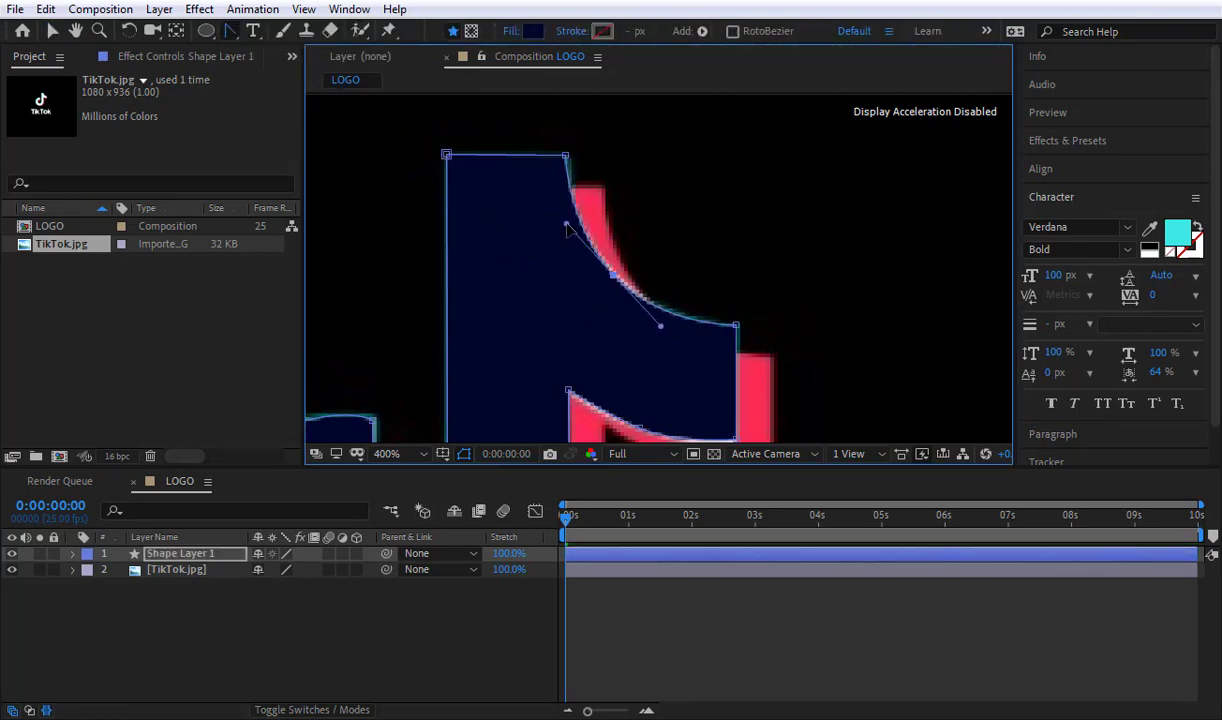
Step: Align the two corner points of the flag's end with the logo and smooth the curve along its lower edge
left_click_drag(676, 380, 657, 259)
left_click_drag(750, 316, 688, 404)
key("Down")
key("Down")
key("Down")
key("Down")
key("Down")
key("Down")
left_click(706, 195)
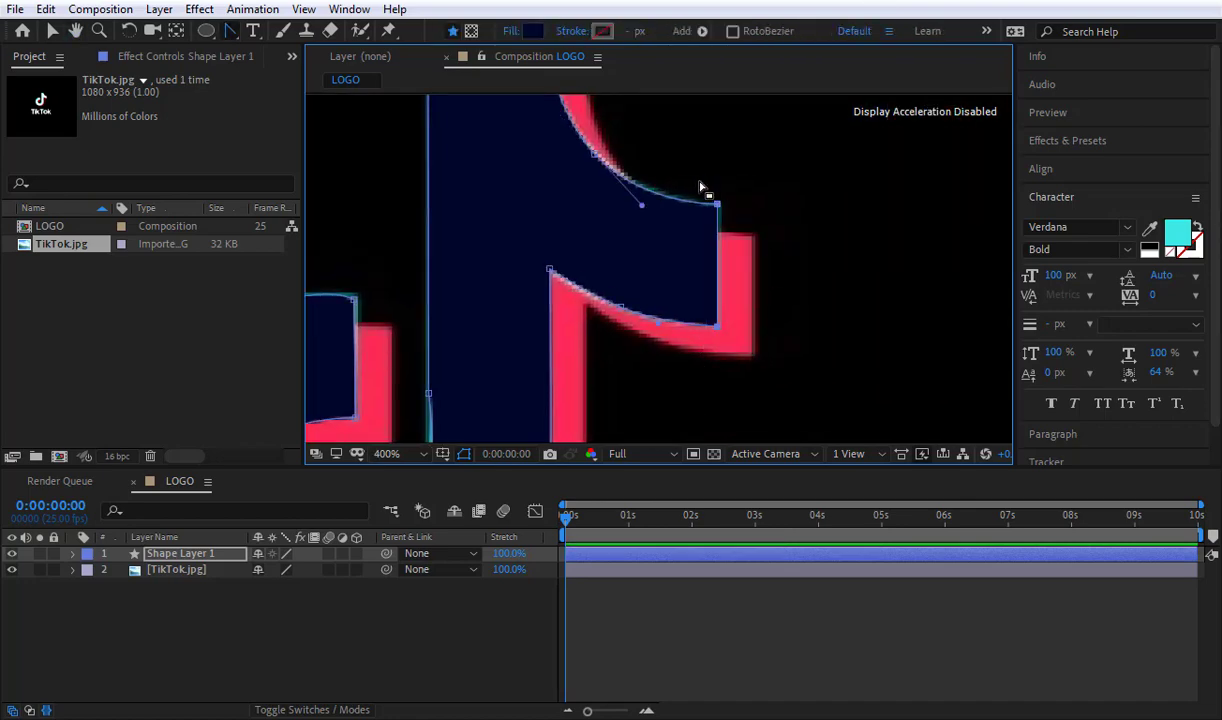
left_click_drag(621, 308, 673, 324)
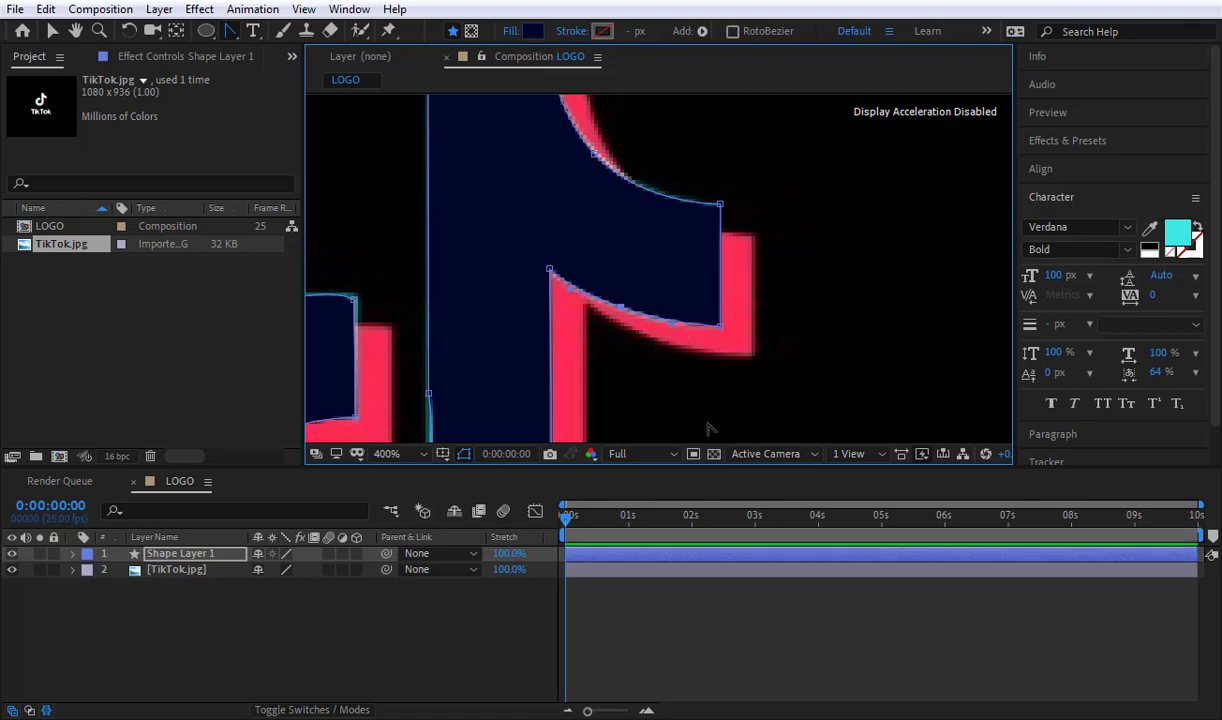
Step: Nudge the inner corner point between flag and stem two steps right and one step down
left_click_drag(572, 254, 529, 292)
key("Right")
key("Right")
key("Down")
scroll(537, 281, "down", 1)
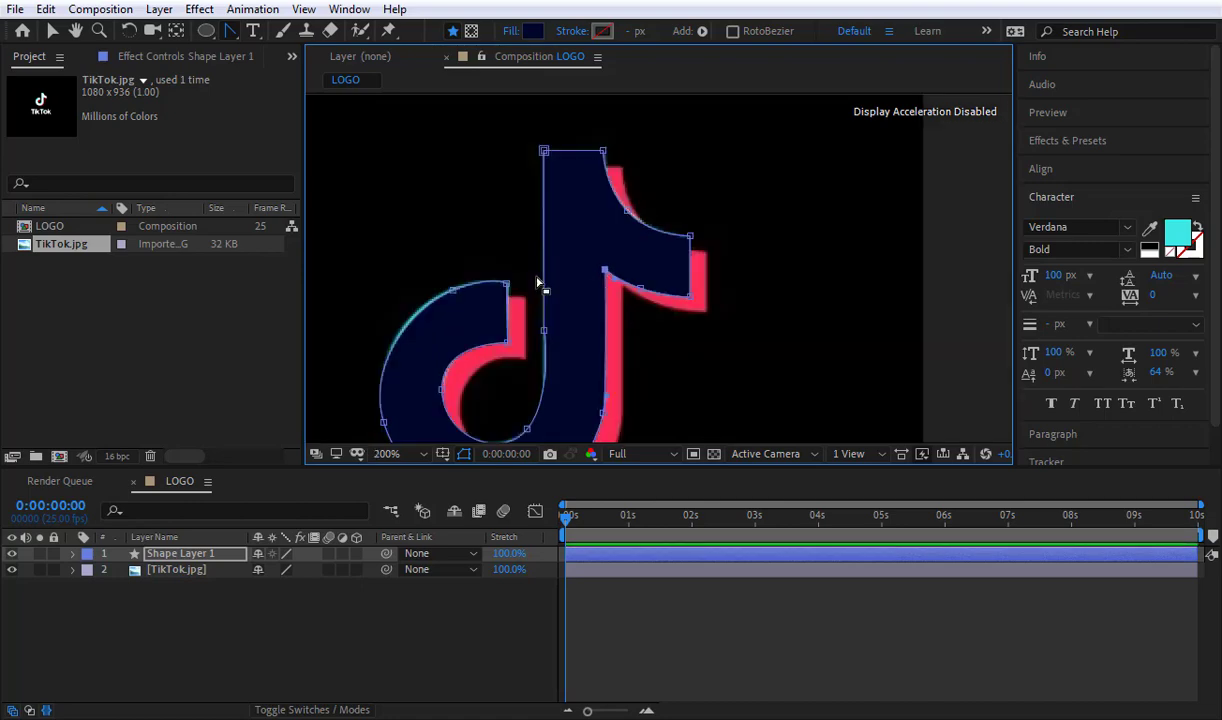
Step: Adjust the point on the upper outer curve of the bowl so the outline covers the logo's cyan edge
left_click_drag(629, 415, 696, 257)
scroll(696, 257, "up", 1)
scroll(697, 257, "down", 1)
left_click_drag(499, 120, 537, 159)
left_click_drag(481, 144, 476, 148)
key("Left")
key("Left")
key("Left")
key("Left")
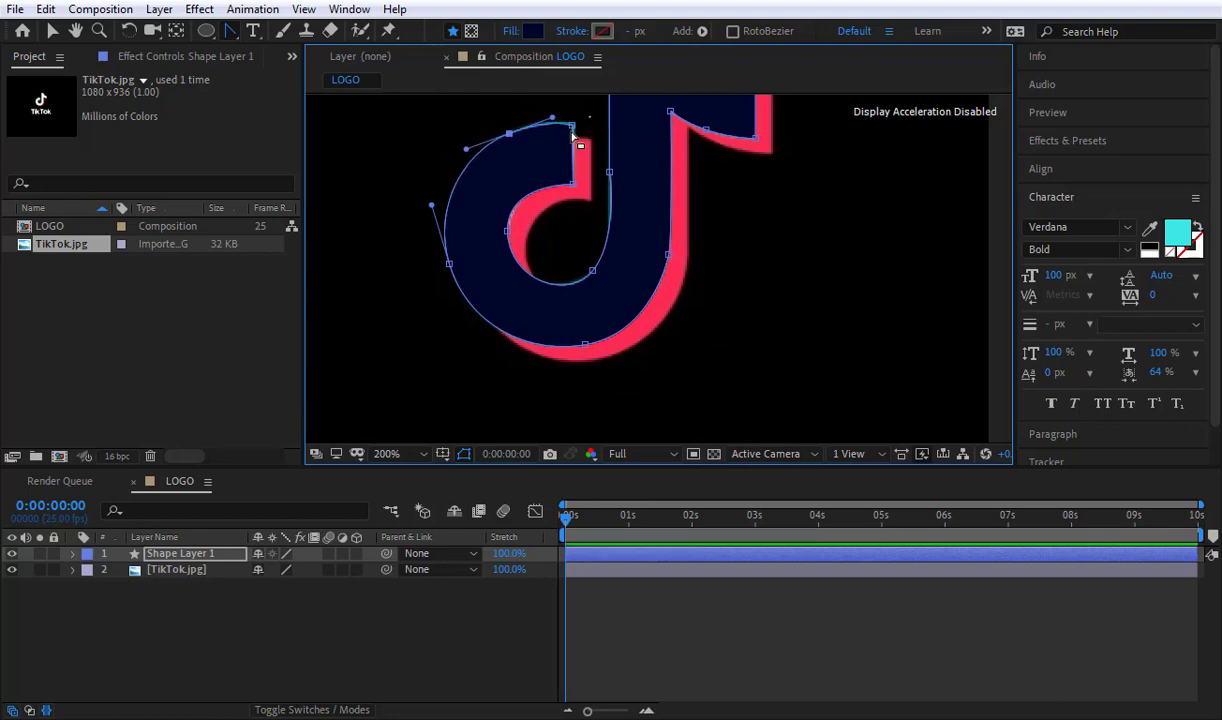
Step: Nudge the upper corner of the bowl's open end three steps right and one step up
left_click_drag(573, 137, 562, 146)
key("Right")
key("Right")
key("Right")
key("Up")
Step: Nudge the point on the far side of the bowl's inner curve three steps right and two steps down
scroll(592, 158, "up", 1)
left_click_drag(497, 167, 594, 300)
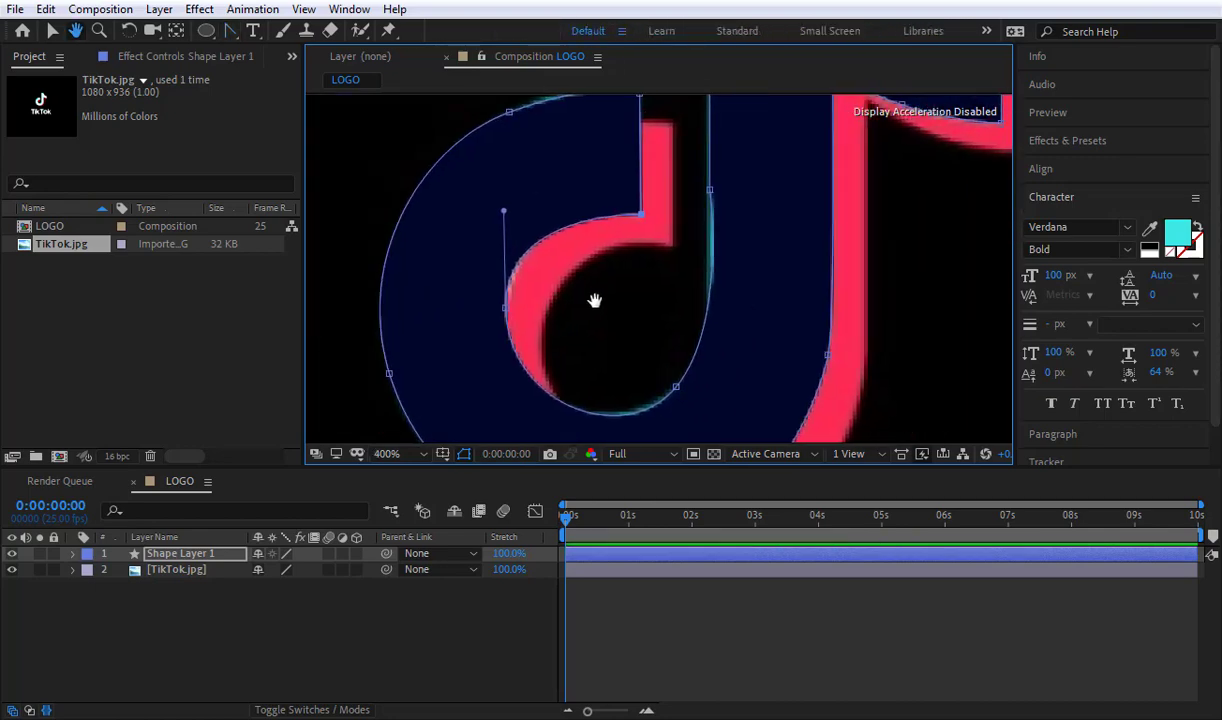
left_click_drag(505, 308, 504, 193)
key("Right")
key("Right")
key("Right")
key("Right")
key("Right")
key("Down")
key("Down")
Step: Adjust the inner curve near the stem and nudge the point on the stem's inner edge down three steps
left_click_drag(676, 387, 623, 406)
left_click_drag(731, 228, 731, 293)
left_click(710, 226)
key("Down")
key("Down")
key("Down")
key("Down")
key("Down")
key("Down")
key("Down")
key("Down")
key("Down")
key("Down")
key("Down")
key("Down")
key("Down")
key("Down")
key("Down")
key("Down")
key("Down")
key("Down")
key("Down")
key("Down")
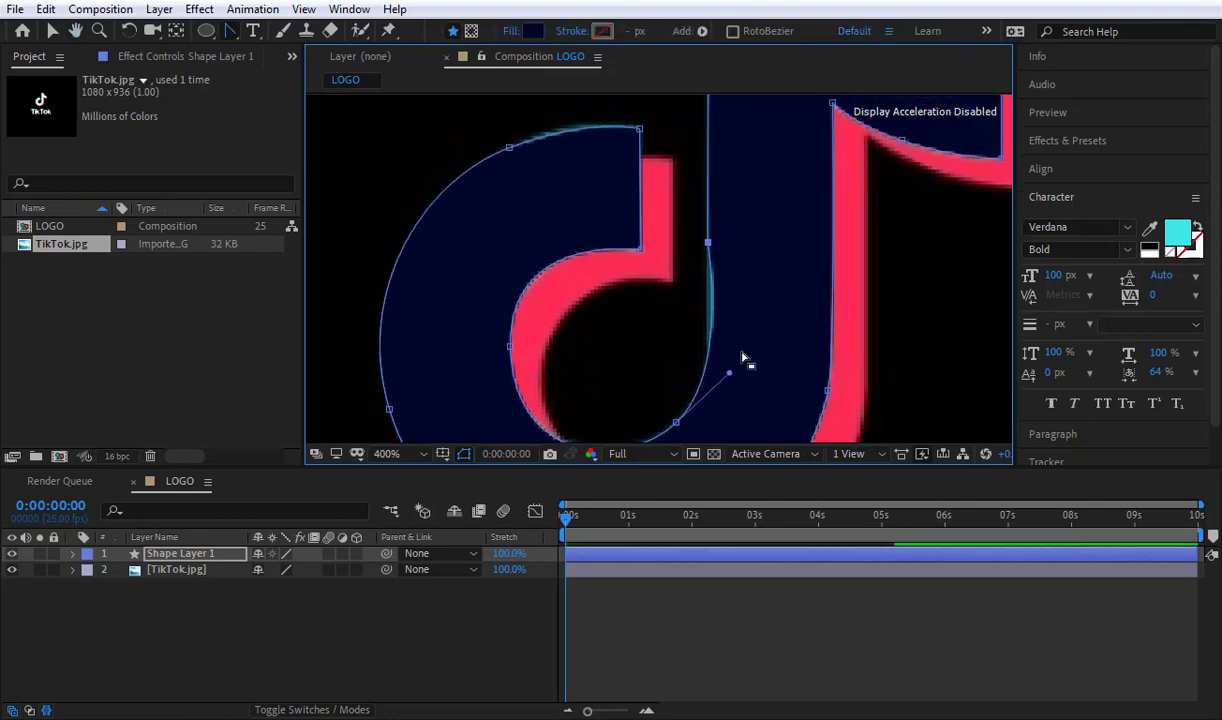
Step: Reshape the curve joining the bottom of the bowl's opening to the stem's inner edge
left_click_drag(728, 337, 747, 272)
left_click_drag(695, 357, 652, 398)
left_click_drag(646, 305, 600, 435)
left_click_drag(665, 123, 572, 361)
scroll(572, 361, "down", 2)
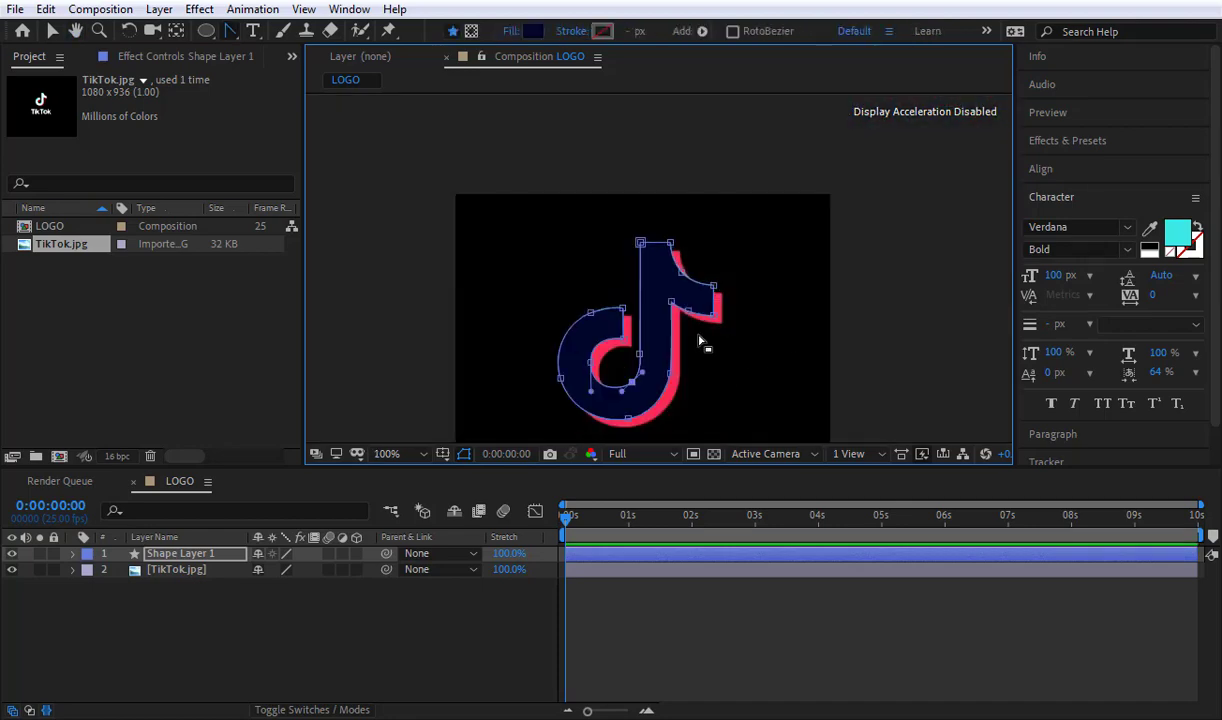
Step: Compare the traced note outline with the logo beneath it by toggling the shape's visibility and inspecting its edges closely
left_click_drag(702, 337, 739, 272)
scroll(760, 259, "up", 1)
scroll(760, 259, "down", 1)
left_click(268, 592)
left_click(185, 554)
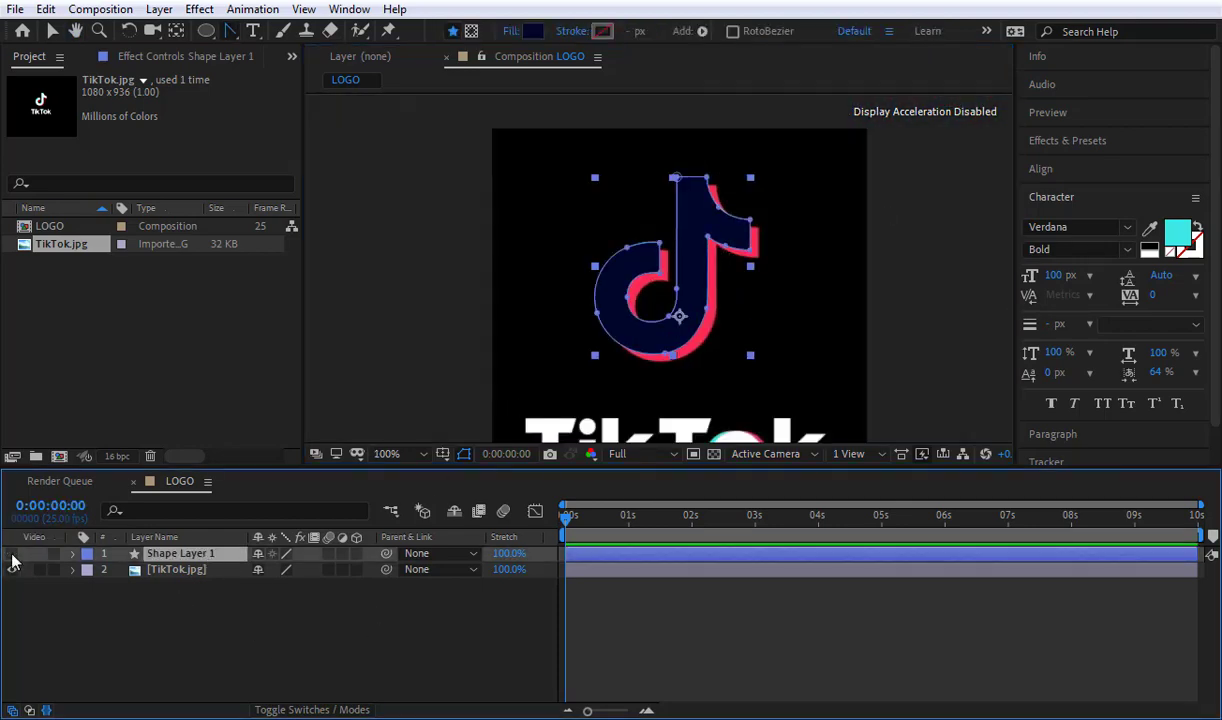
left_click(12, 555)
left_click(12, 555)
left_click(182, 642)
scroll(682, 201, "up", 2)
scroll(682, 201, "down", 2)
left_click(397, 600)
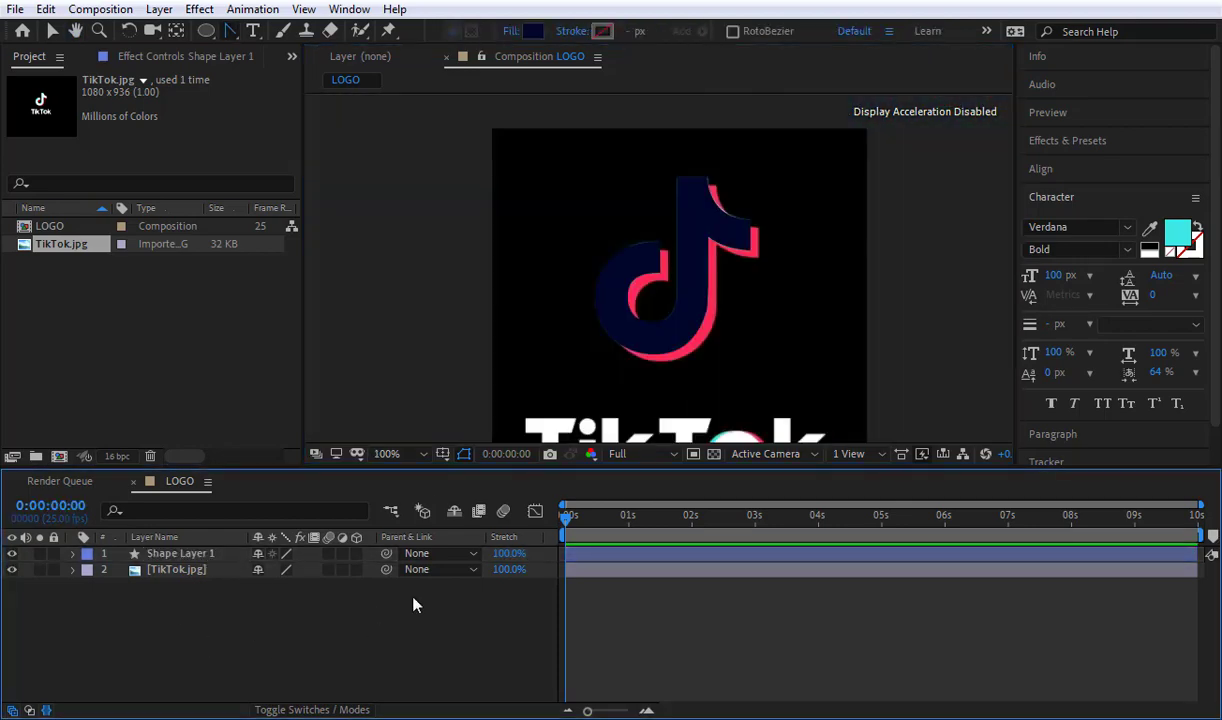
scroll(773, 238, "up", 1)
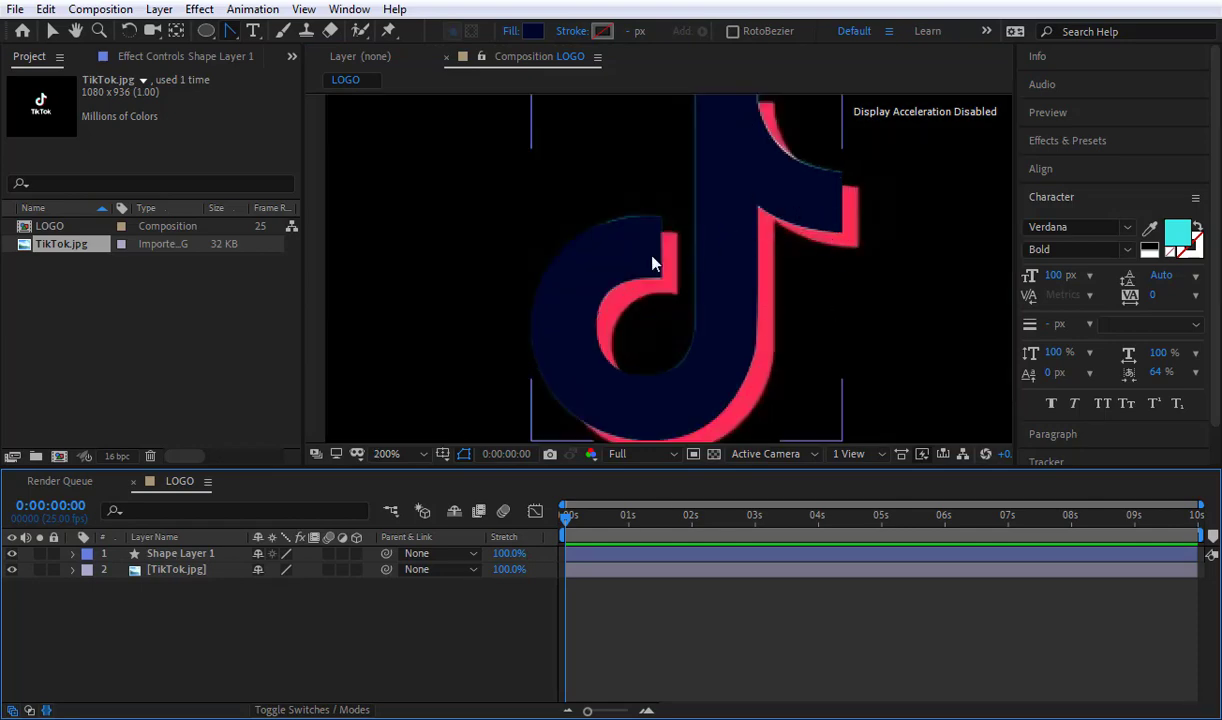
scroll(659, 262, "down", 1)
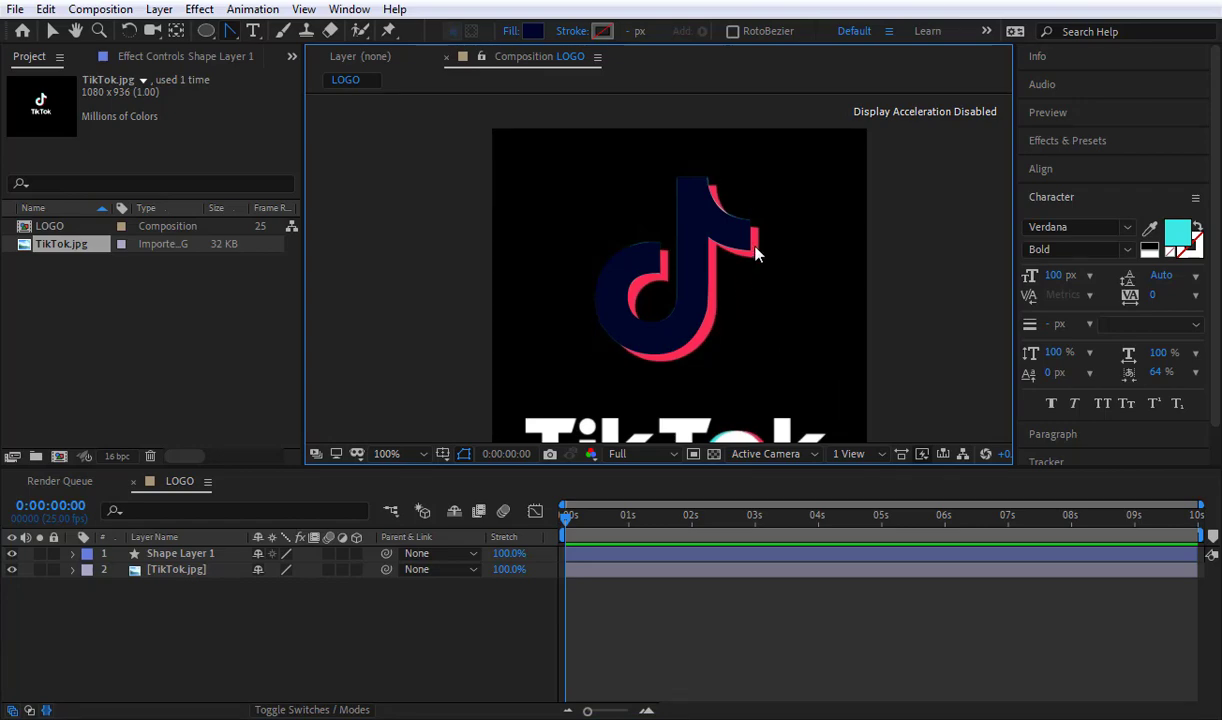
scroll(756, 249, "up", 1)
key("space")
left_click_drag(774, 236, 645, 279)
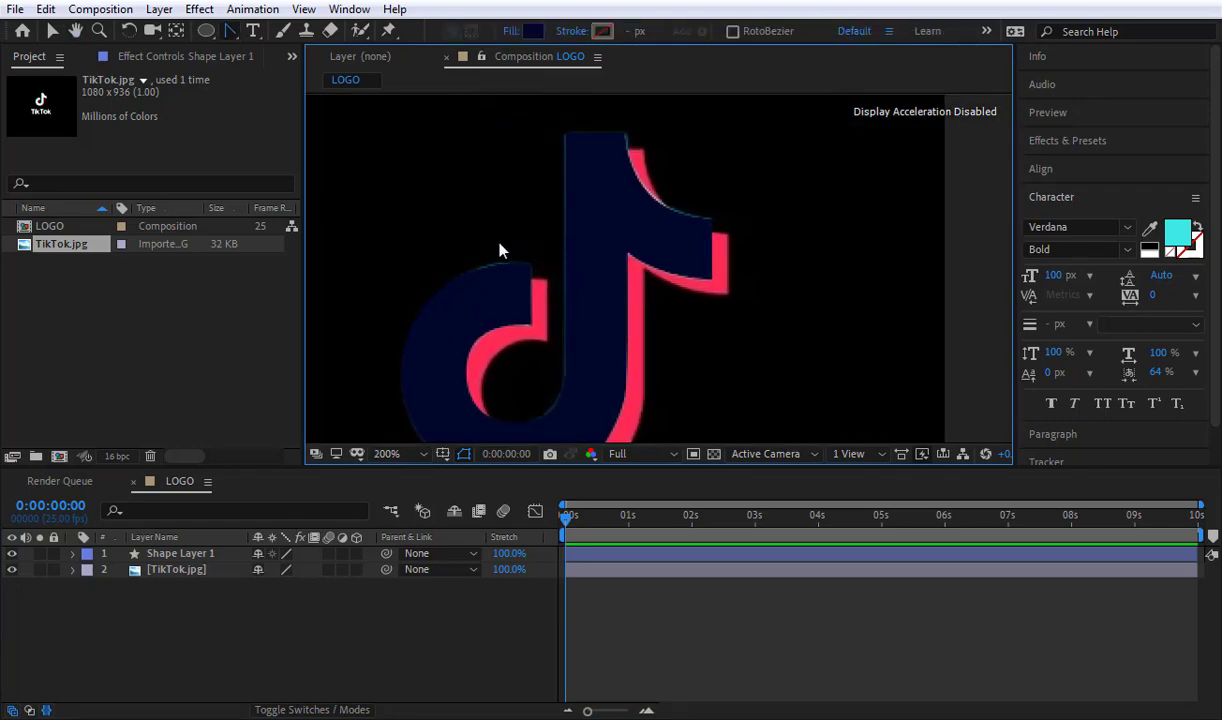
Step: Recolour the traced note shape with the logo's red, FC2C55, sampled from the image
left_click(180, 553)
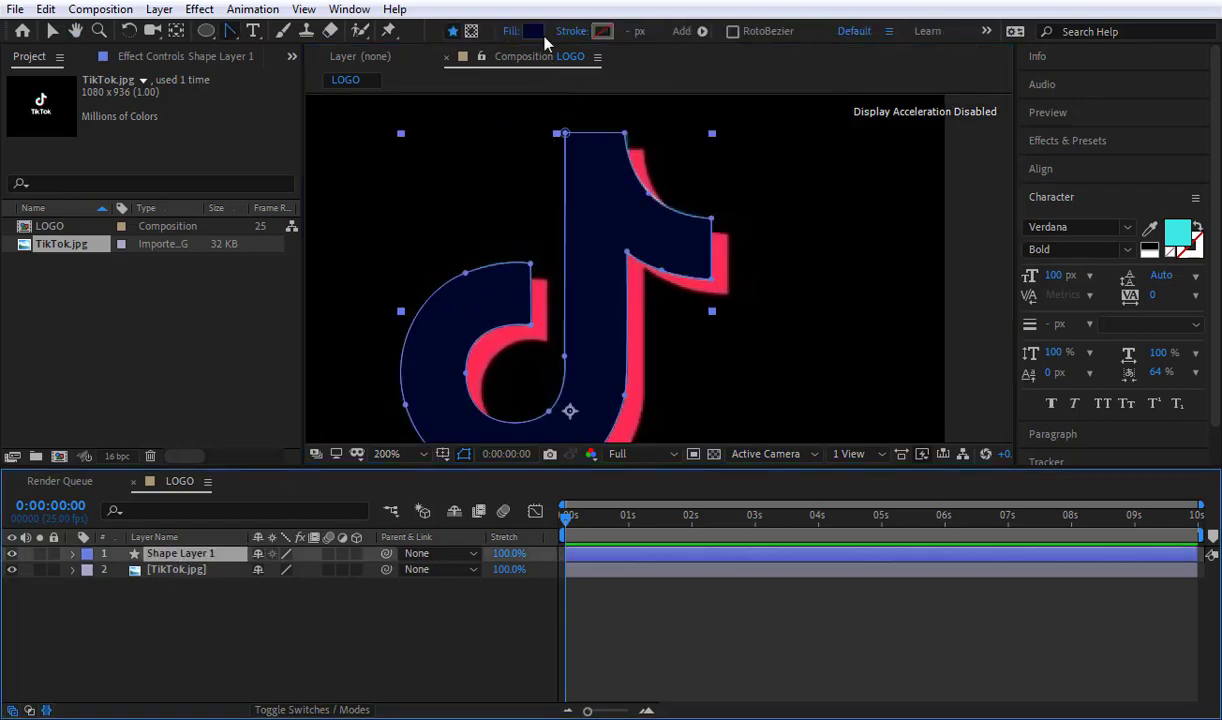
left_click(532, 31)
left_click(468, 281)
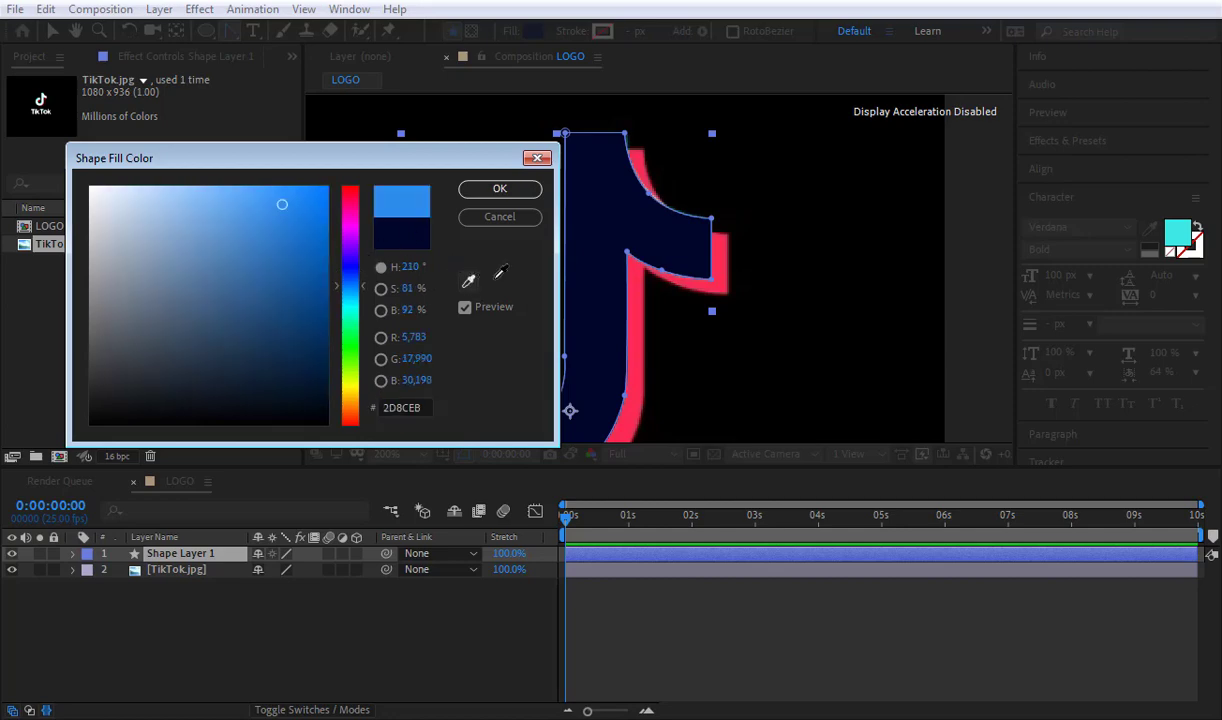
left_click(695, 250)
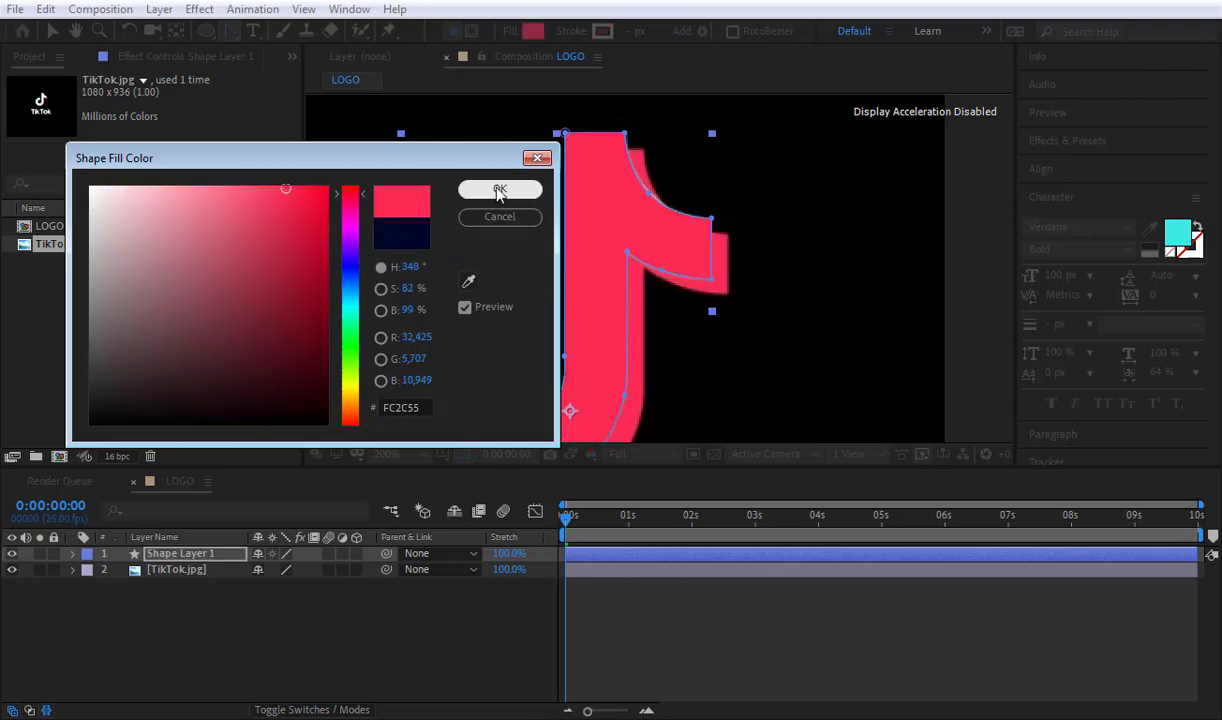
left_click(499, 191)
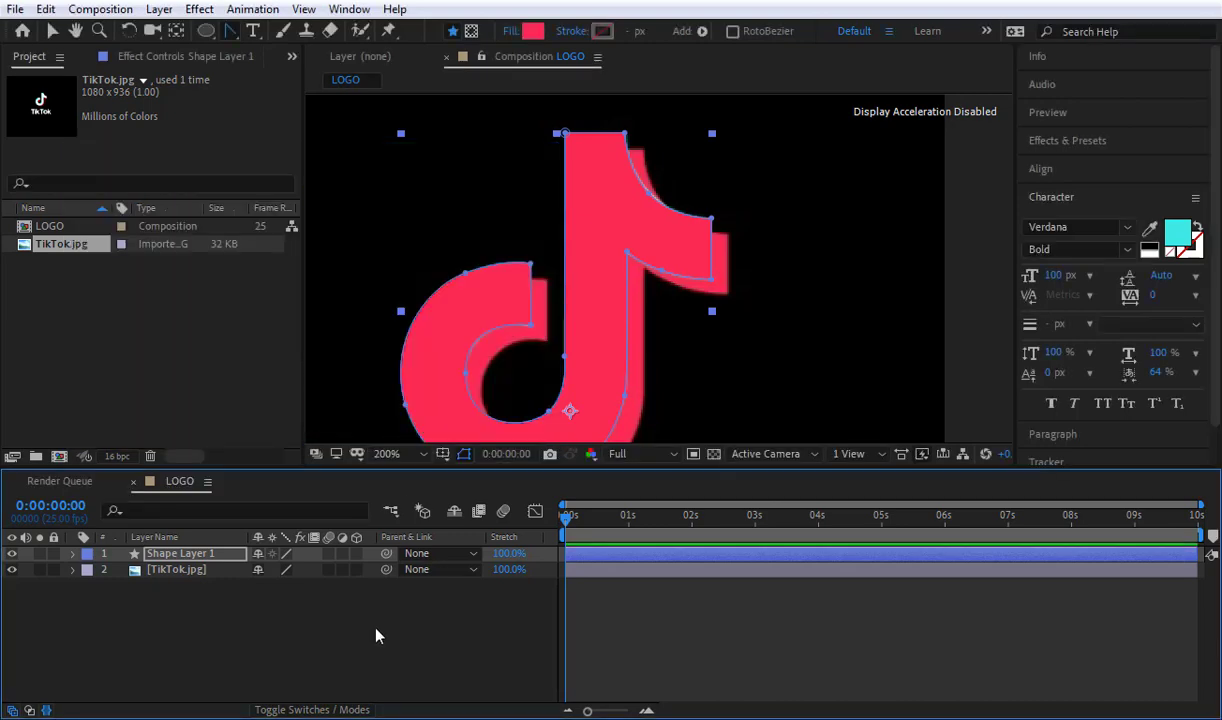
left_click(376, 632)
Step: Check the red note shape on its own by briefly hiding the TikTok.jpg layer
scroll(562, 284, "down", 2)
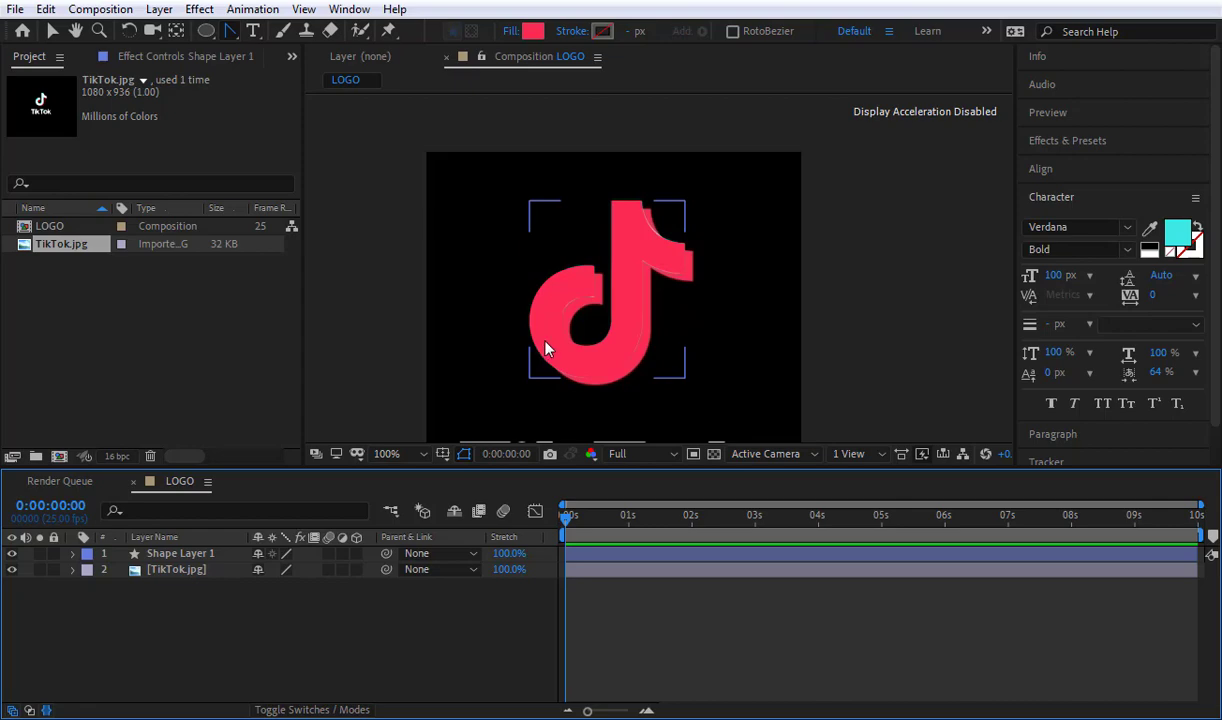
scroll(545, 348, "down", 1)
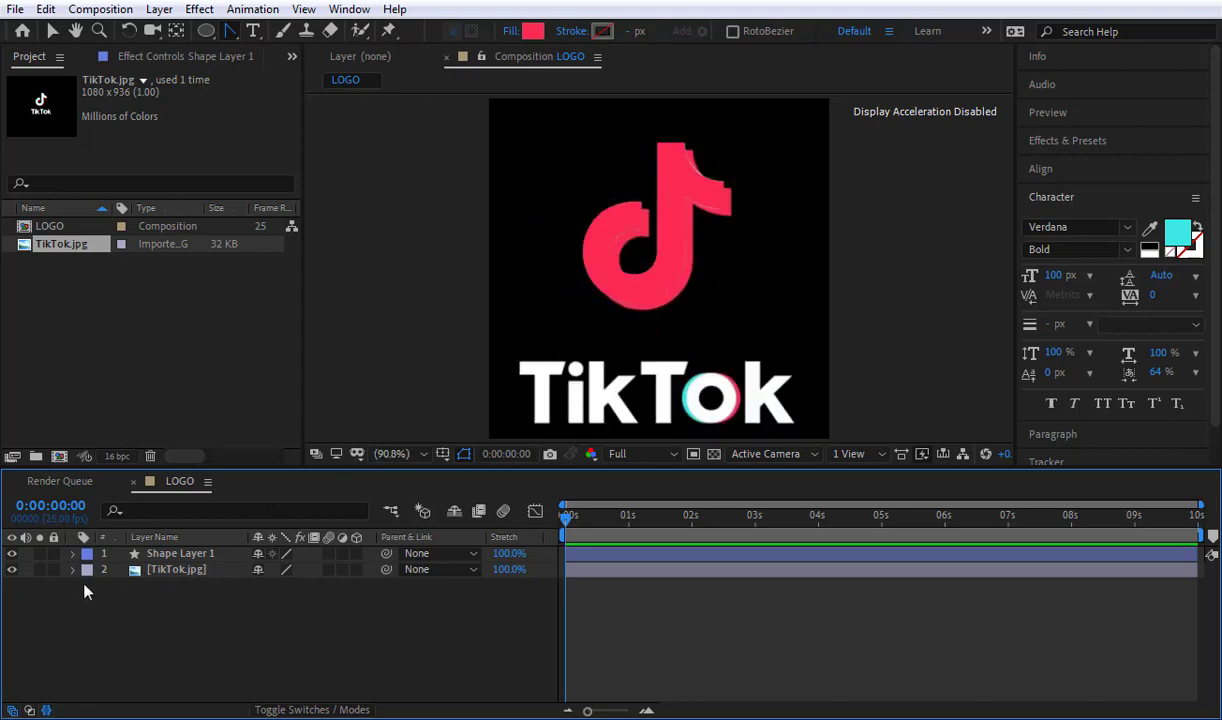
left_click(11, 569)
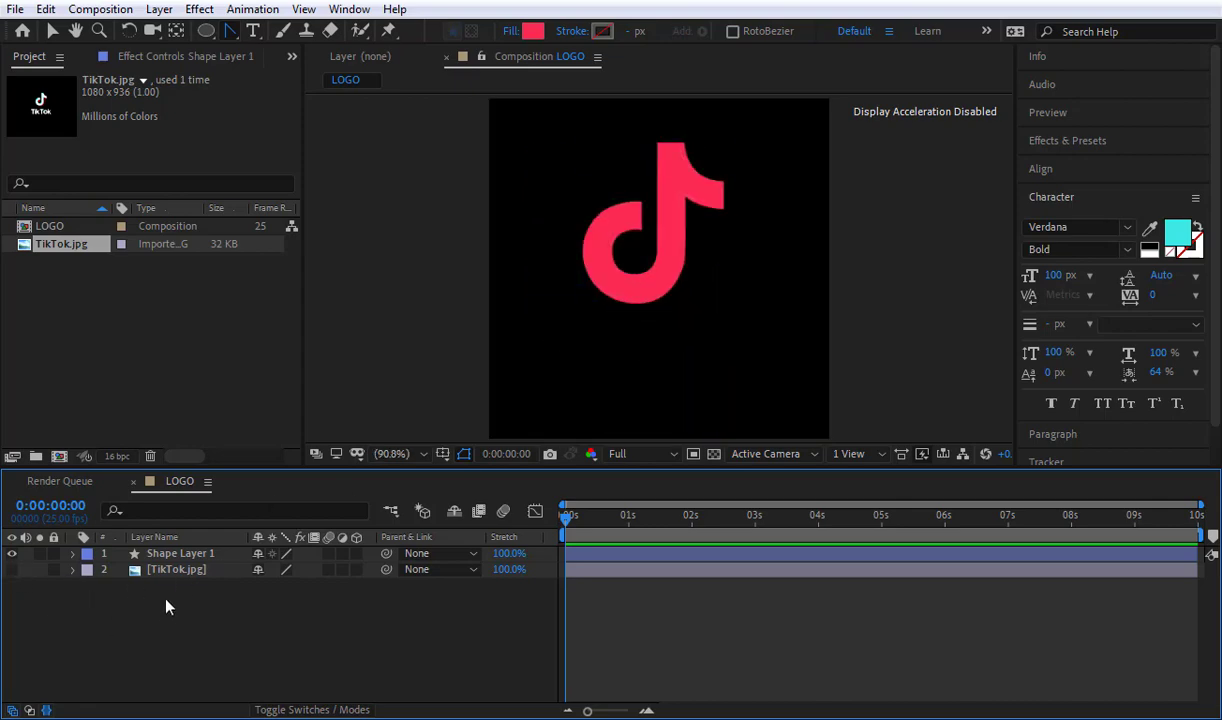
left_click(11, 569)
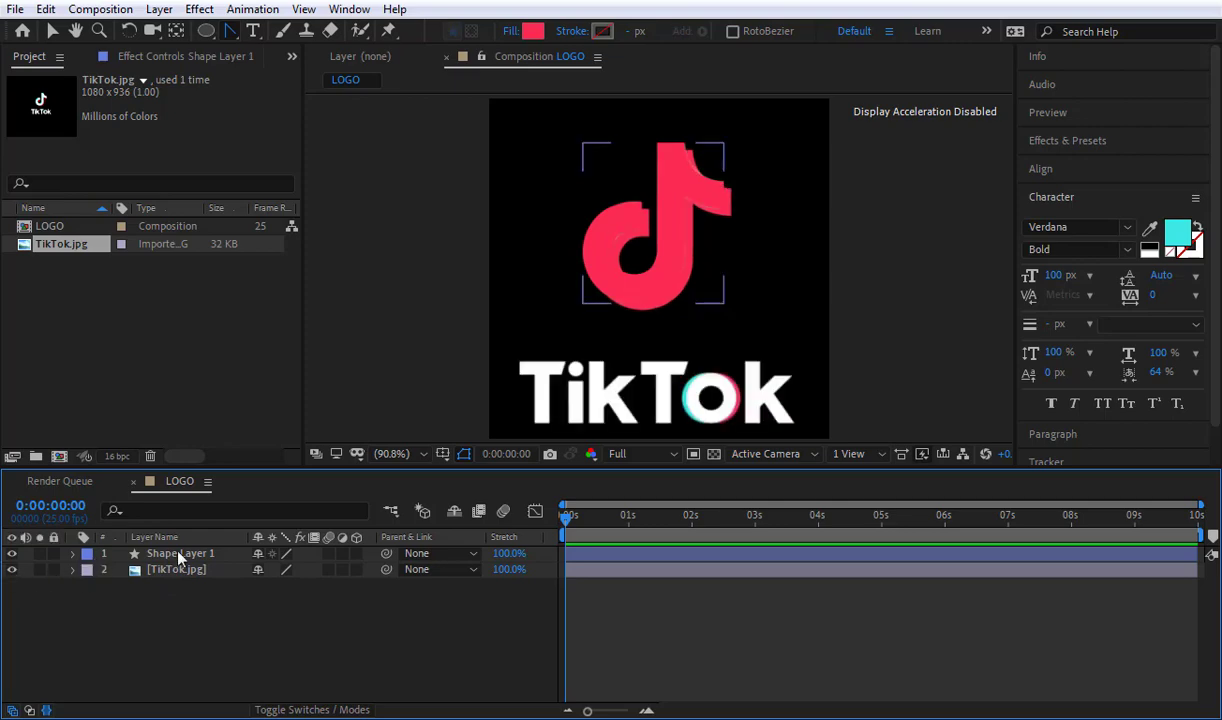
Step: Nudge the red note shape right and down until it lines up with the red note in the reference image
left_click(180, 553)
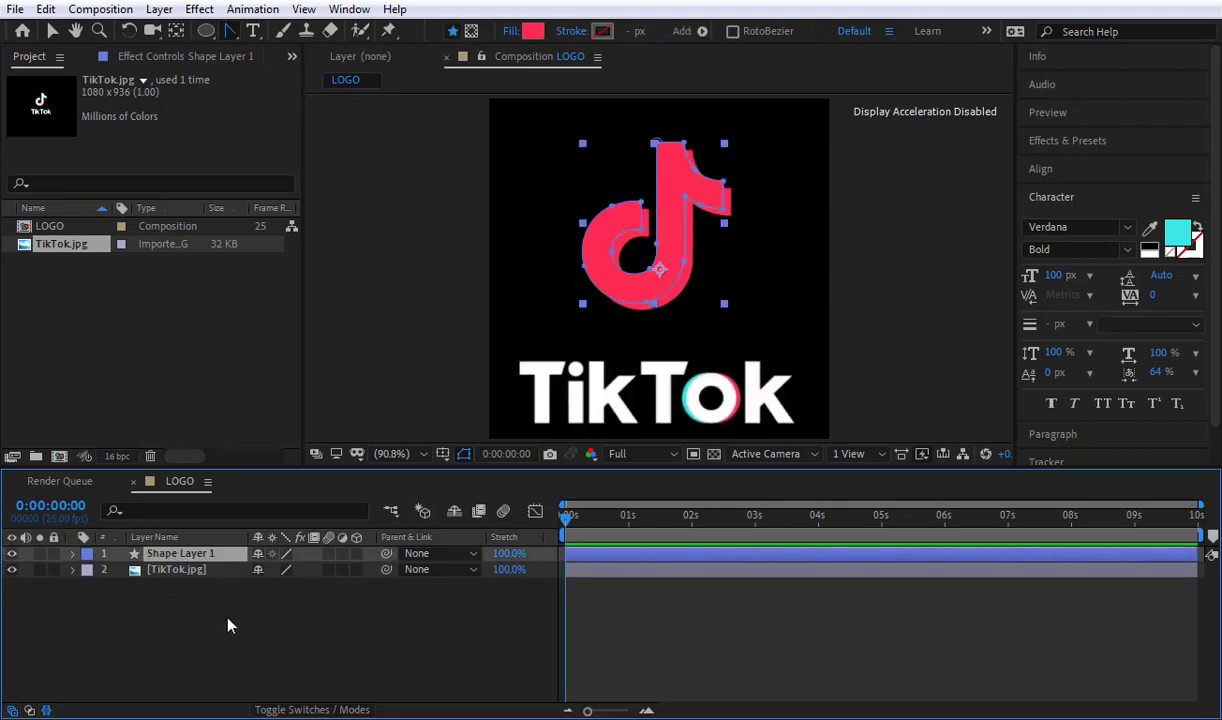
scroll(760, 165, "up", 3)
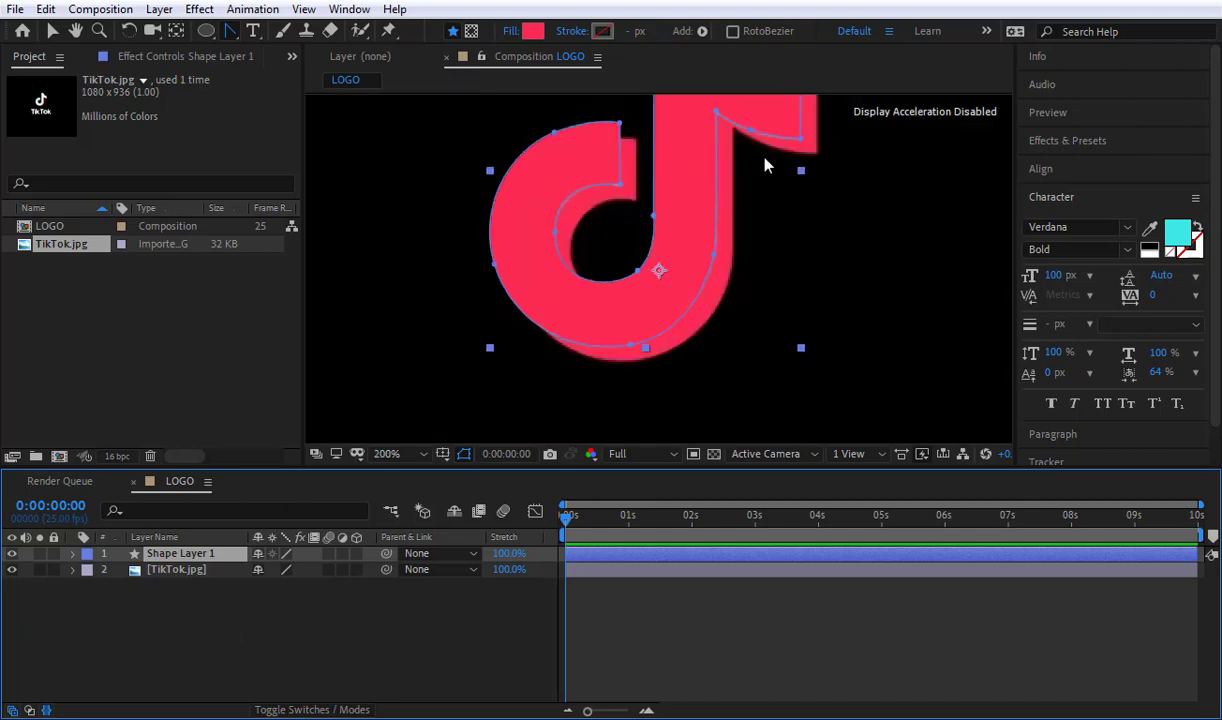
left_click_drag(832, 164, 750, 246)
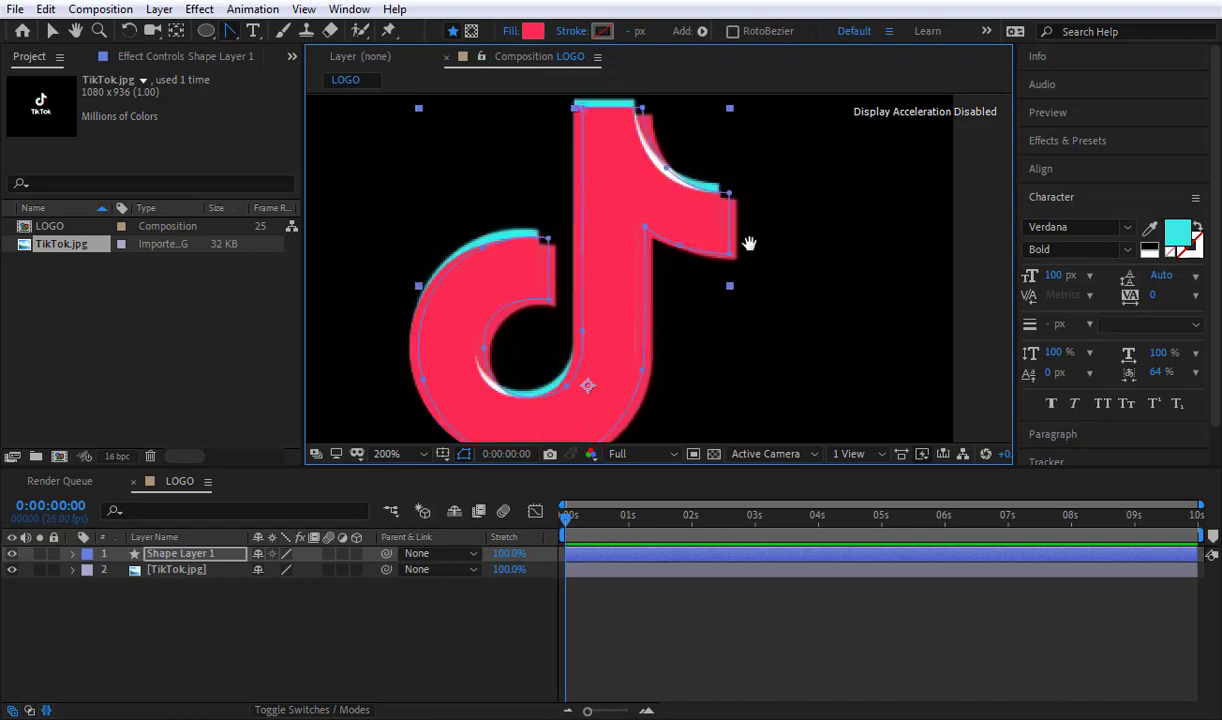
key("Right")
key("Right")
key("Right")
key("Right")
key("Right")
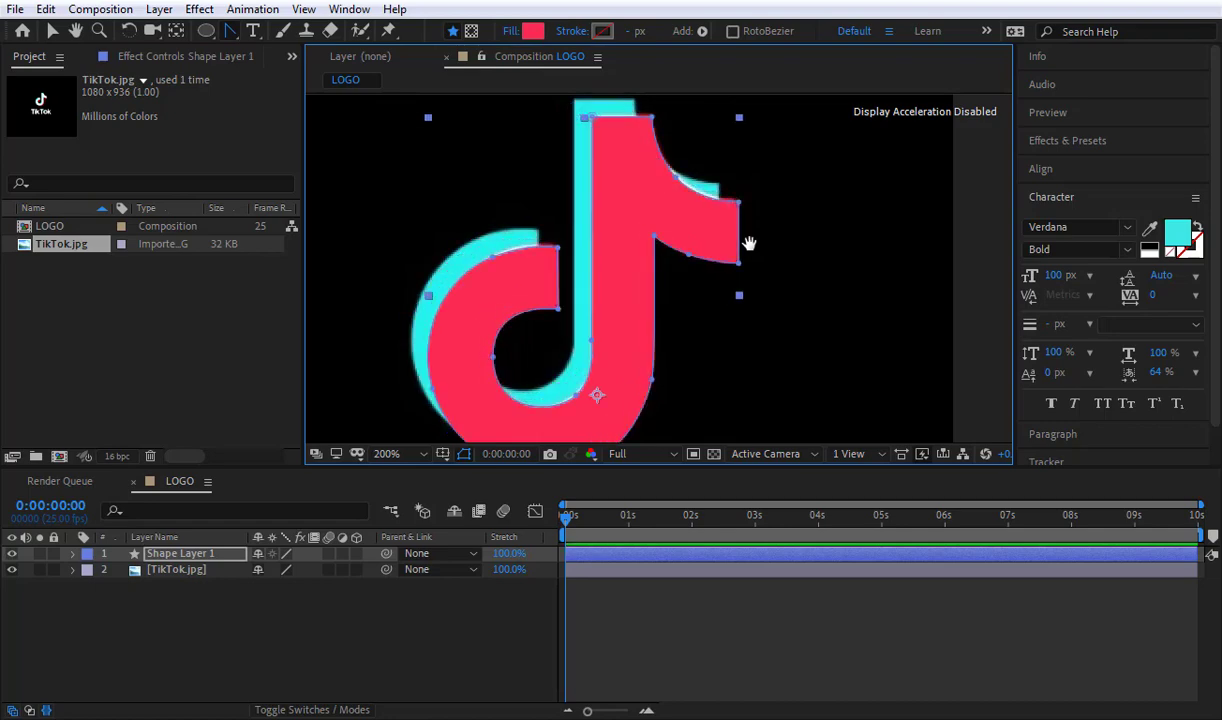
key("Left")
key("Up")
key("Up")
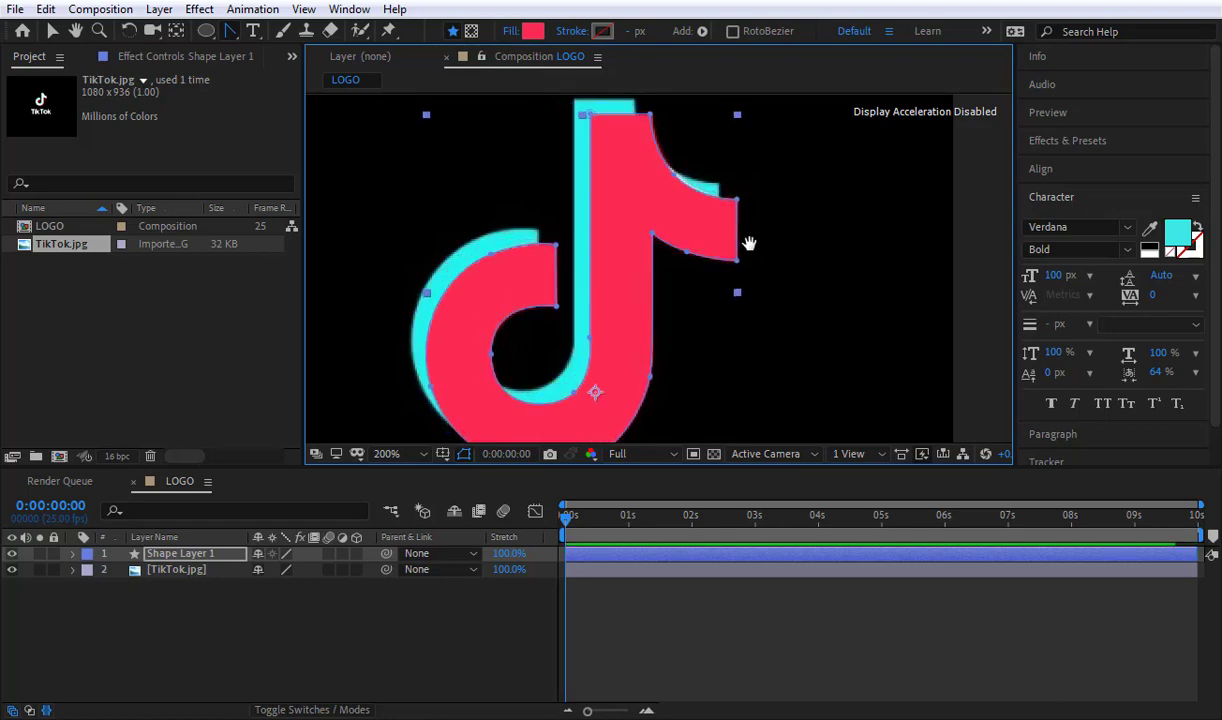
left_click(258, 646)
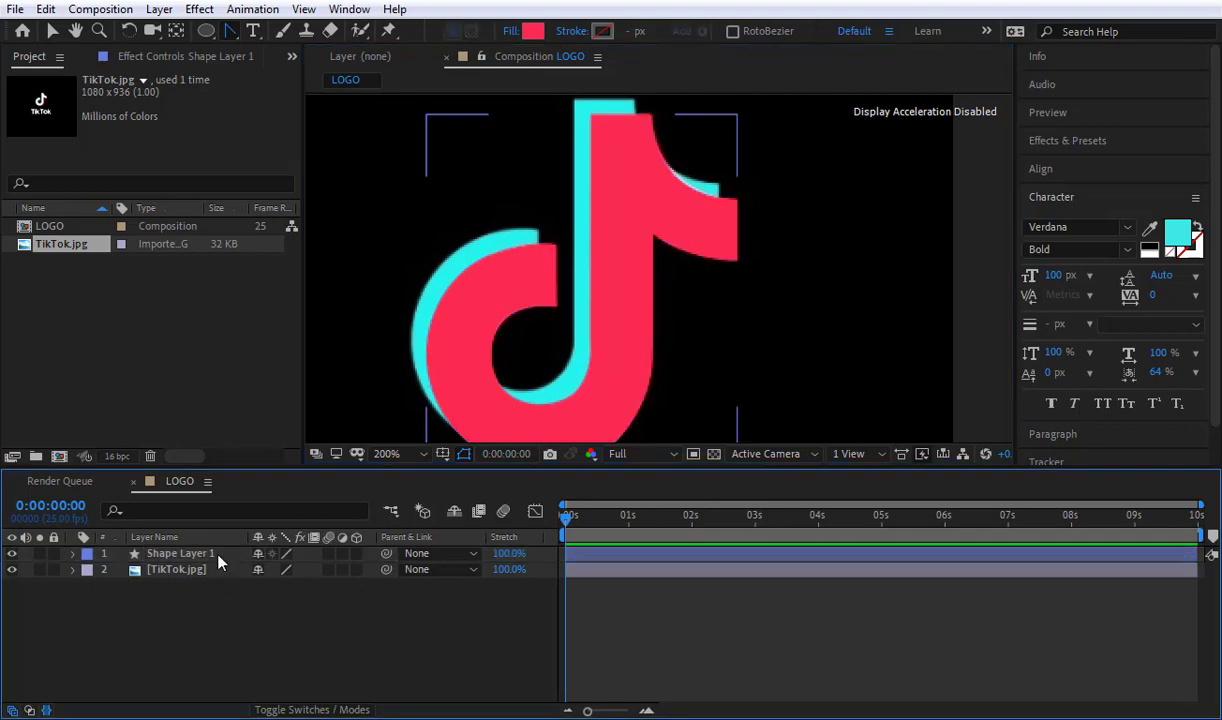
Step: Duplicate the red note shape layer and fill the copy with the logo's cyan, 23F4EA, sampled from the image
left_click(218, 555)
key("ctrl+d")
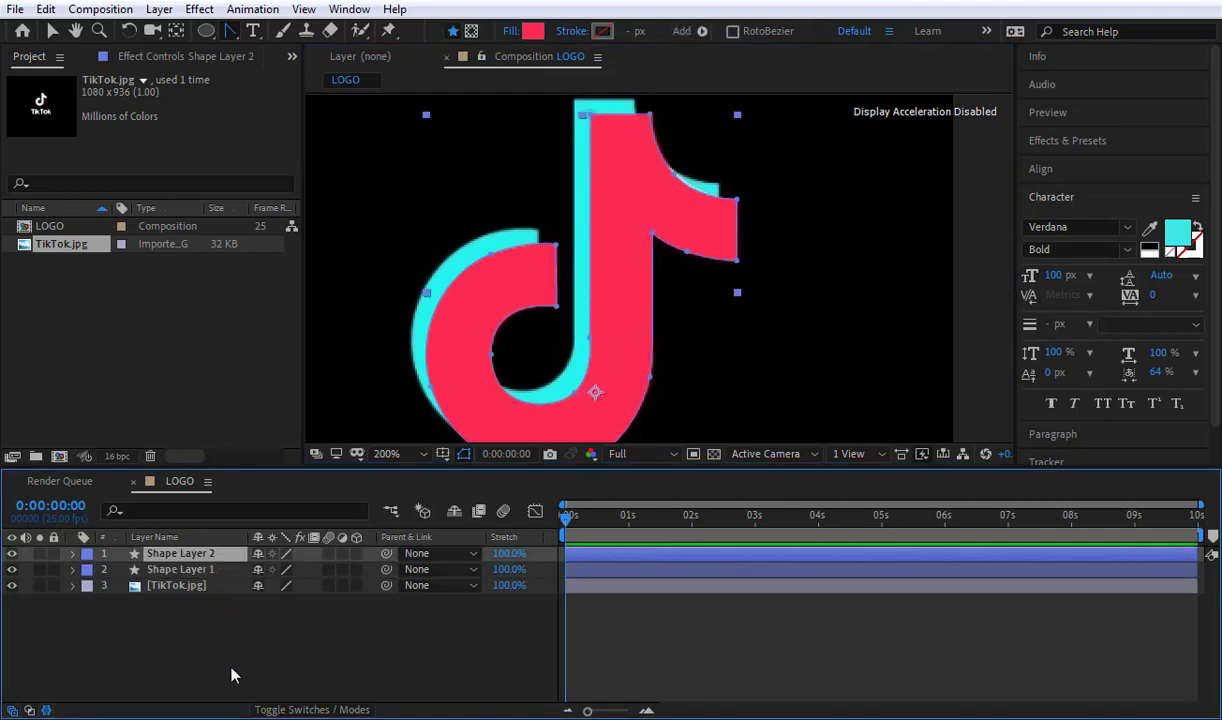
left_click(533, 31)
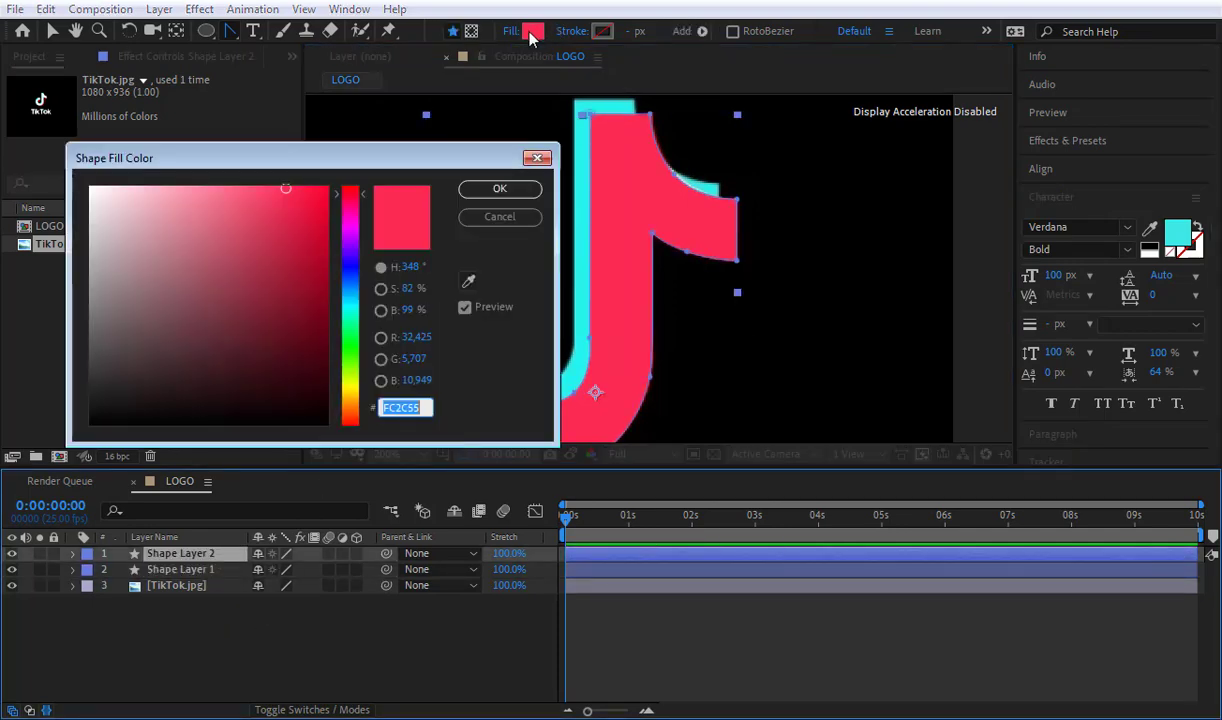
left_click(468, 281)
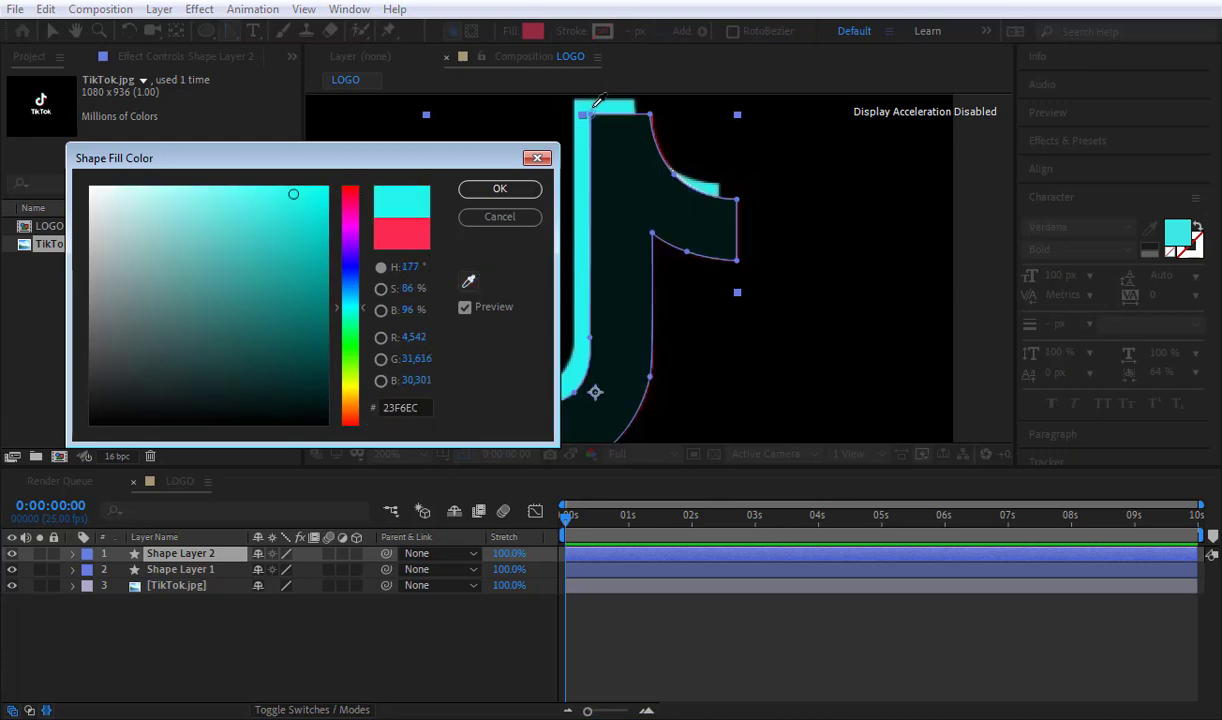
left_click(606, 101)
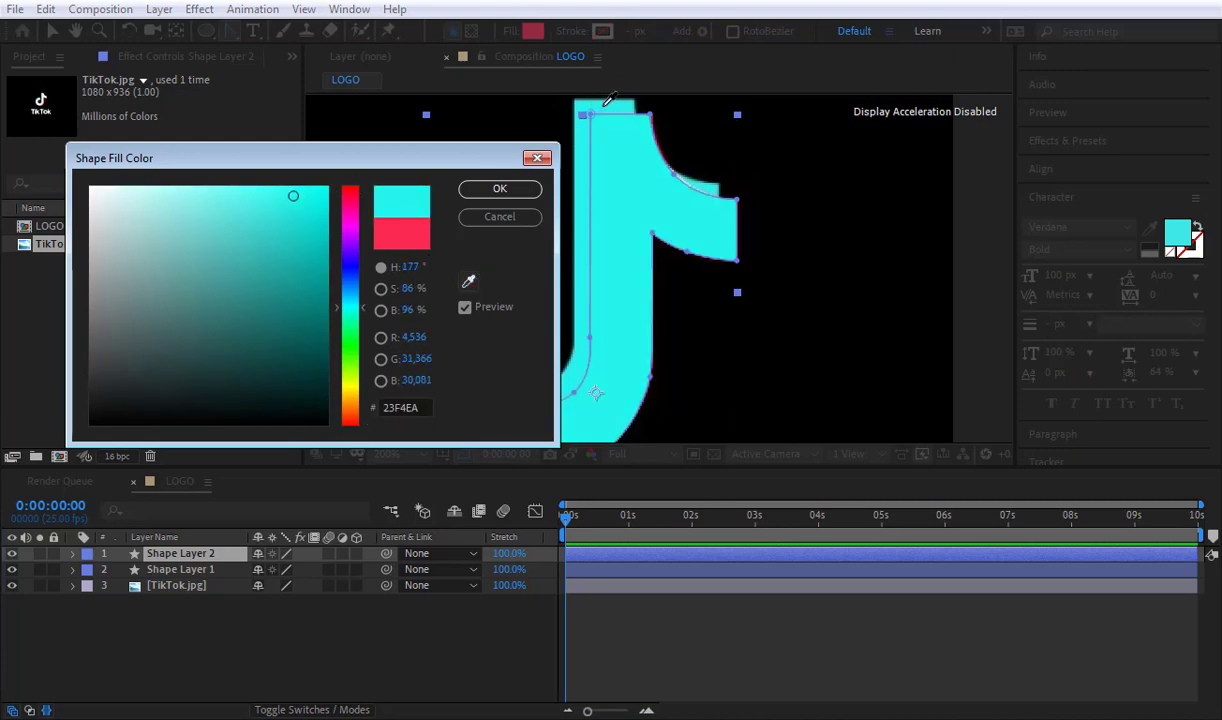
left_click(502, 191)
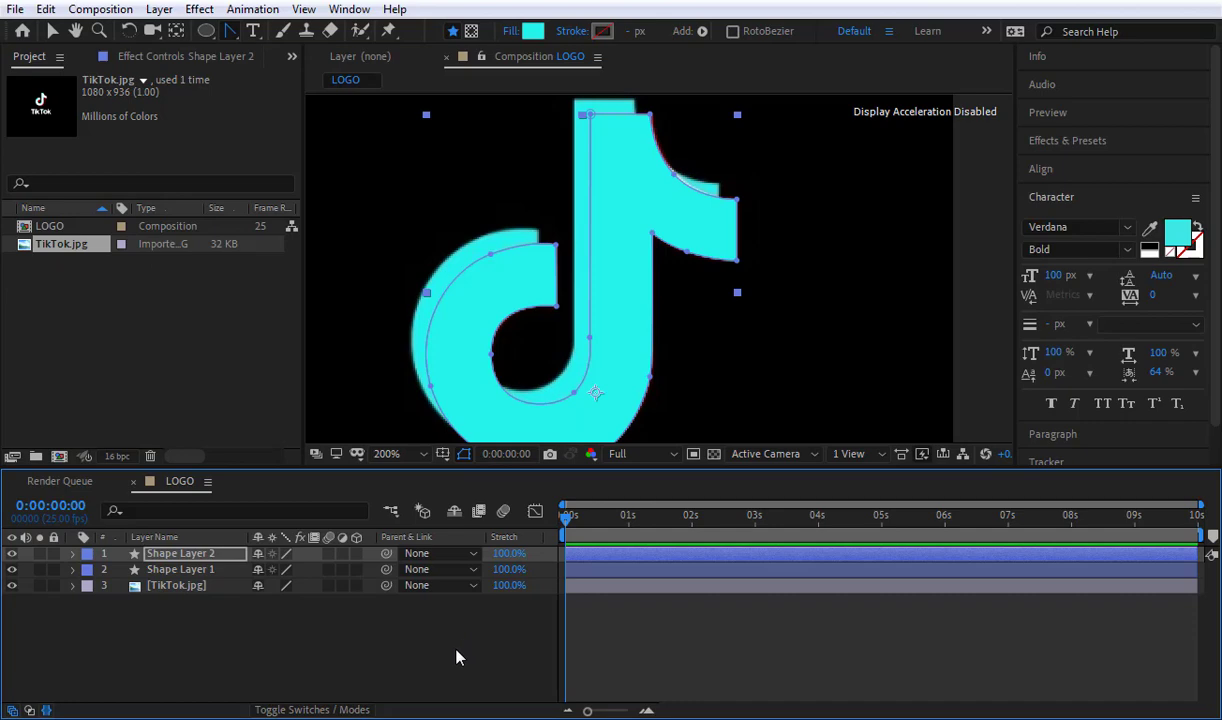
left_click(456, 657)
Step: Nudge the cyan note shape up and left until it lines up with the cyan note in the reference image
left_click(200, 553)
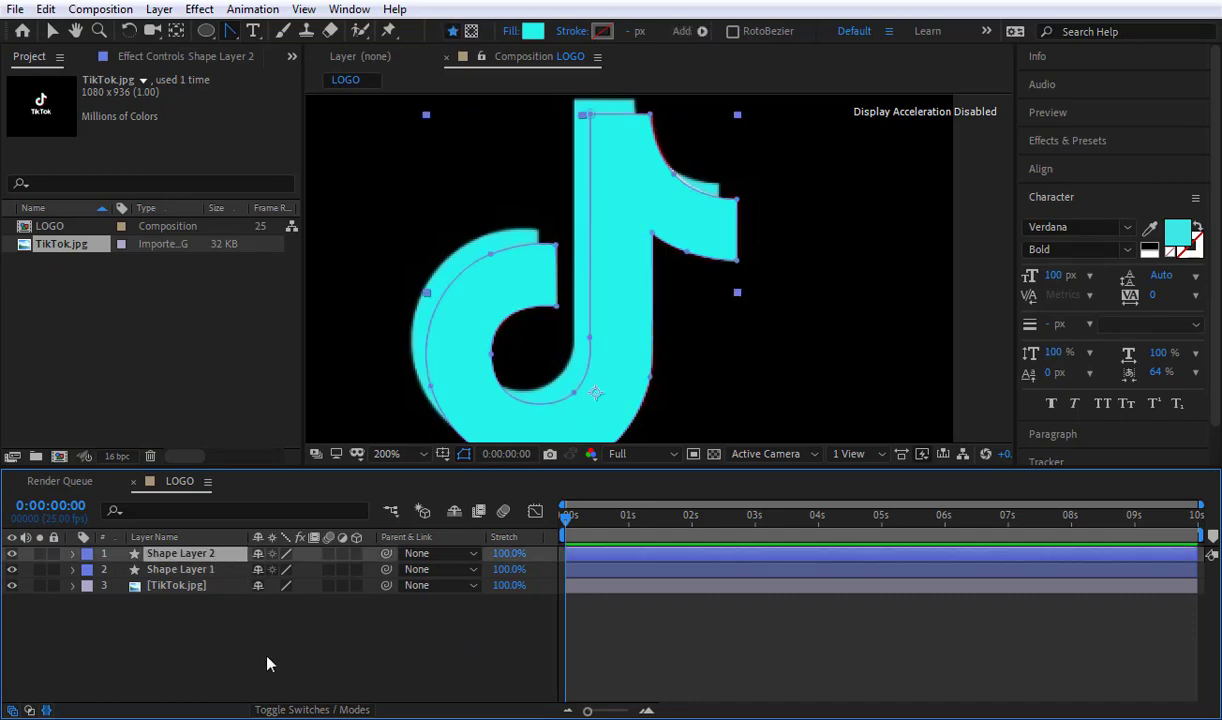
key("shift+Up")
key("shift+Left")
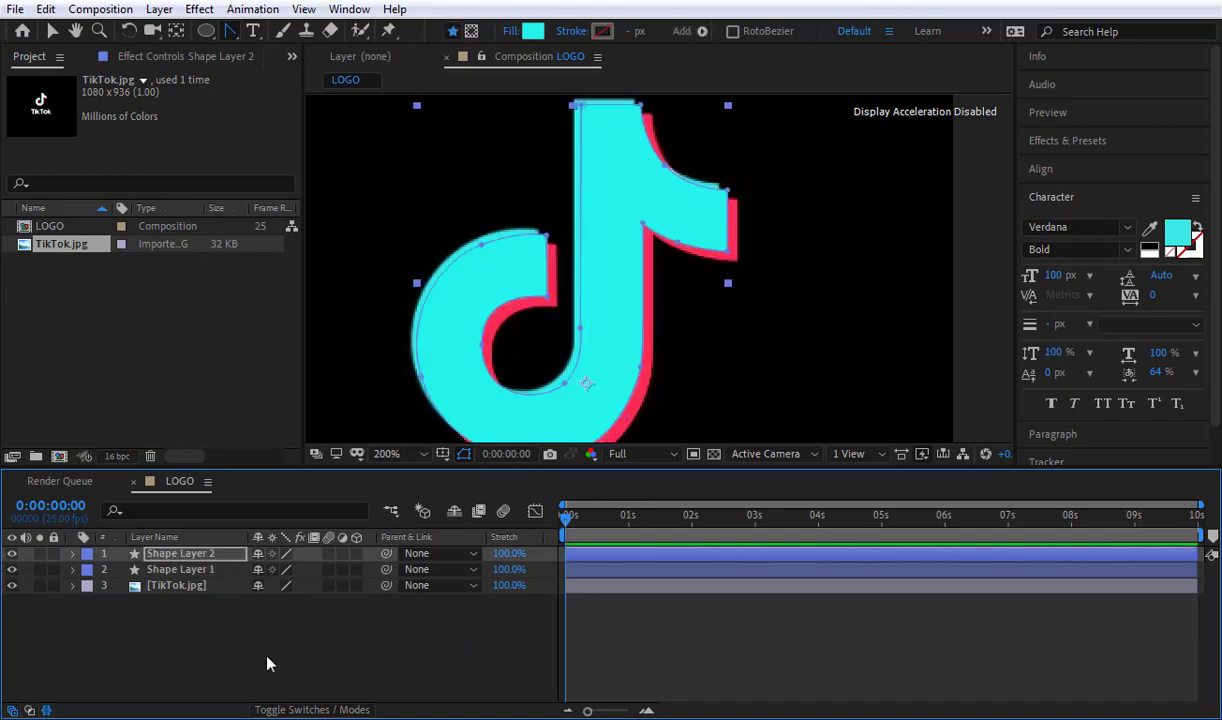
key("Up")
key("Up")
key("Up")
key("Left")
key("Left")
key("Left")
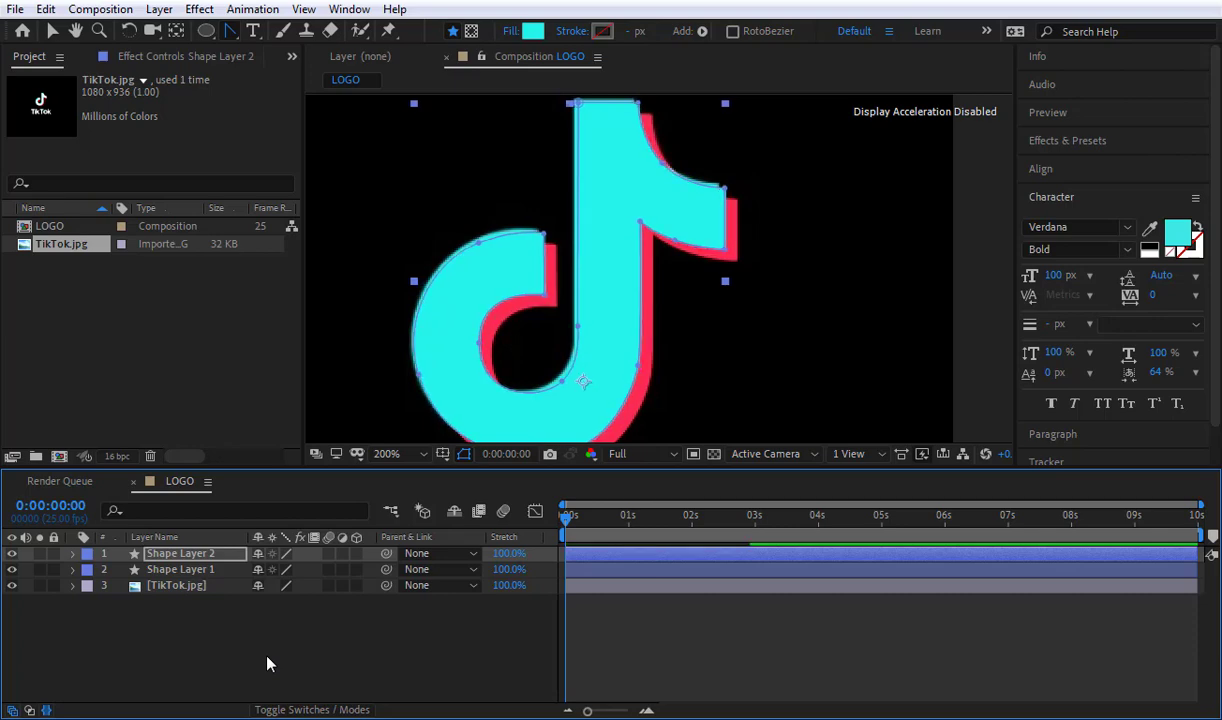
key("Up")
key("Left")
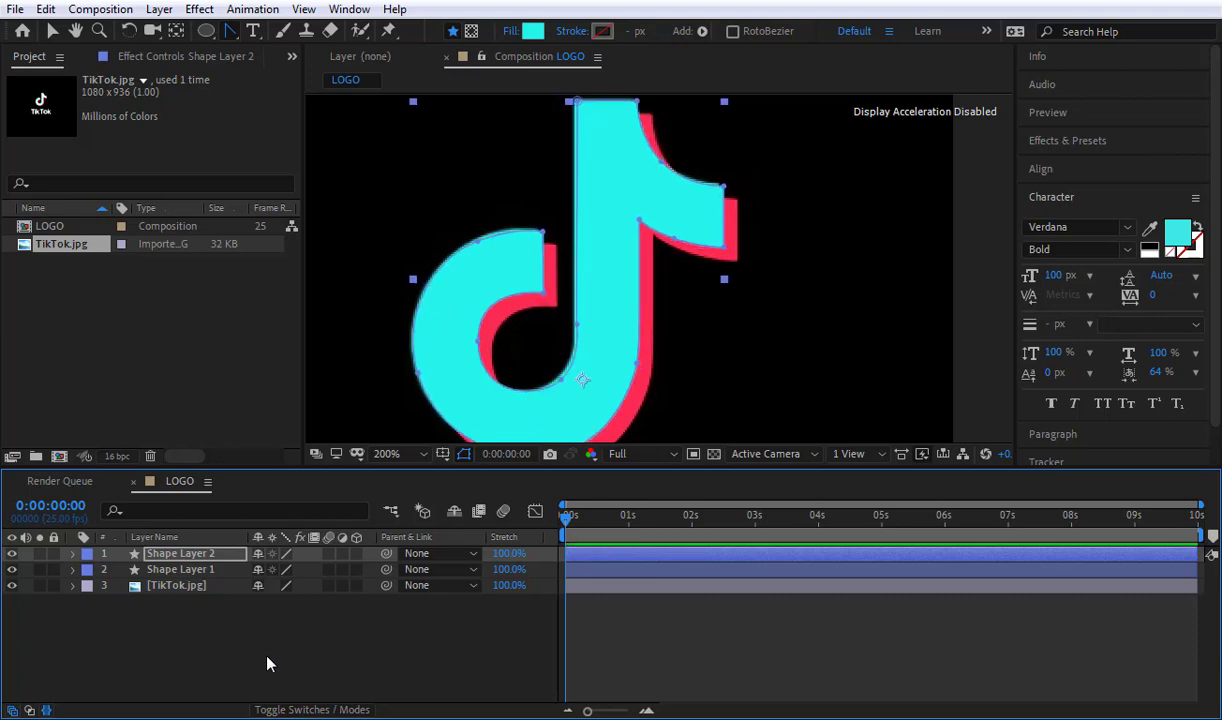
Step: Hide the TikTok.jpg reference layer so that only the two note shapes show
left_click(192, 655)
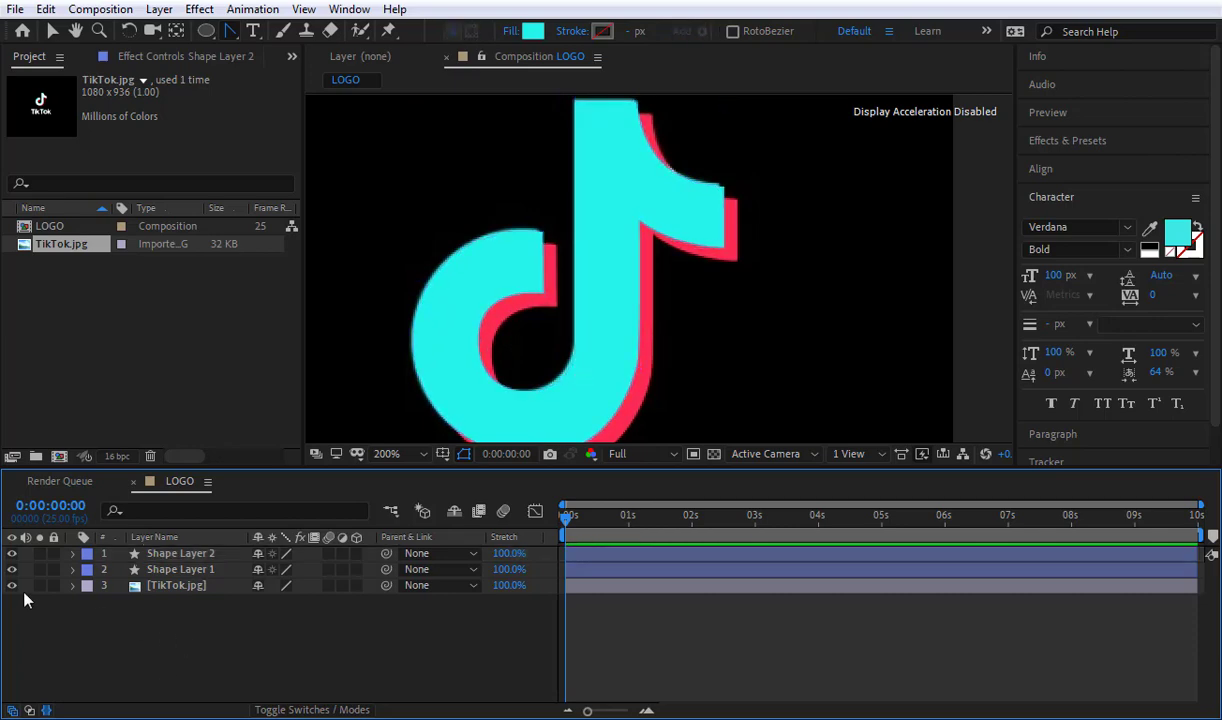
left_click(12, 587)
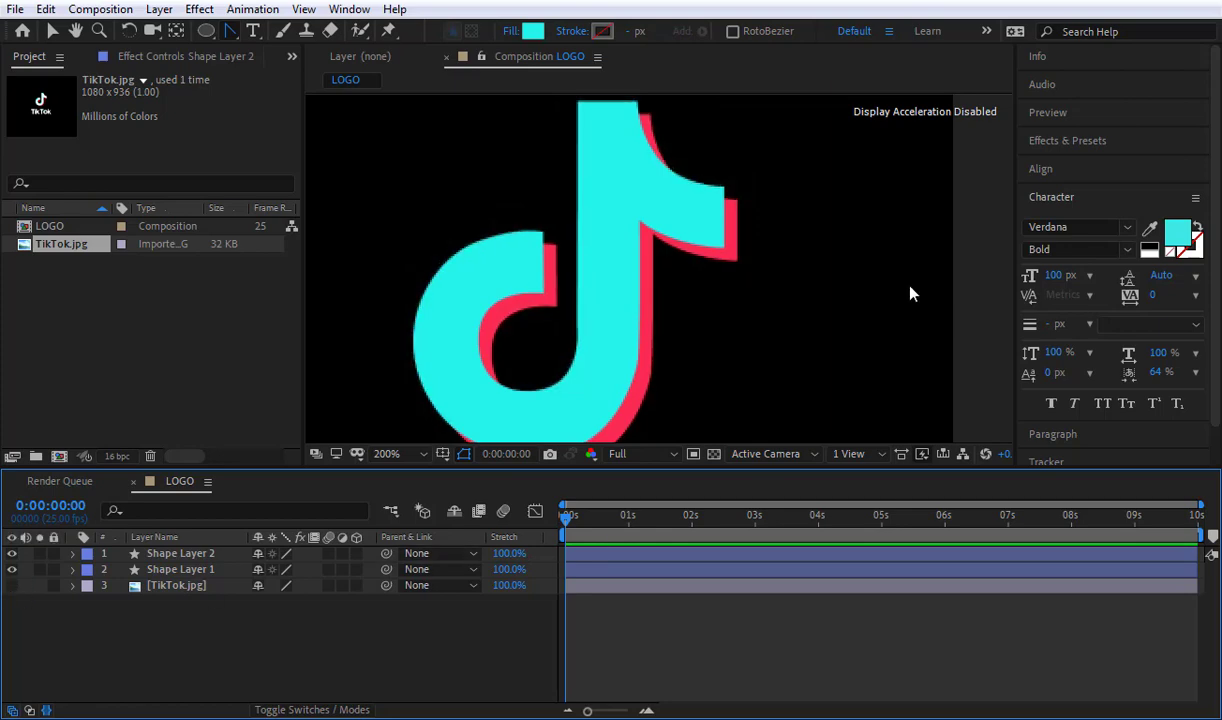
scroll(742, 259, "down", 2)
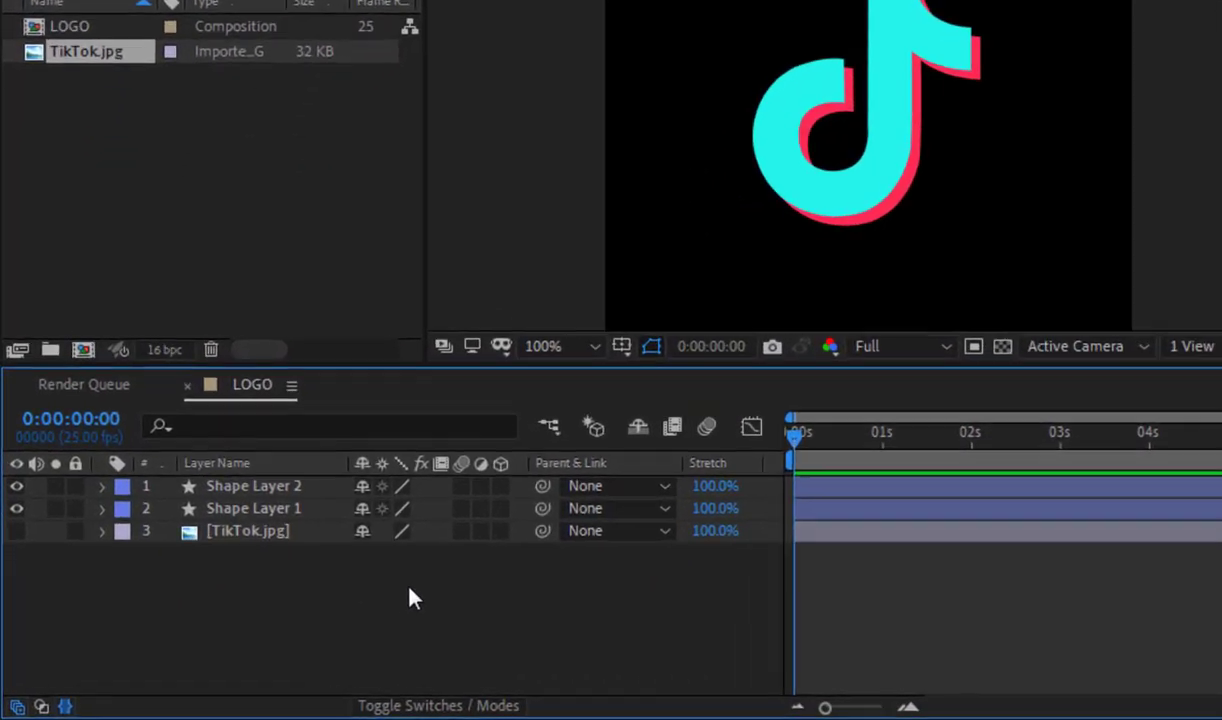
Step: Set the blending mode of Shape Layer 2 to Add and inspect the overlapping note shapes
key("F4")
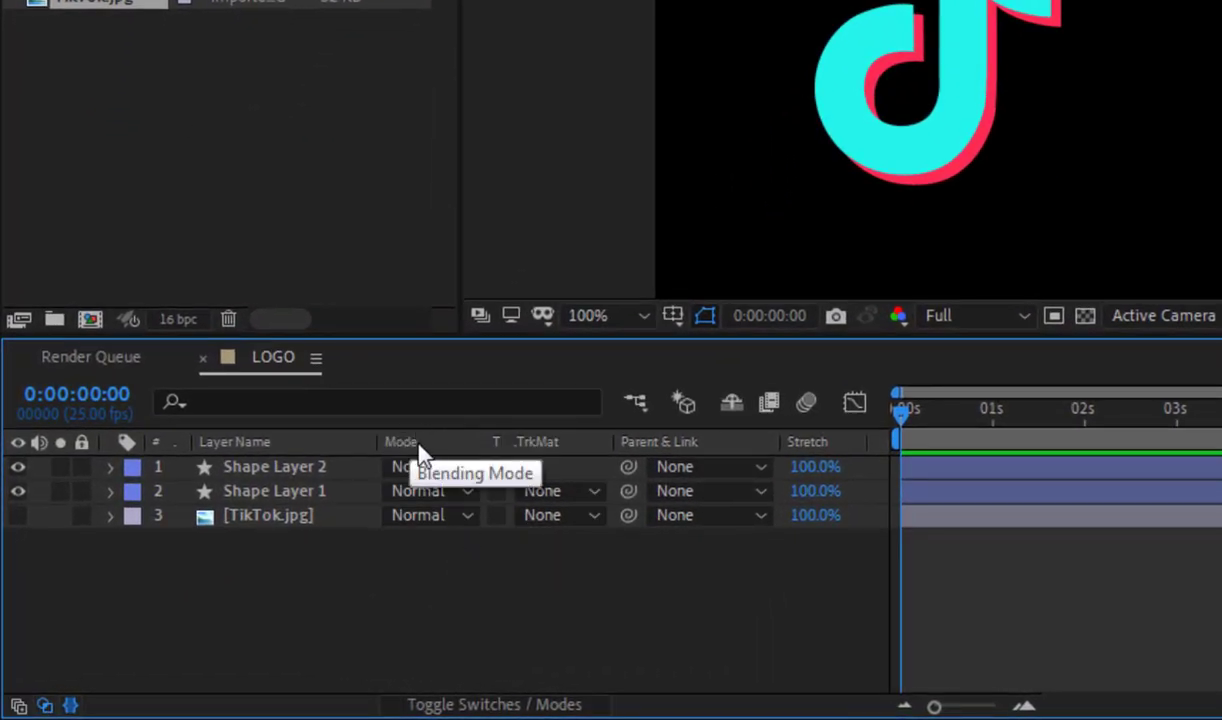
key("F4")
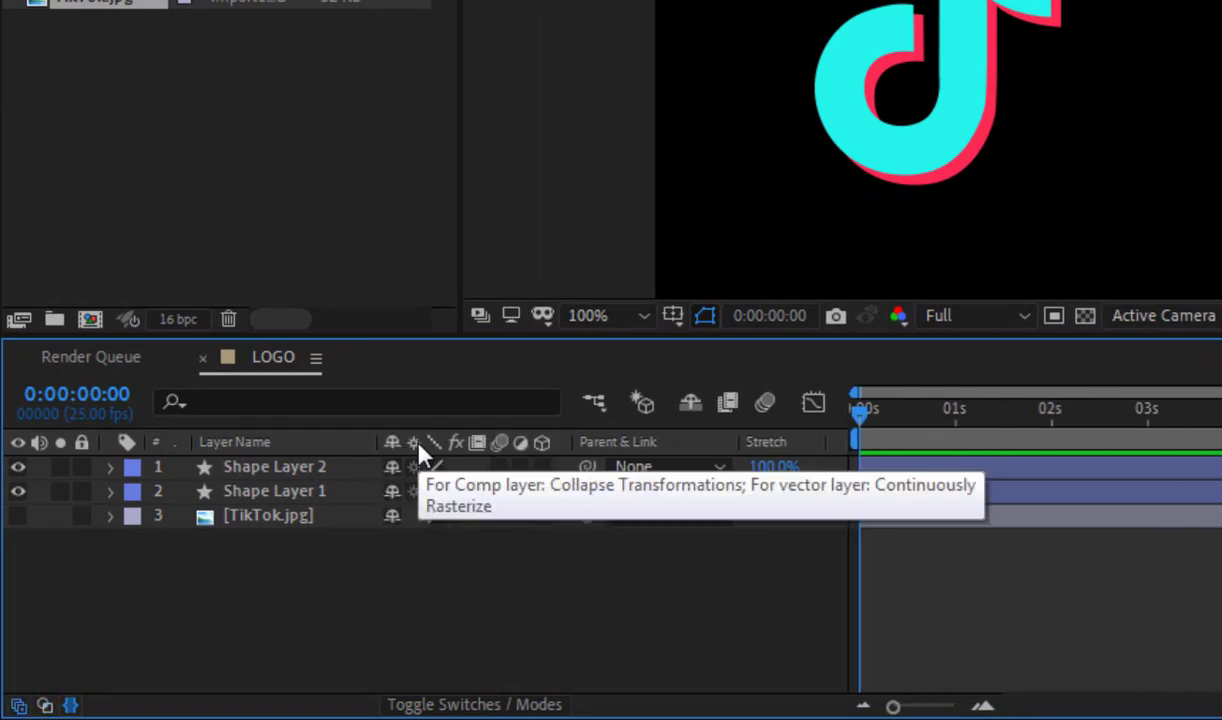
key("F4")
left_click(418, 466)
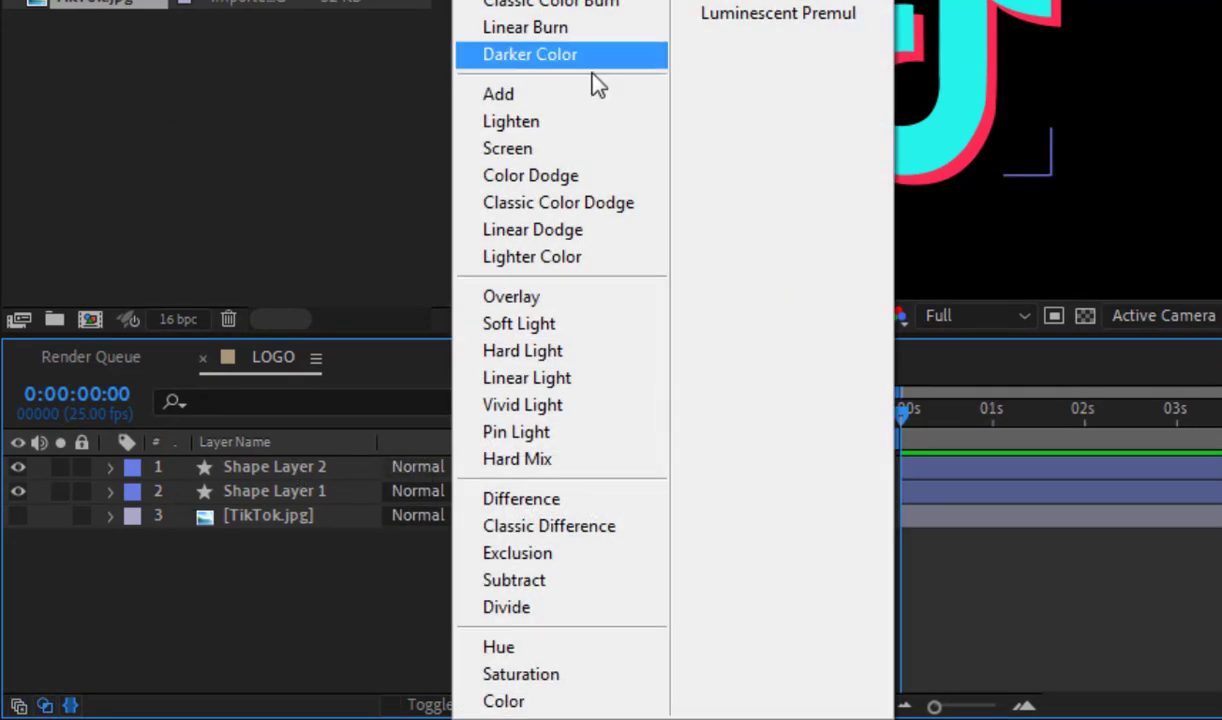
left_click(557, 104)
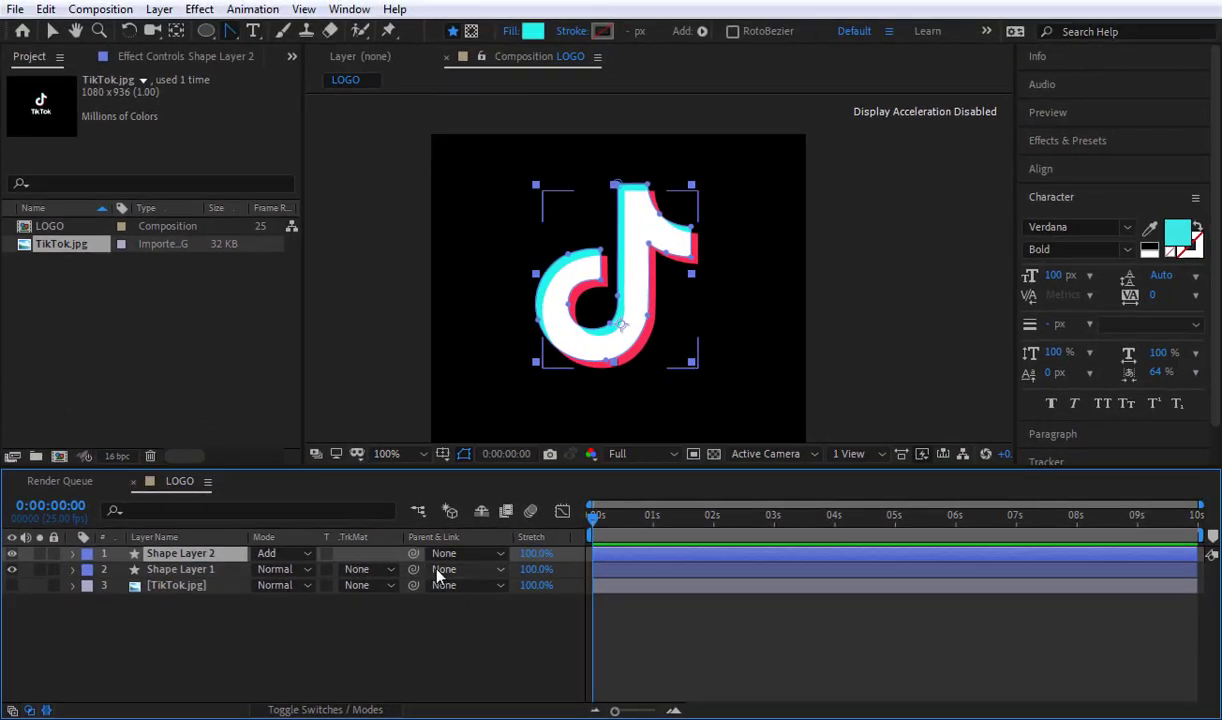
key("period")
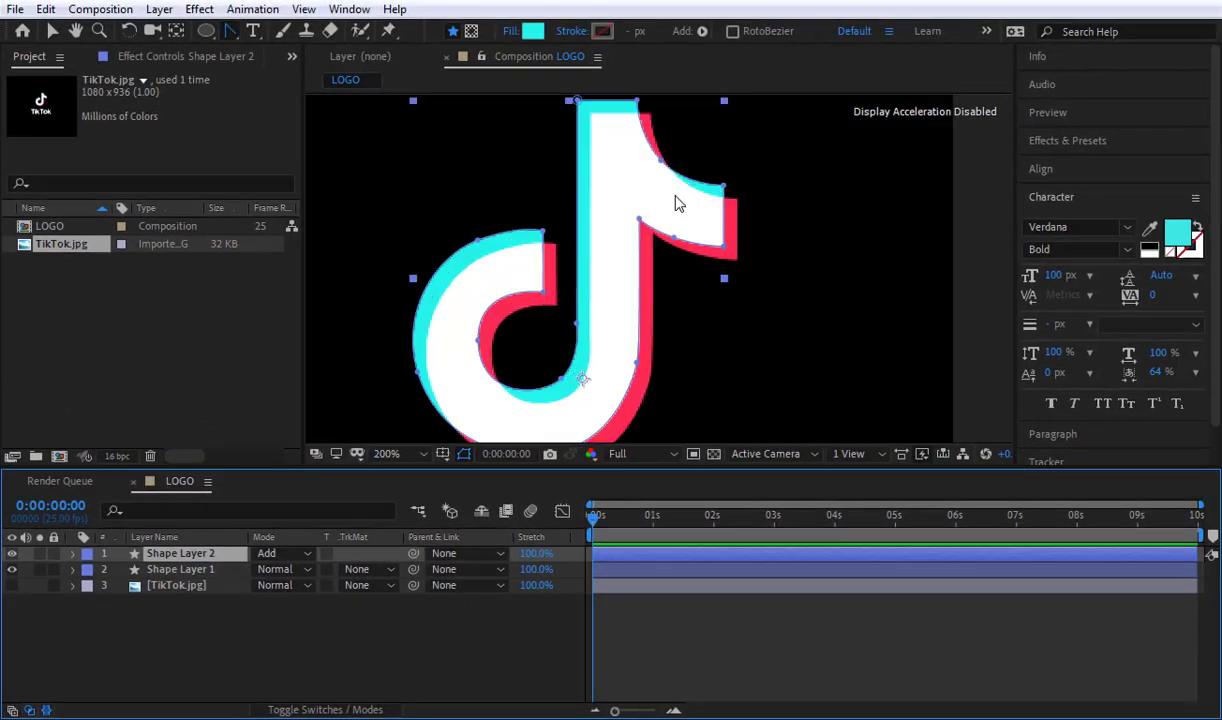
left_click(435, 647)
key("shift+slash")
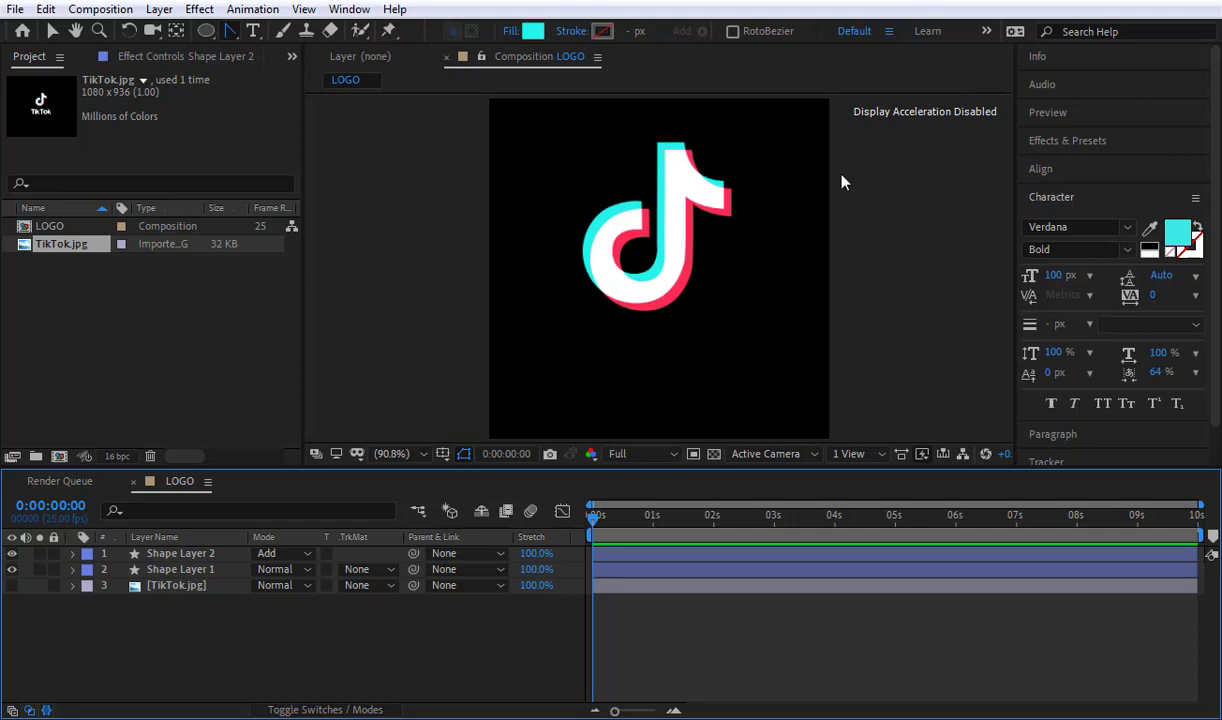
Step: Delete the hidden TikTok.jpg reference layer from the LOGO composition, keeping both note shape layers
left_click(185, 569)
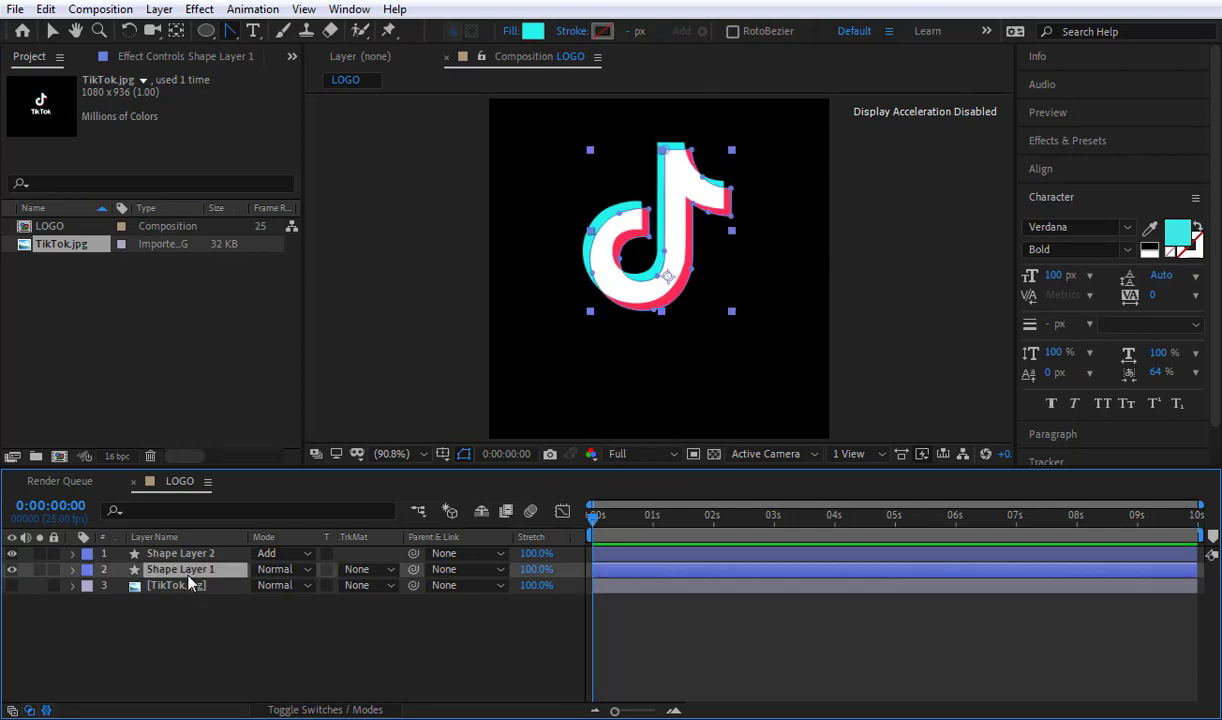
left_click(195, 554, "shift")
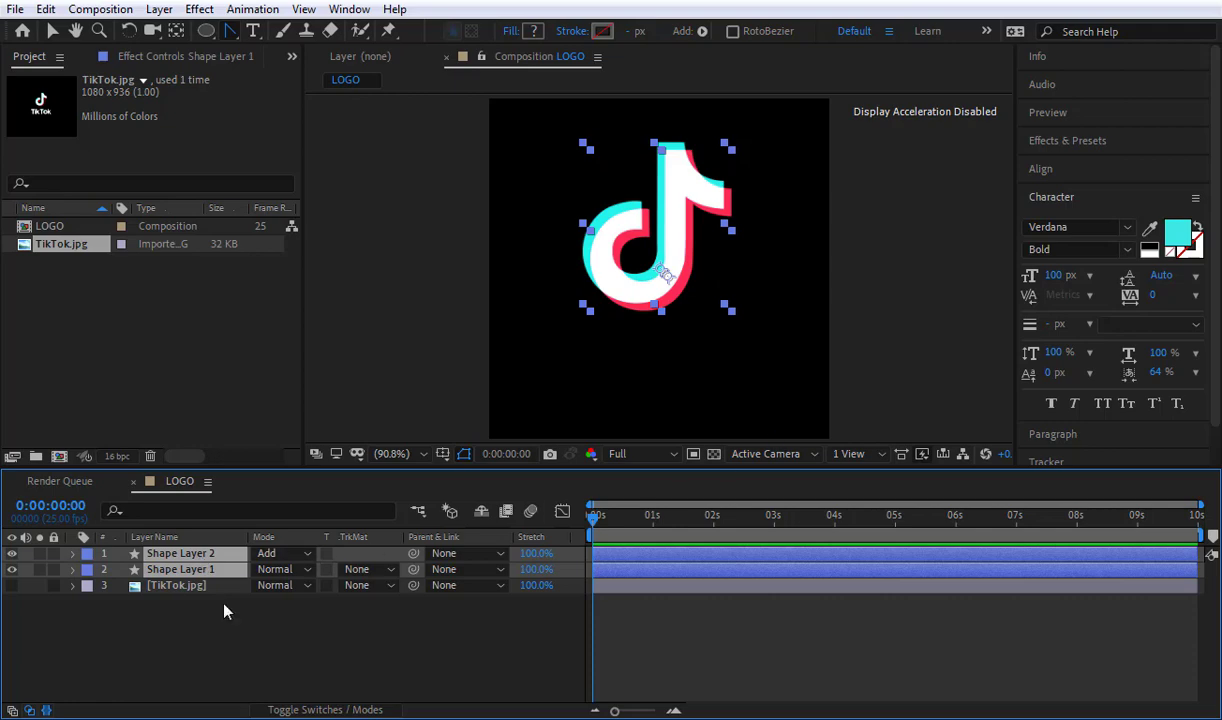
left_click(201, 592)
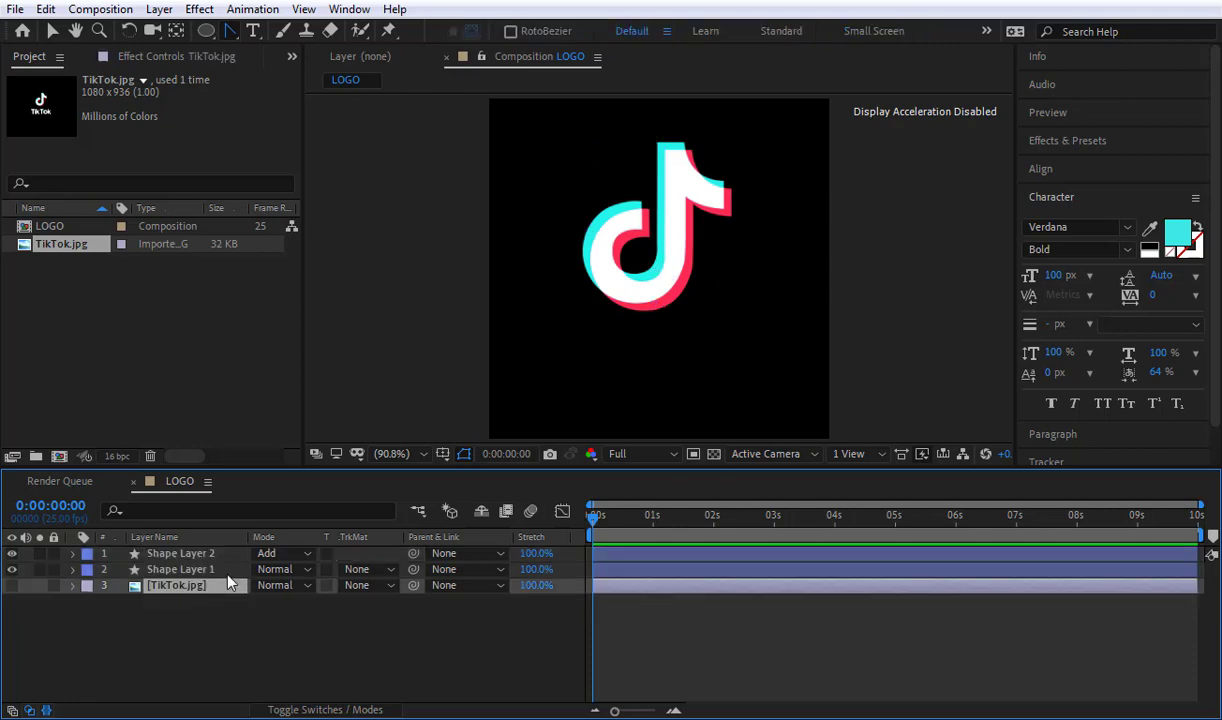
key("Delete")
Step: Centre the anchor points of both note shape layers and move the shapes together to the middle of the LOGO composition
key("ctrl+a")
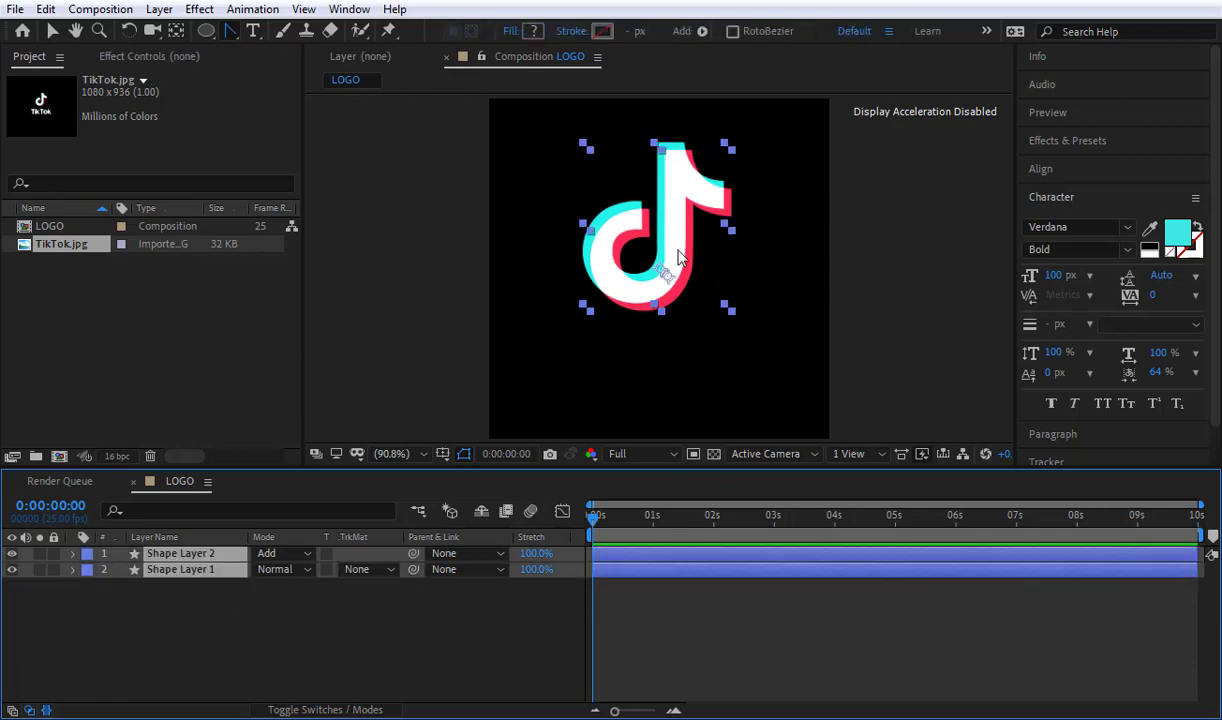
left_click(677, 256)
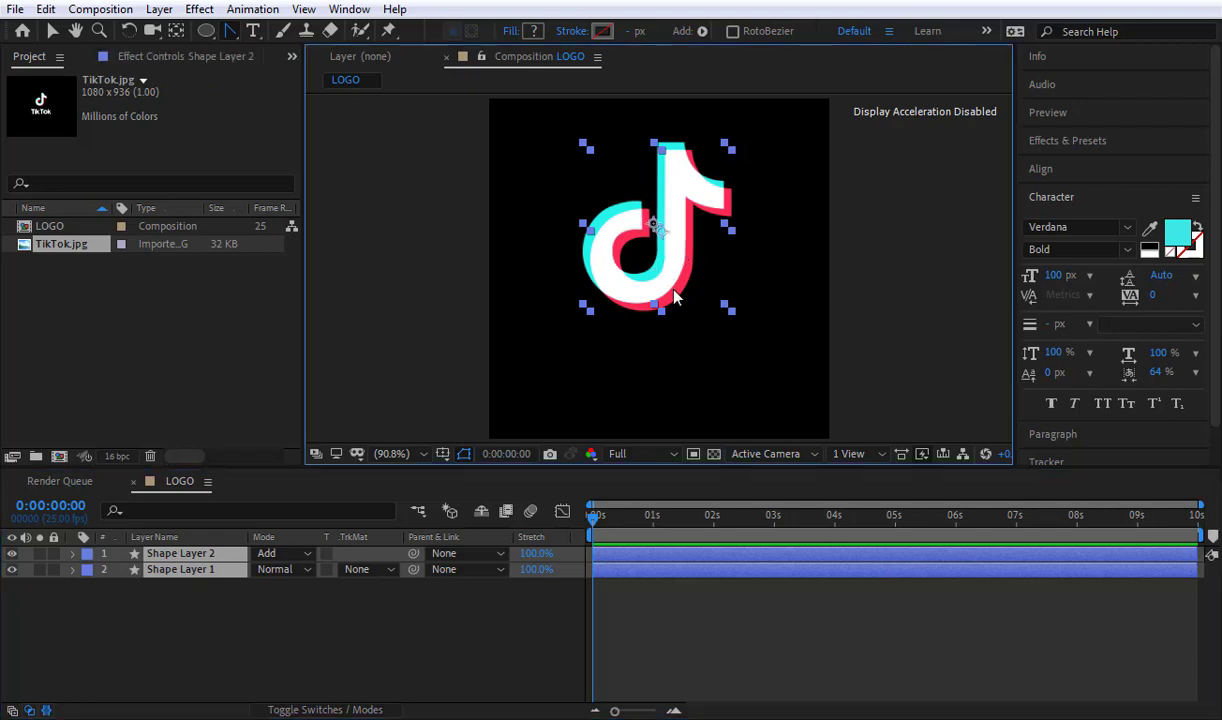
left_click_drag(677, 256, 681, 306)
left_click(1171, 660)
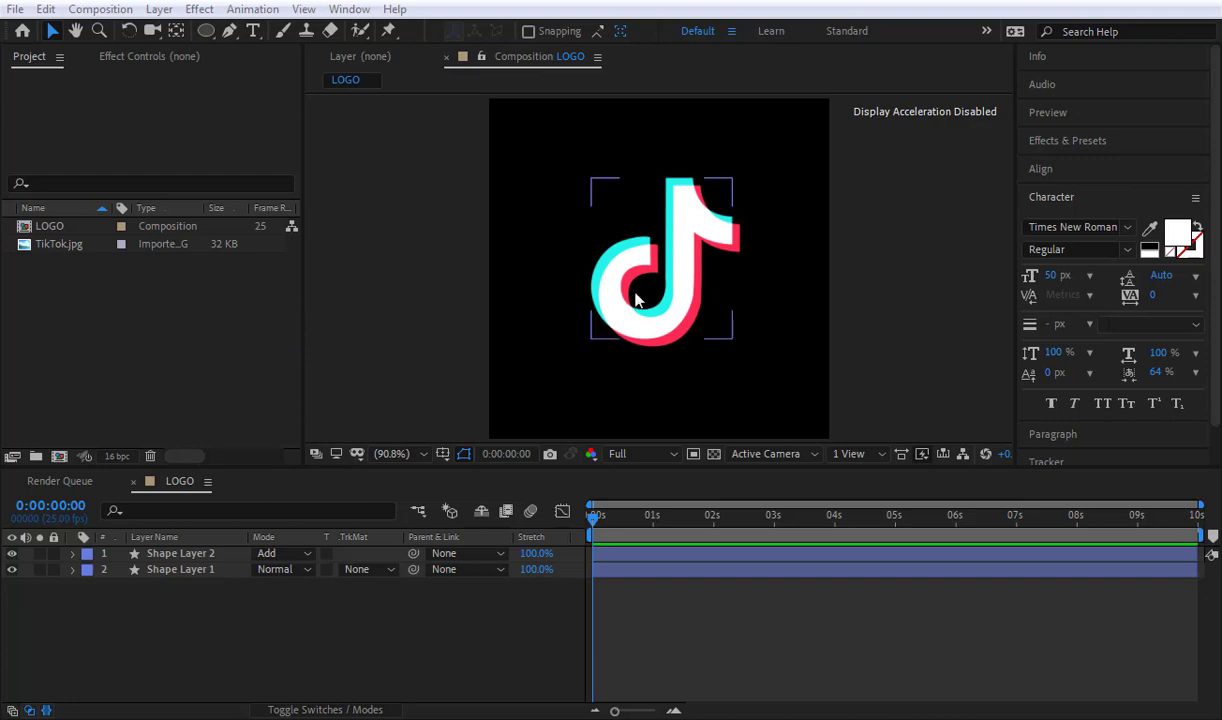
left_click(364, 258)
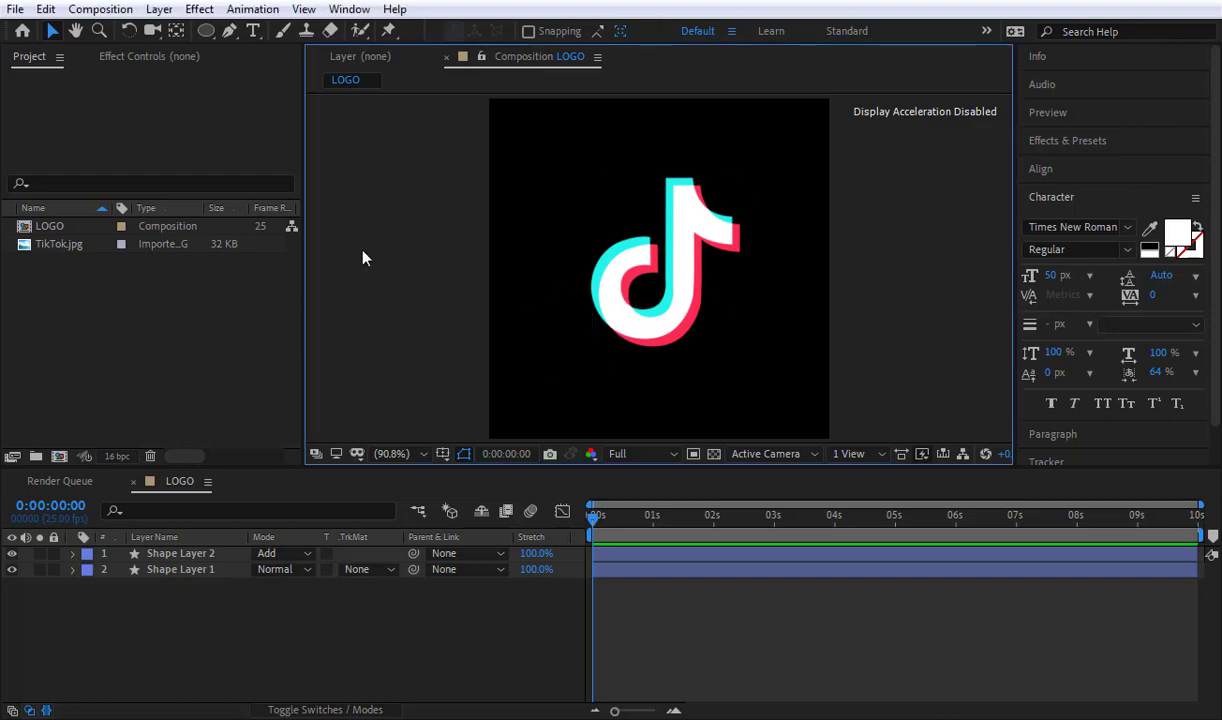
Step: Create a new composition named Typo at 400 x 200 px, 25 frames per second, 10 seconds long
key("ctrl+n")
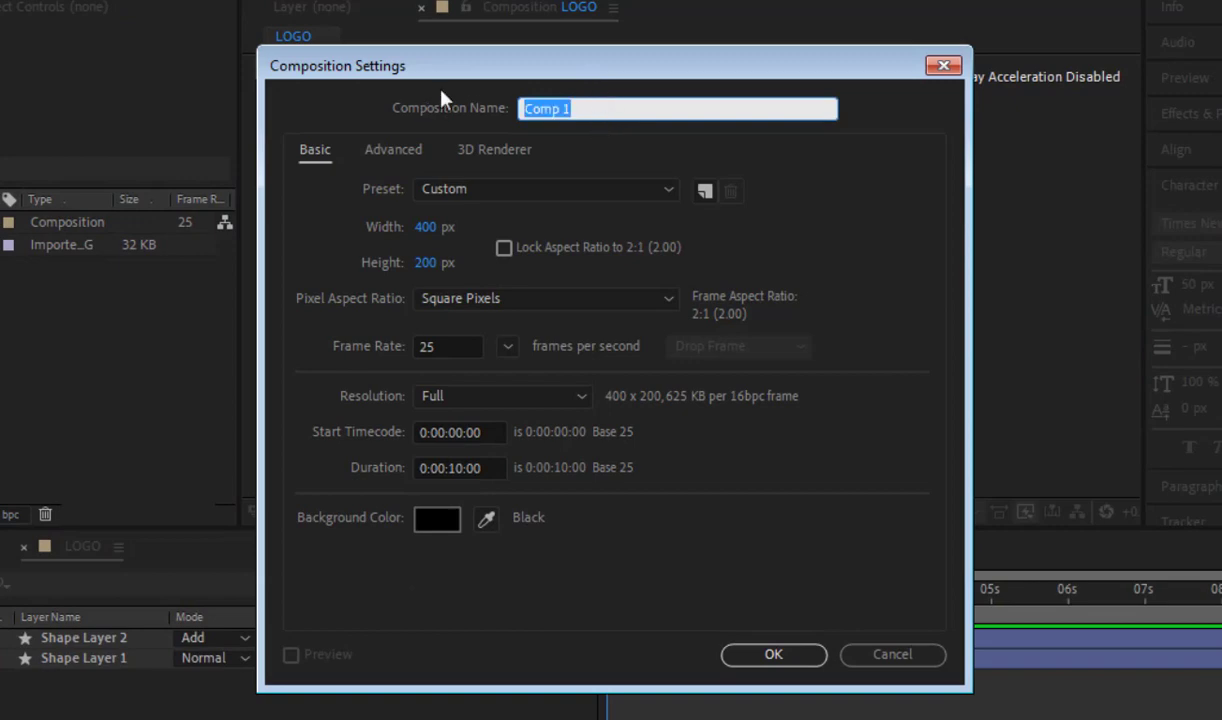
type("Typo")
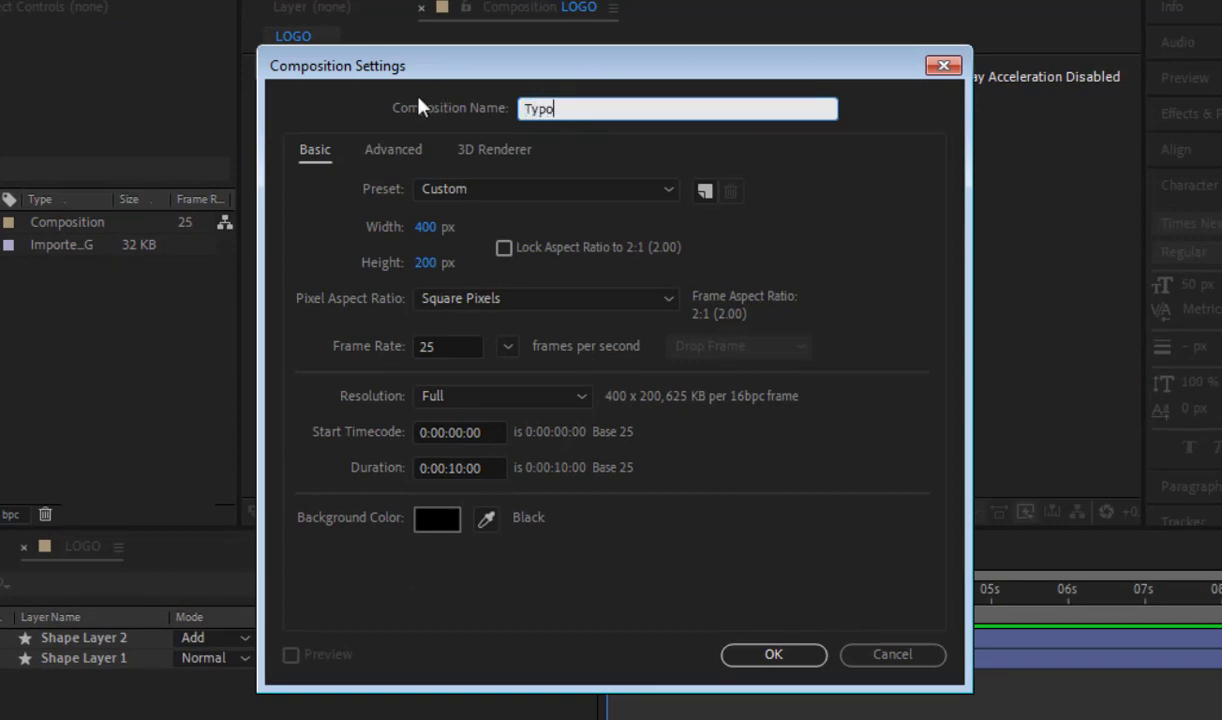
left_click(428, 228)
left_click(436, 265)
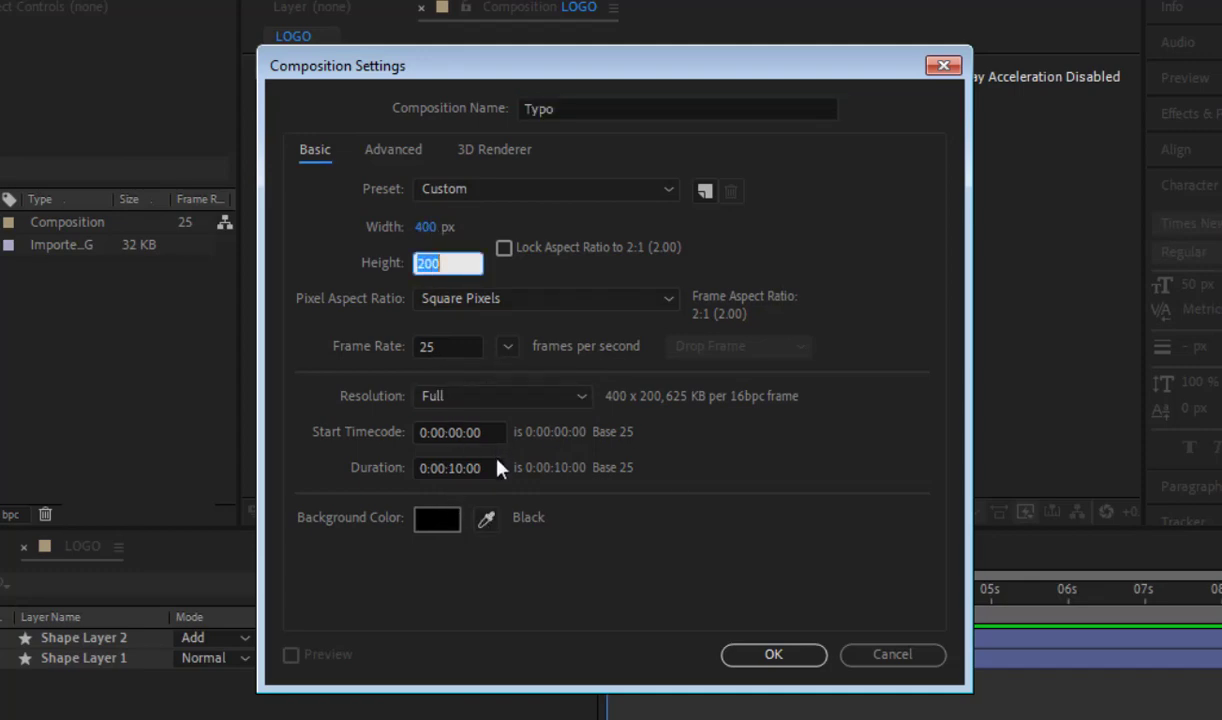
left_click(773, 654)
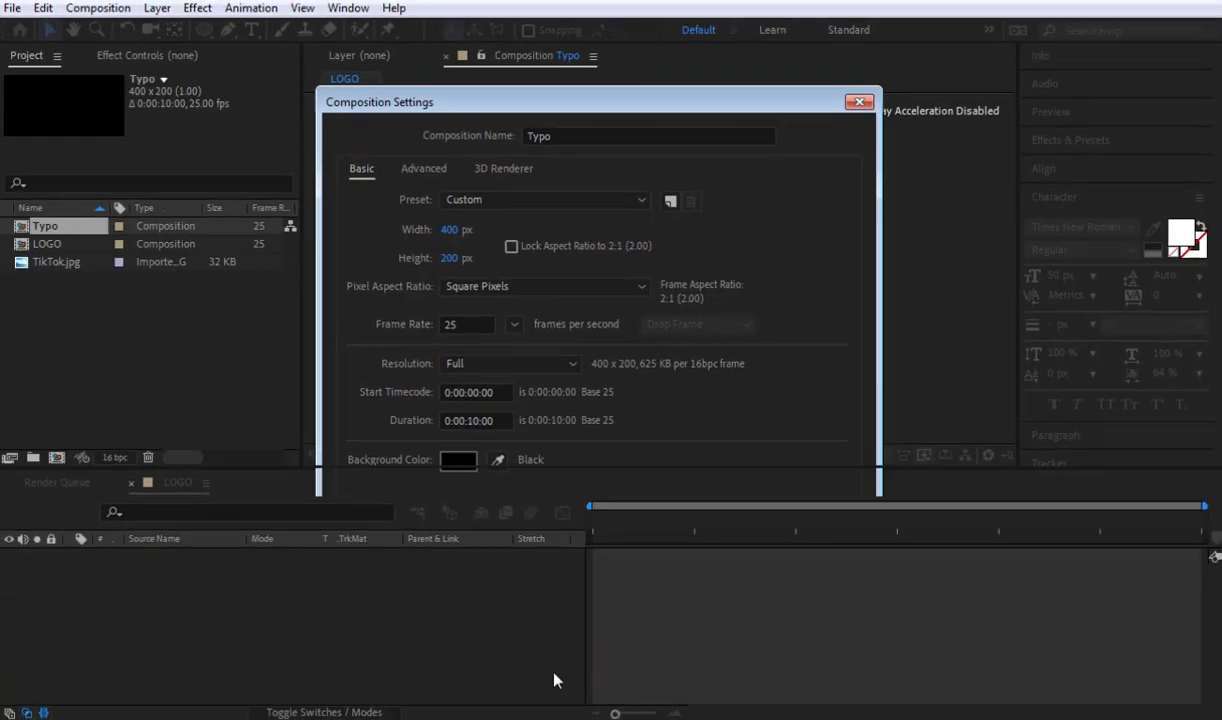
scroll(752, 238, "down", 1)
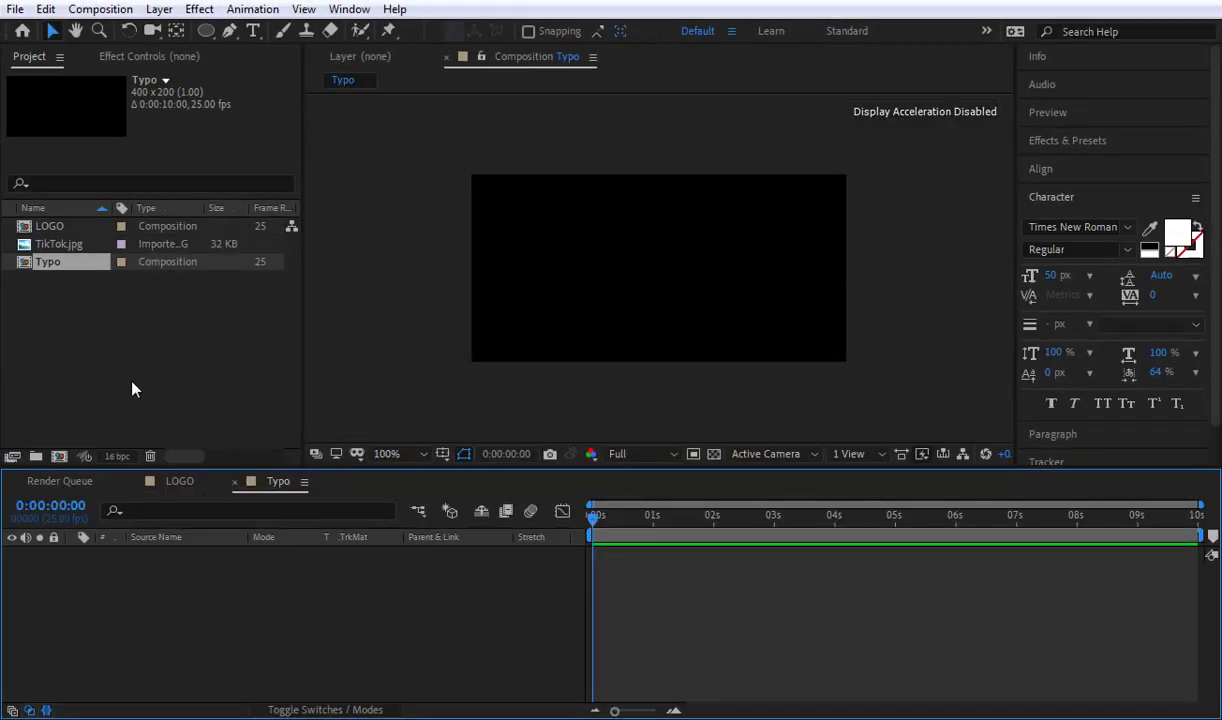
Step: Add TikTok.jpg to the Typo composition and shift it up until the reference wordmark fills the frame
left_click_drag(50, 244, 407, 598)
left_click_drag(755, 356, 755, 266)
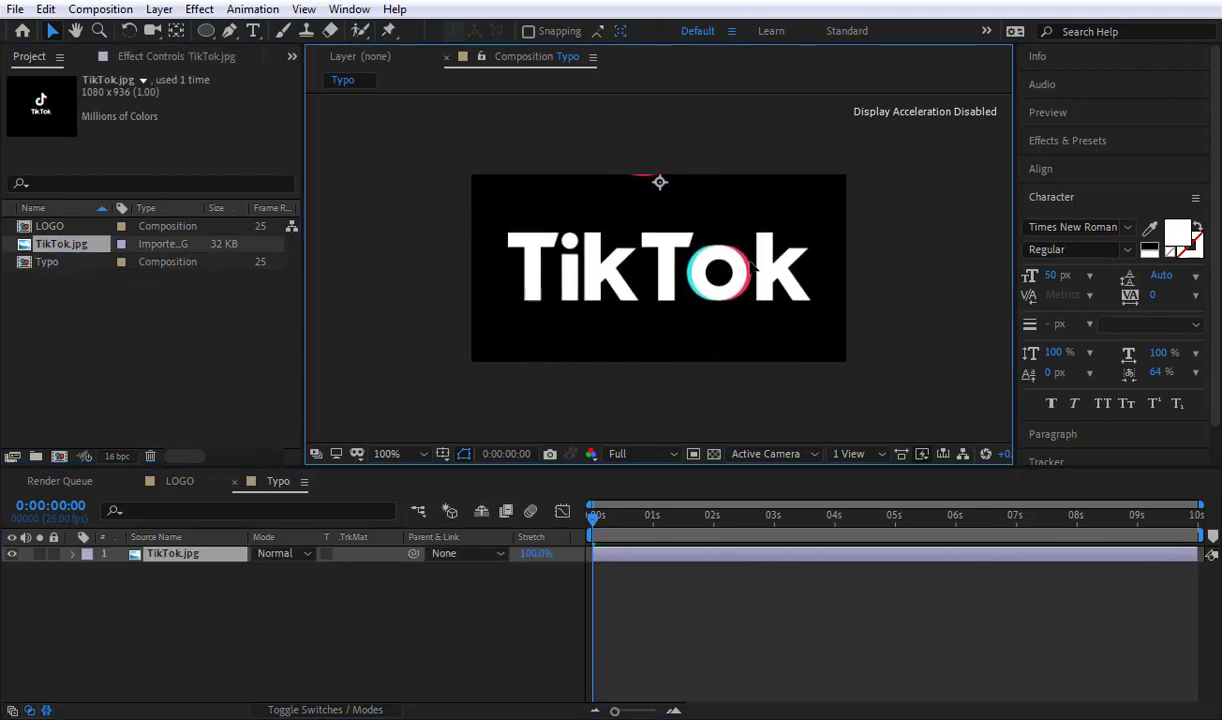
left_click(424, 624)
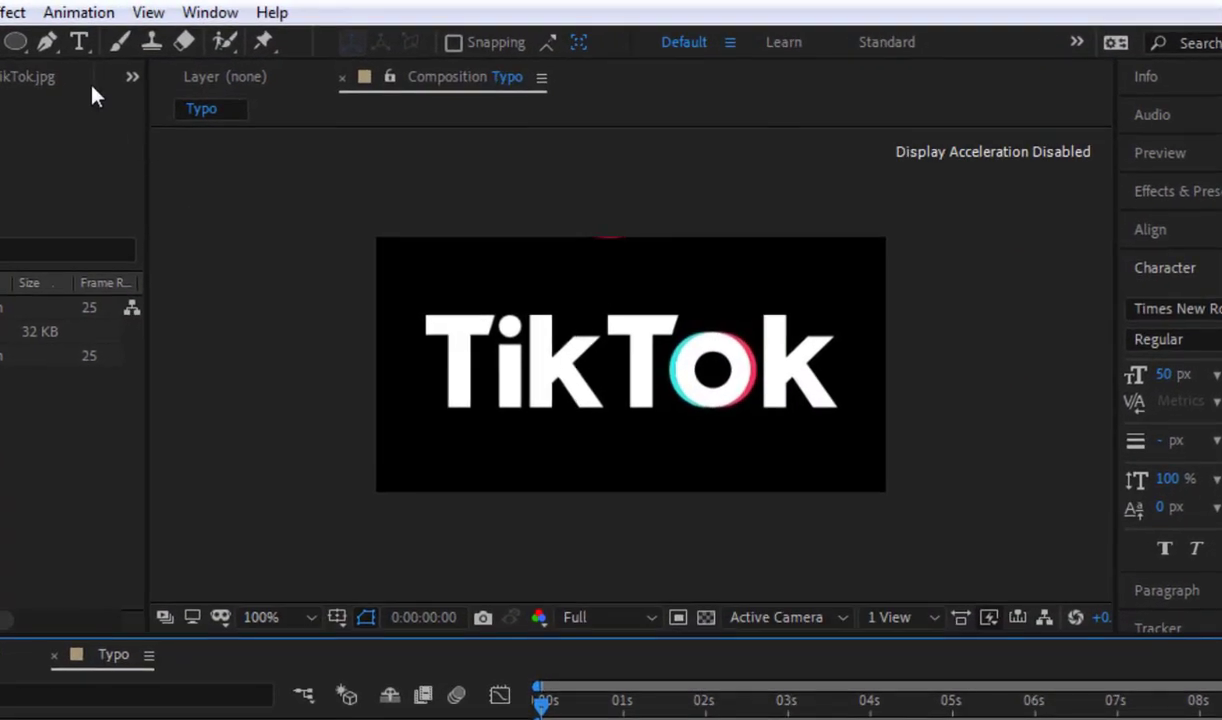
Step: Create a text layer reading "TikTok" and move it fully into the frame above the reference wordmark
left_click(77, 43)
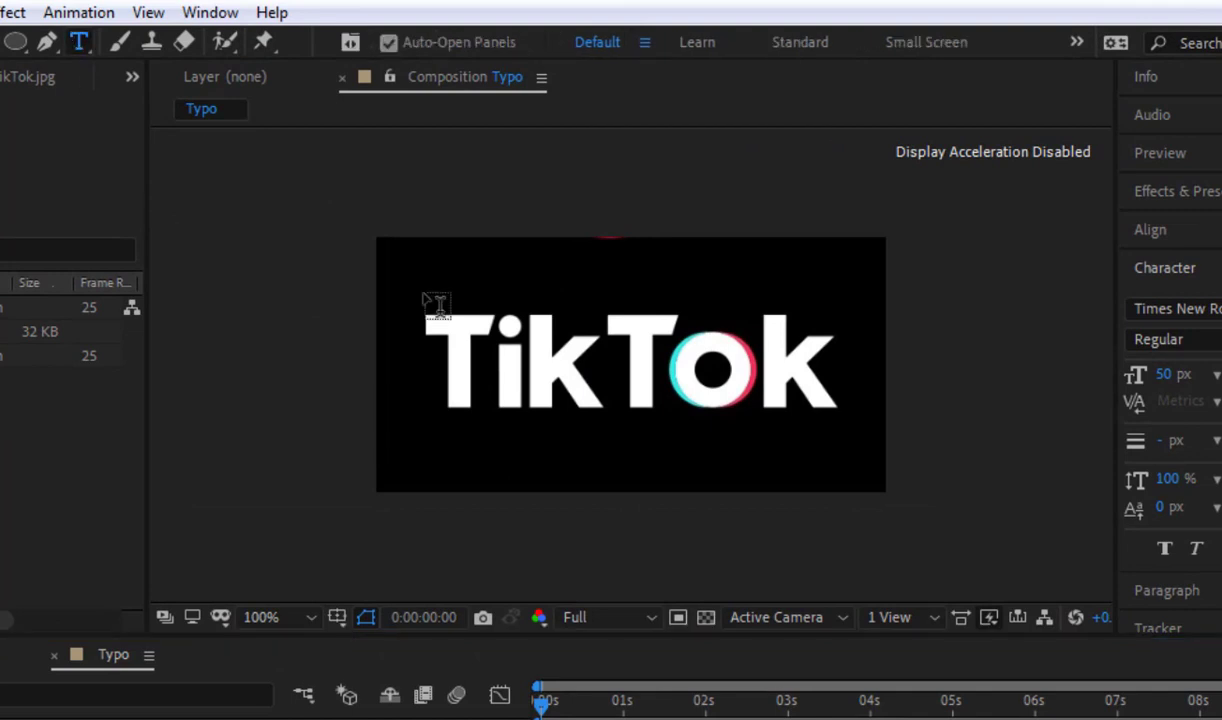
left_click(445, 305)
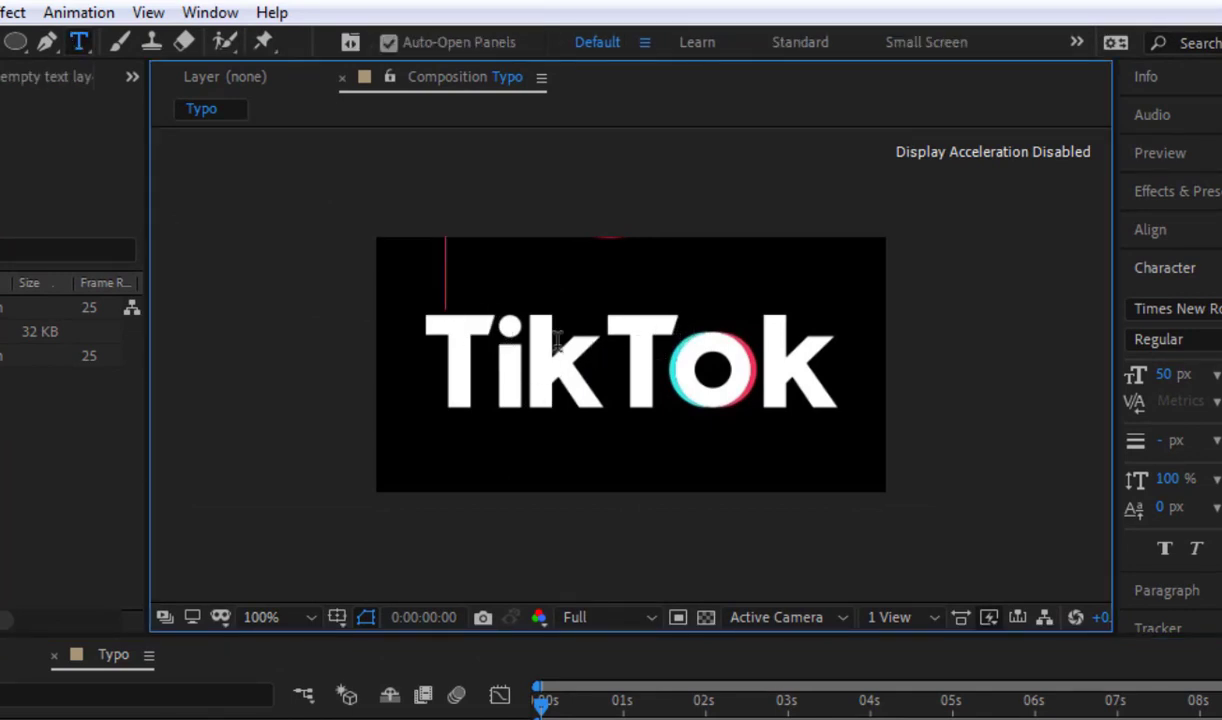
type("T")
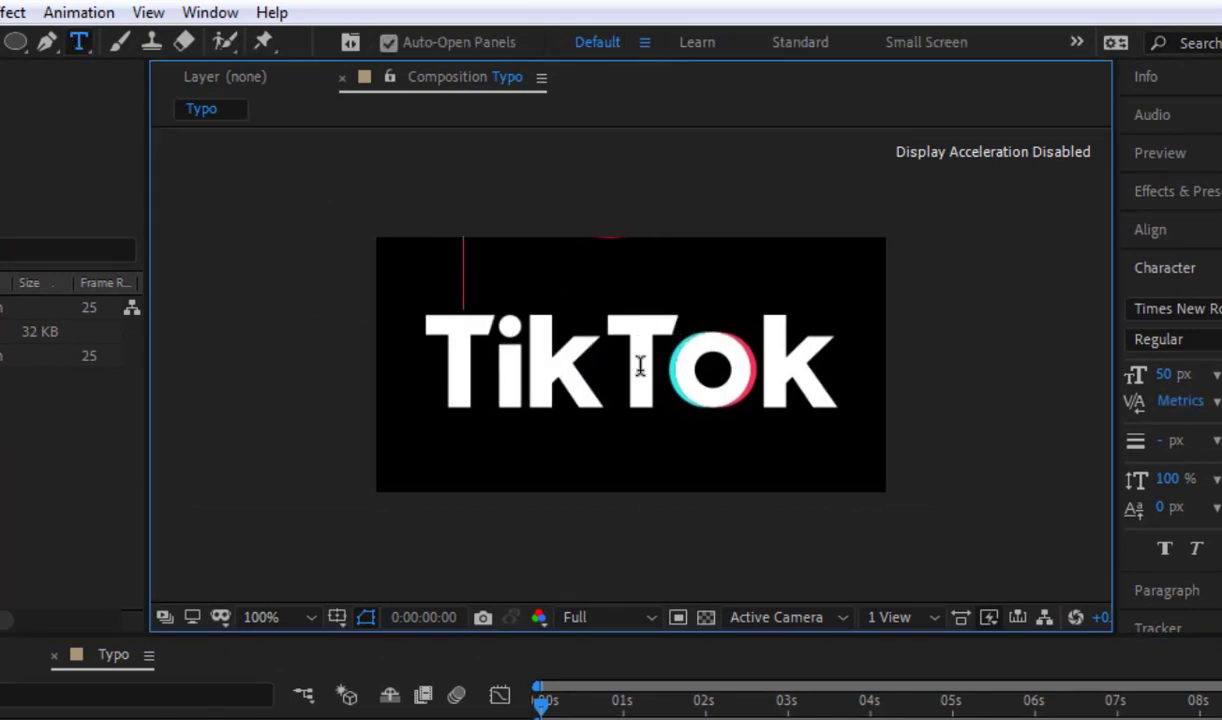
type("i")
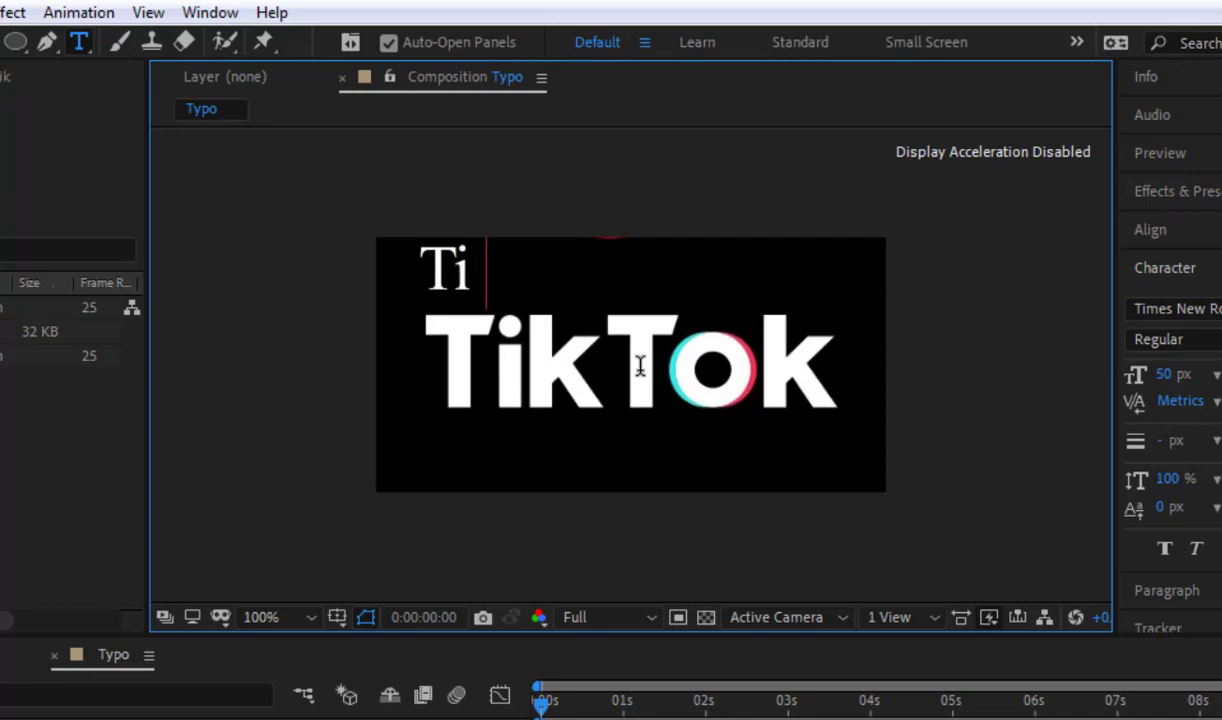
type("kTok")
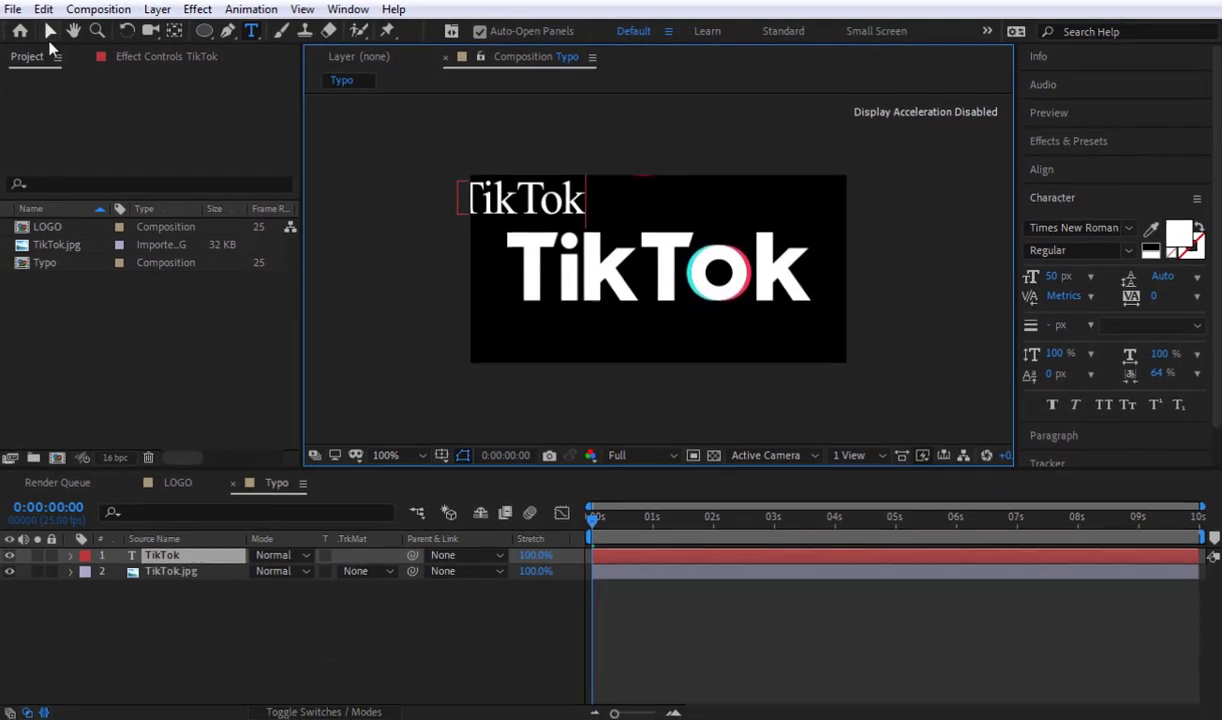
left_click(52, 32)
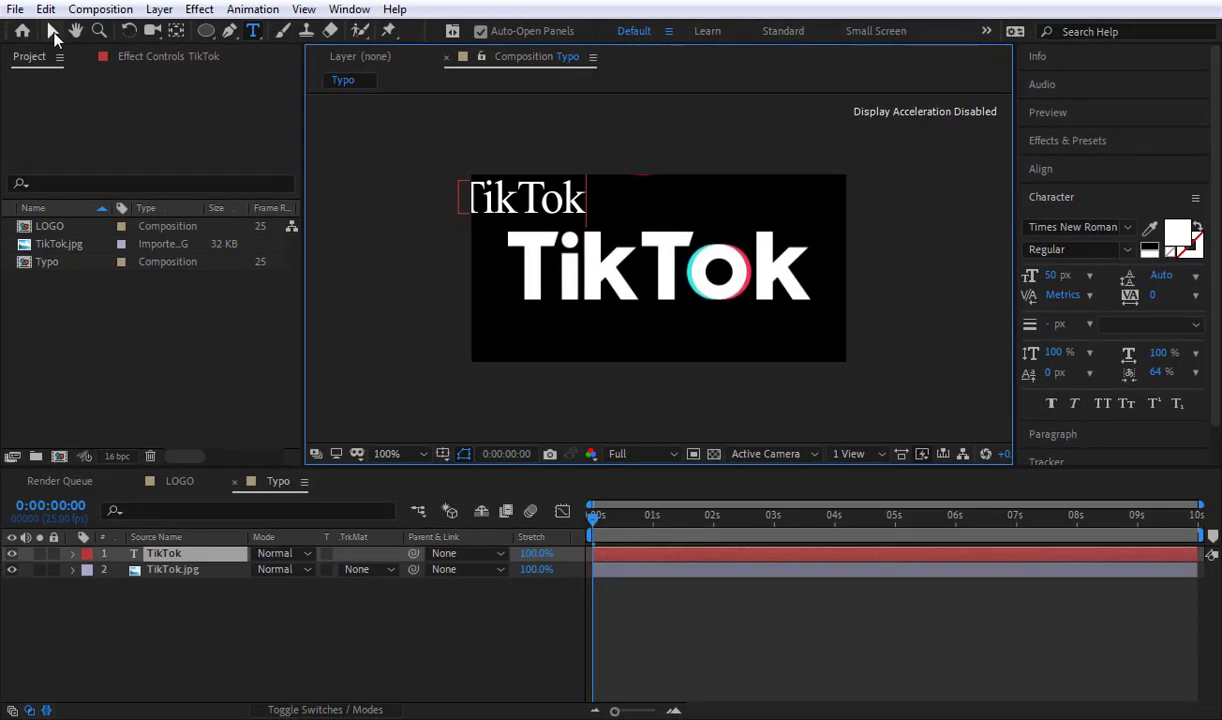
left_click_drag(465, 193, 577, 198)
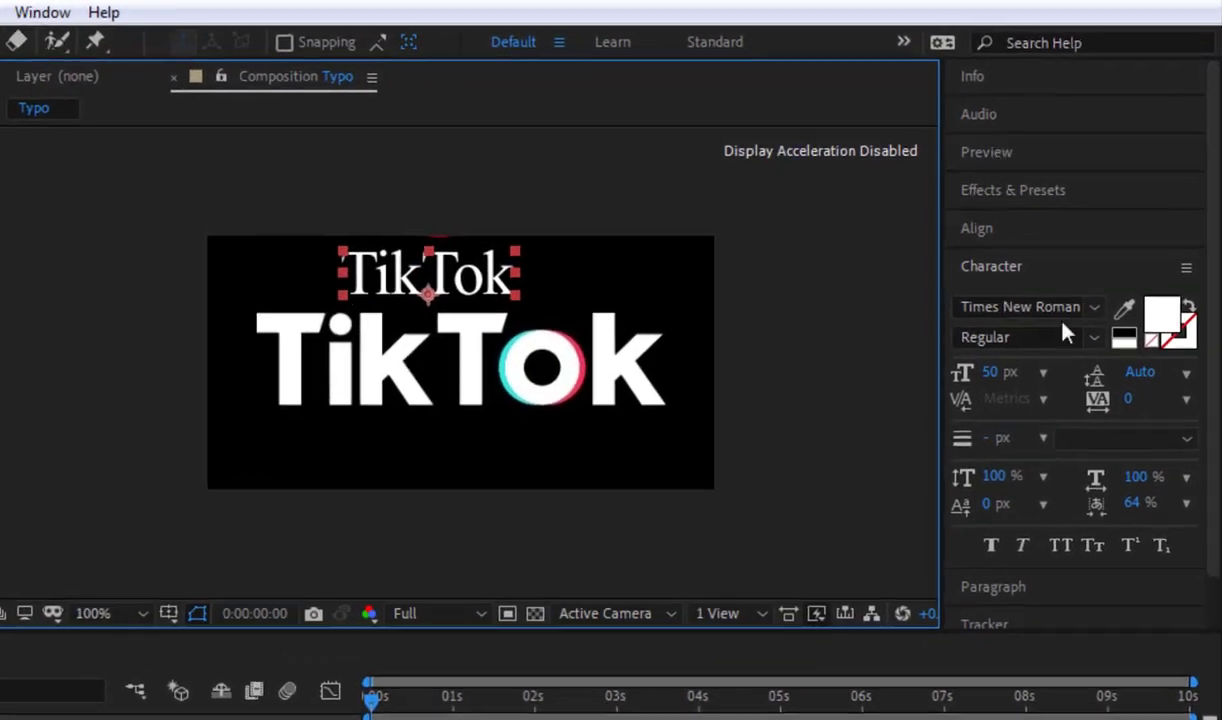
Step: Set the font of the TikTok text to Verdana Bold
left_click(1041, 323)
type("verdana")
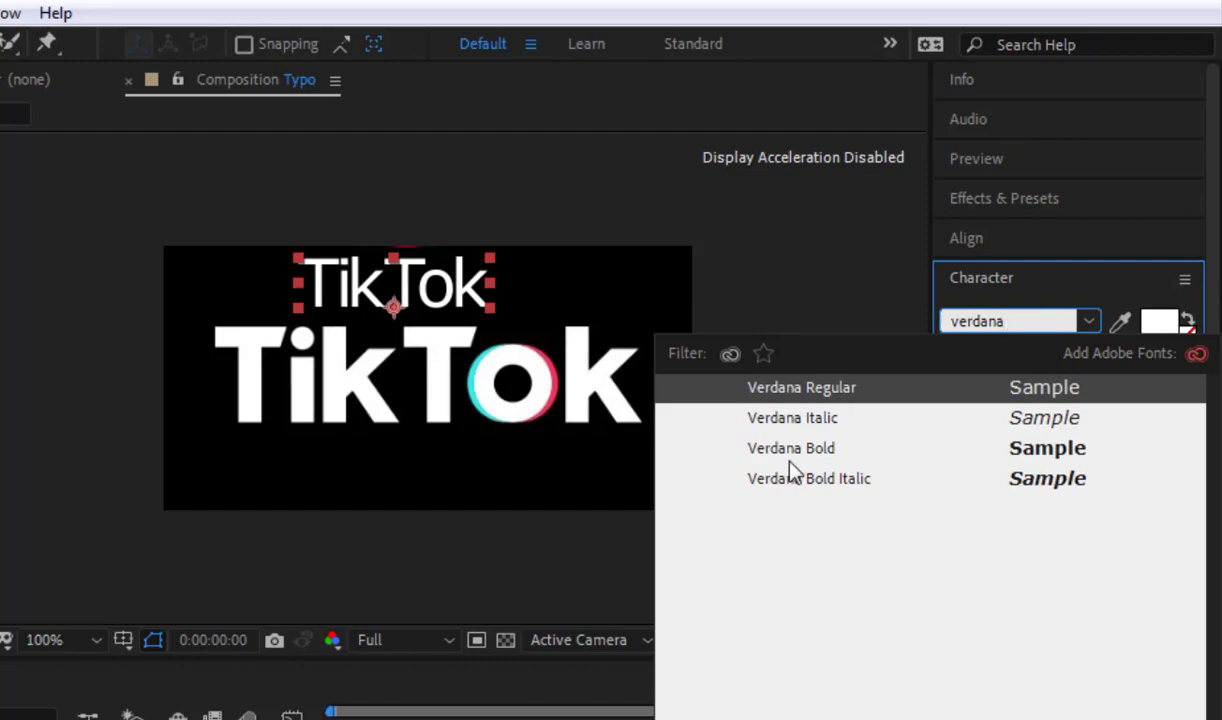
key("Return")
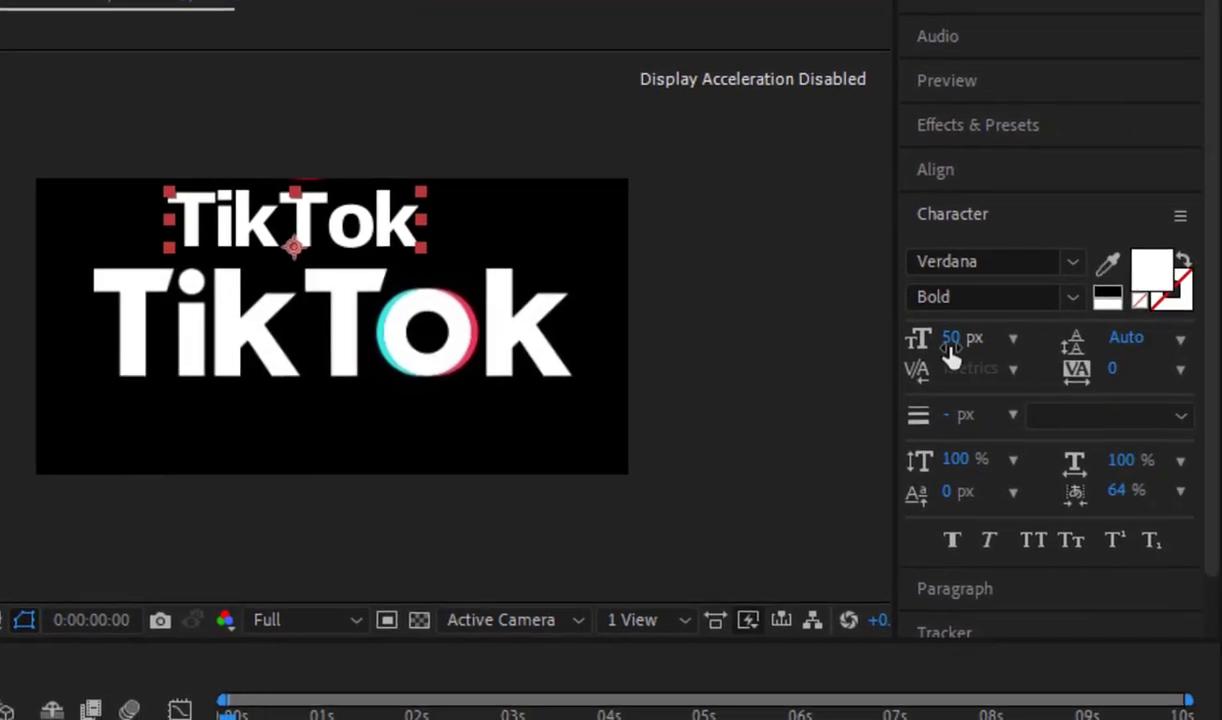
Step: Align the TikTok text to the horizontal and vertical centre of the composition
left_click(998, 178)
left_click(980, 247)
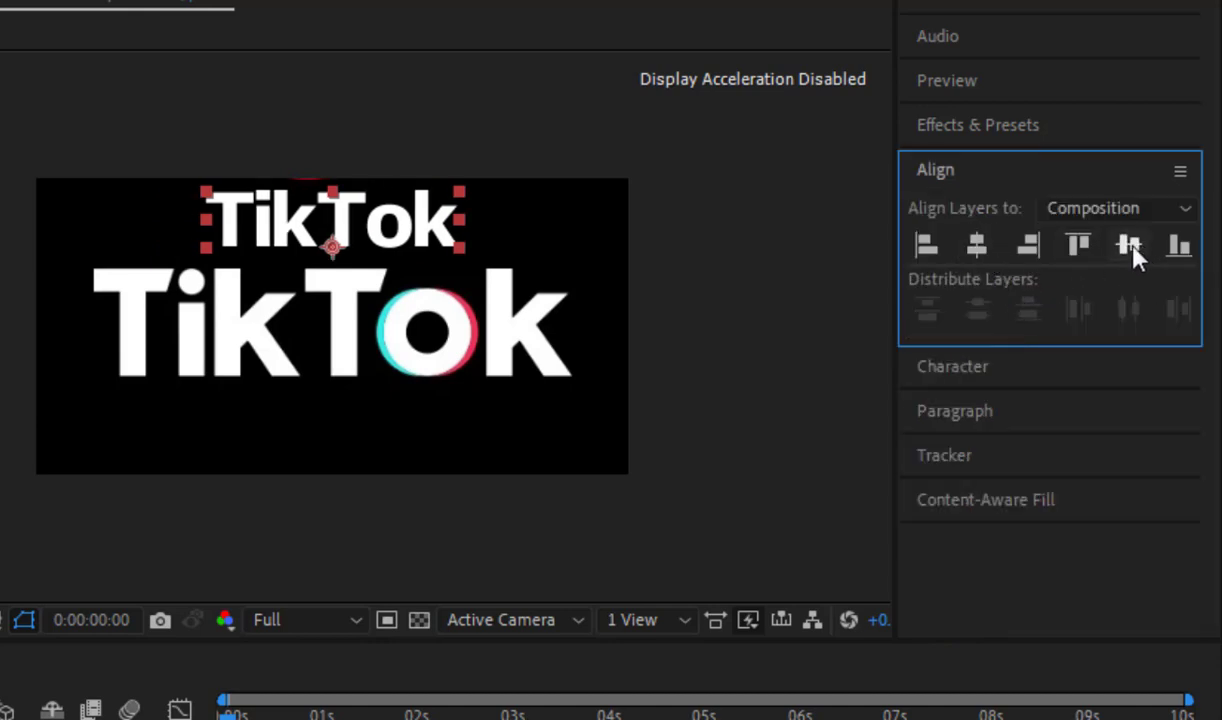
left_click(1130, 247)
Step: Set the font size of the TikTok text to 100 px
left_click(990, 368)
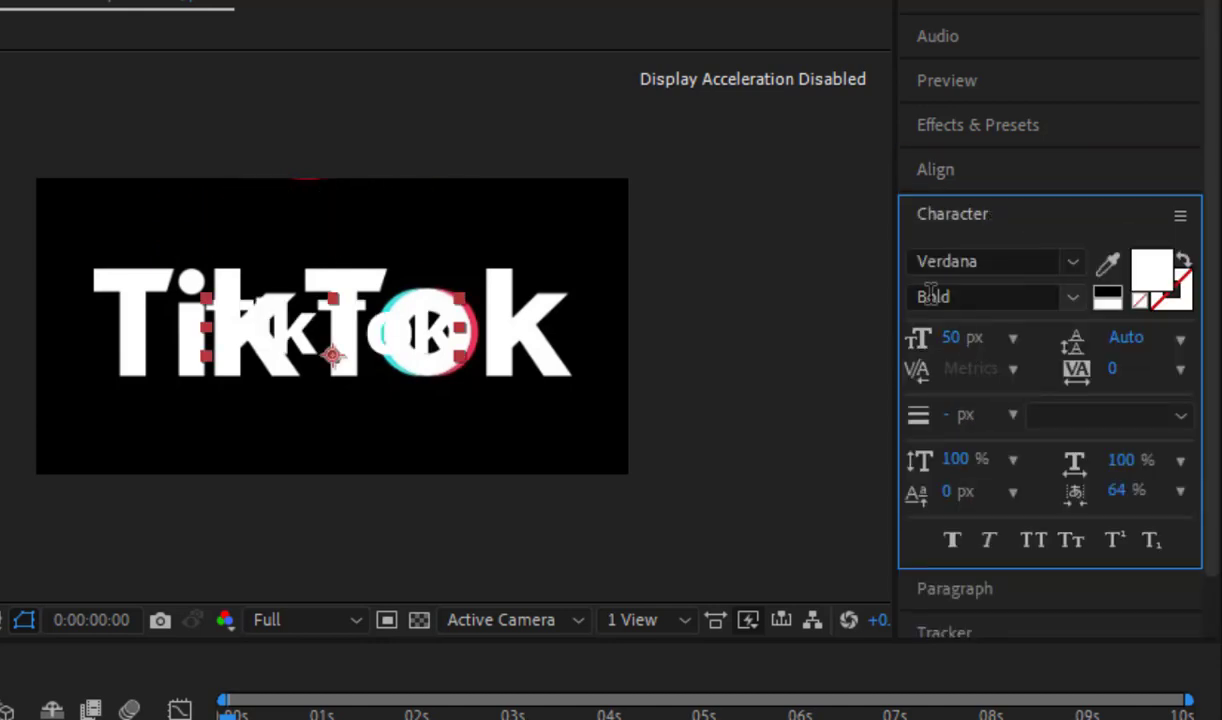
left_click(952, 340)
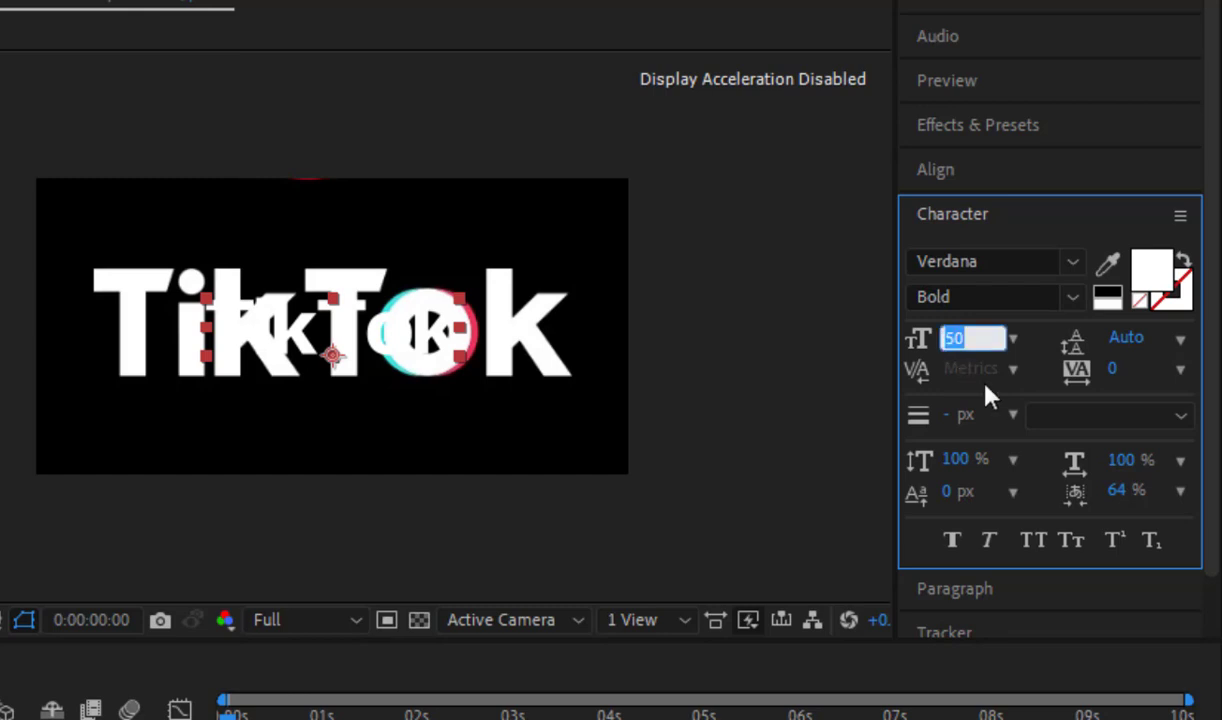
type("200")
key("Return")
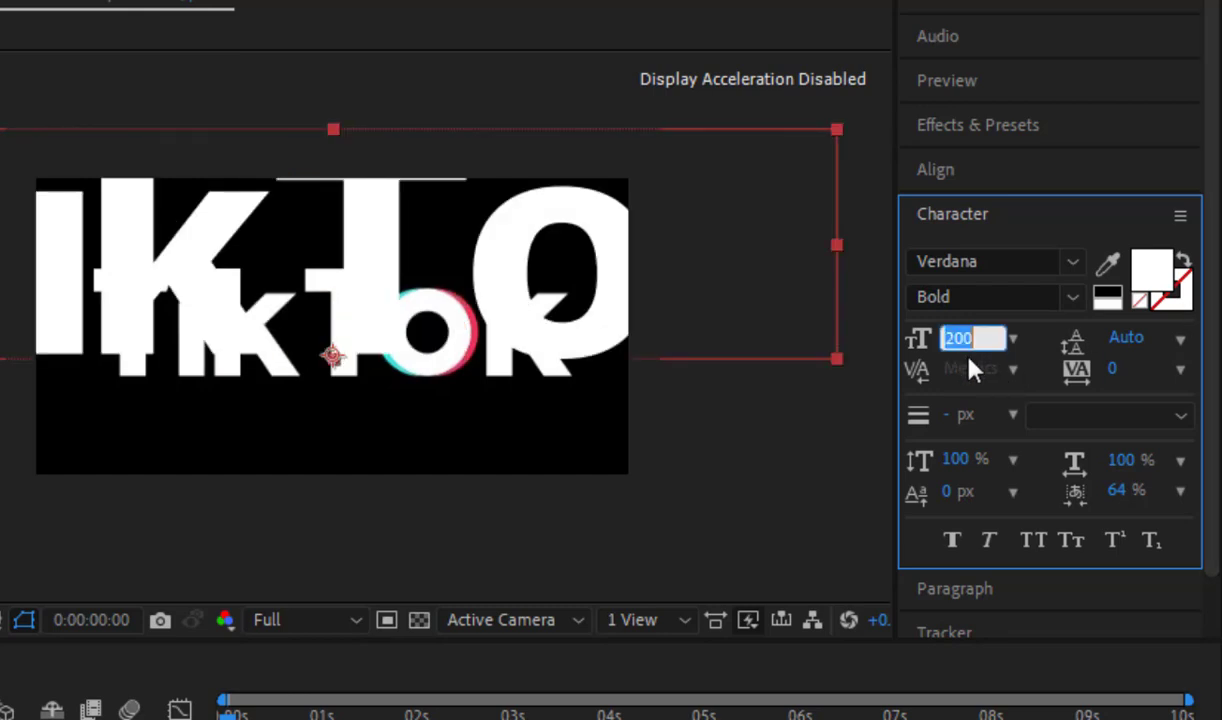
type("100")
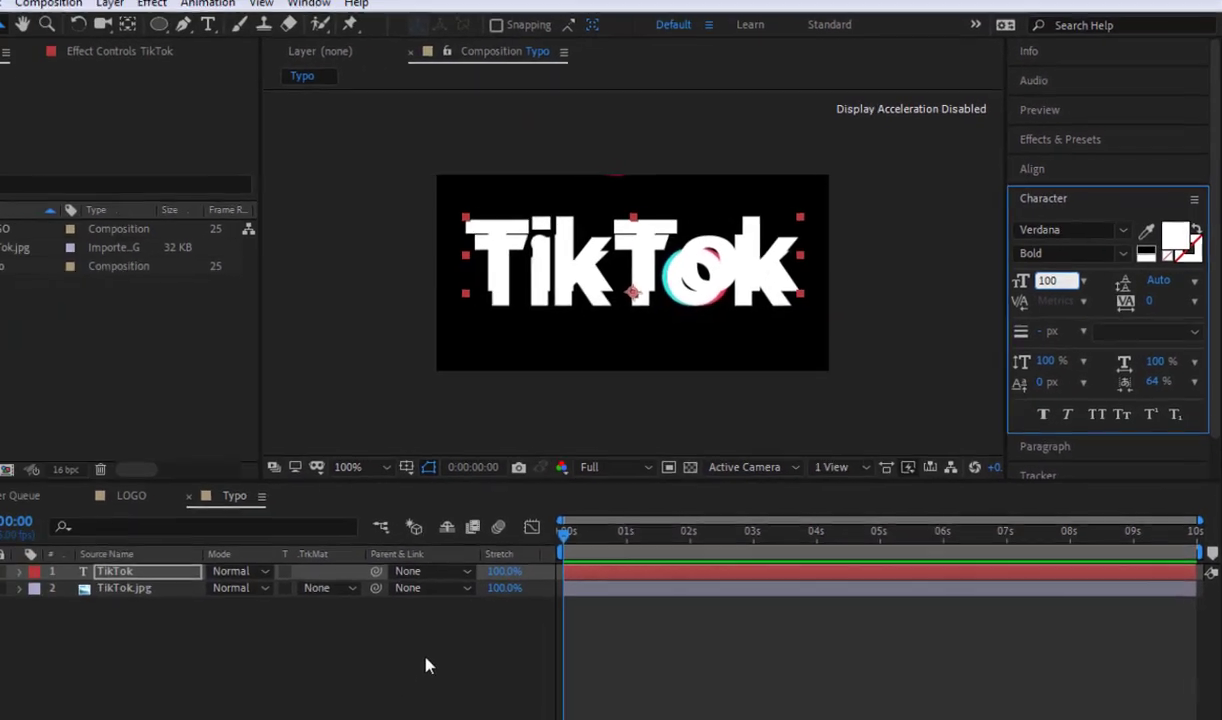
left_click(422, 654)
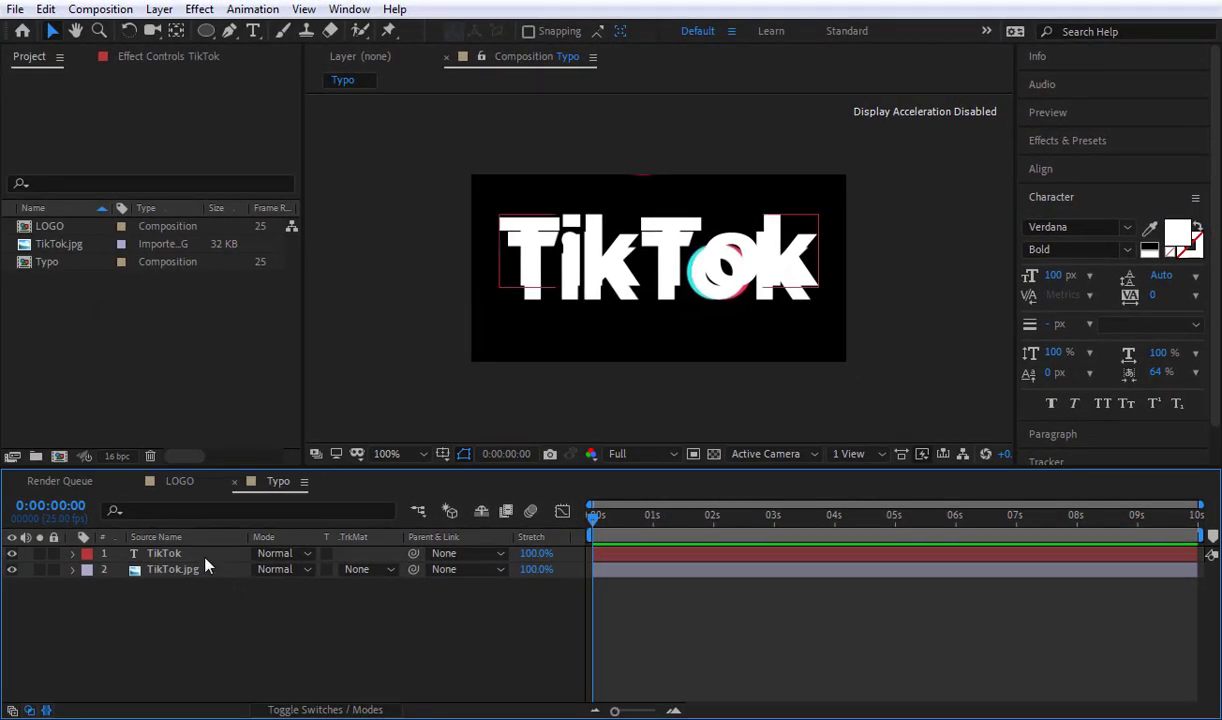
Step: Compare the TikTok text with the reference wordmark by showing each layer on its own
left_click(205, 557)
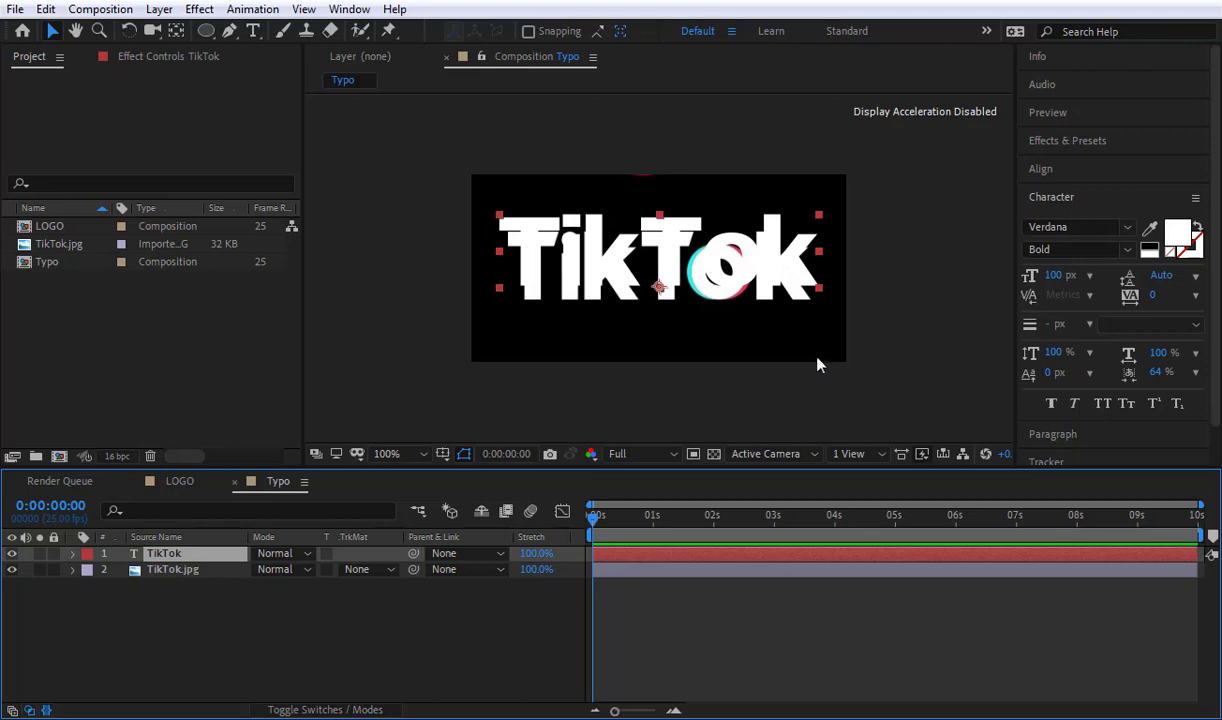
left_click(293, 625)
left_click(11, 555)
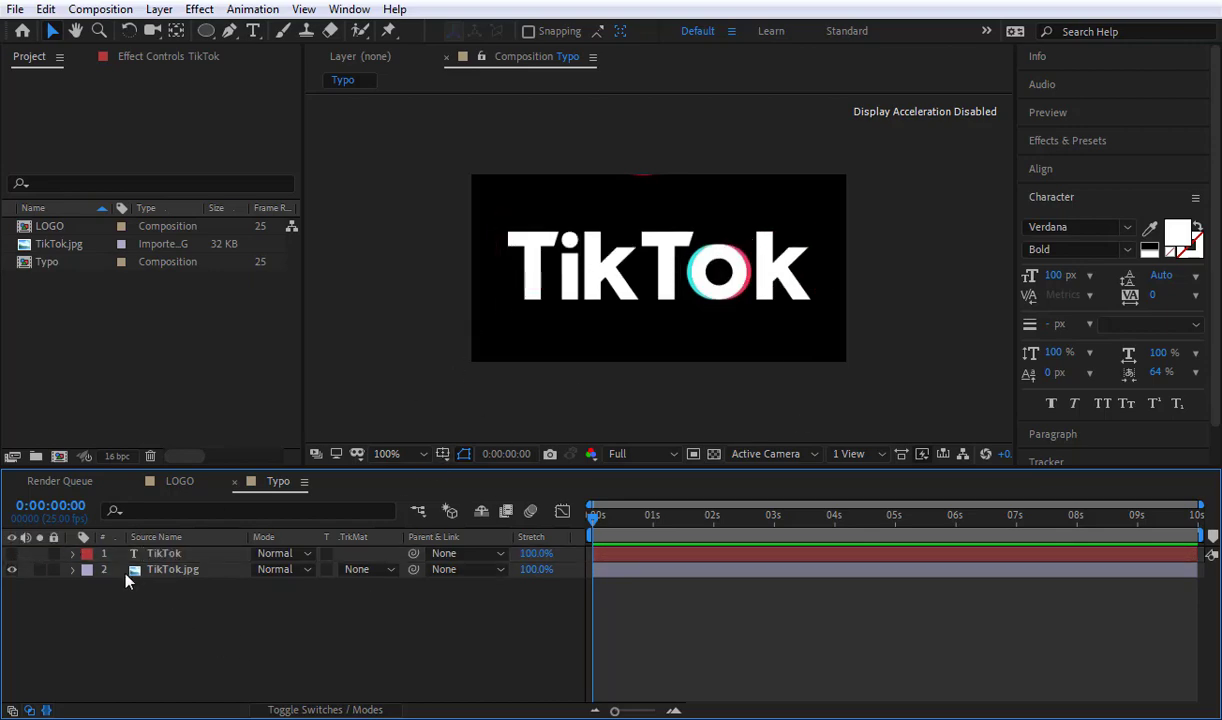
left_click(12, 569)
left_click(12, 553)
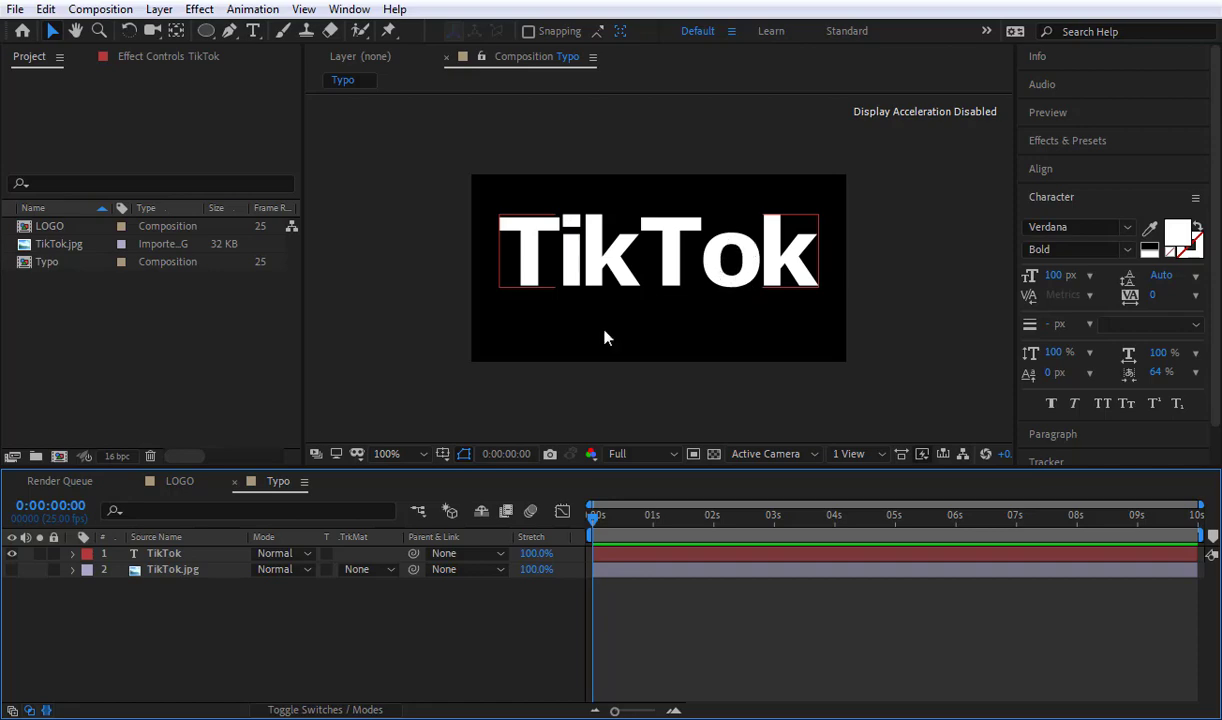
Step: Check the text against the reference wordmark again and move the TikTok text slightly down in the frame
left_click(188, 571)
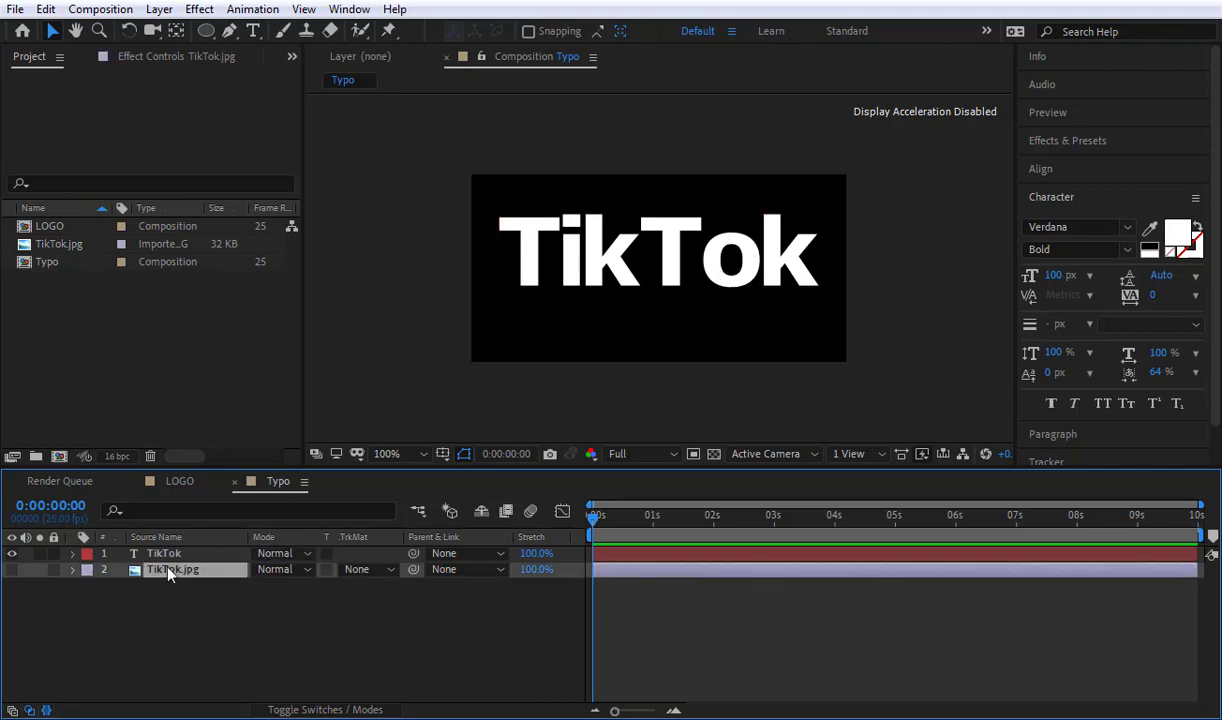
left_click(12, 567)
left_click(12, 554)
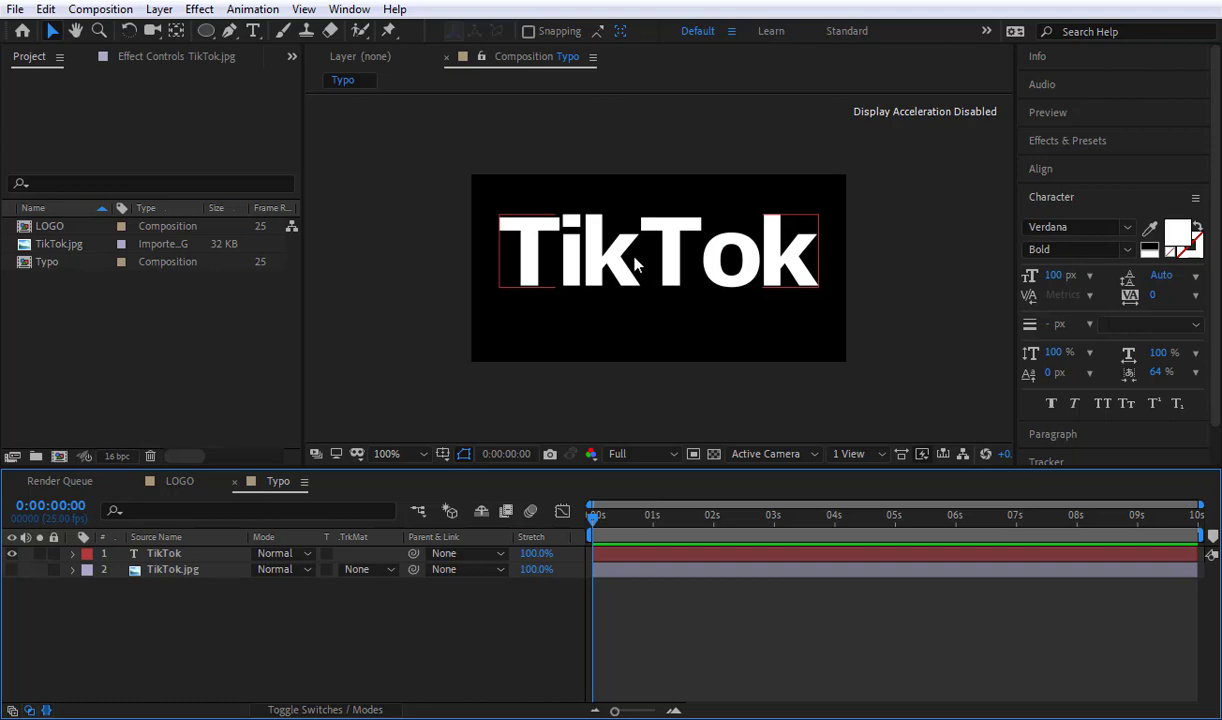
left_click_drag(622, 273, 614, 283)
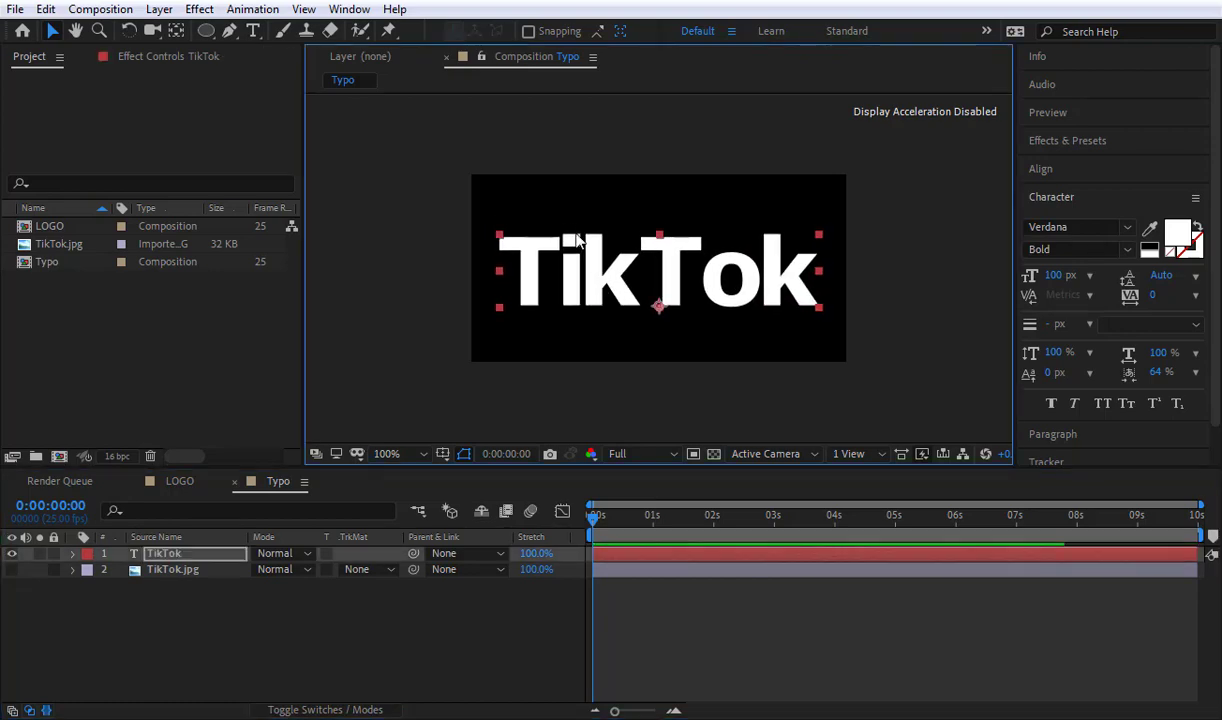
Step: Cut the square dot of the i out of the TikTok text with a rectangular mask set to Subtract
key("period")
key("period")
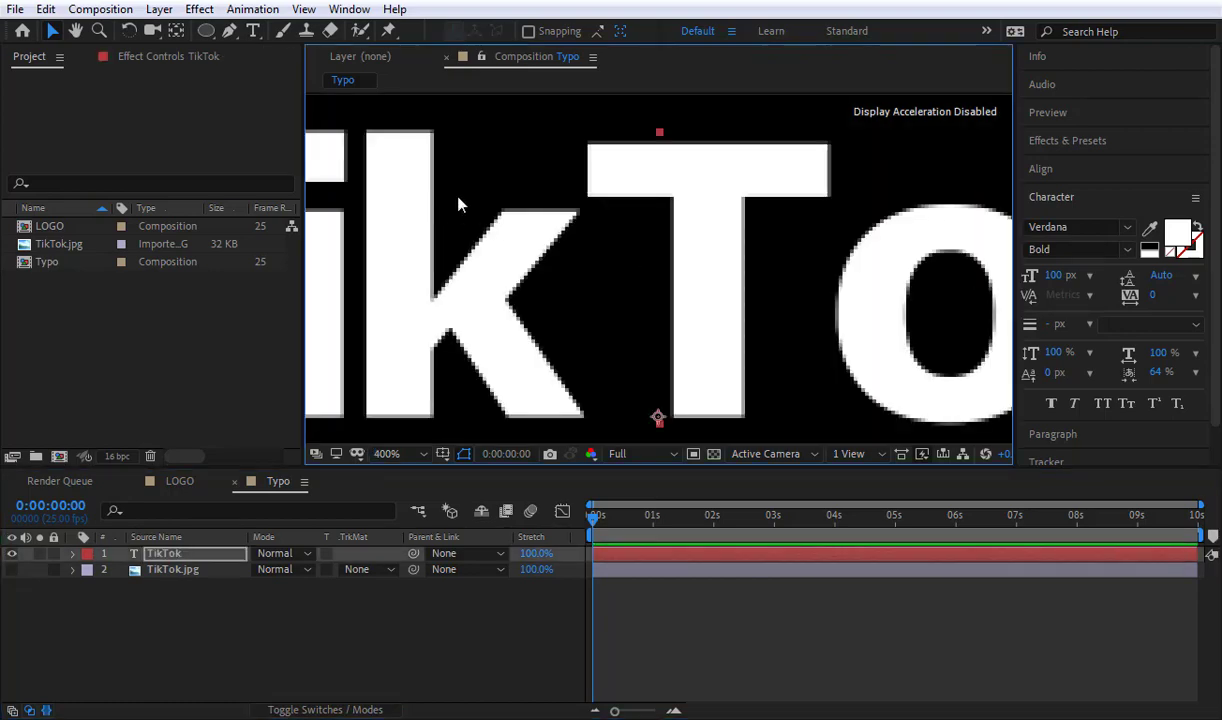
left_click_drag(432, 192, 638, 256)
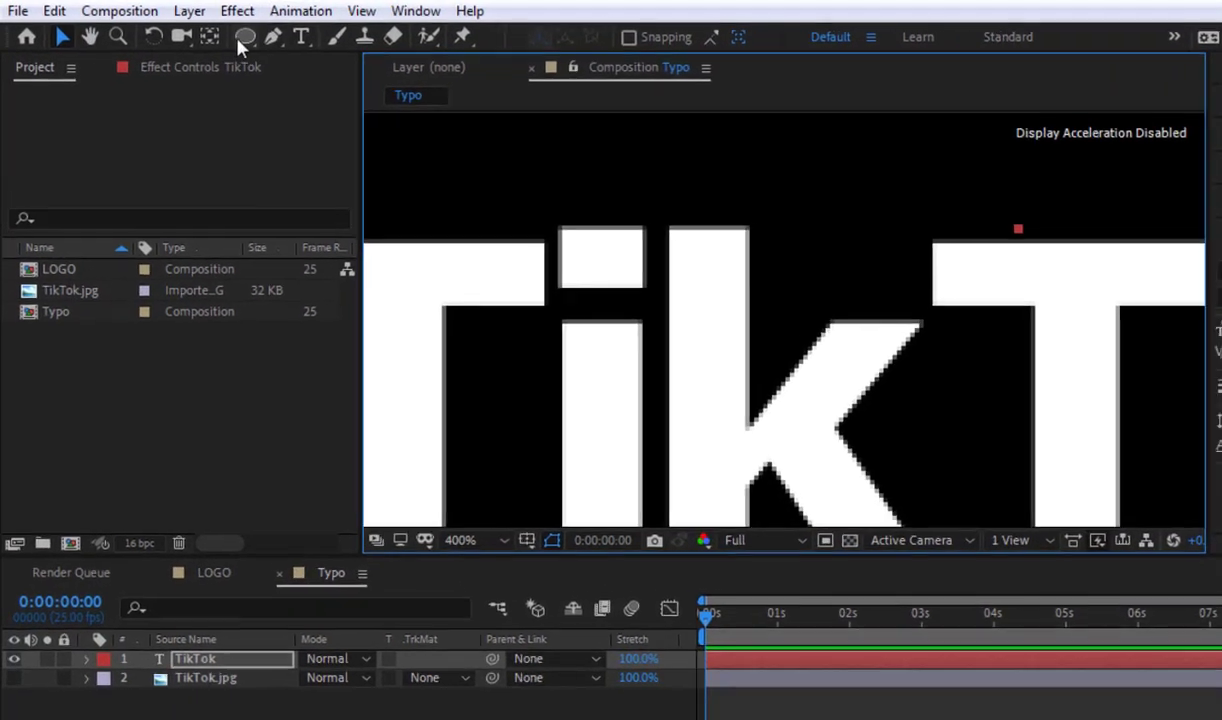
left_click(206, 31)
left_click(310, 38)
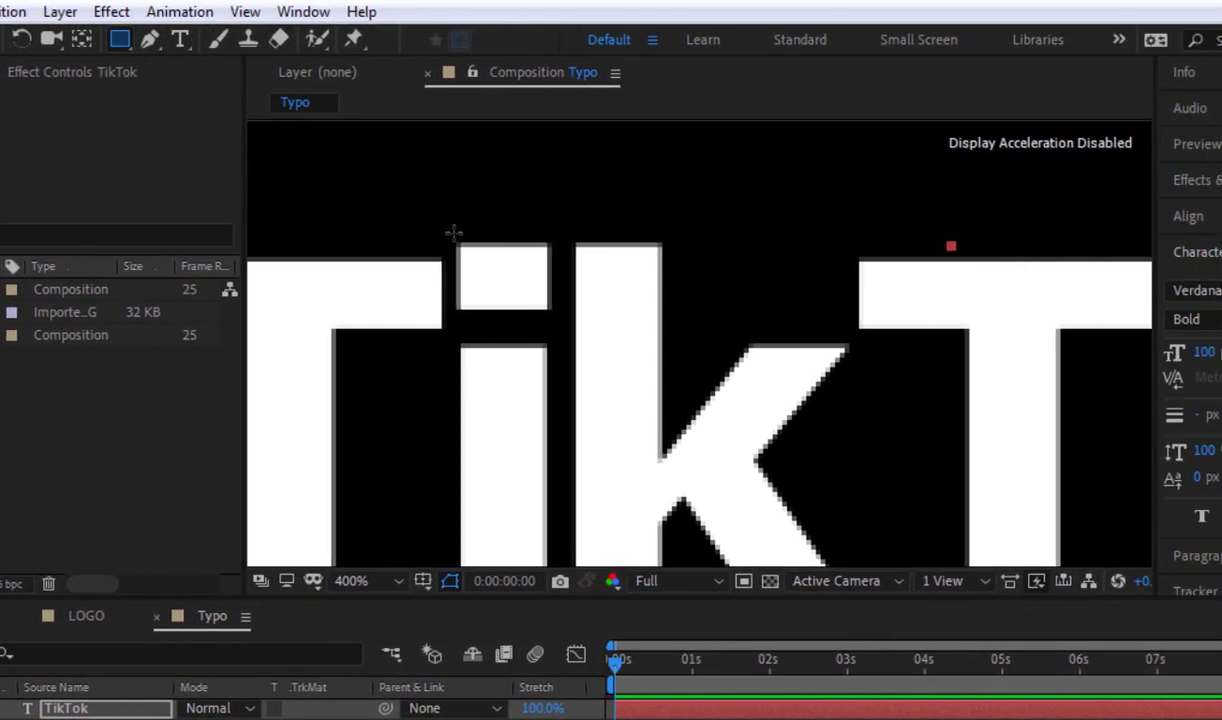
left_click_drag(595, 248, 661, 310)
left_click_drag(500, 310, 527, 325)
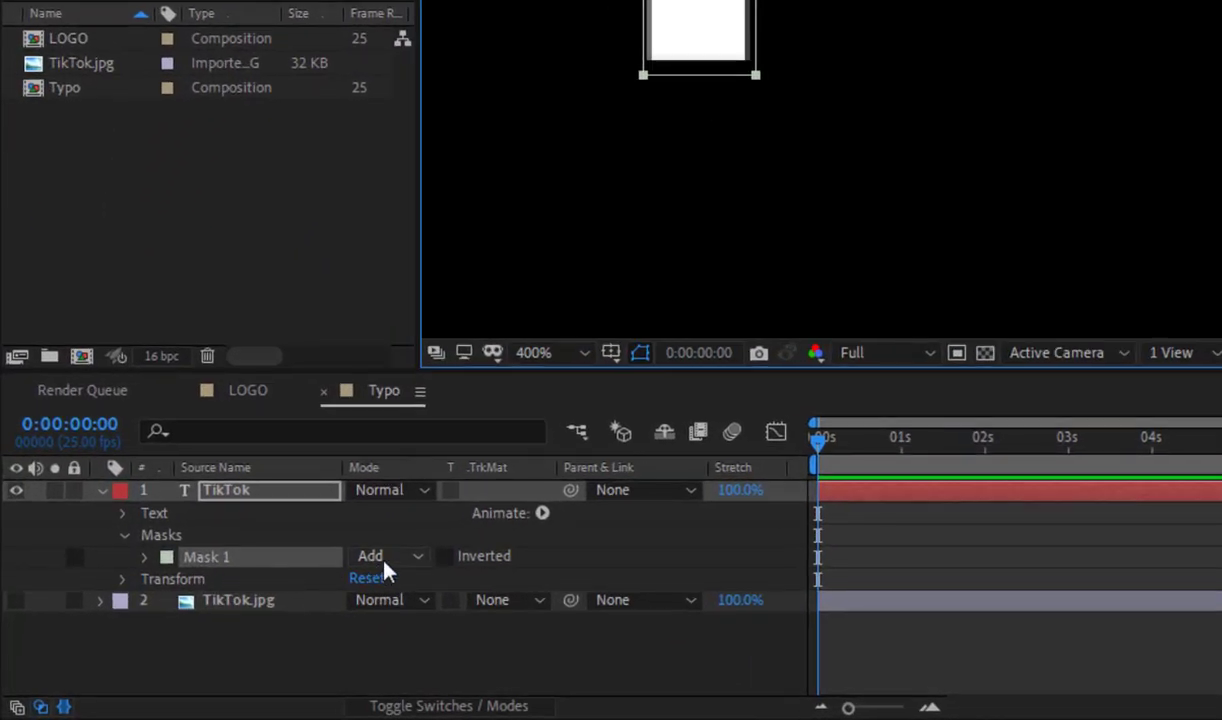
left_click(385, 566)
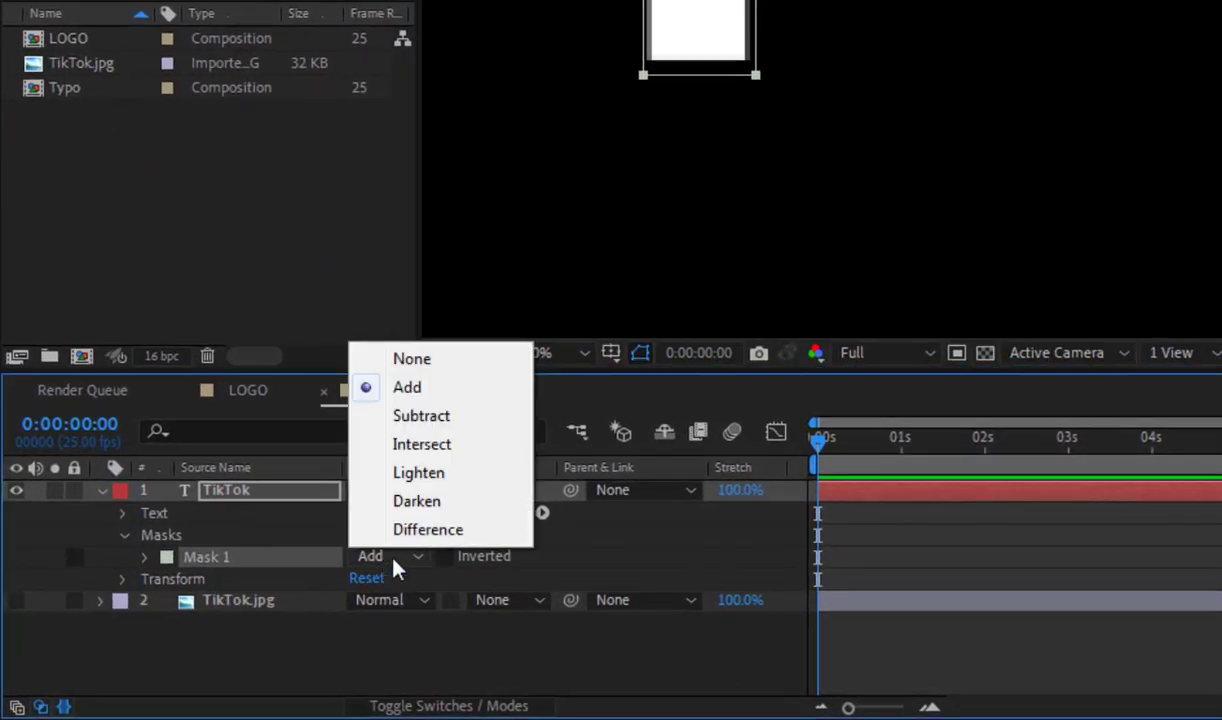
left_click(408, 415)
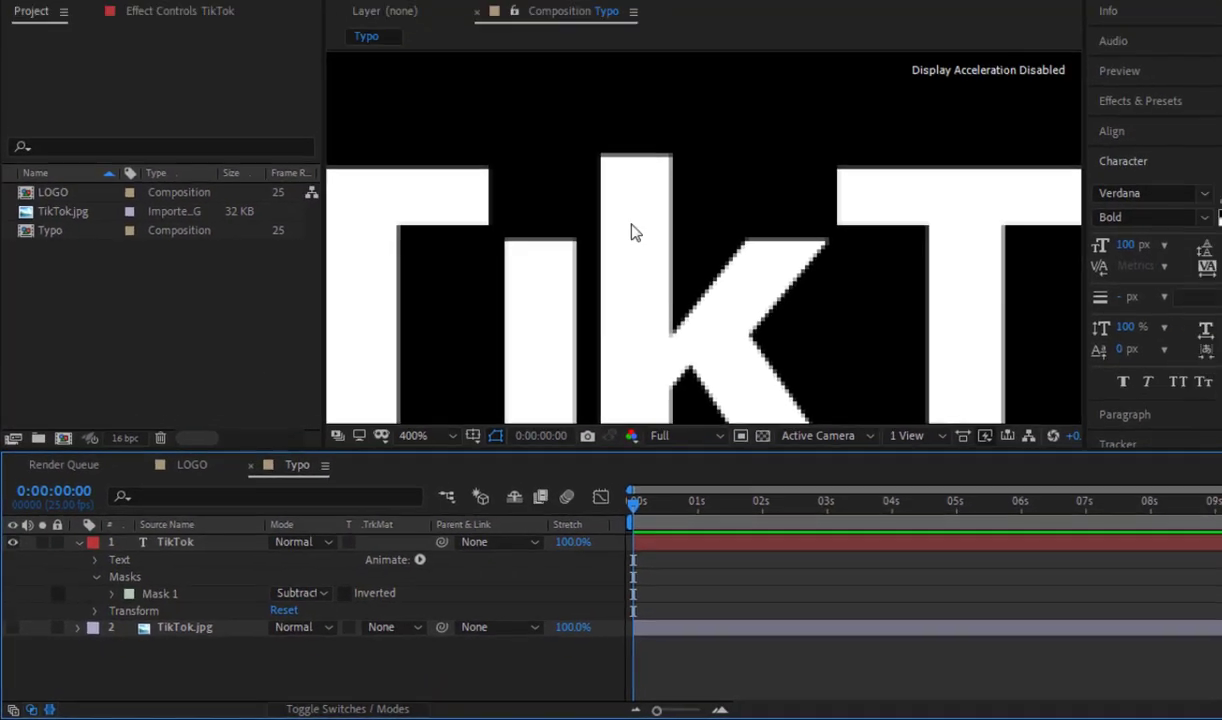
Step: Draw a circle with the Ellipse tool above the stem of the i as a separate shape layer
scroll(535, 215, "down", 1)
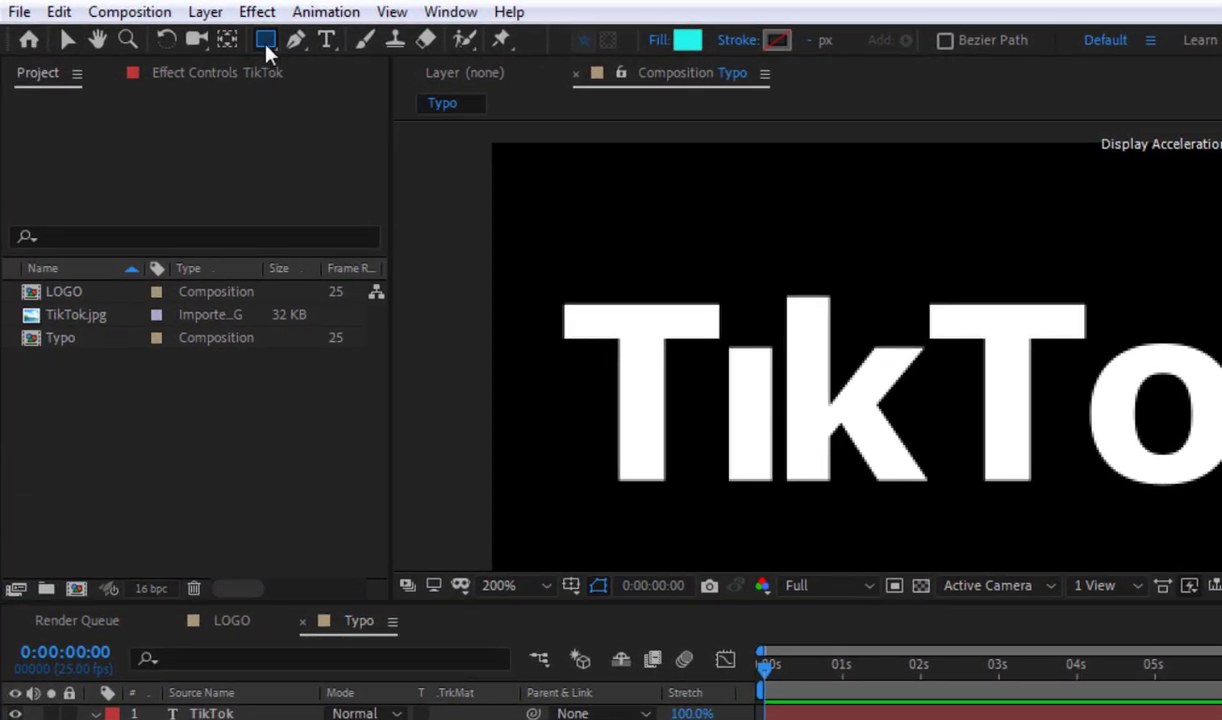
left_click(266, 40)
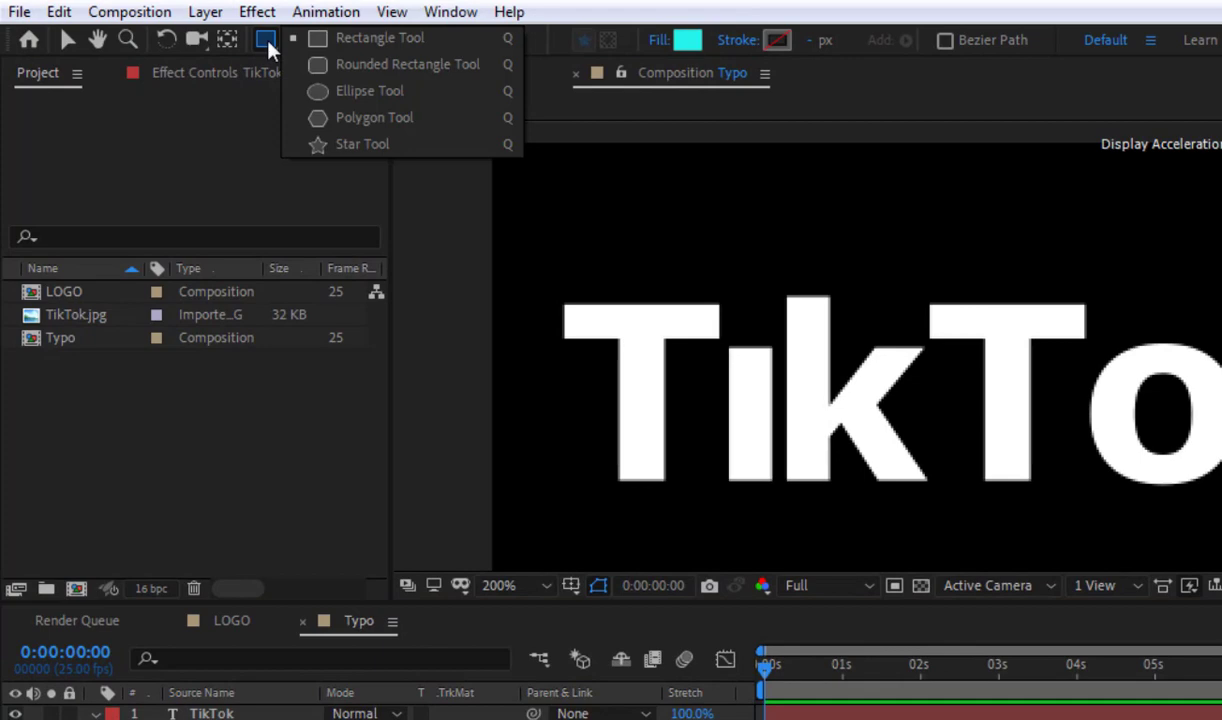
left_click(333, 92)
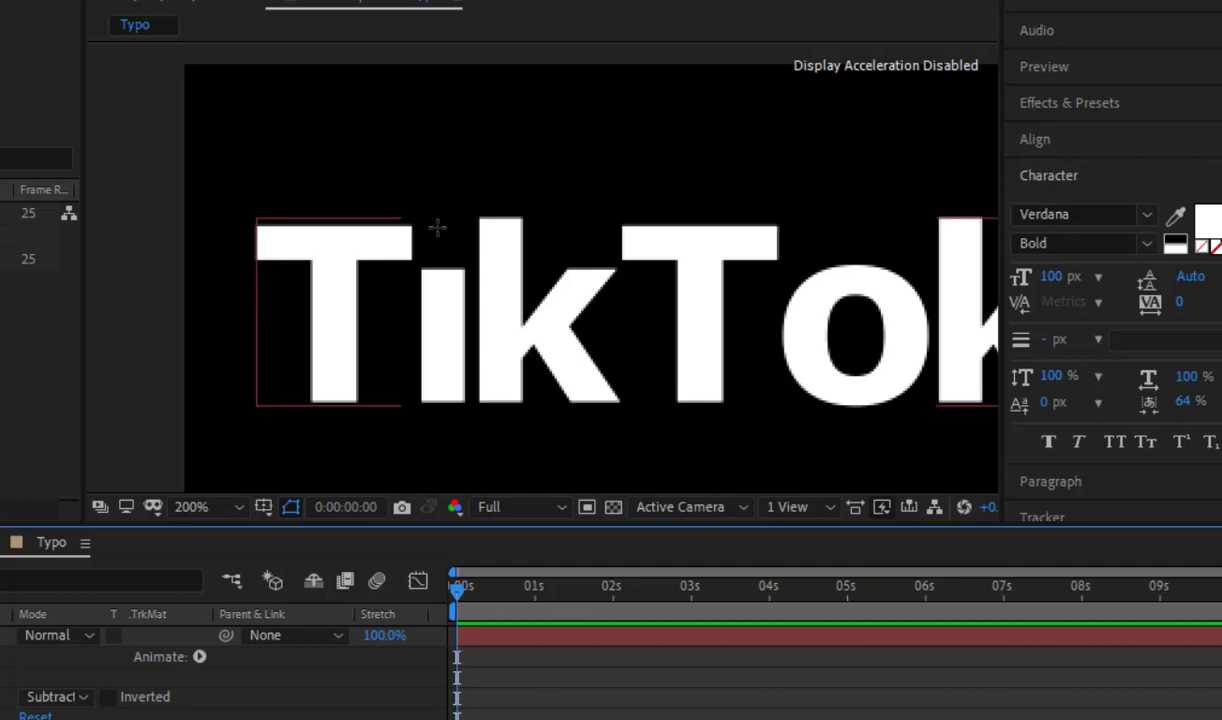
left_click_drag(437, 228, 459, 249)
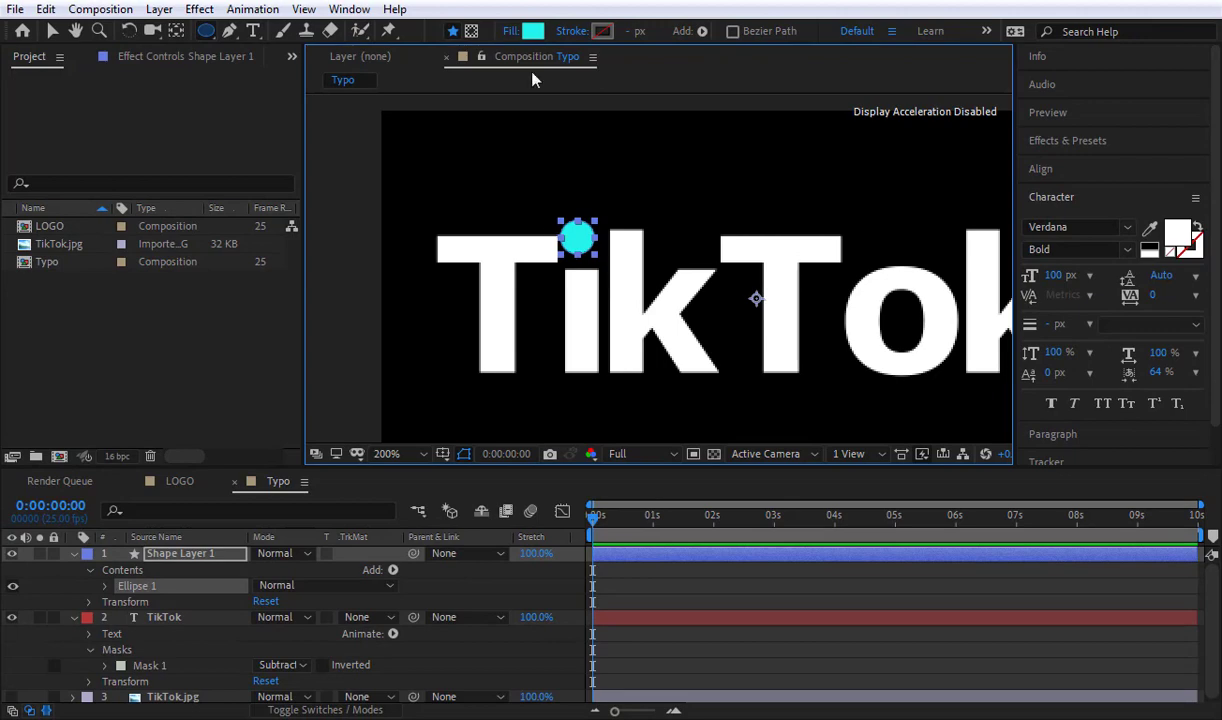
Step: Set the circle's fill color to white (FFFFFF)
left_click(532, 36)
left_click_drag(220, 222, 88, 184)
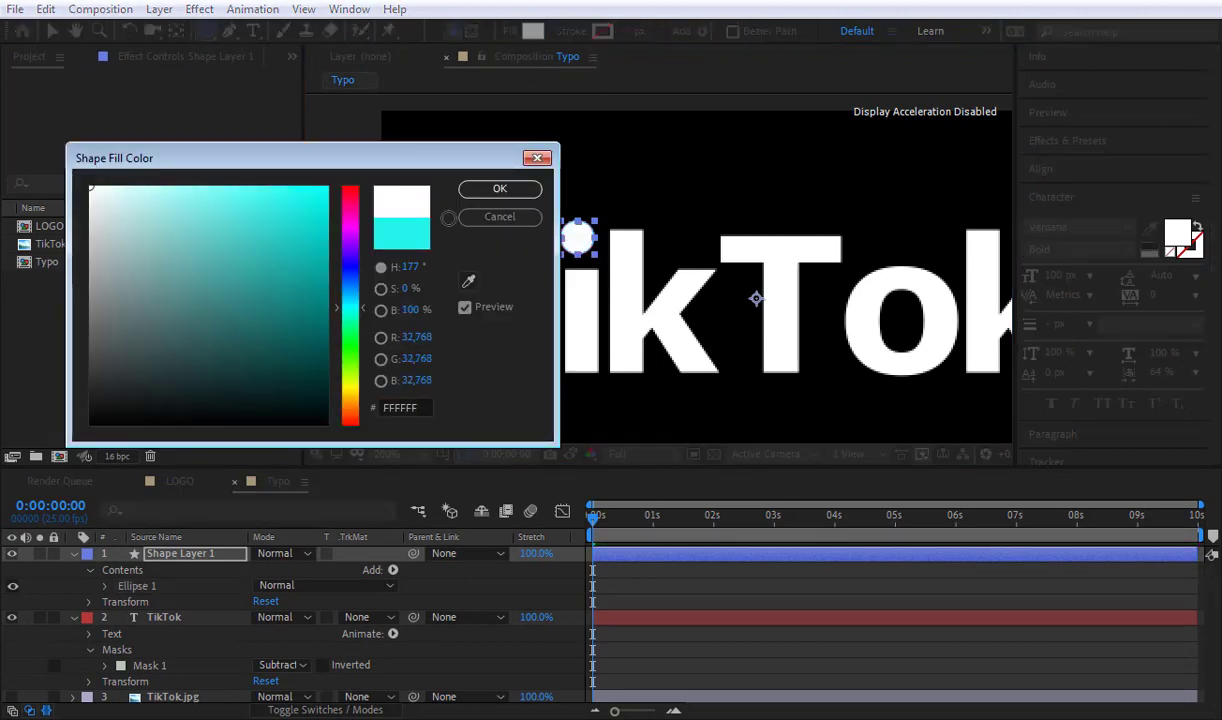
left_click(500, 190)
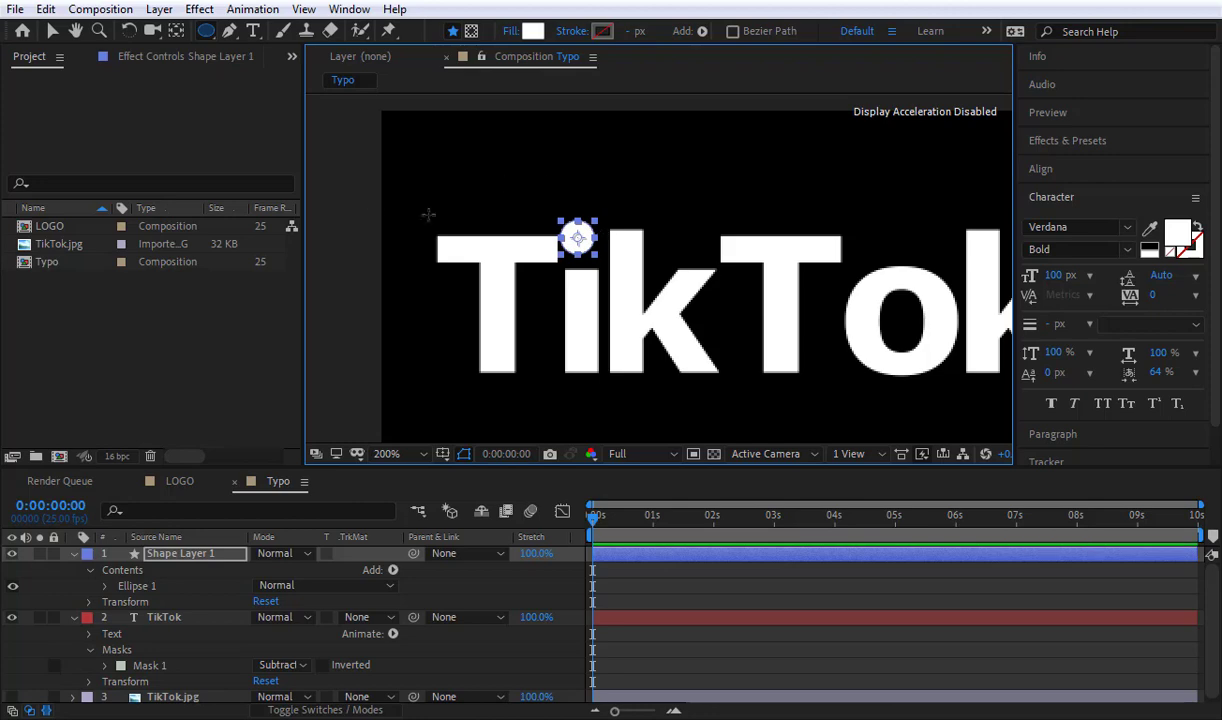
Step: Nudge the white circle right and slightly down until it is centred over the stem of the i
left_click(52, 32)
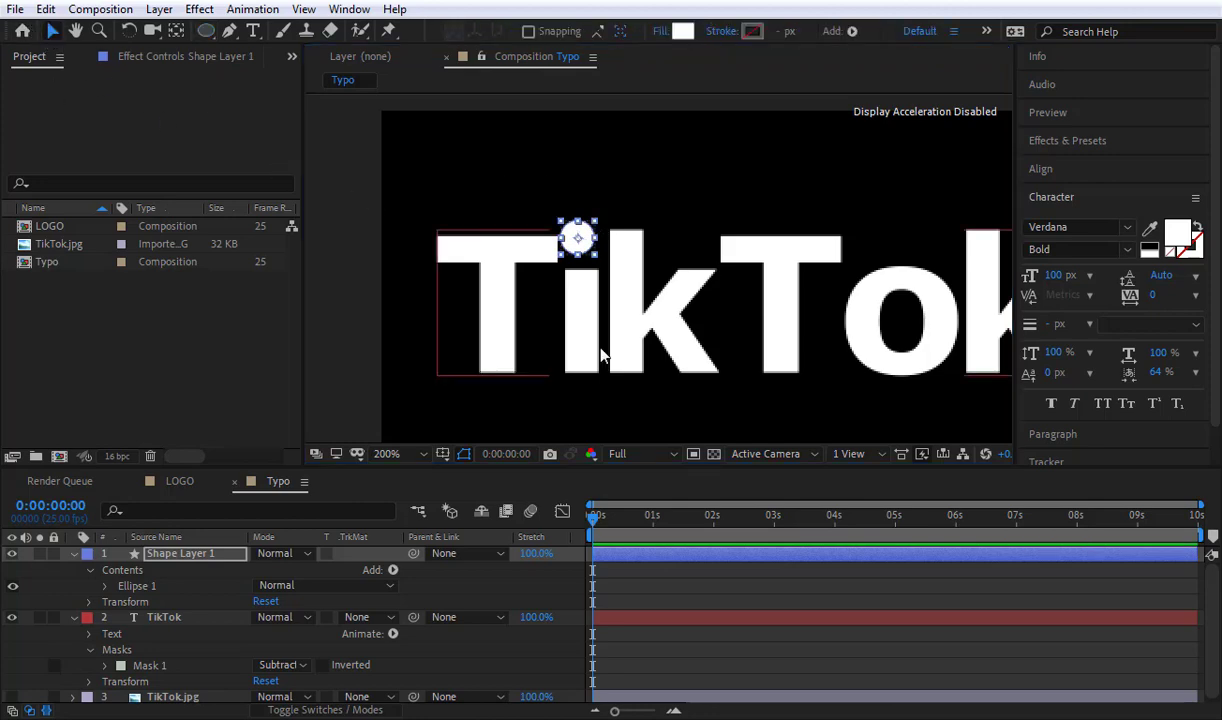
key("shift+Right")
key("shift+Right")
key("shift+Left")
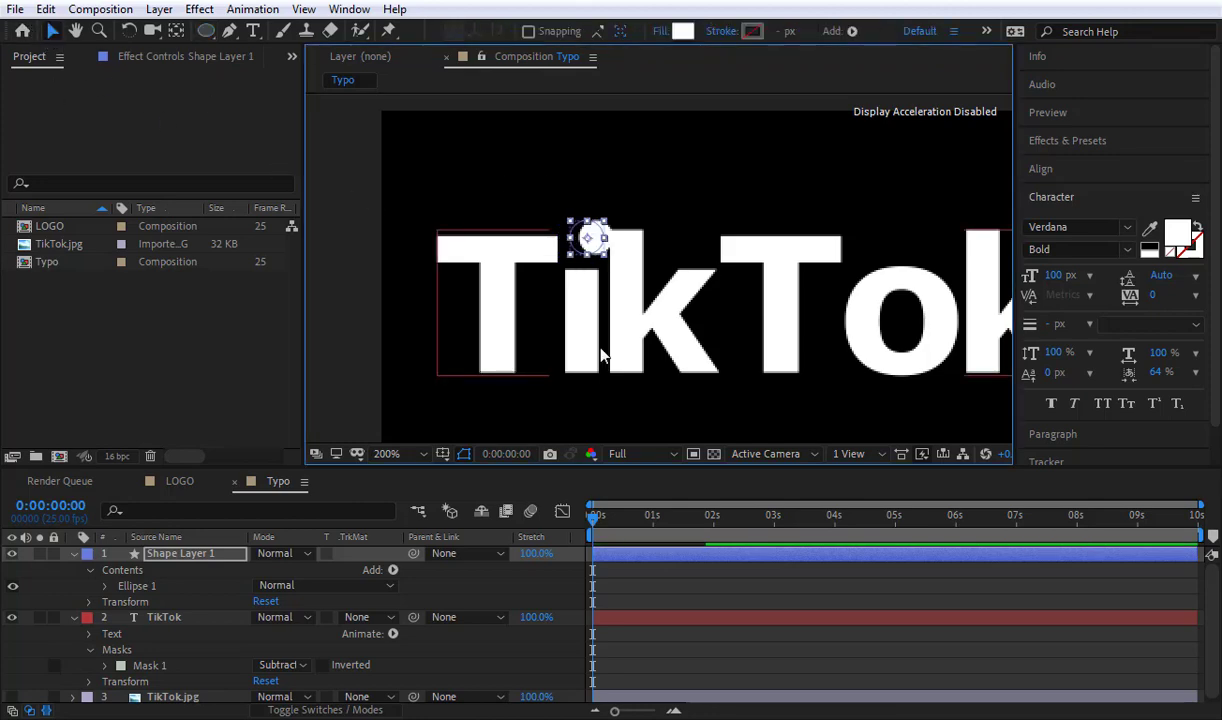
key("Left")
key("Left")
key("Left")
key("Down")
key("Down")
key("Down")
key("Down")
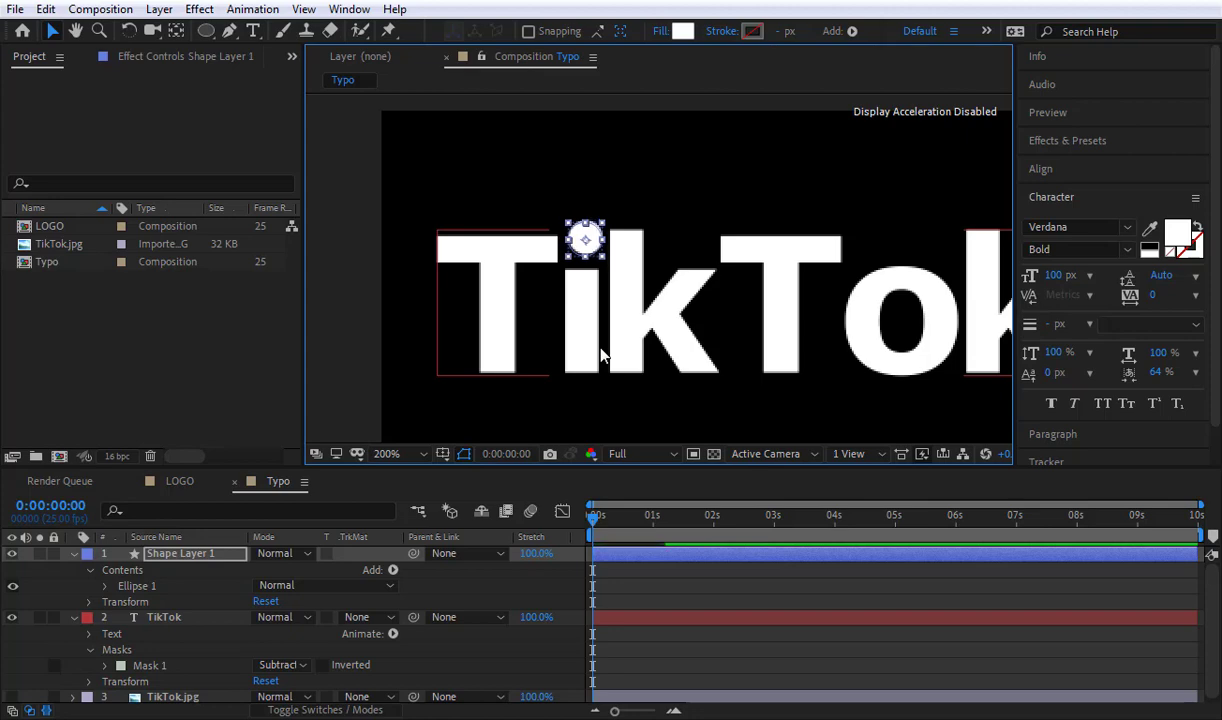
key("Left")
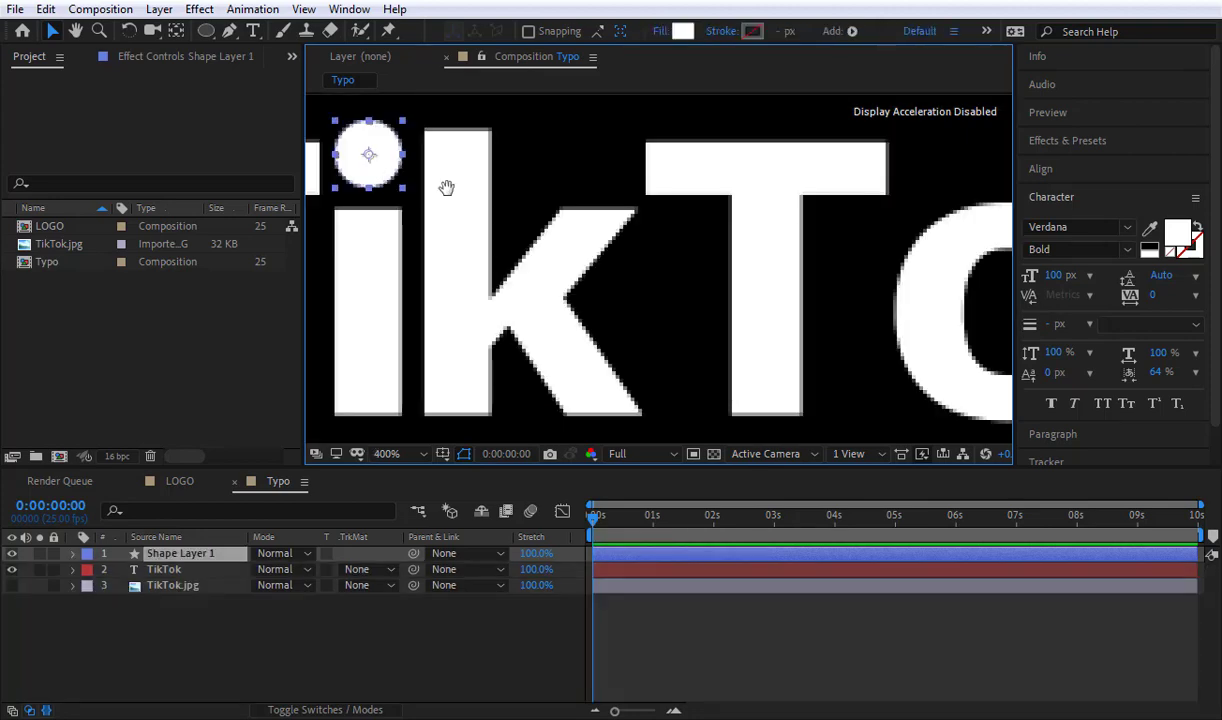
Step: Compare the round i dot and the letter o with the TikTok.jpg reference by viewing the reference layer on its own
mouse_move(445, 185)
left_mouse_down()
mouse_move(592, 243)
mouse_move(545, 259)
left_mouse_up()
key("v")
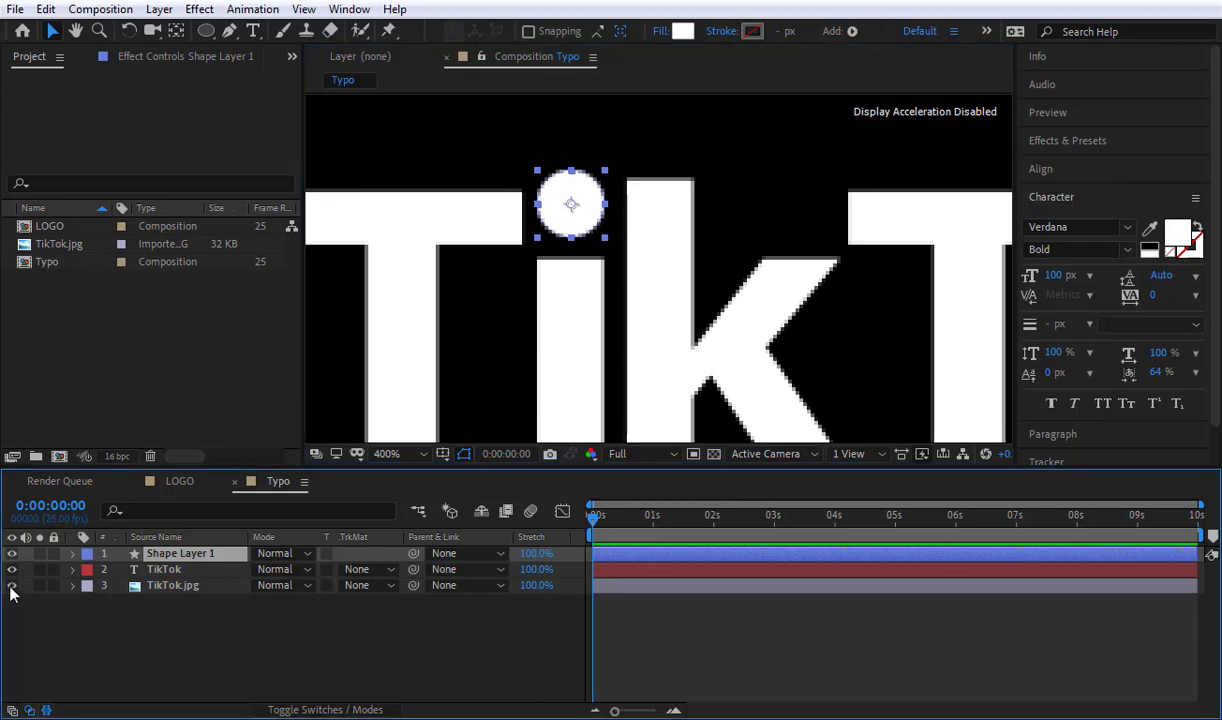
left_click(40, 586)
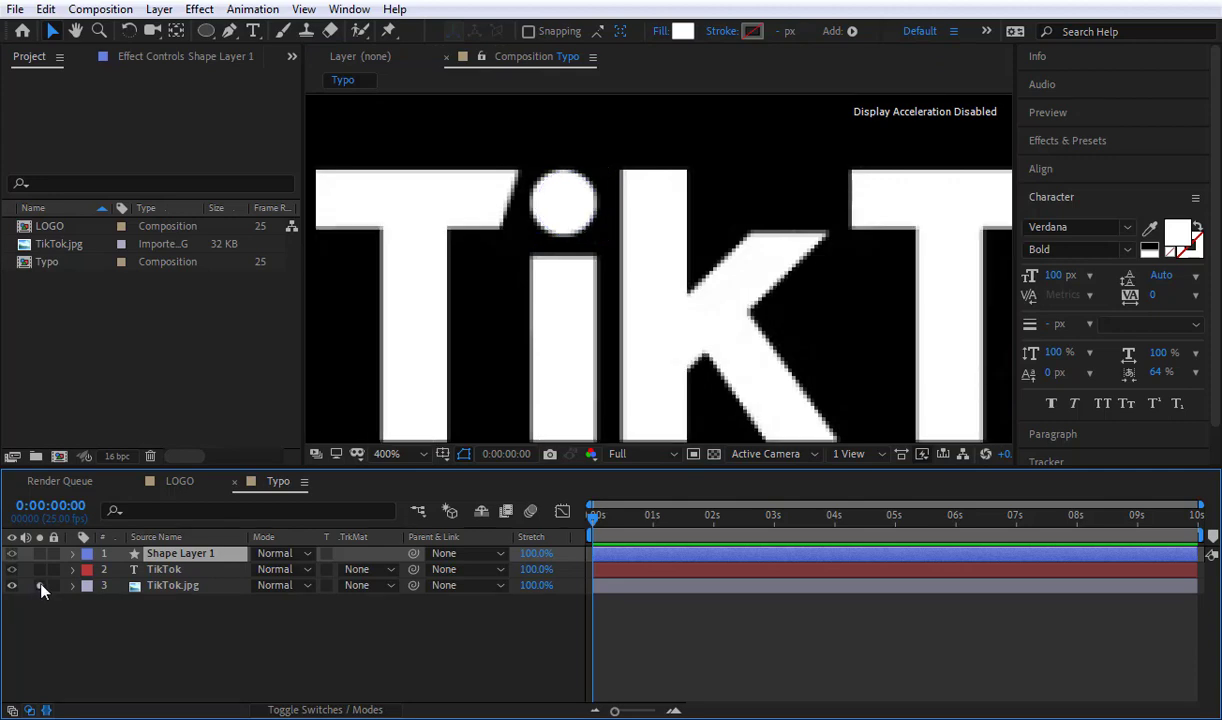
left_click(40, 586)
left_click(12, 586)
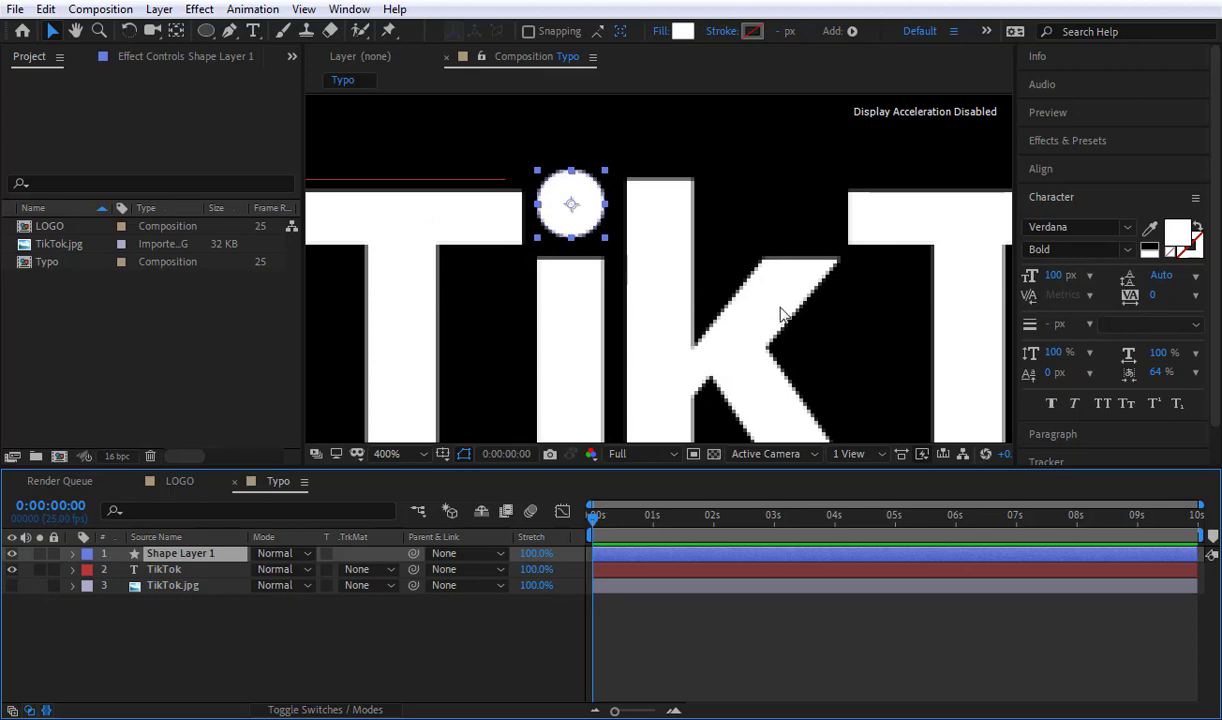
key("space")
left_click_drag(806, 311, 374, 188)
left_click_drag(772, 246, 583, 283)
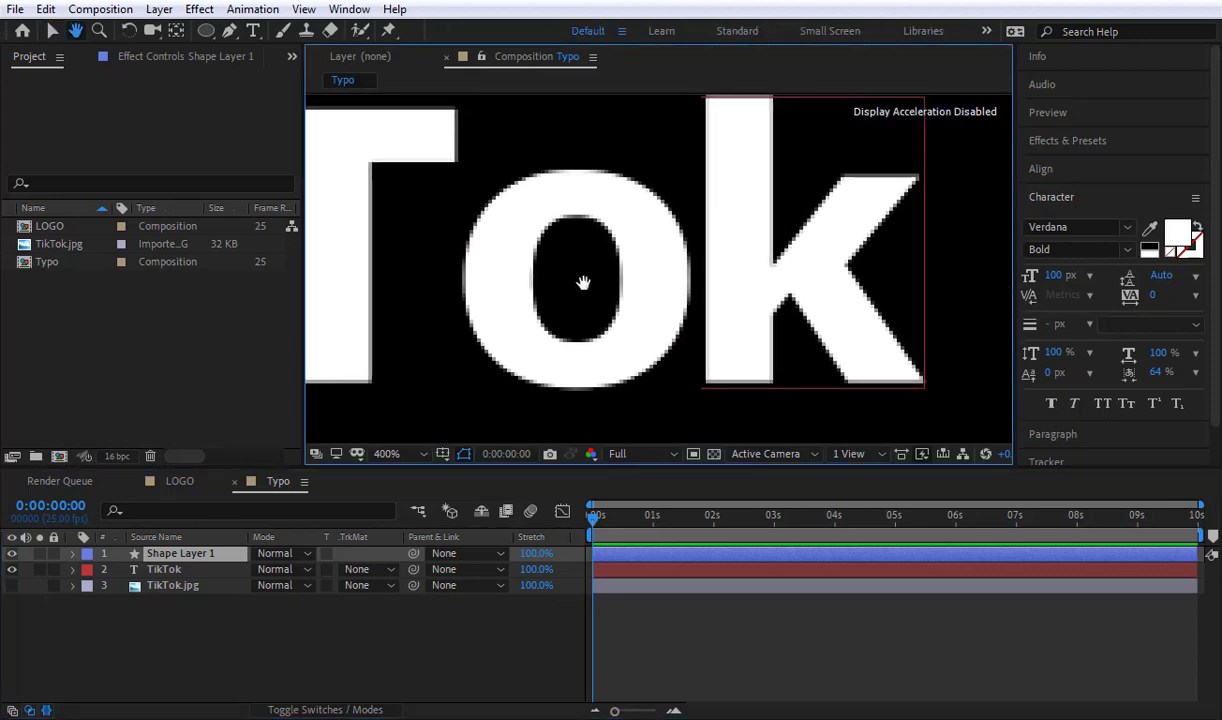
left_click(12, 586)
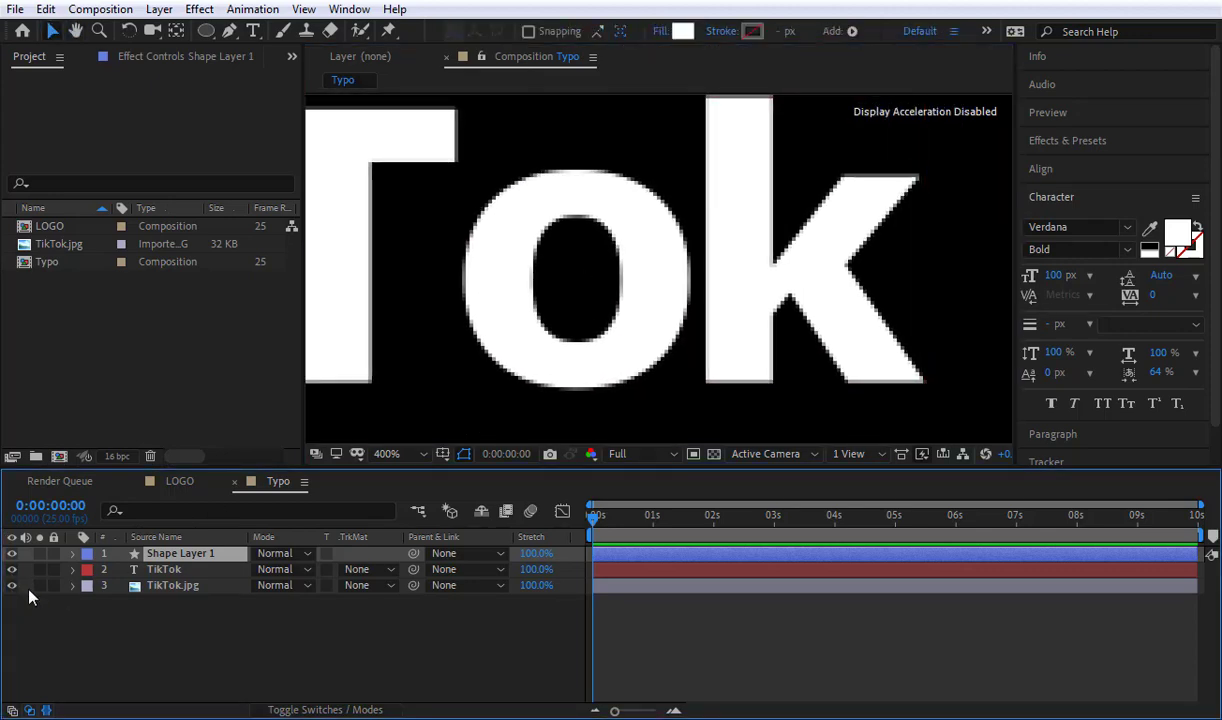
left_click(40, 586)
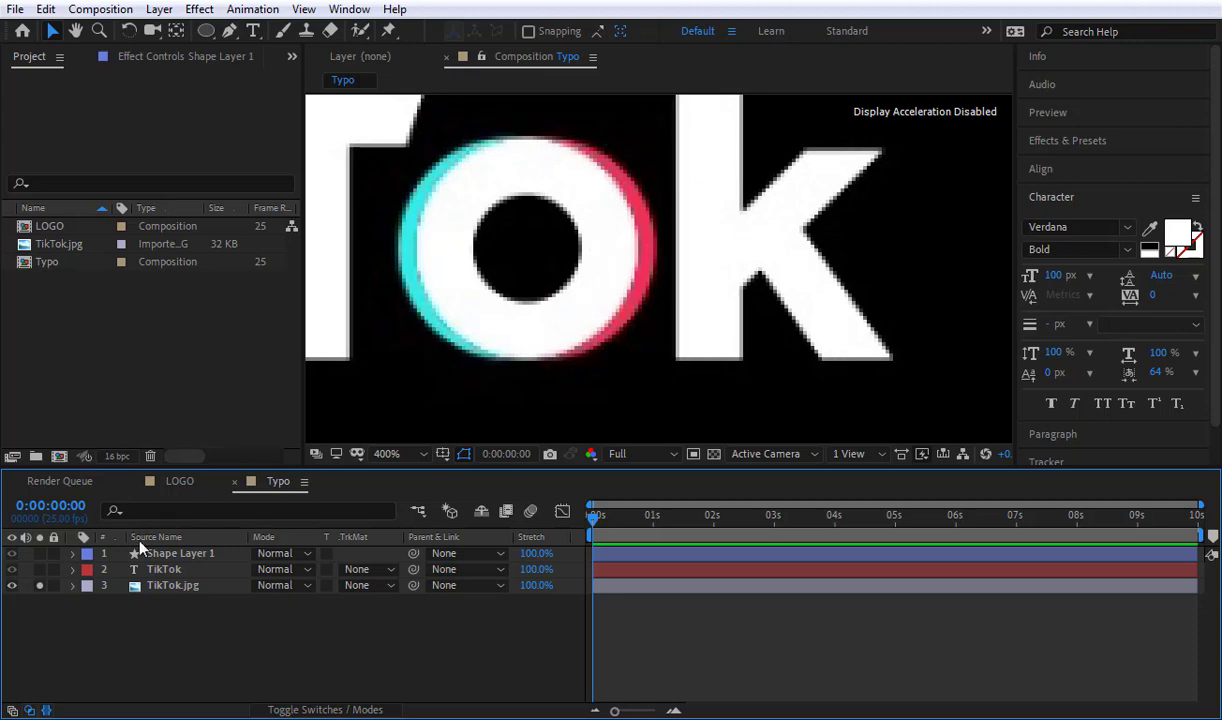
left_click(39, 585)
left_click(11, 585)
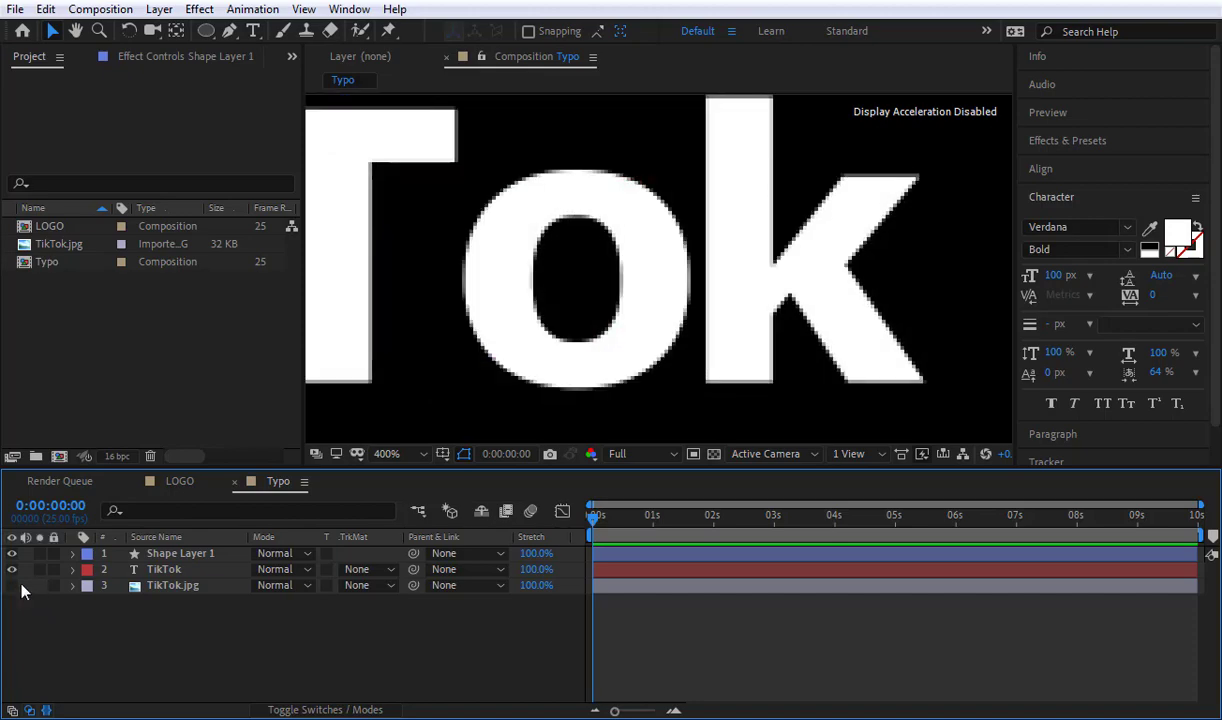
Step: Cut the letter o out of the TikTok text with a circular mask around it set to Subtract
left_click(150, 570)
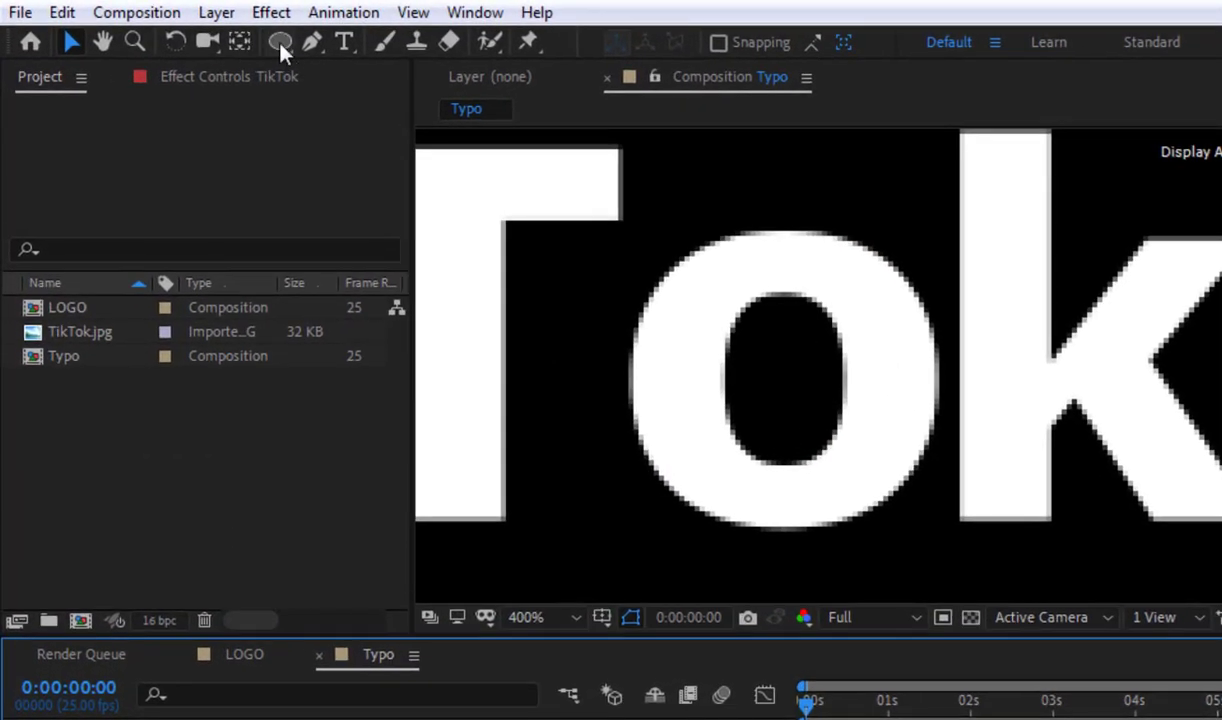
left_click(270, 40)
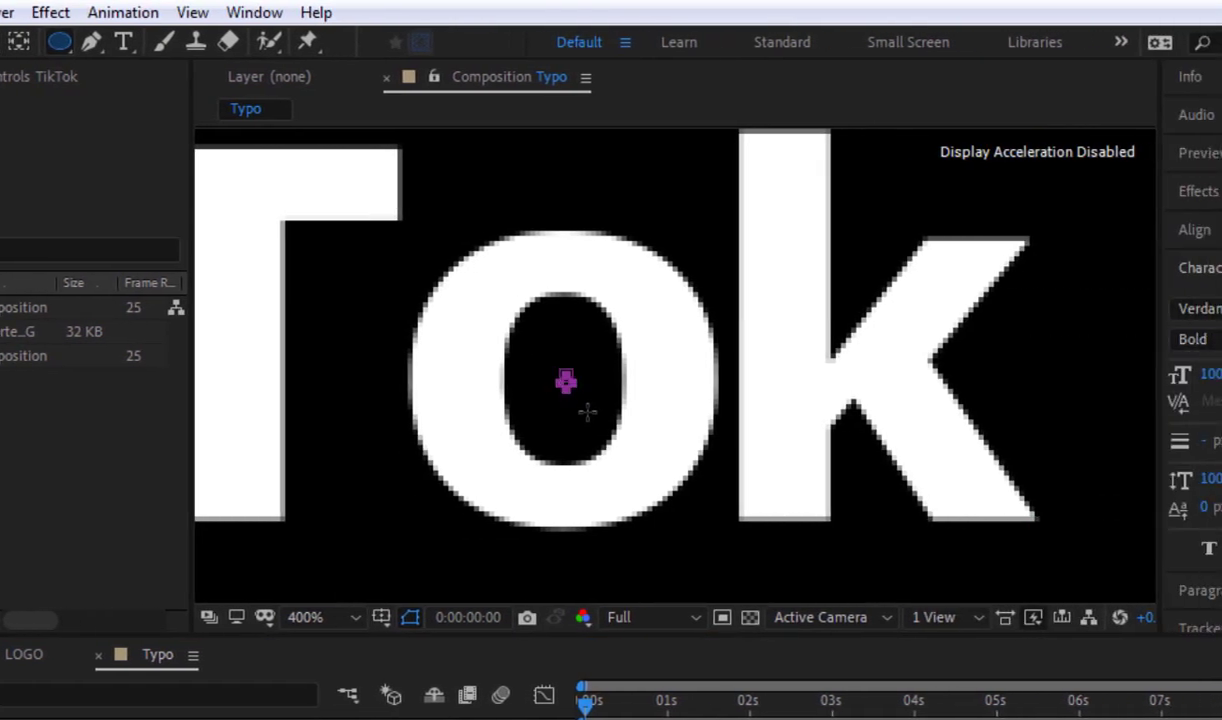
left_click_drag(587, 411, 660, 554)
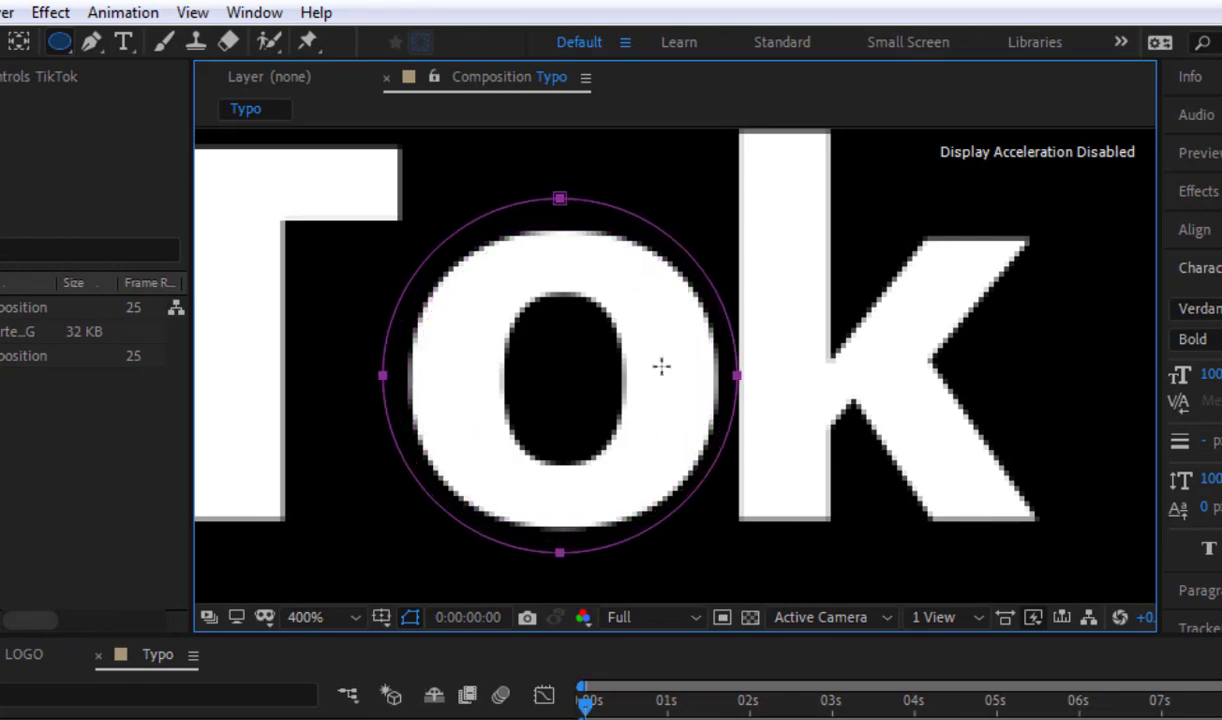
left_click_drag(661, 366, 657, 366)
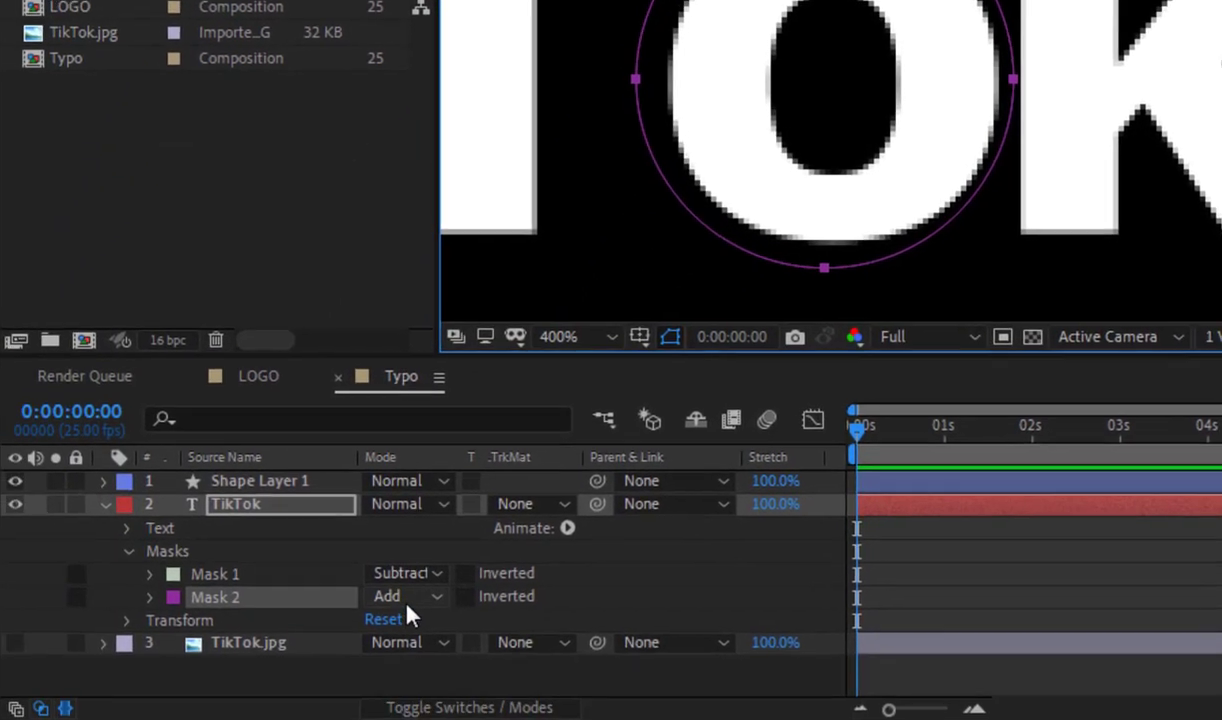
left_click(415, 600)
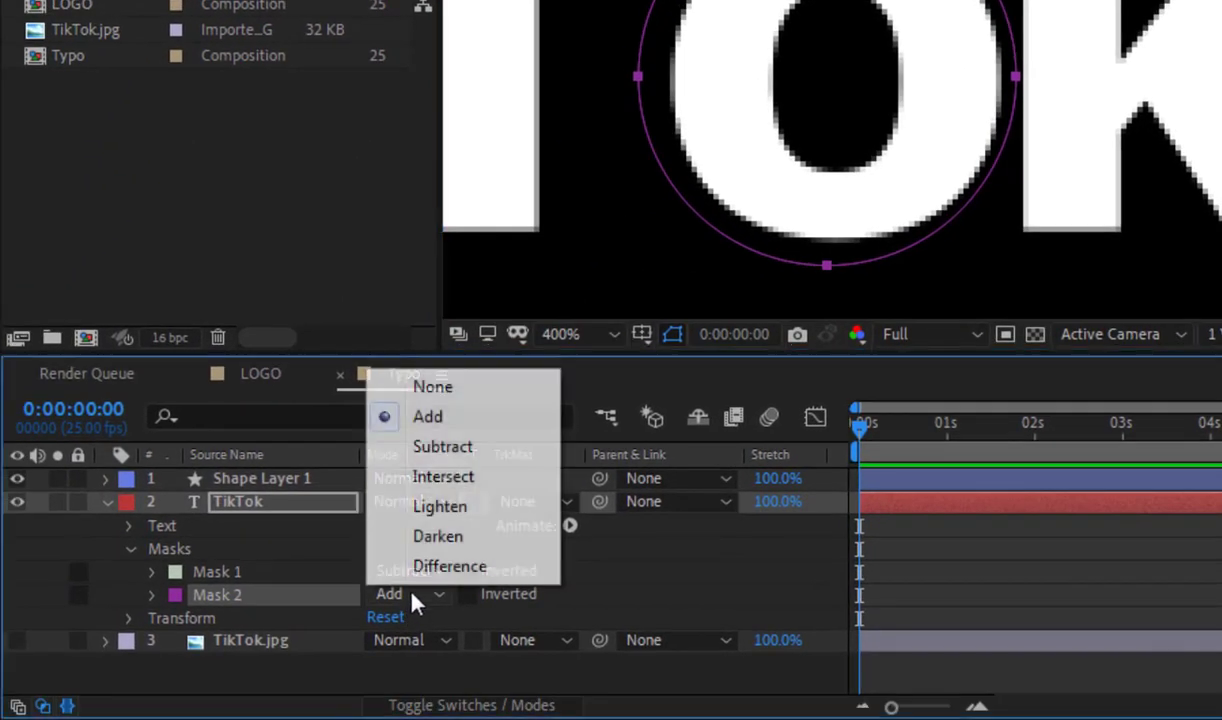
left_click(445, 452)
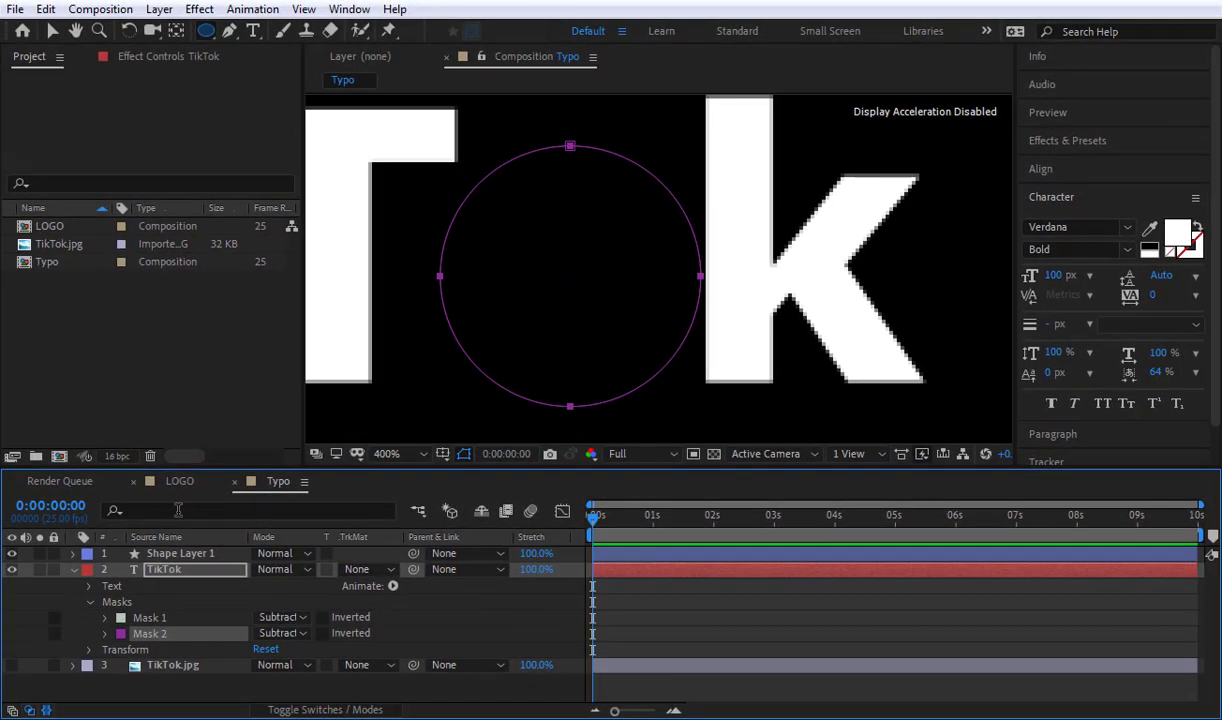
left_click(73, 570)
left_click(240, 671)
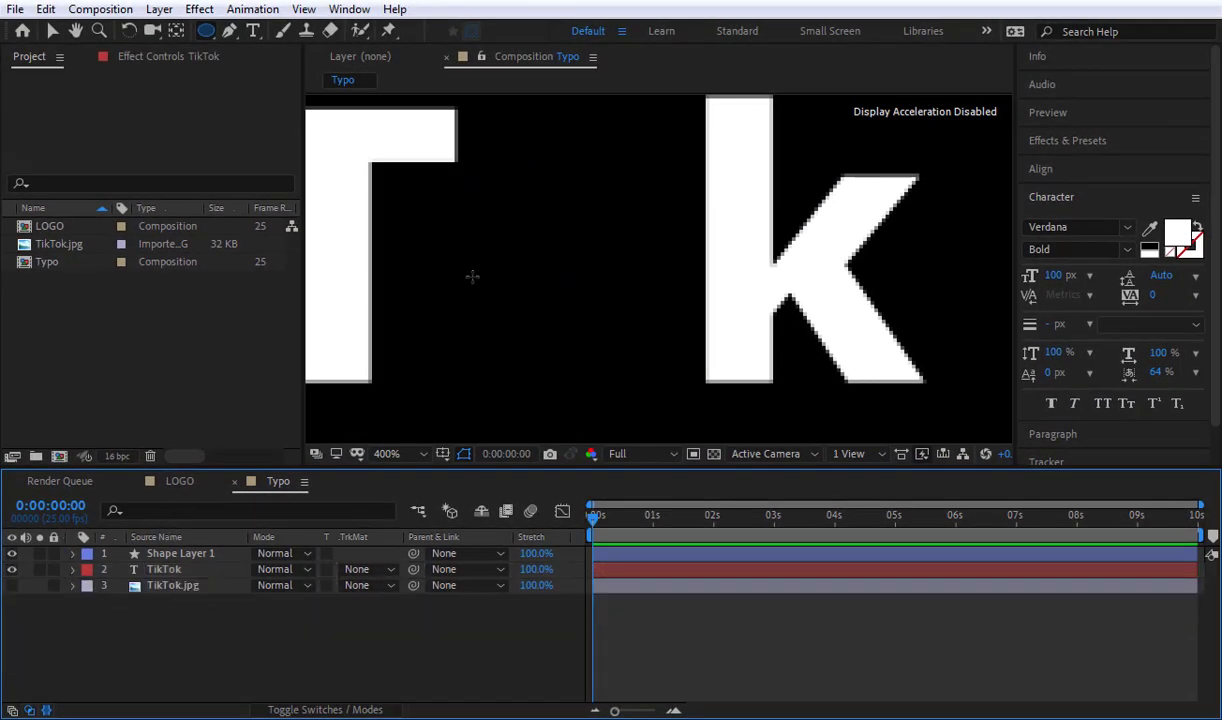
Step: Hide the TikTok text layer and the circle's shape layer
scroll(472, 276, "down", 4)
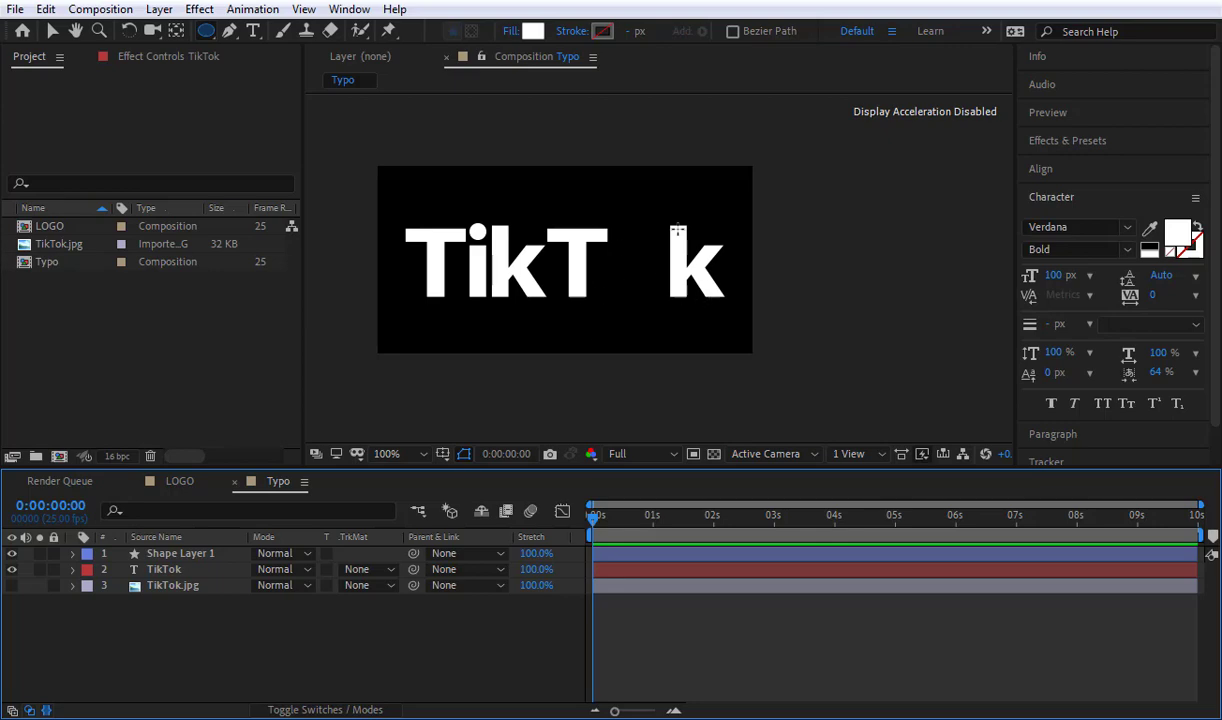
left_click(12, 569)
left_click(12, 554)
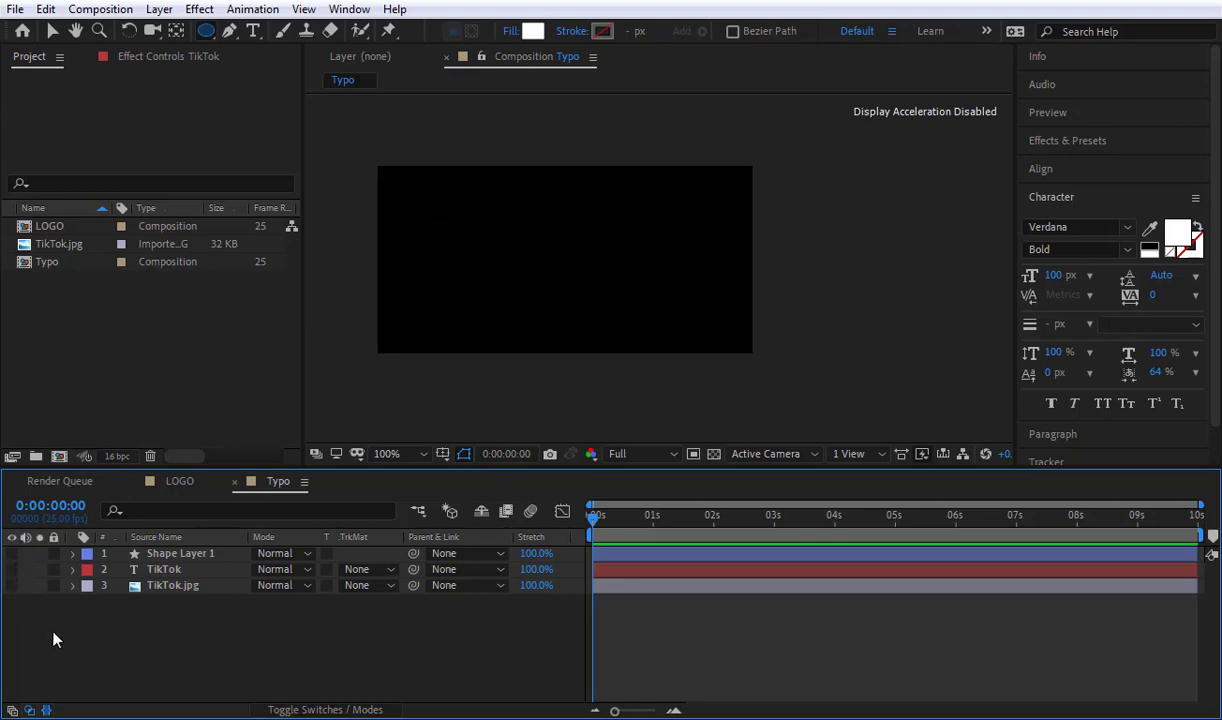
Step: Select the TikTok text layer, show it briefly to check its character settings, and hide it again
left_click(197, 571)
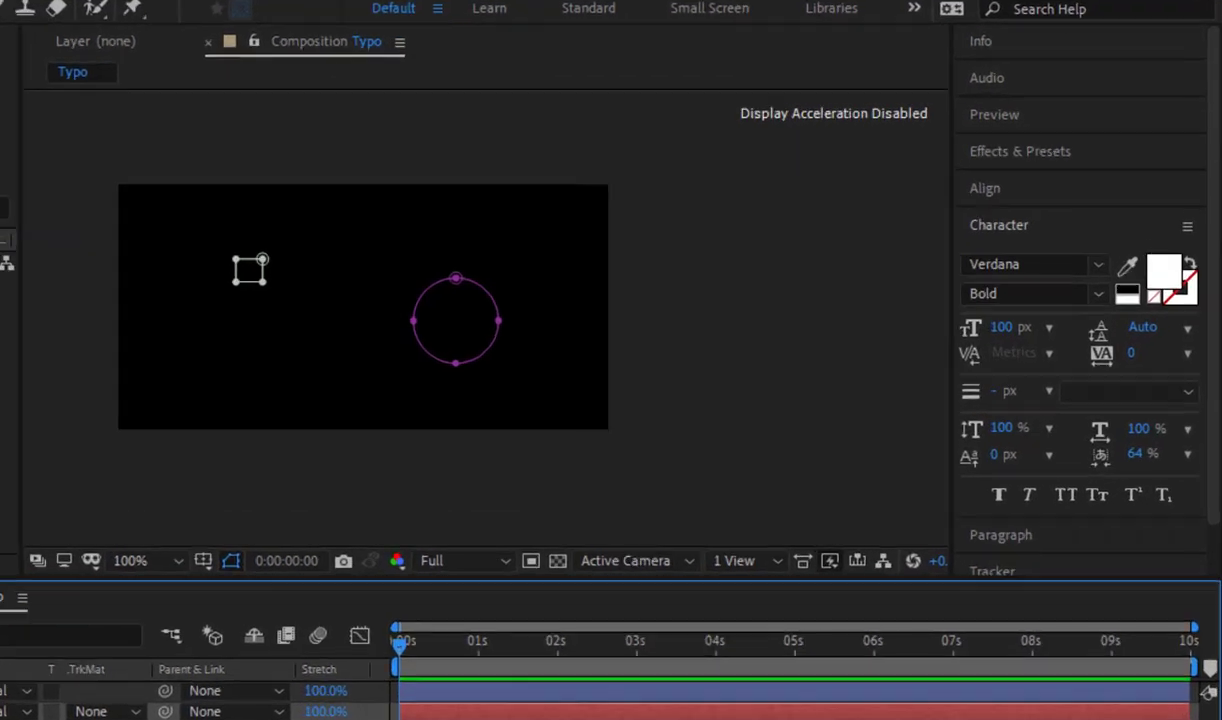
left_click(12, 571)
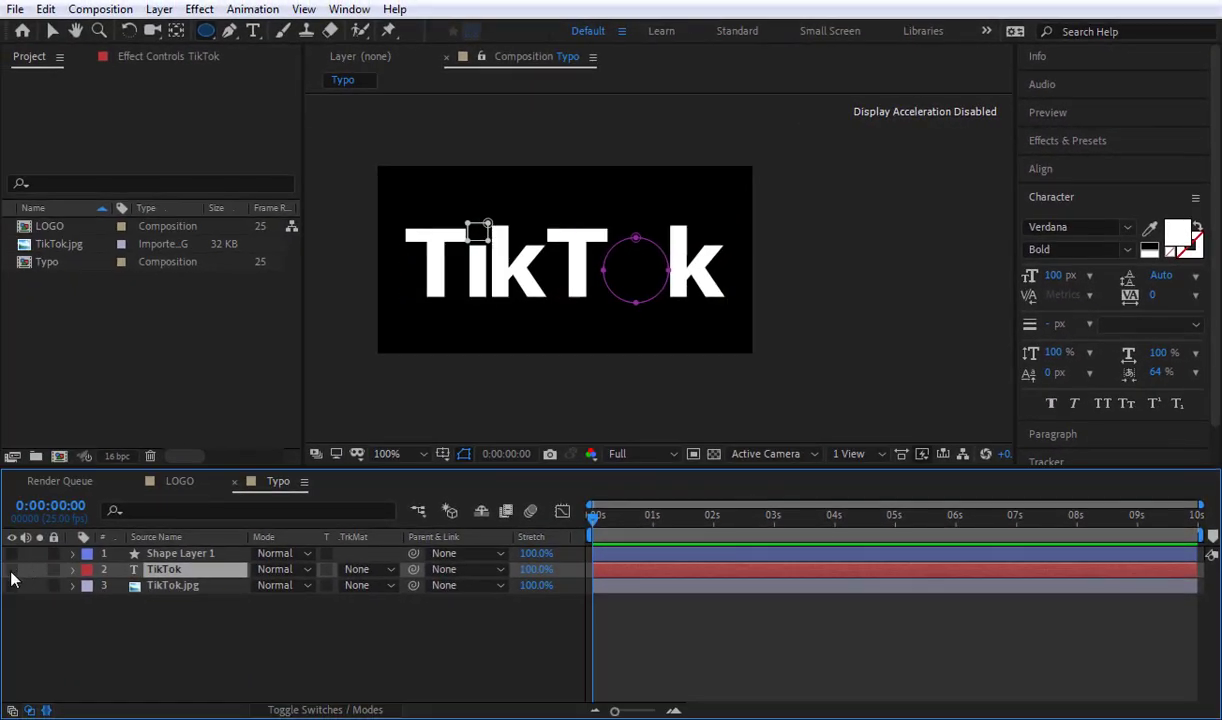
left_click(11, 572)
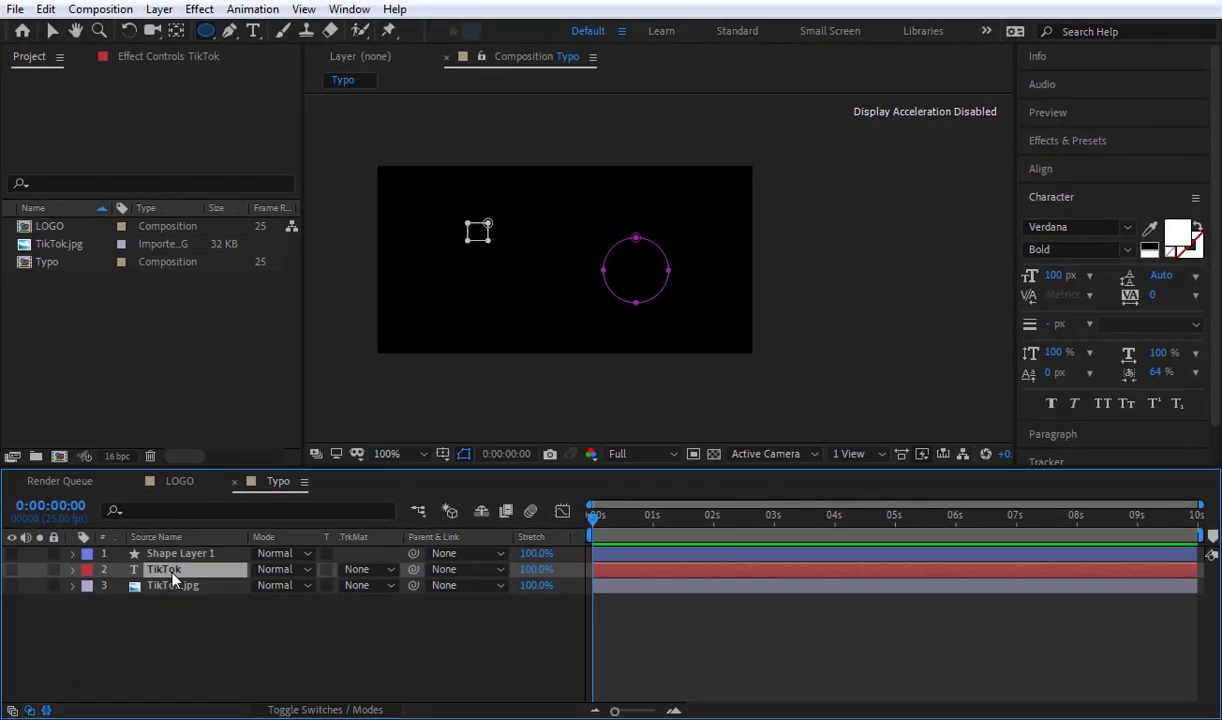
Step: Create a new text layer containing a single white letter o in Verdana Bold, 100 px
left_click(168, 629)
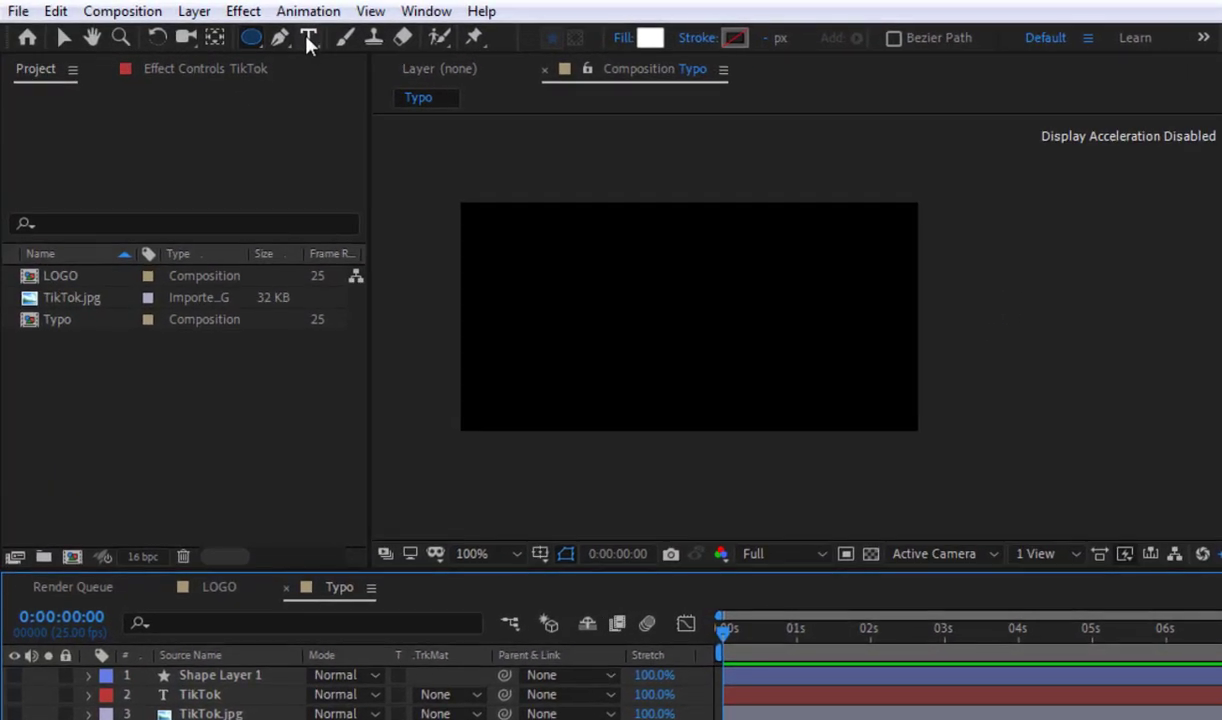
left_click(308, 38)
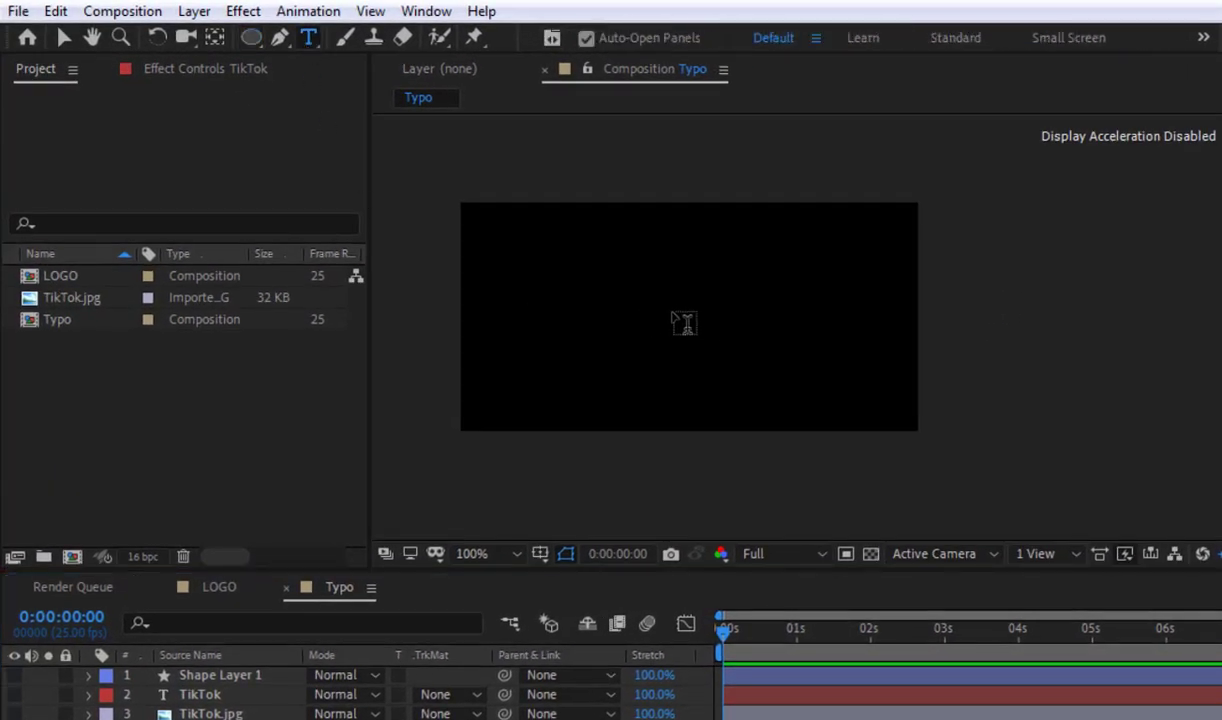
left_click(682, 341)
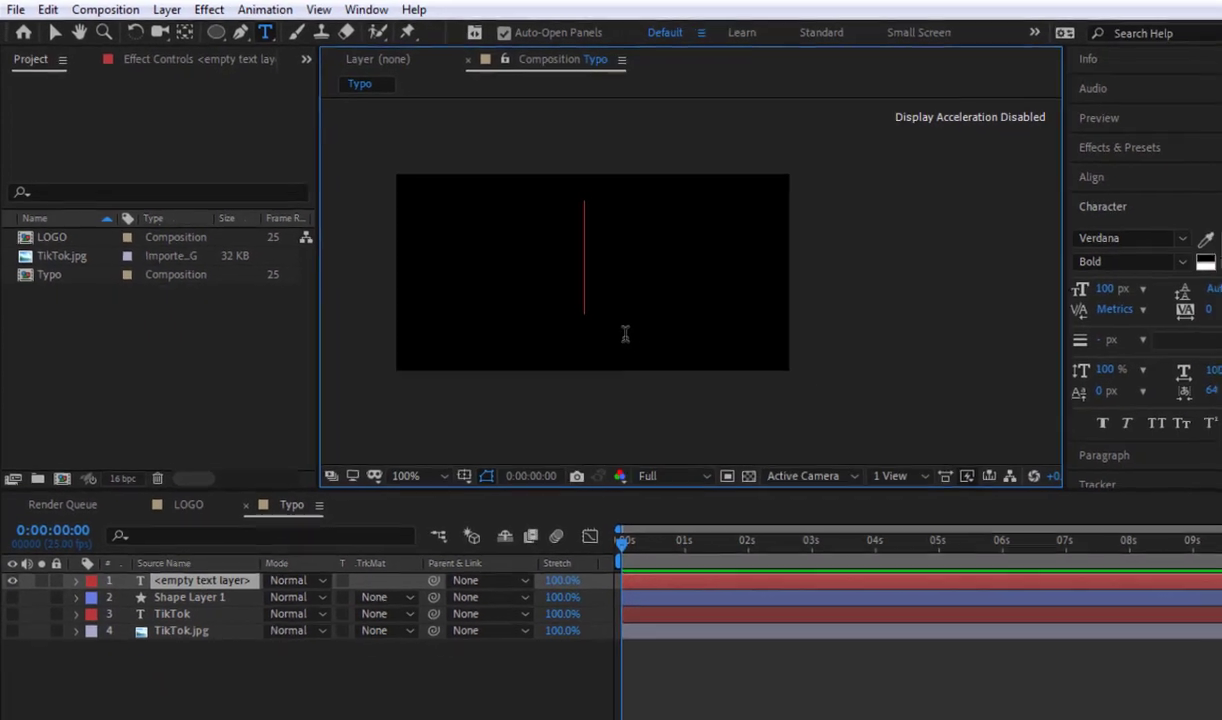
type("o")
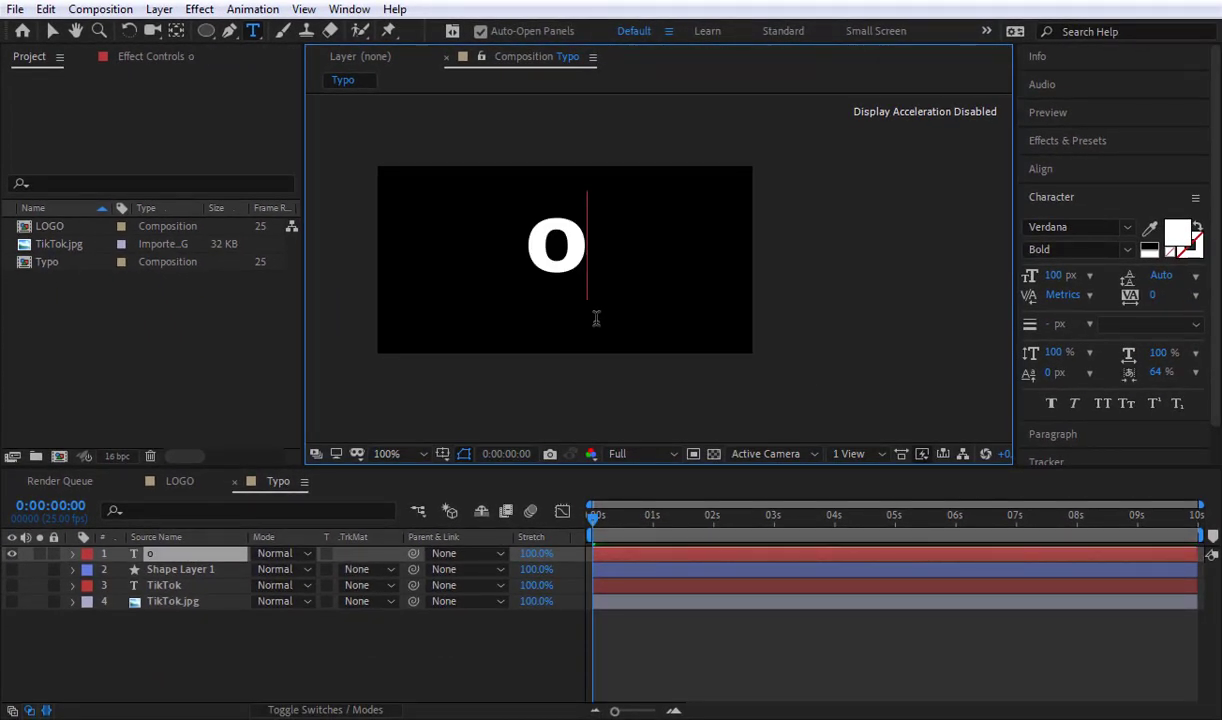
left_click(311, 663)
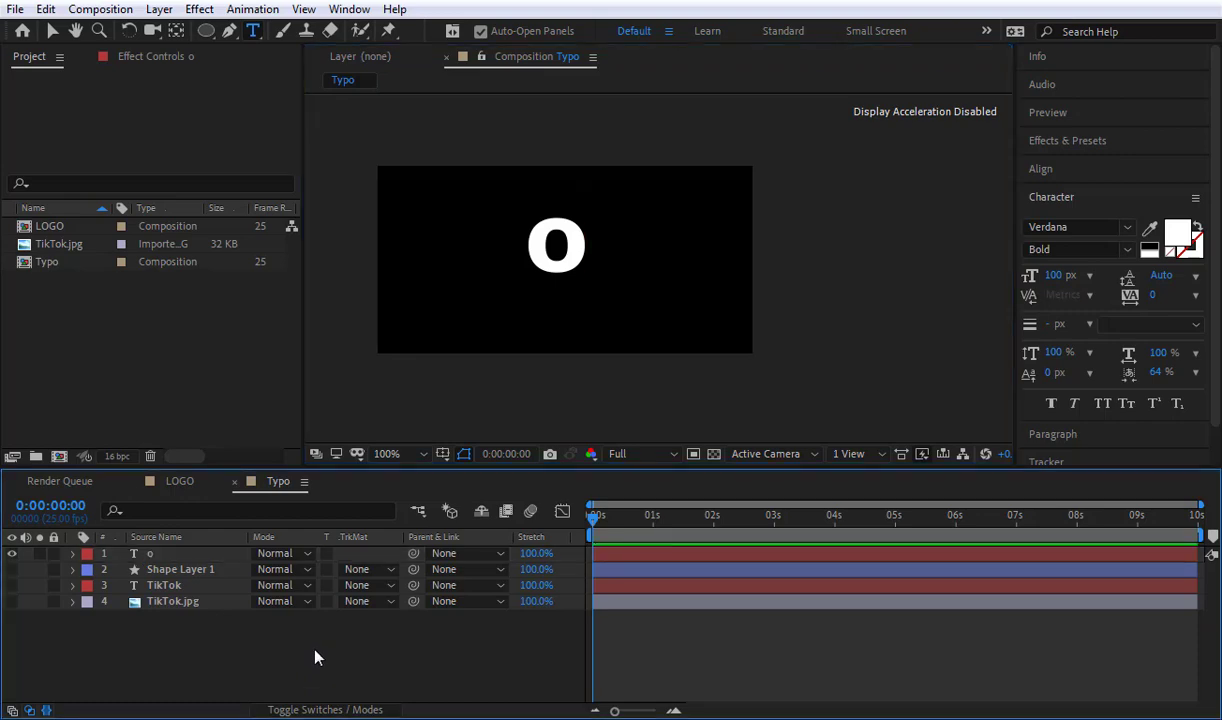
Step: Duplicate the o text layer twice and move the original above both copies in the layer stack
left_click(186, 556)
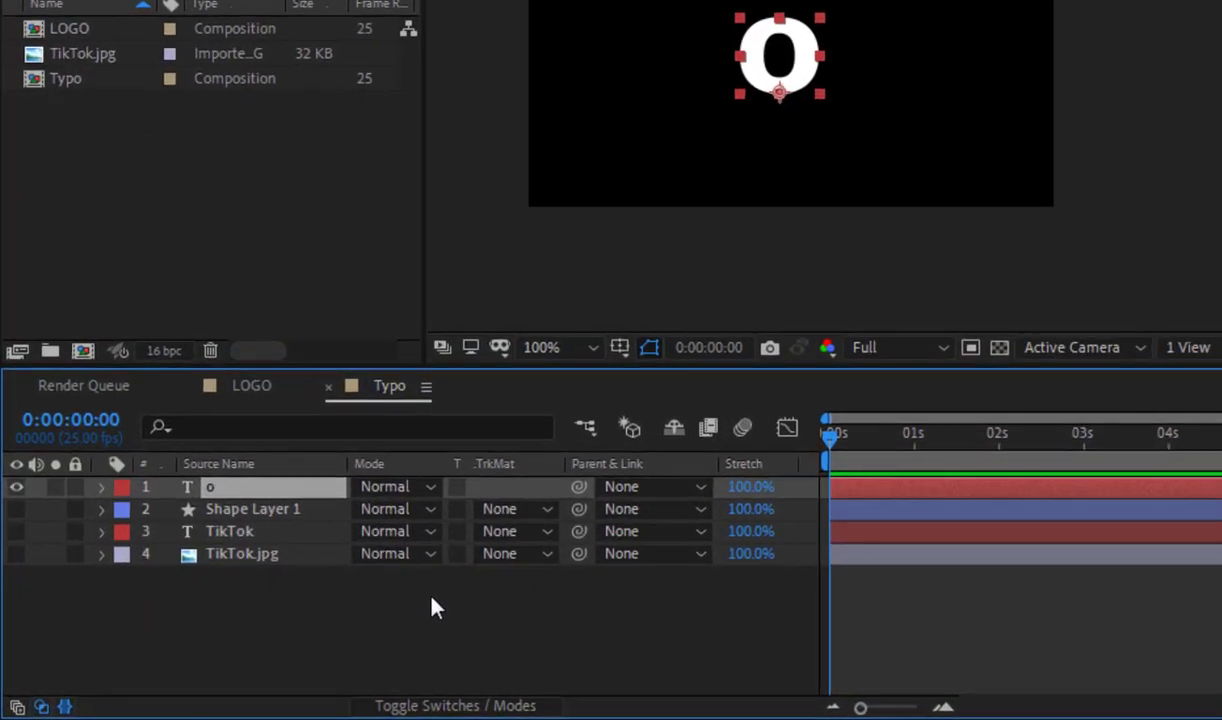
key("ctrl+d")
key("ctrl+d")
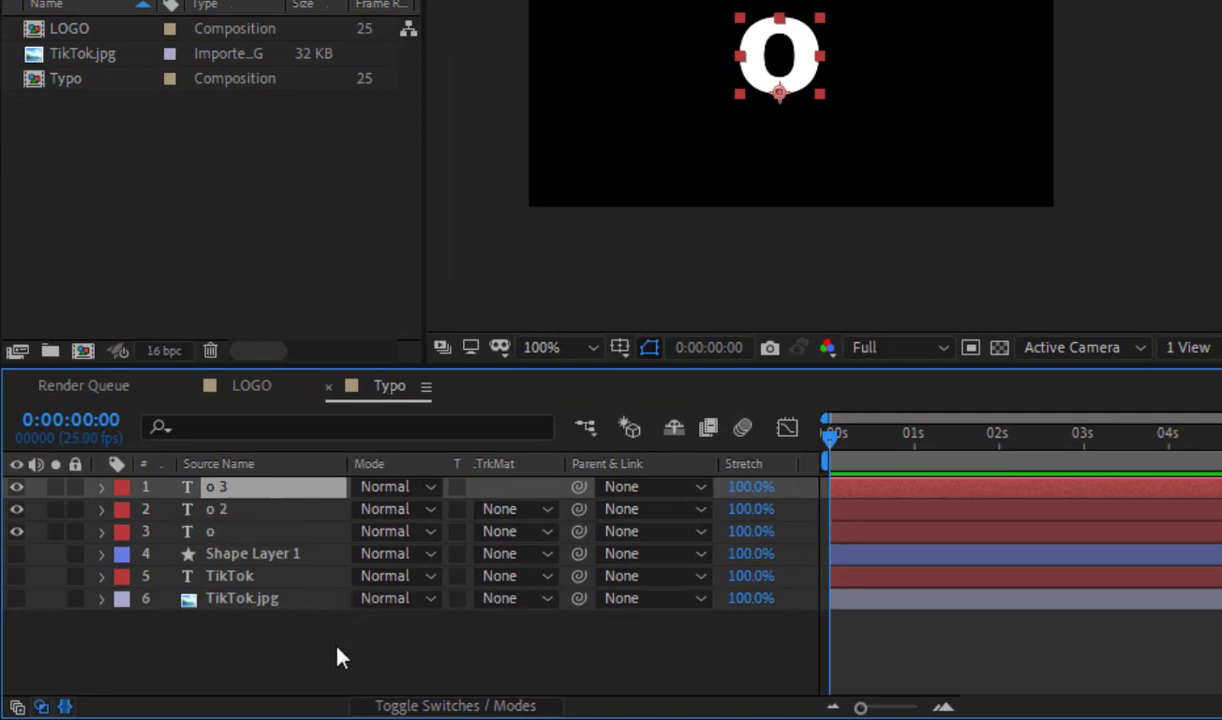
left_click_drag(235, 531, 273, 496)
Step: Nudge the o 3 copy to the right and the o 2 copy to the left of the original letter
left_click(285, 510)
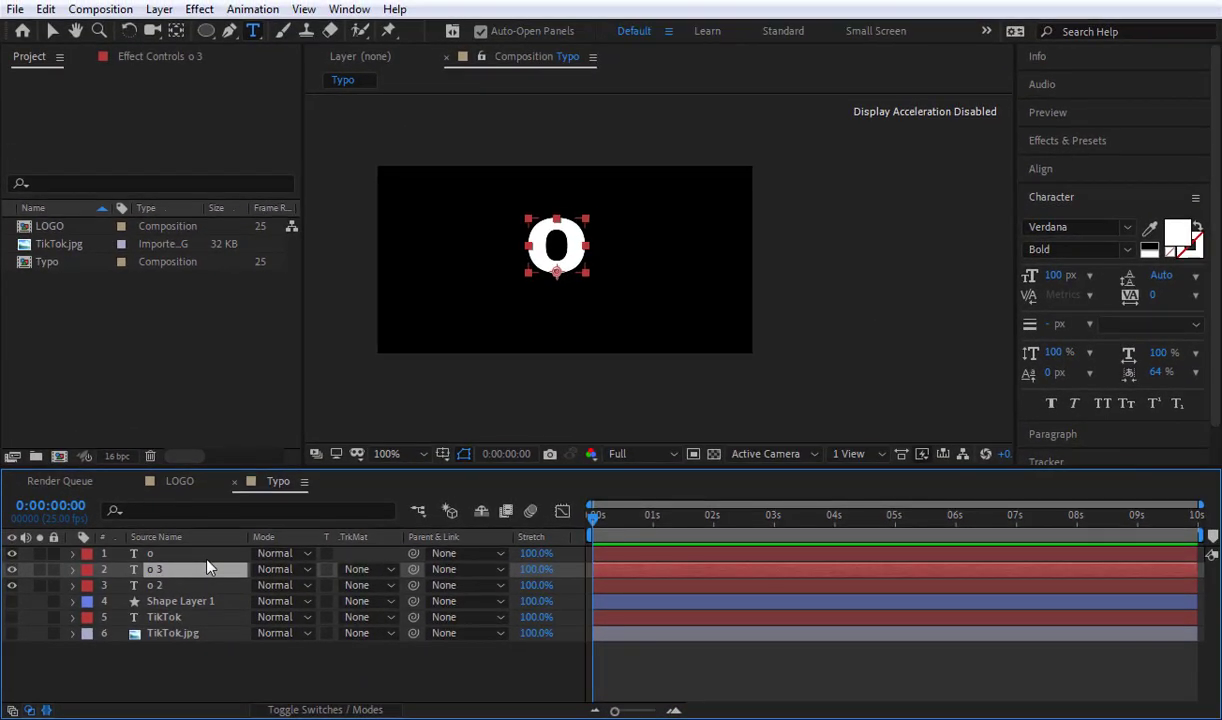
key("Return")
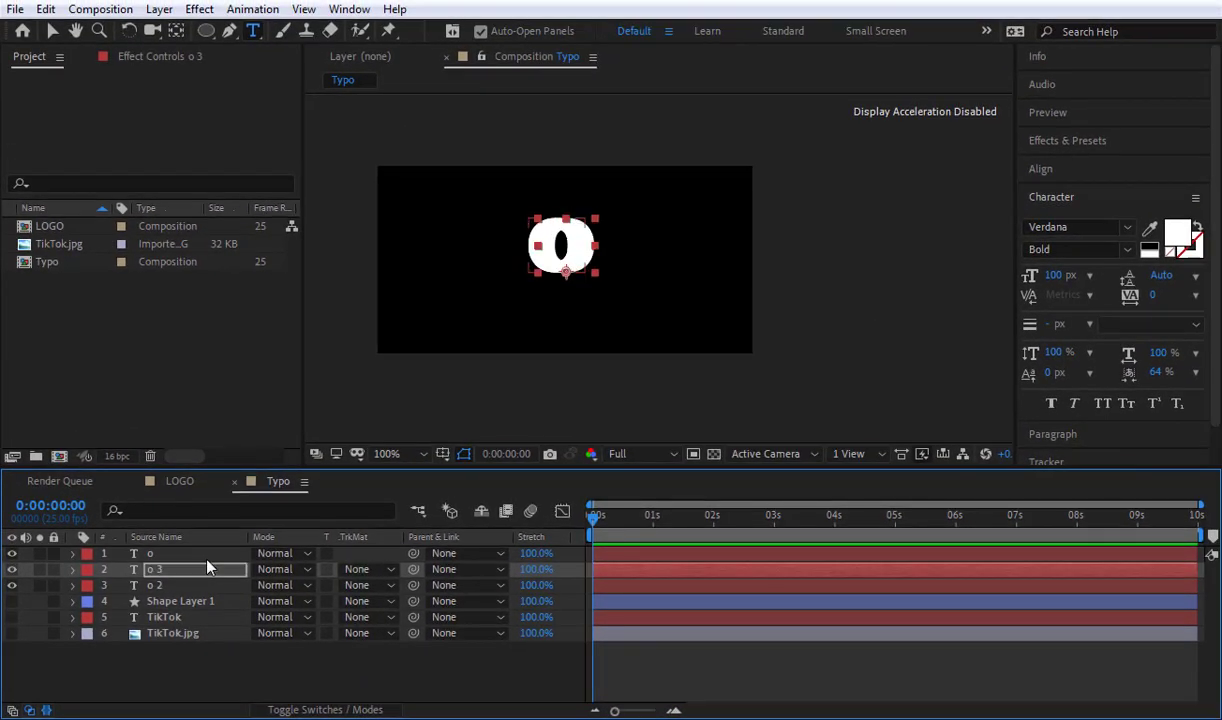
left_click(199, 587)
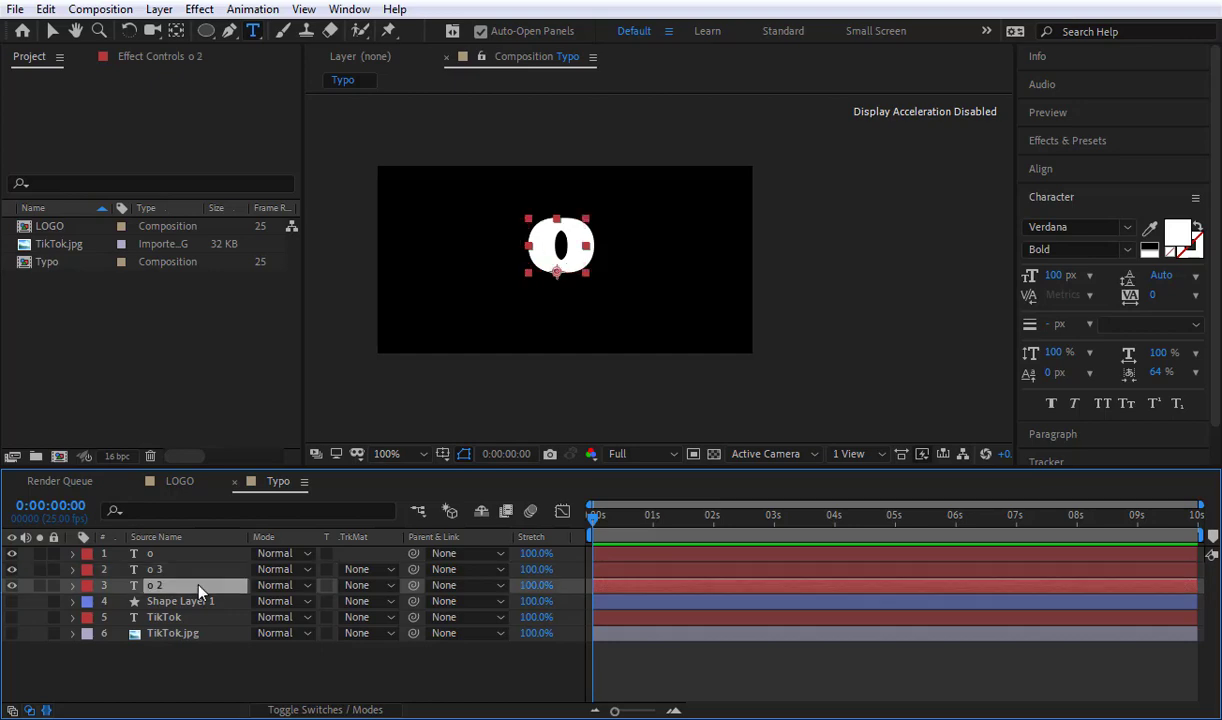
key("Return")
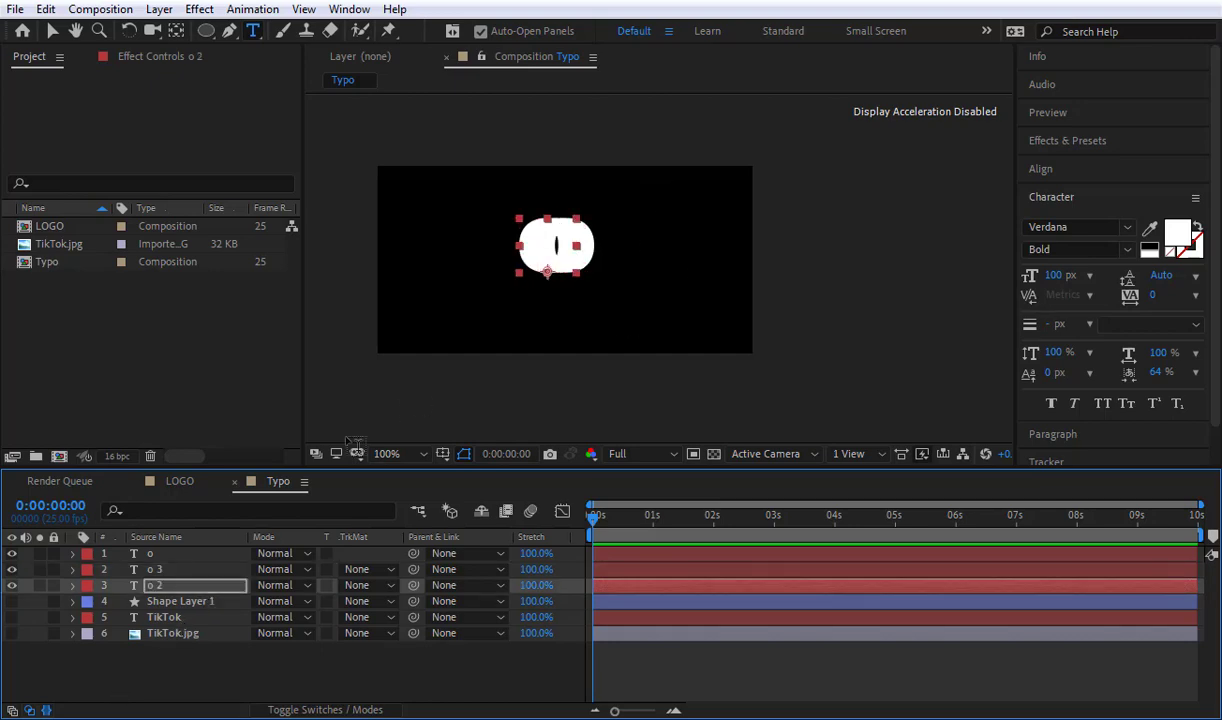
left_click(160, 694)
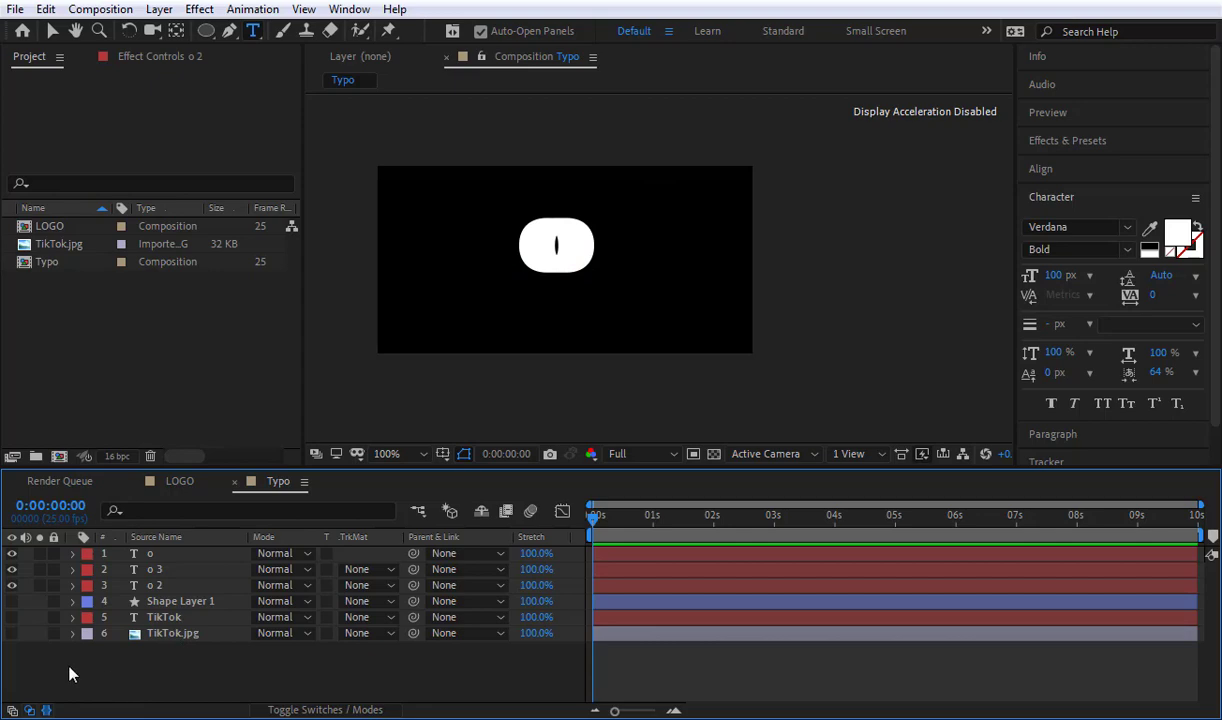
Step: Show the TikTok.jpg reference and color the o 3 layer with the red sampled from the edge of its letter o
left_click(12, 635)
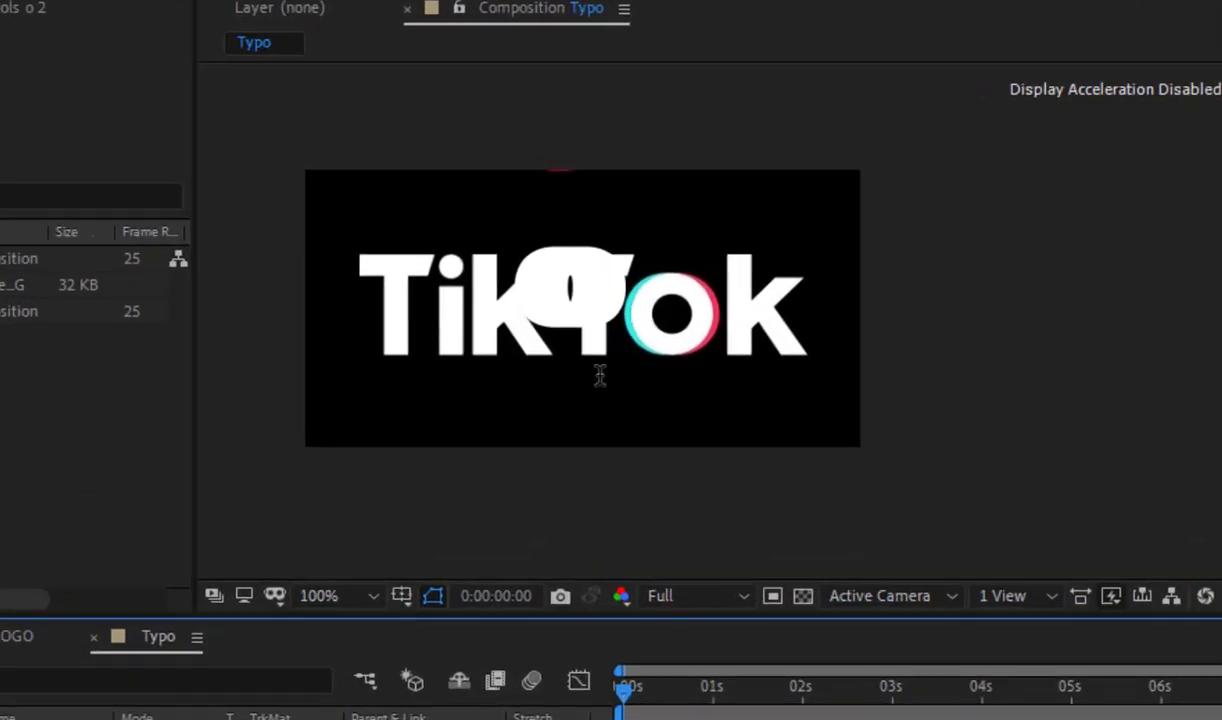
scroll(674, 238, "up", 1)
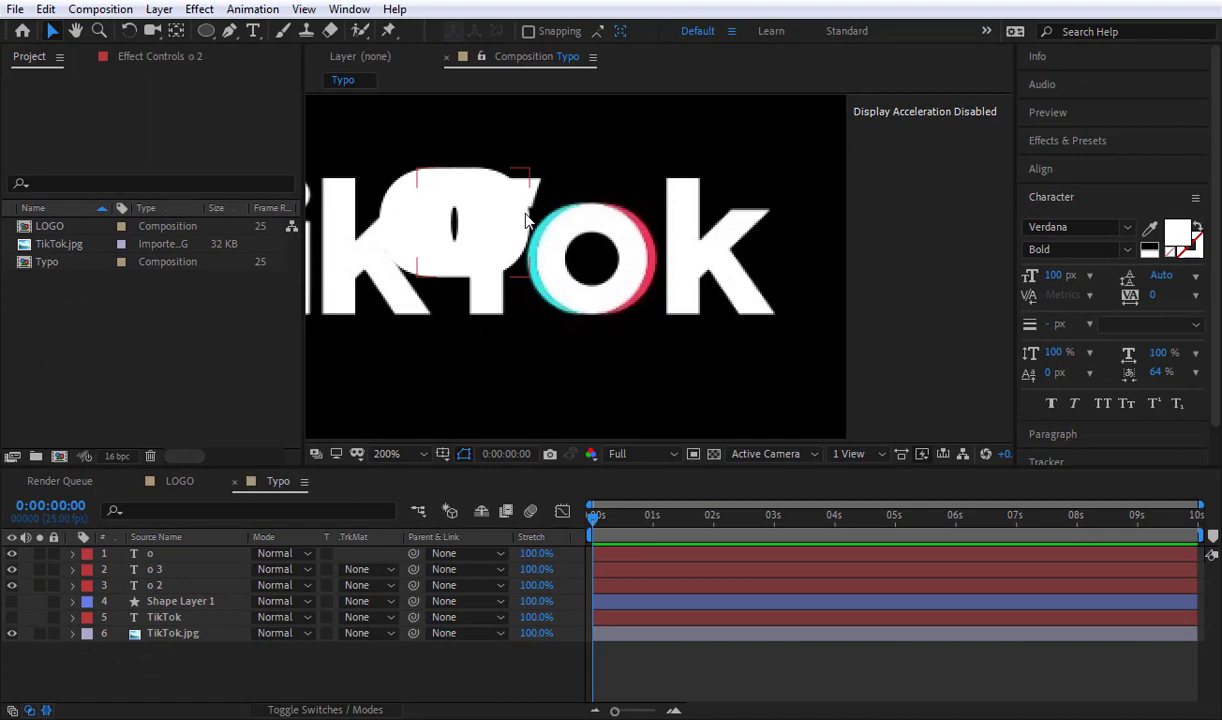
left_click(503, 212)
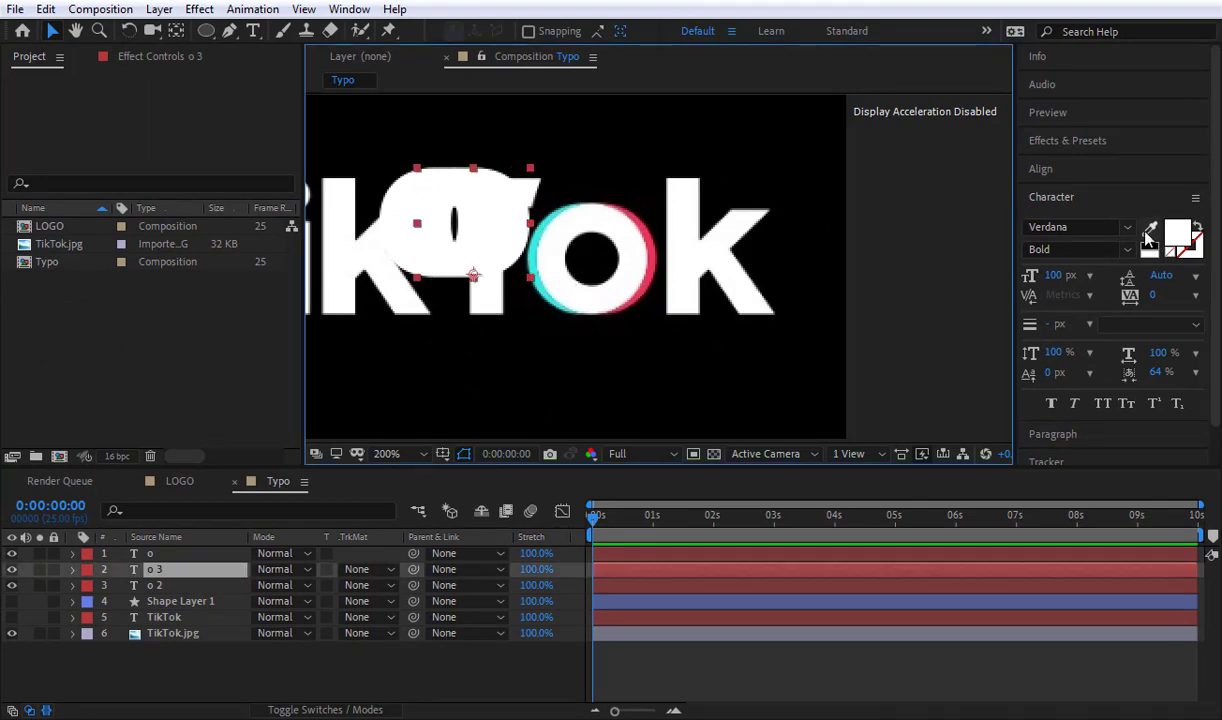
left_click(1150, 228)
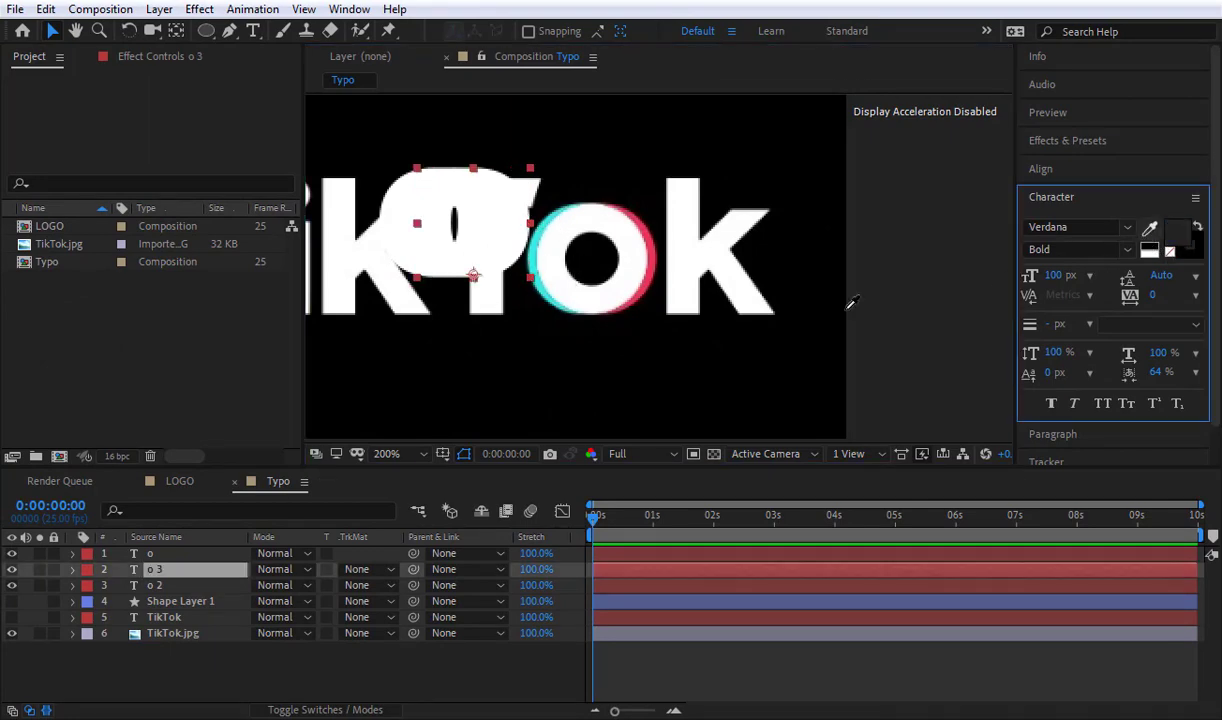
left_click(652, 250)
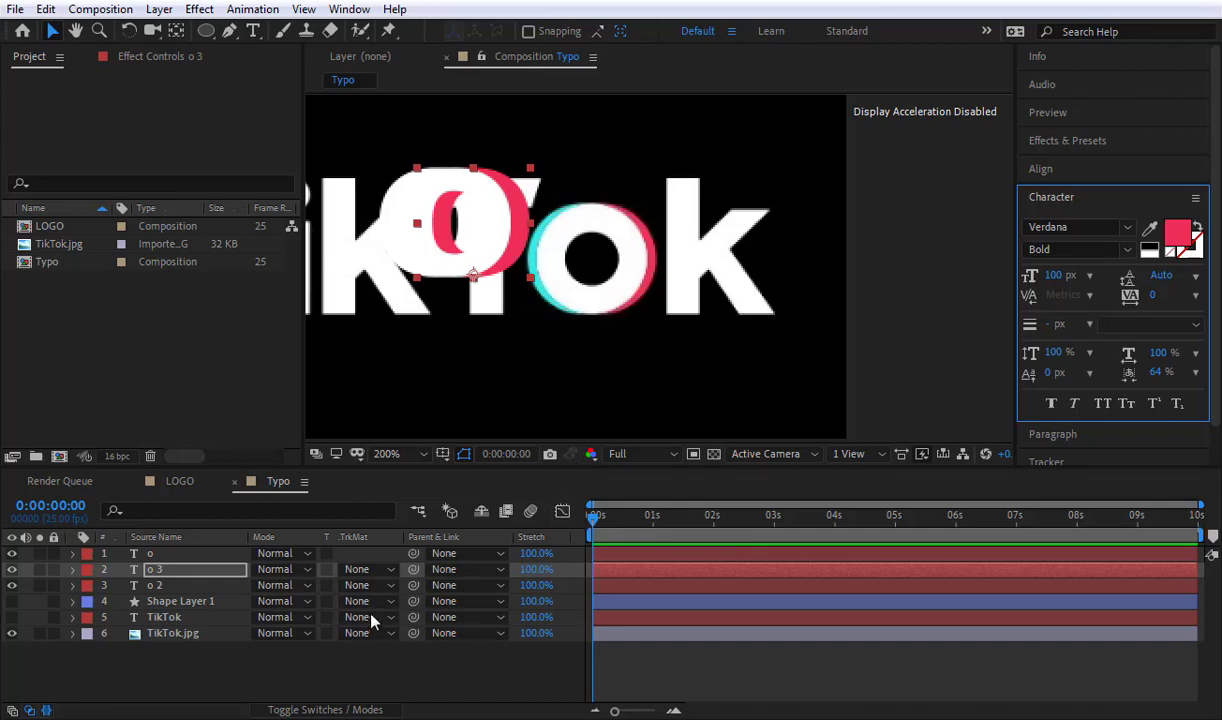
left_click(338, 672)
Step: Color the o 2 layer with the cyan sampled from the reference letter o, and hide the TikTok.jpg layer
left_click(159, 588)
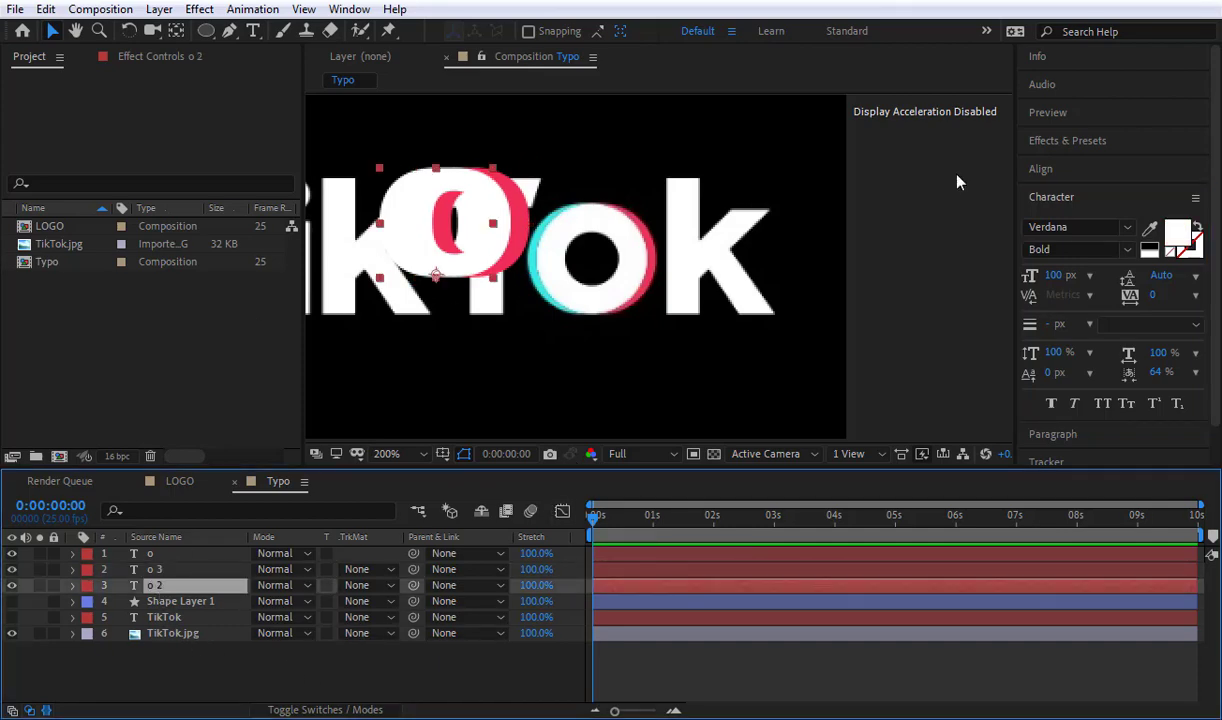
left_click(1150, 228)
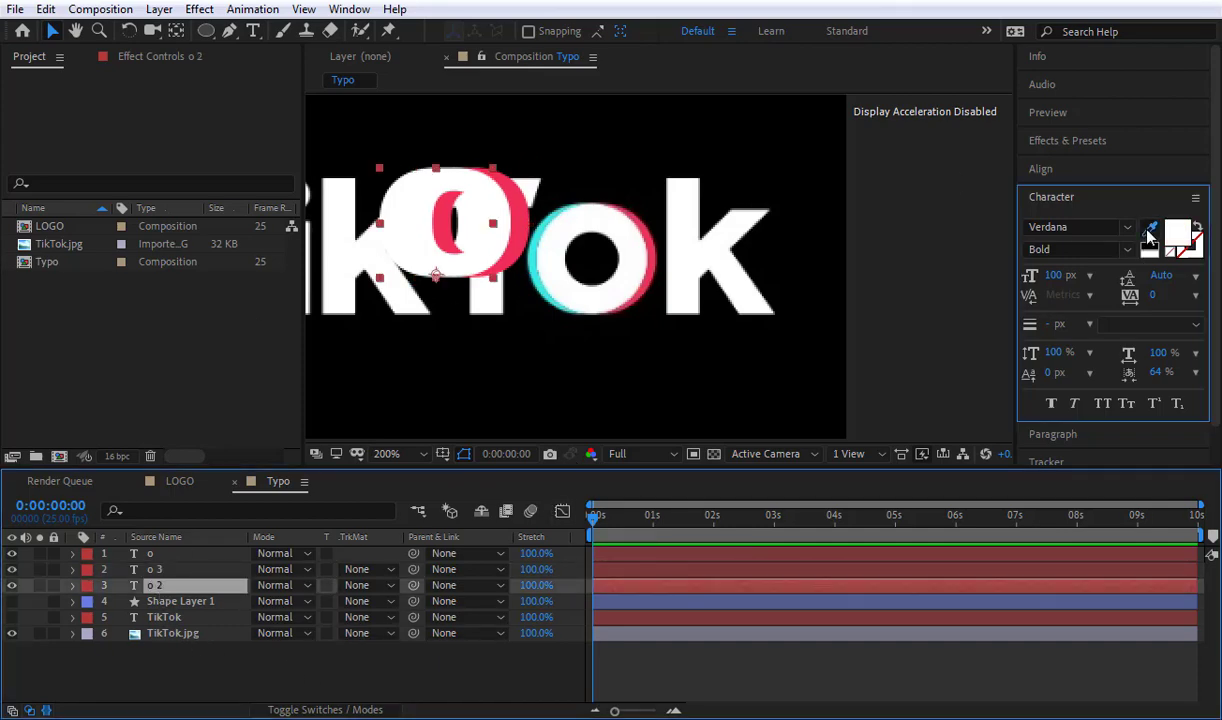
left_click(533, 263)
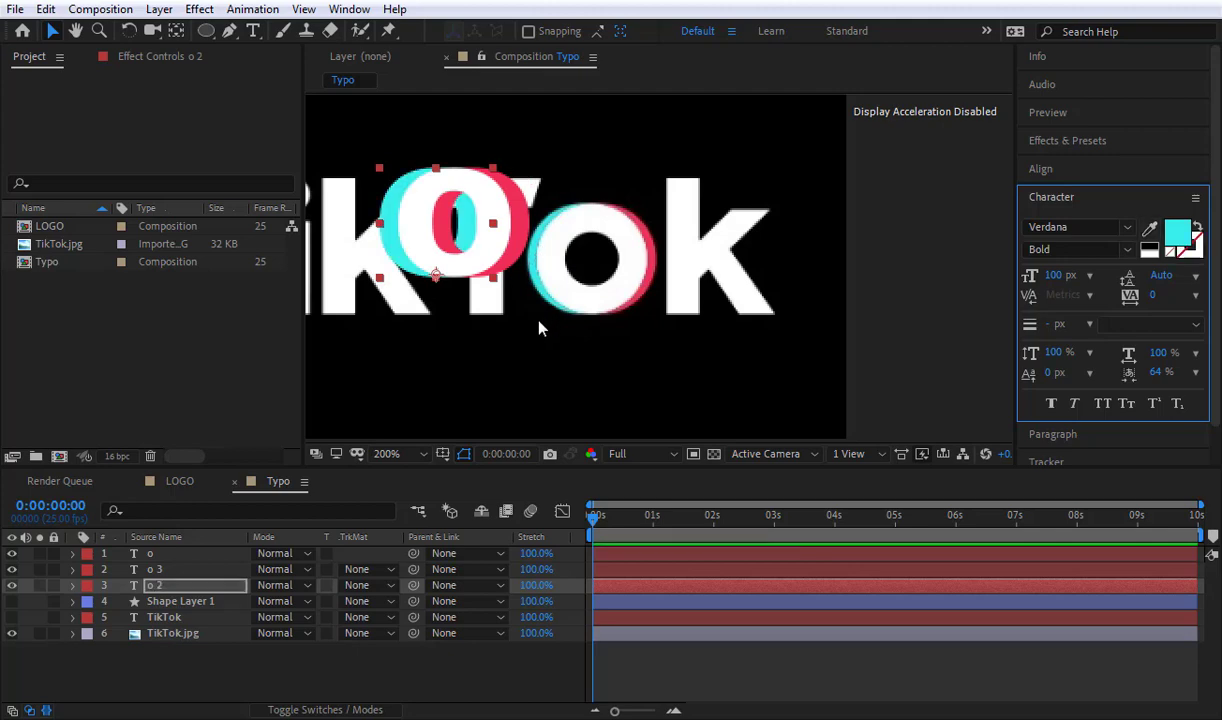
left_click(490, 672)
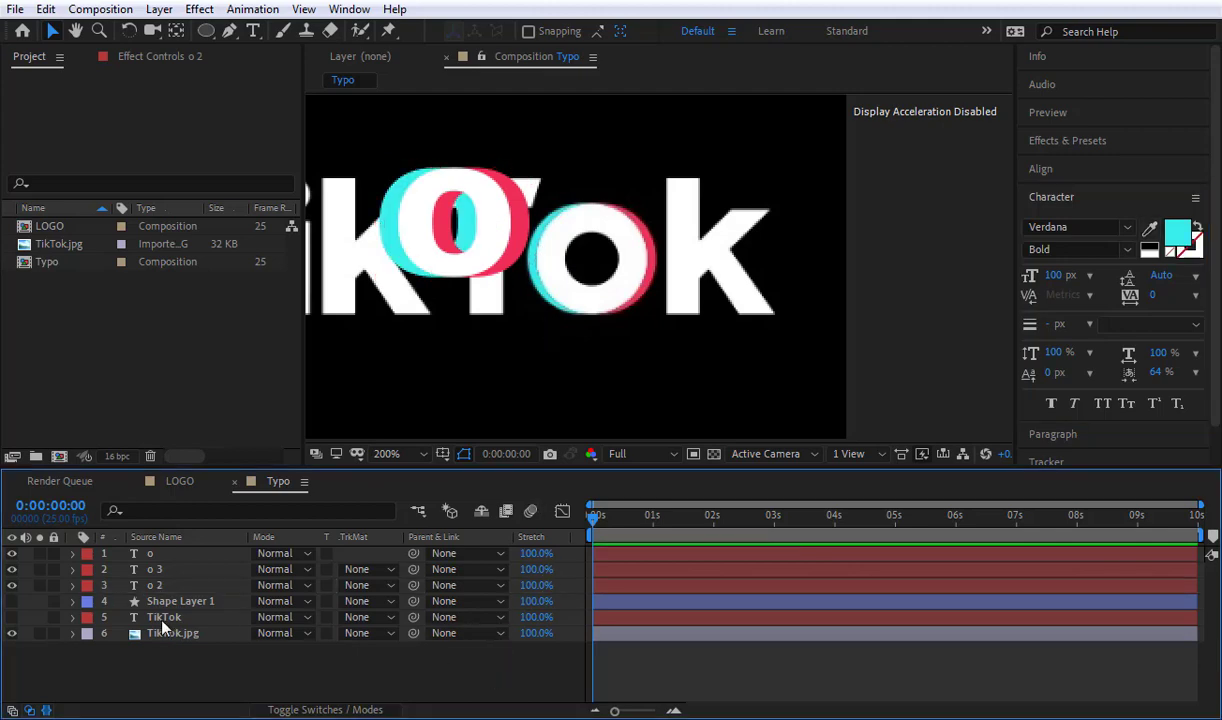
left_click(12, 633)
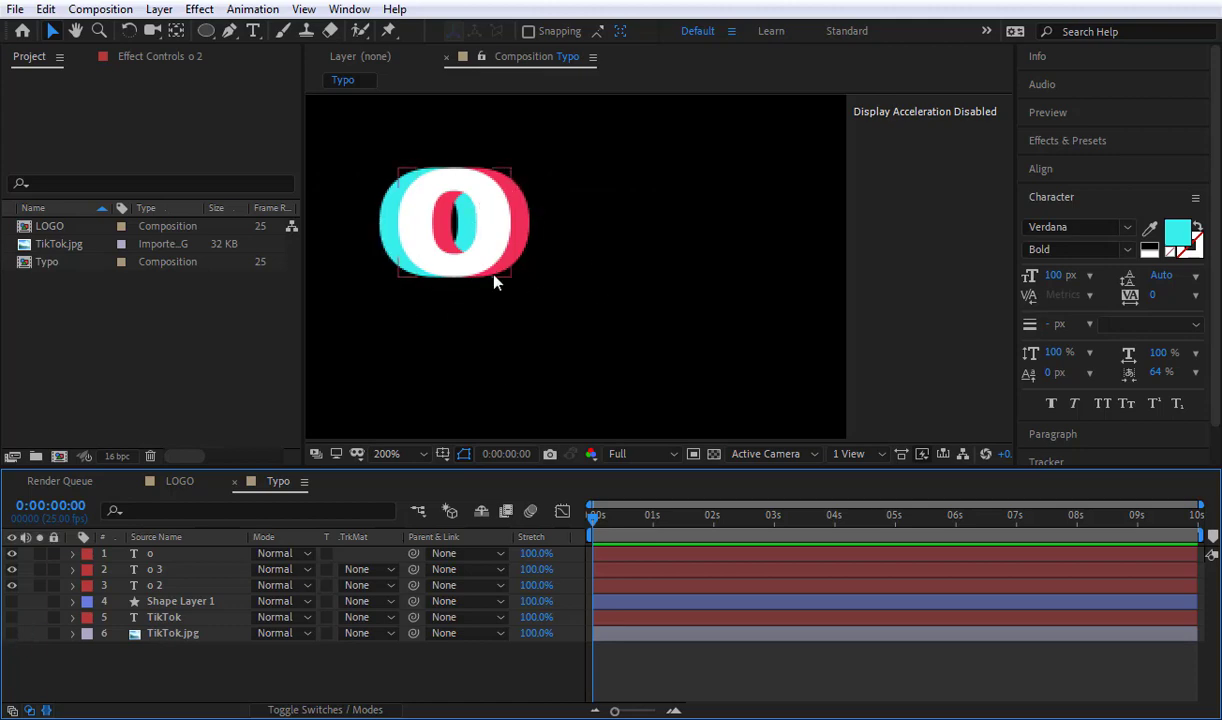
Step: Nudge the cyan o copy to the right so a thinner cyan edge shows beside the white letter
left_click(380, 230)
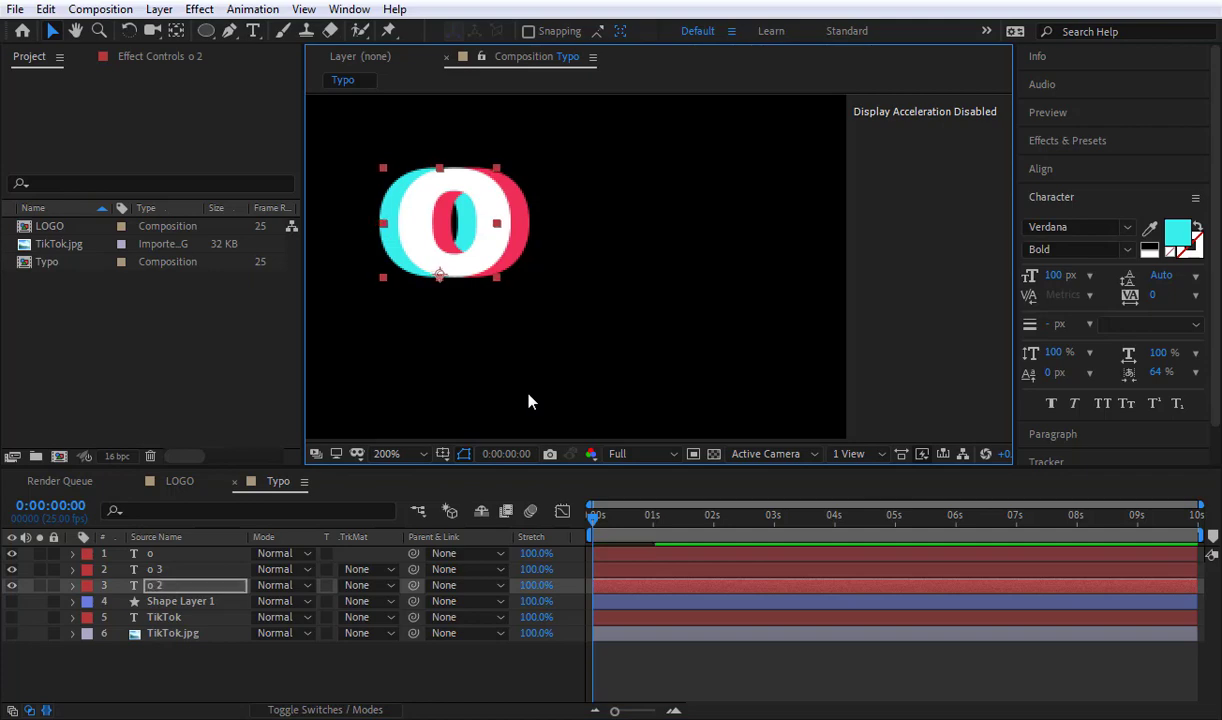
key("Right")
key("Right")
key("Right")
key("Right")
key("Right")
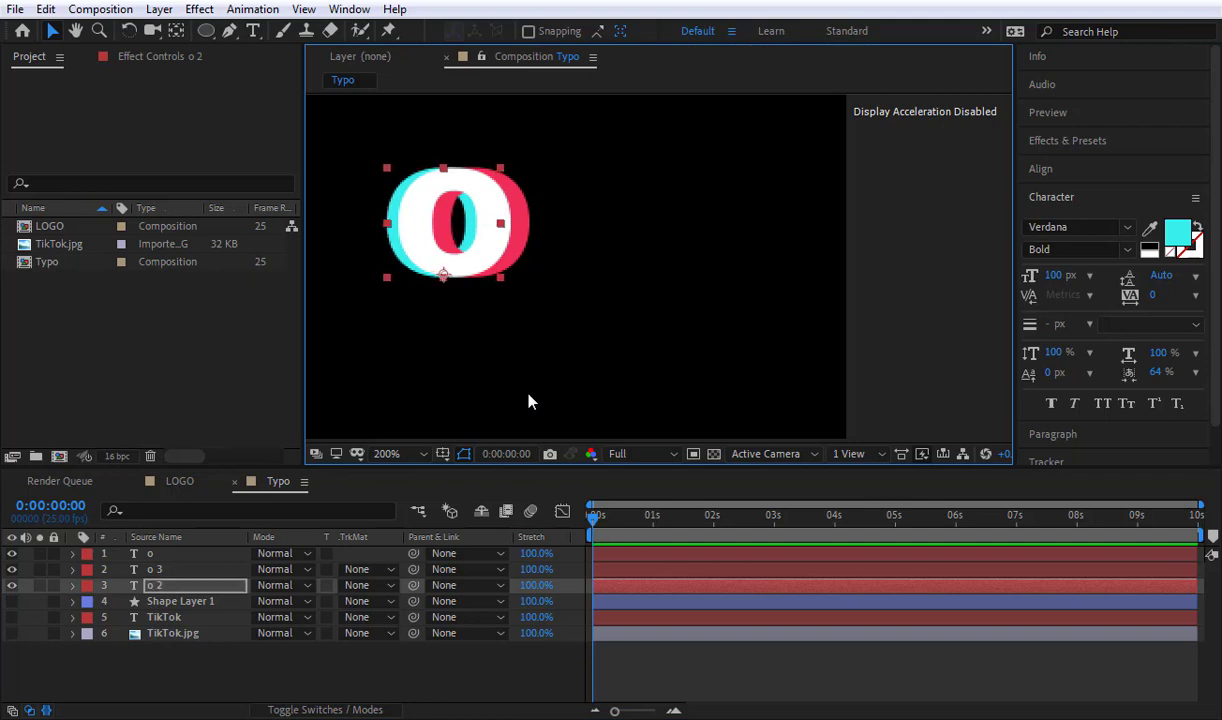
Step: Nudge the red o copy to the left so its visible edge beside the white letter is thinner
left_click(157, 574)
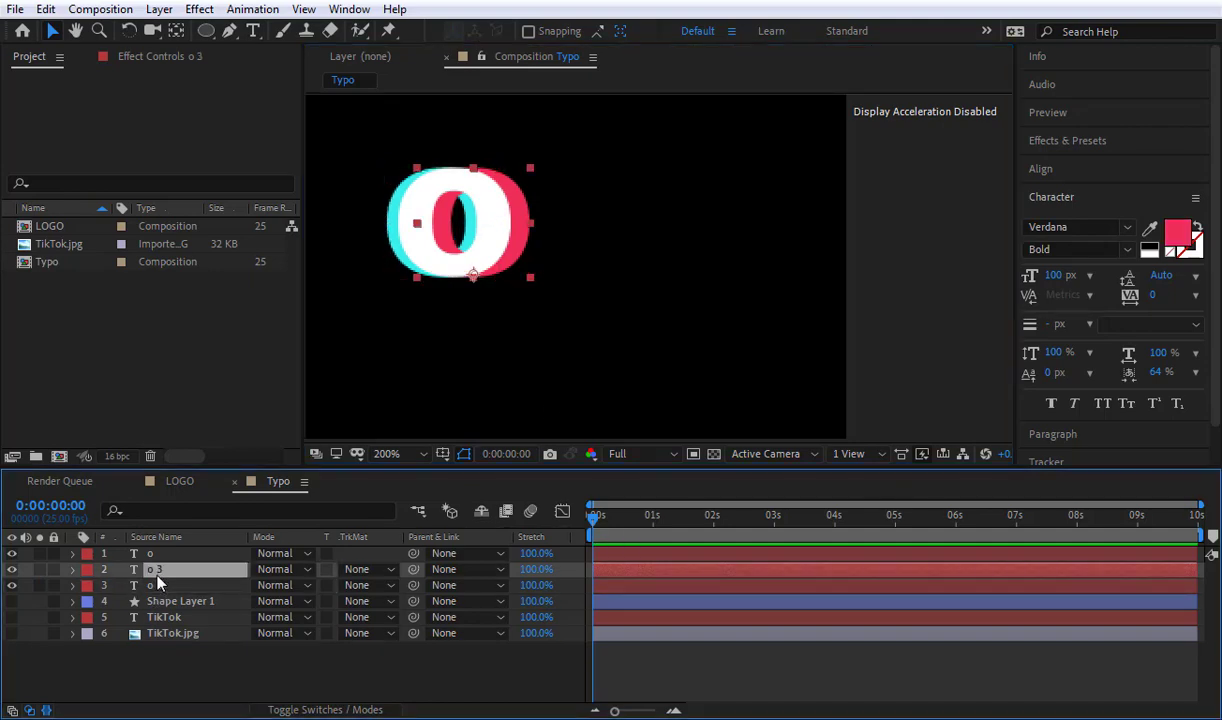
key("Return")
key("Left")
key("Left")
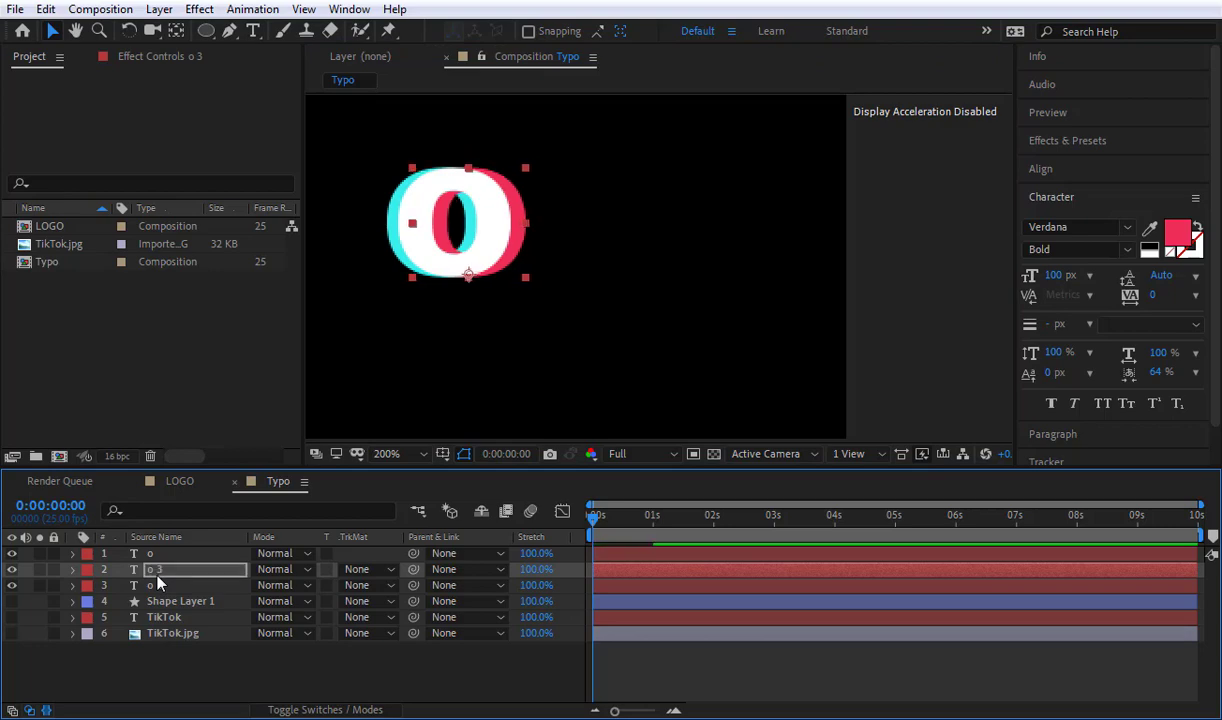
key("Left")
key("Left")
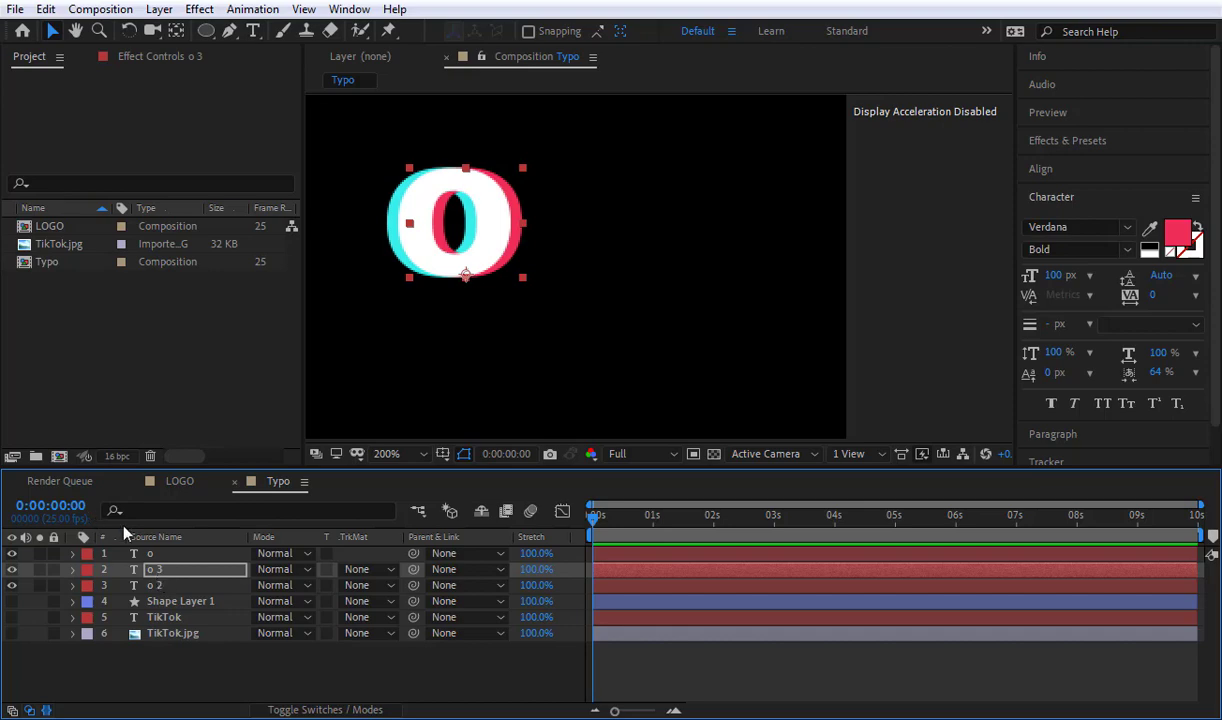
left_click(196, 665)
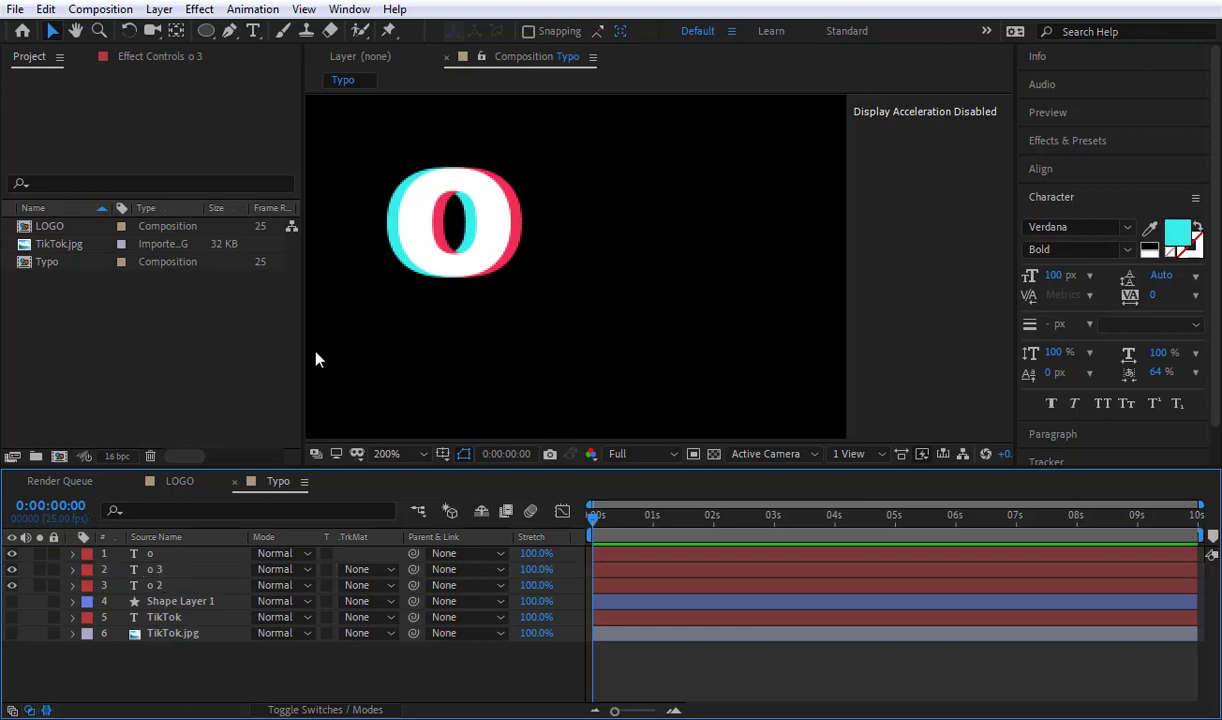
Step: Pre-compose the red and cyan o layers together under the default name, moving all attributes into the new composition
left_click(156, 569)
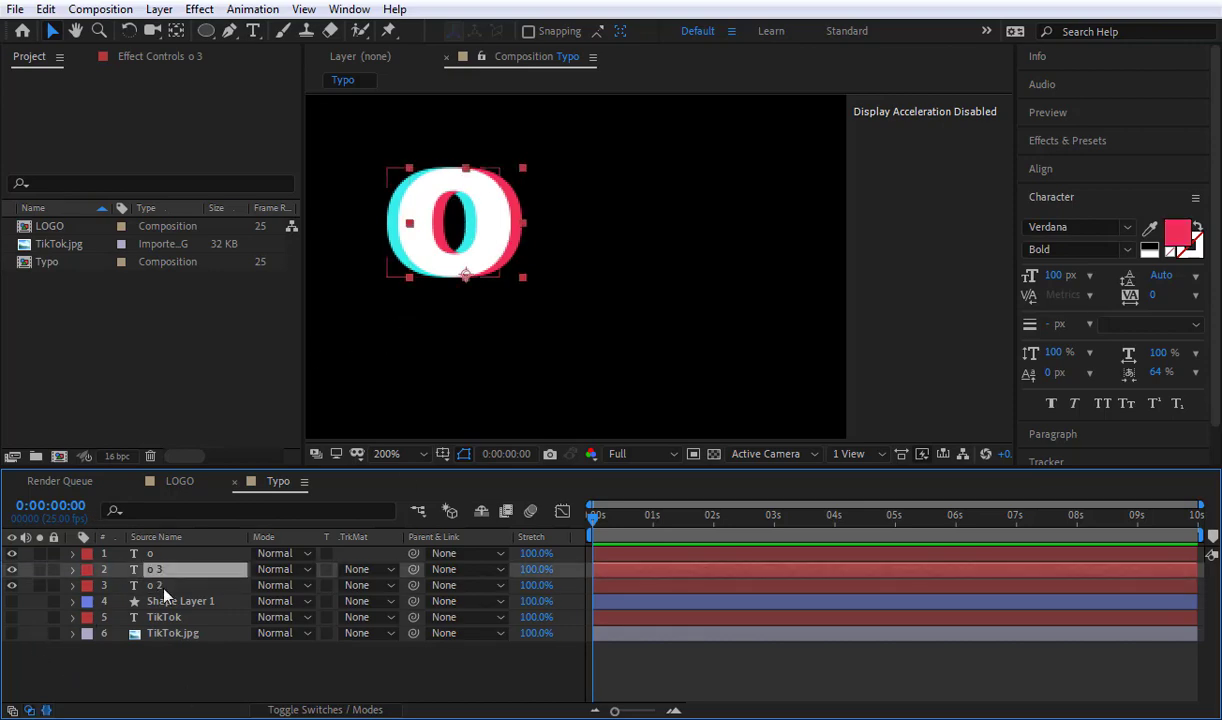
left_click(164, 588, "shift")
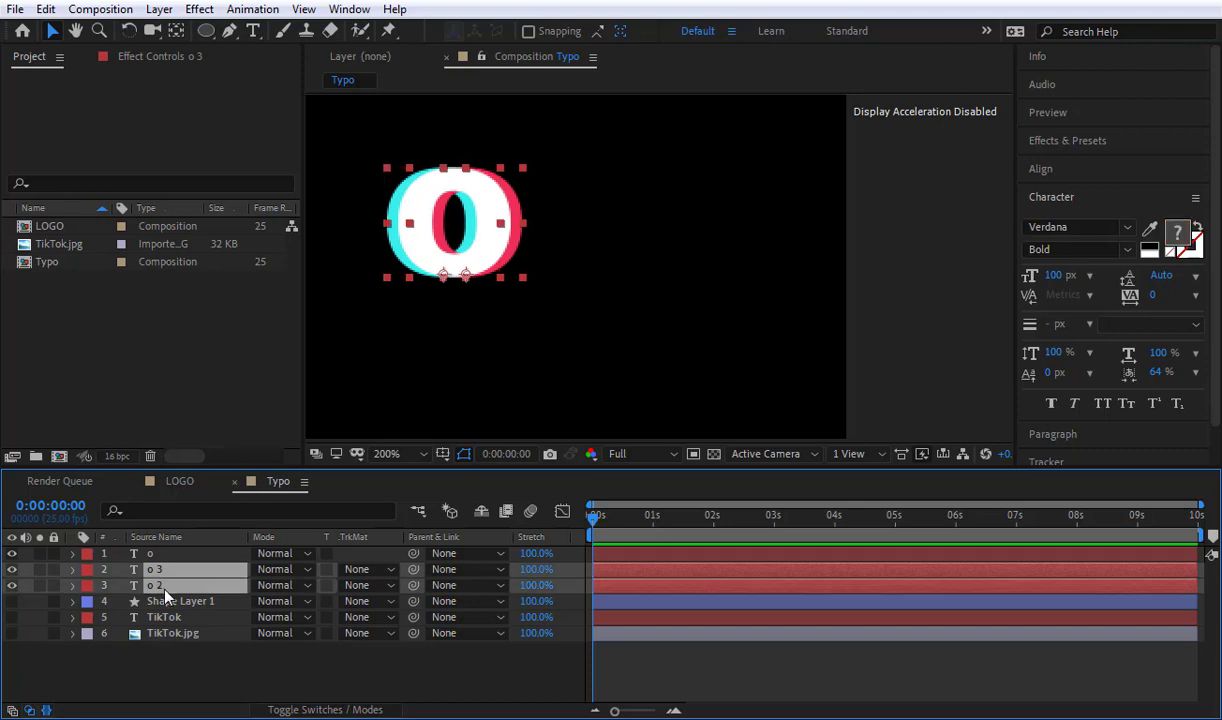
key("ctrl+shift+c")
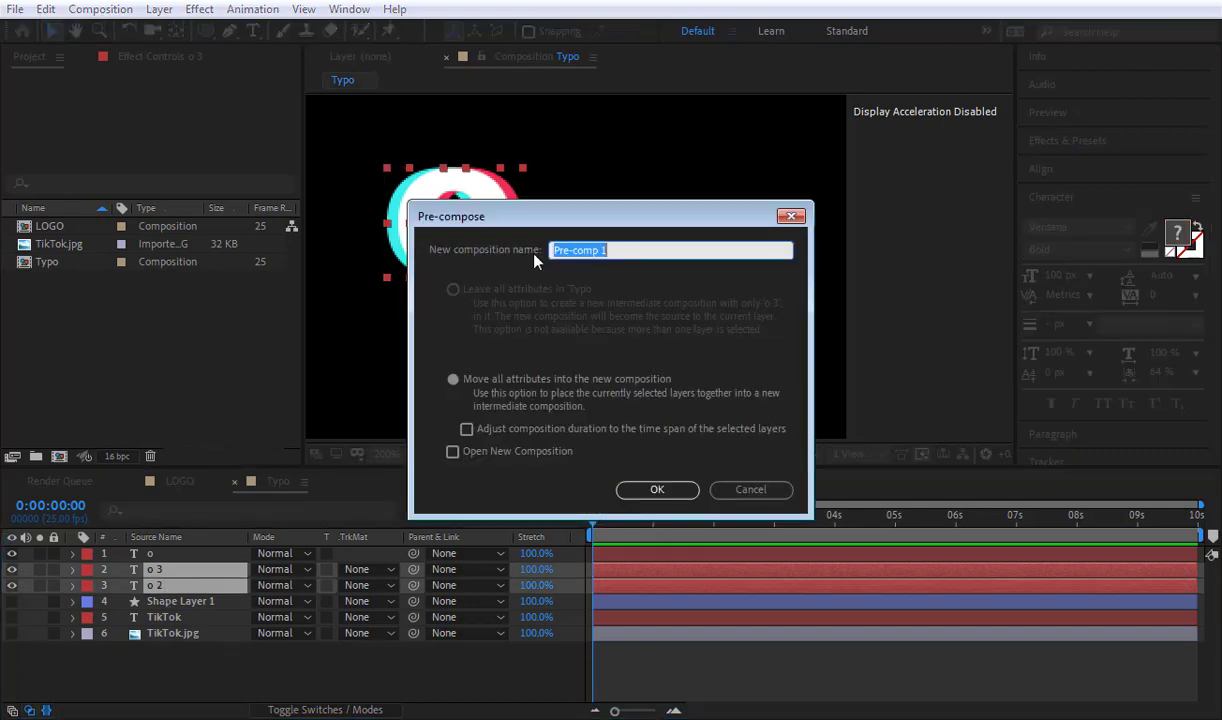
left_click(668, 490)
left_click(253, 657)
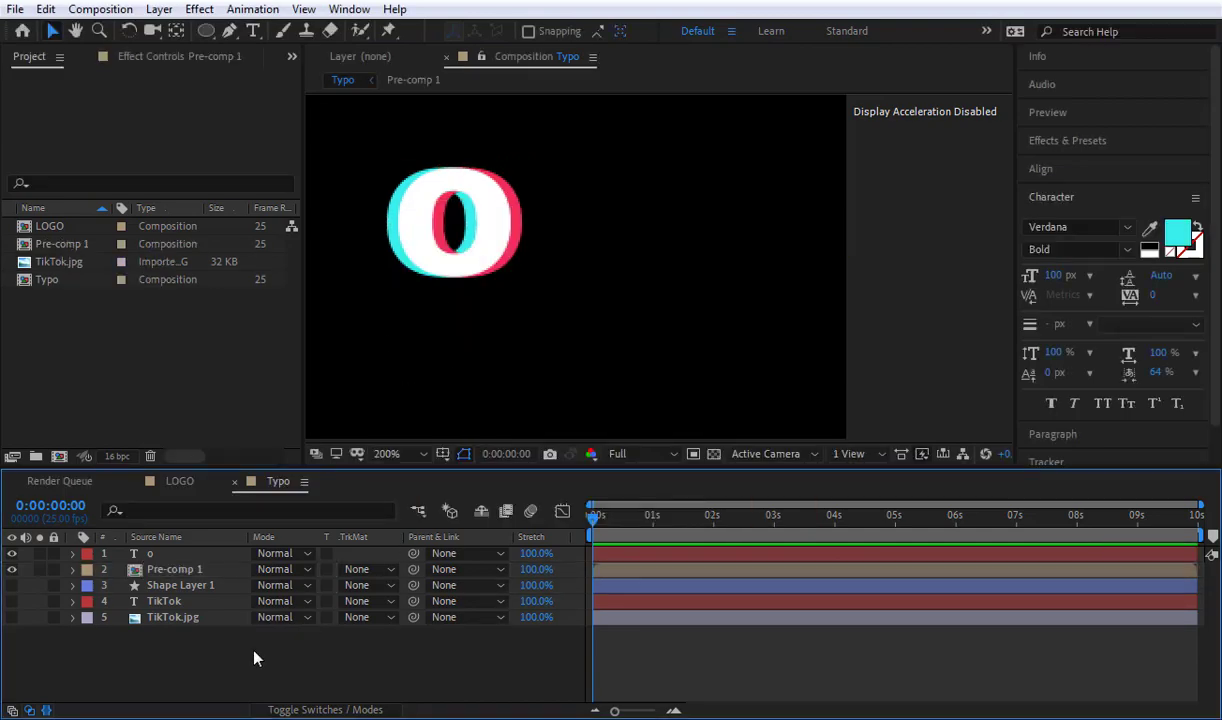
Step: Cut Pre-comp 1 out of the o's center with an elliptical mask around the inner hole, set to Subtract
left_click(175, 570)
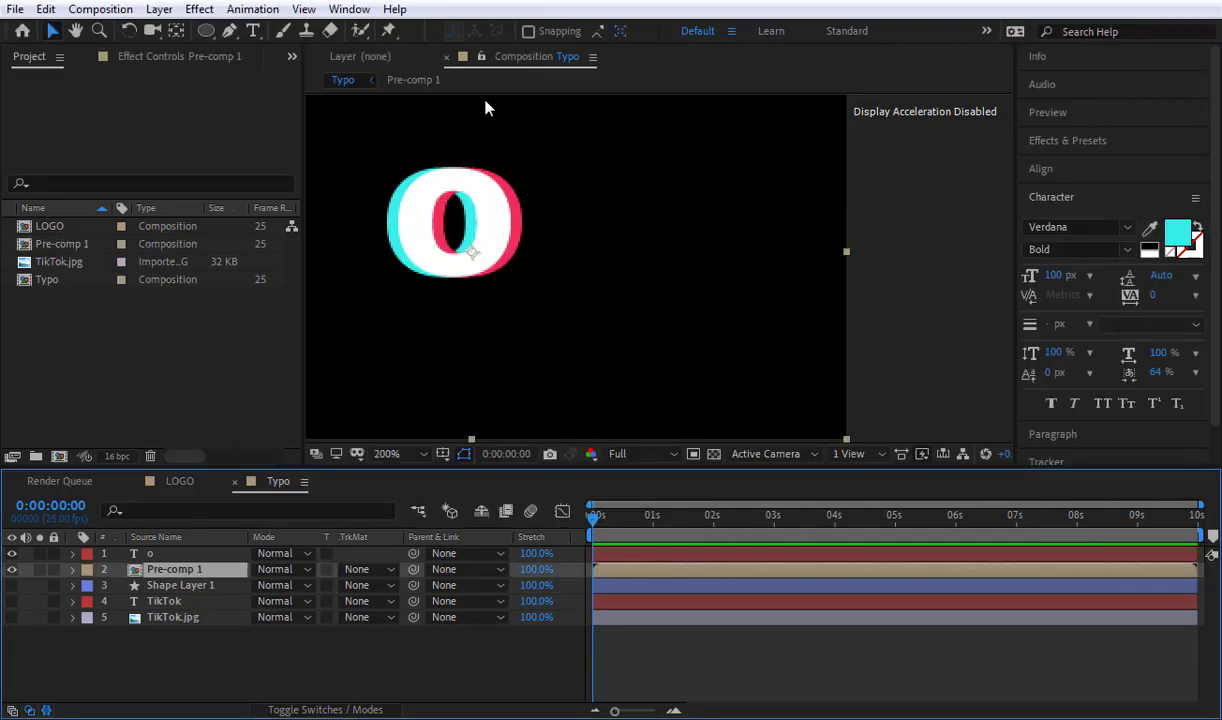
left_click(206, 31)
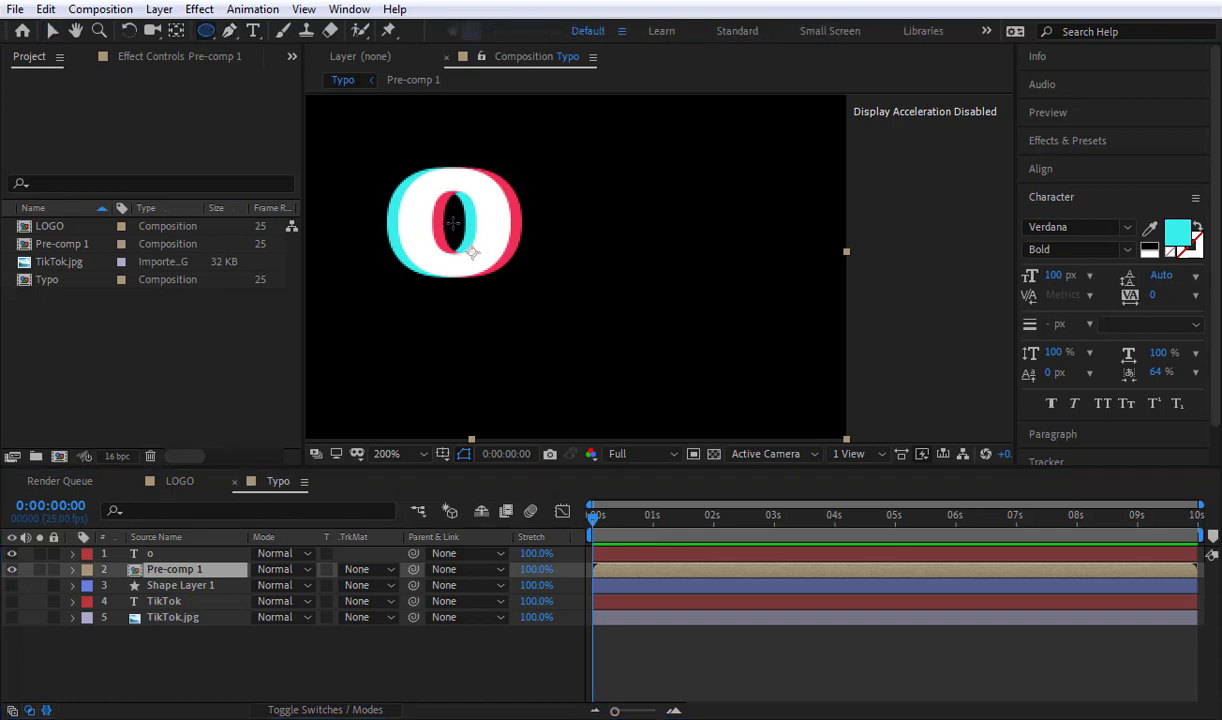
left_click_drag(450, 216, 488, 264)
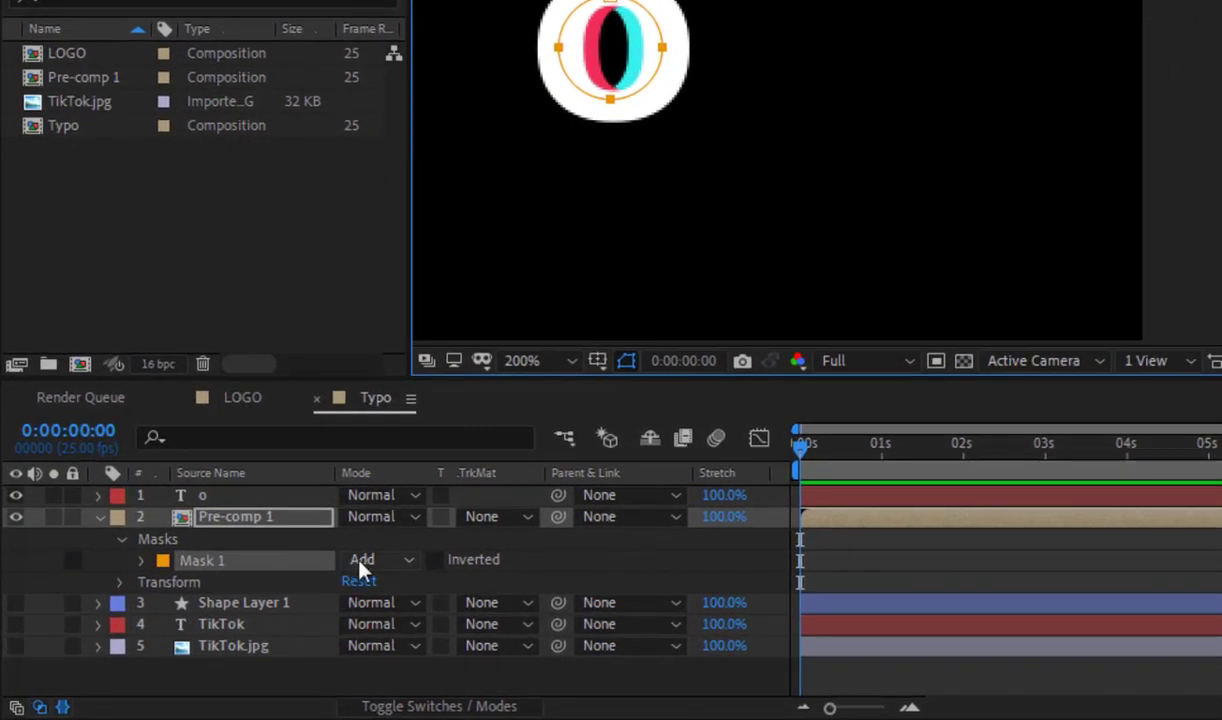
left_click(359, 570)
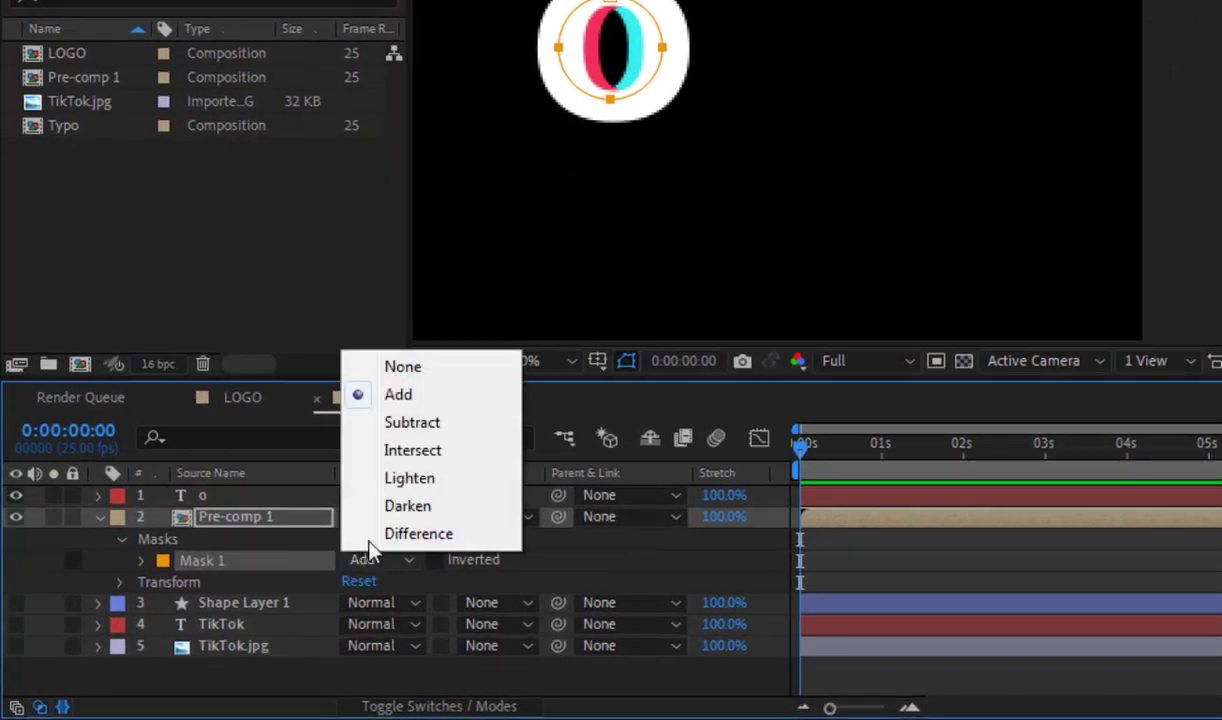
left_click(390, 423)
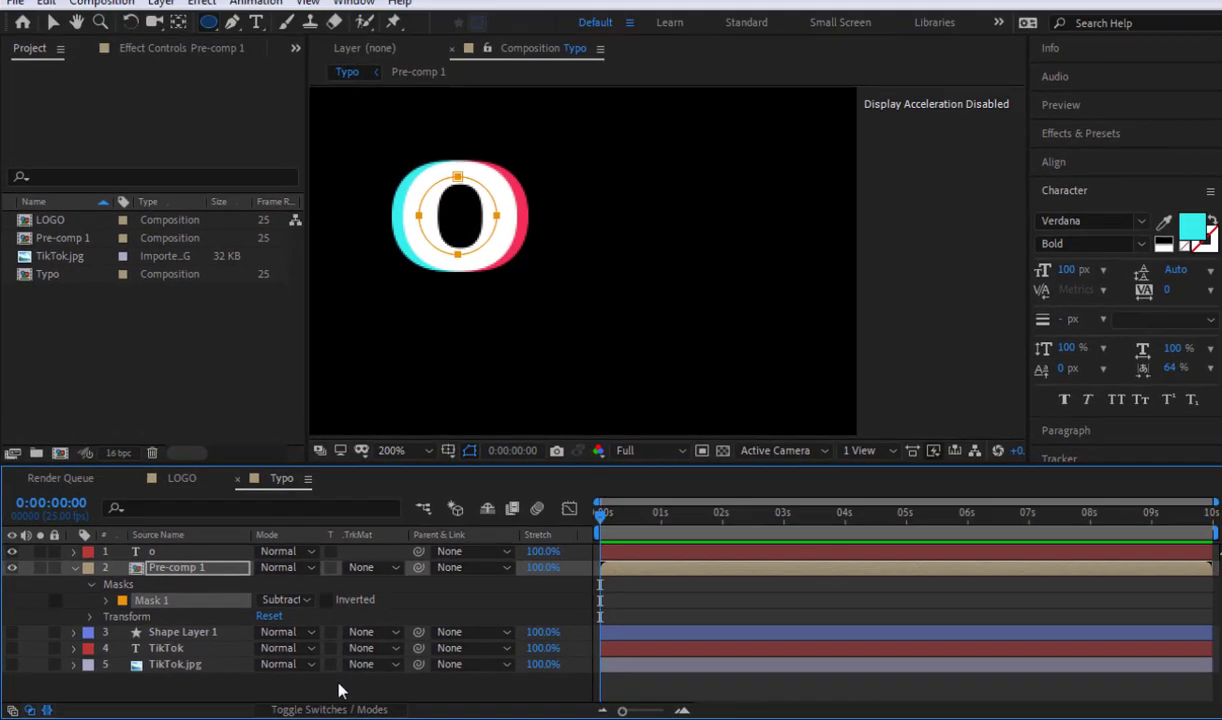
left_click(442, 676)
left_click(72, 569)
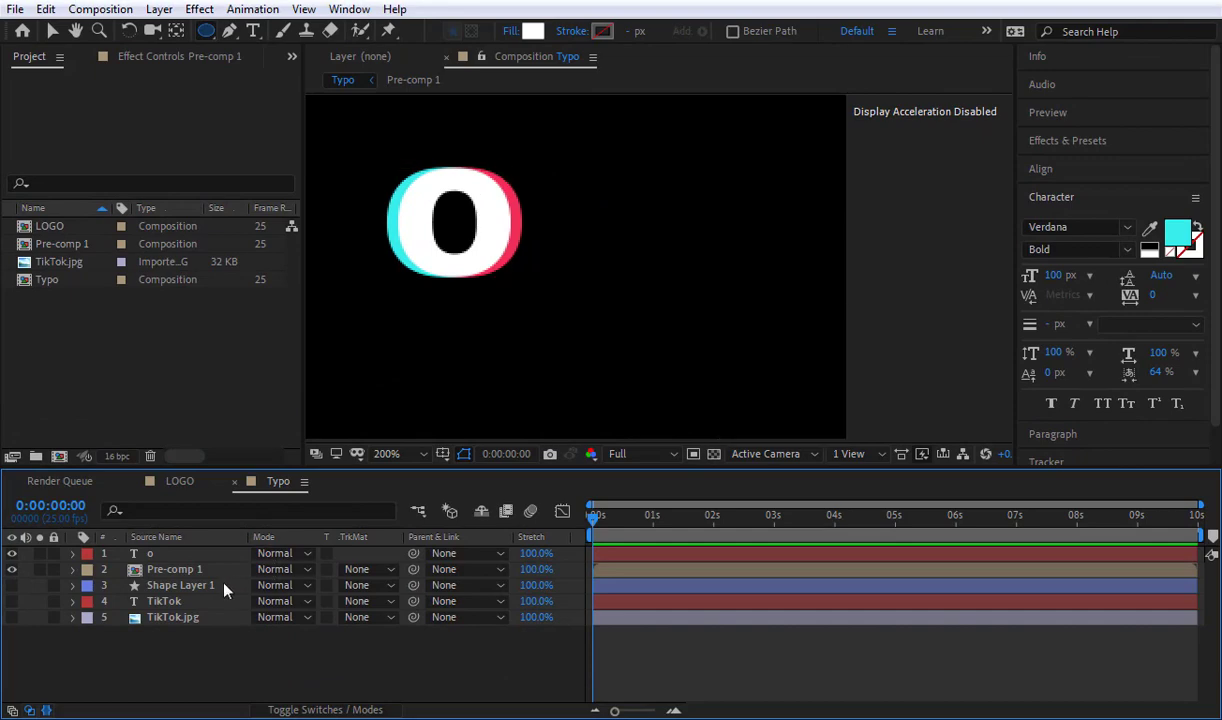
Step: Parent the Pre-comp 1 layer to the white o text layer
left_click(198, 570)
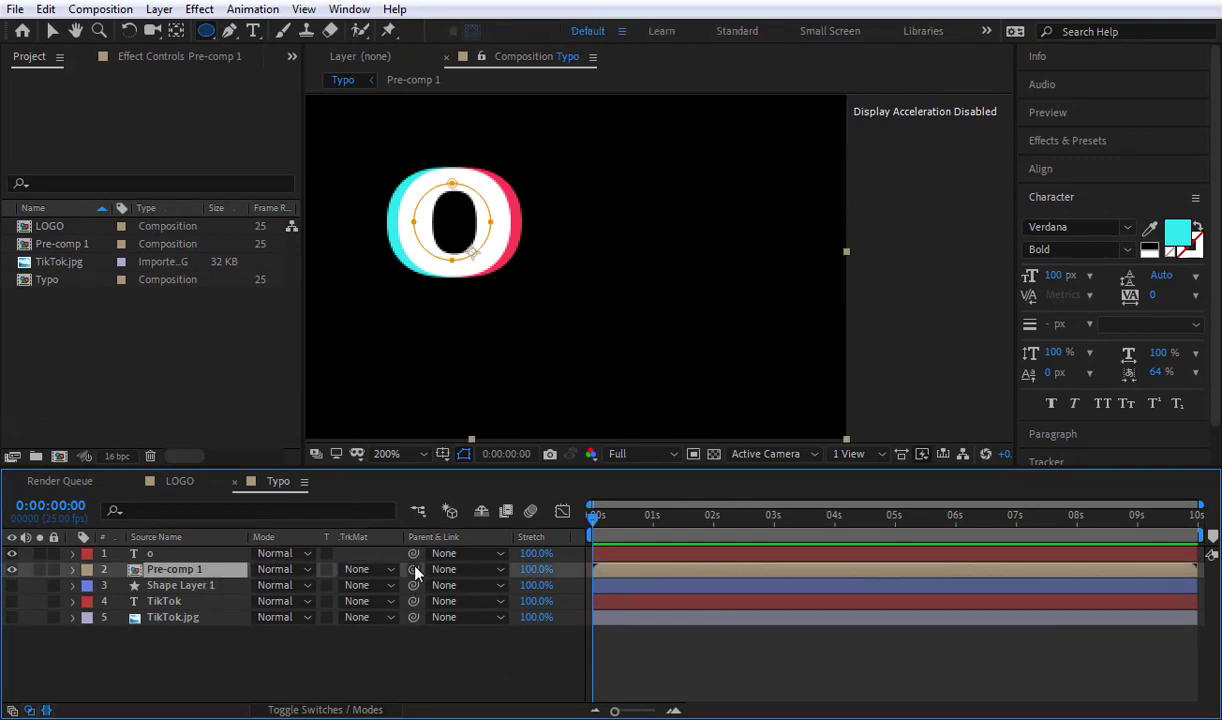
left_click_drag(415, 572, 154, 553)
Step: Show the Shape Layer 1 and TikTok layers and place the o in the gap between the second T and the last k
left_click(154, 553)
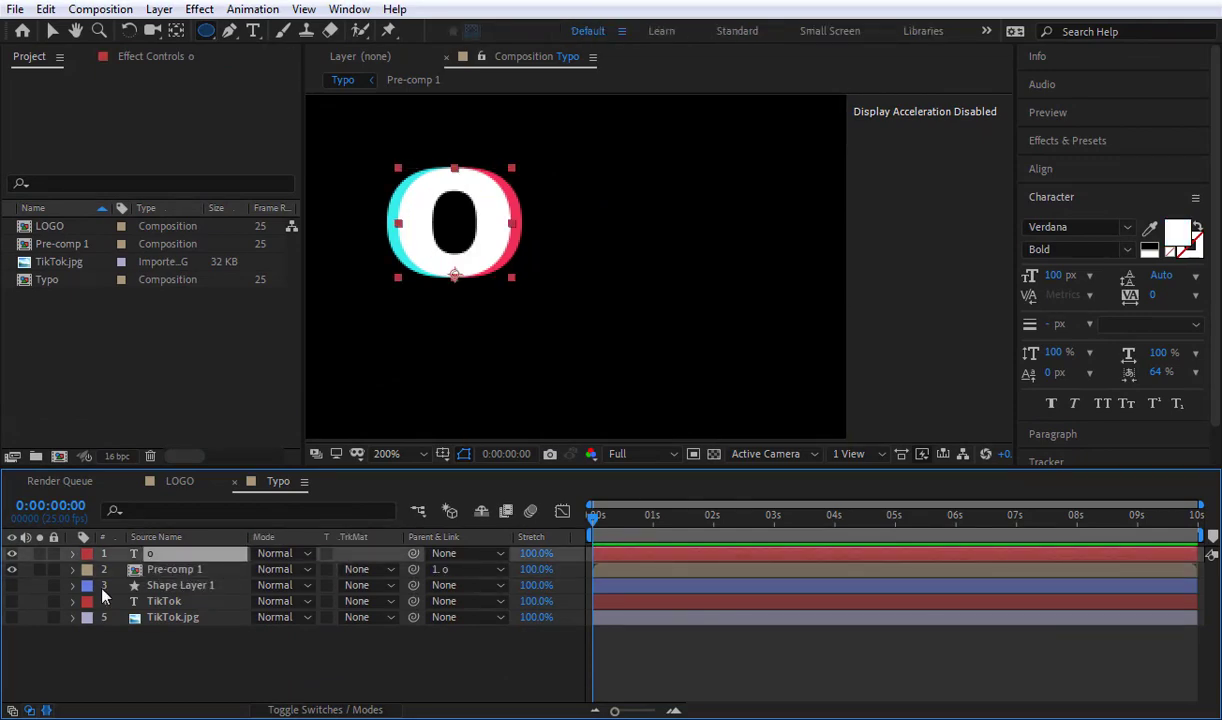
left_click(12, 586)
left_click(12, 601)
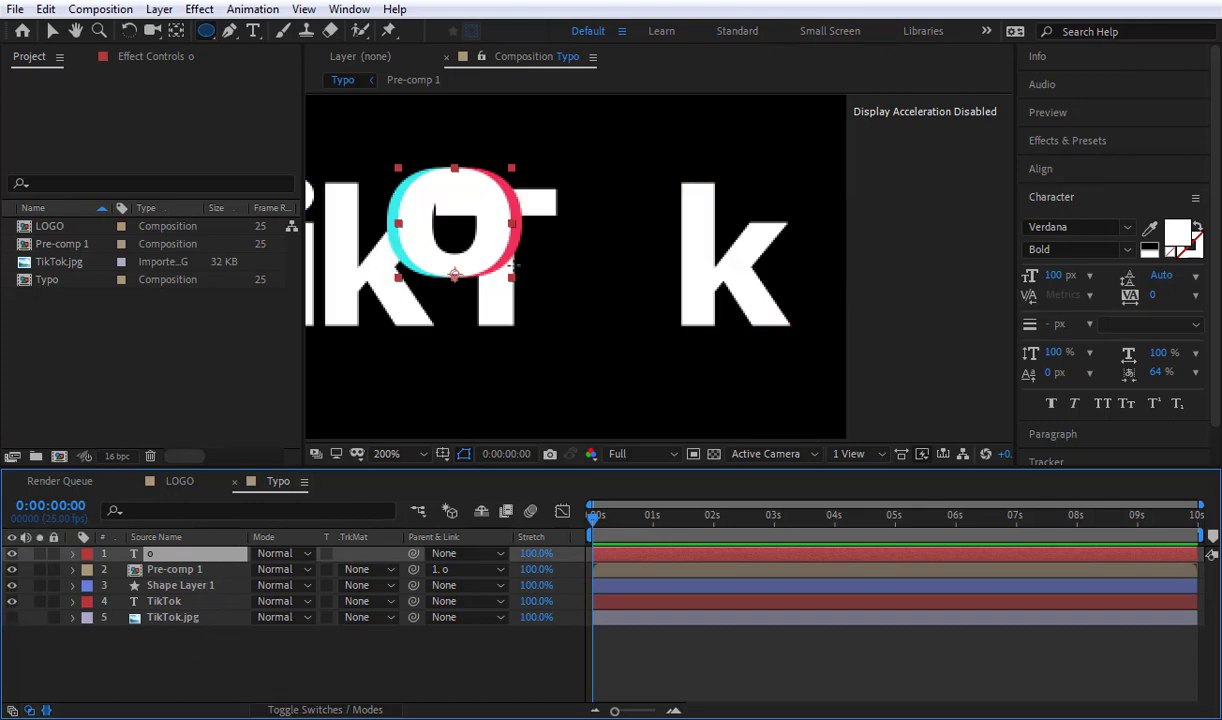
key("v")
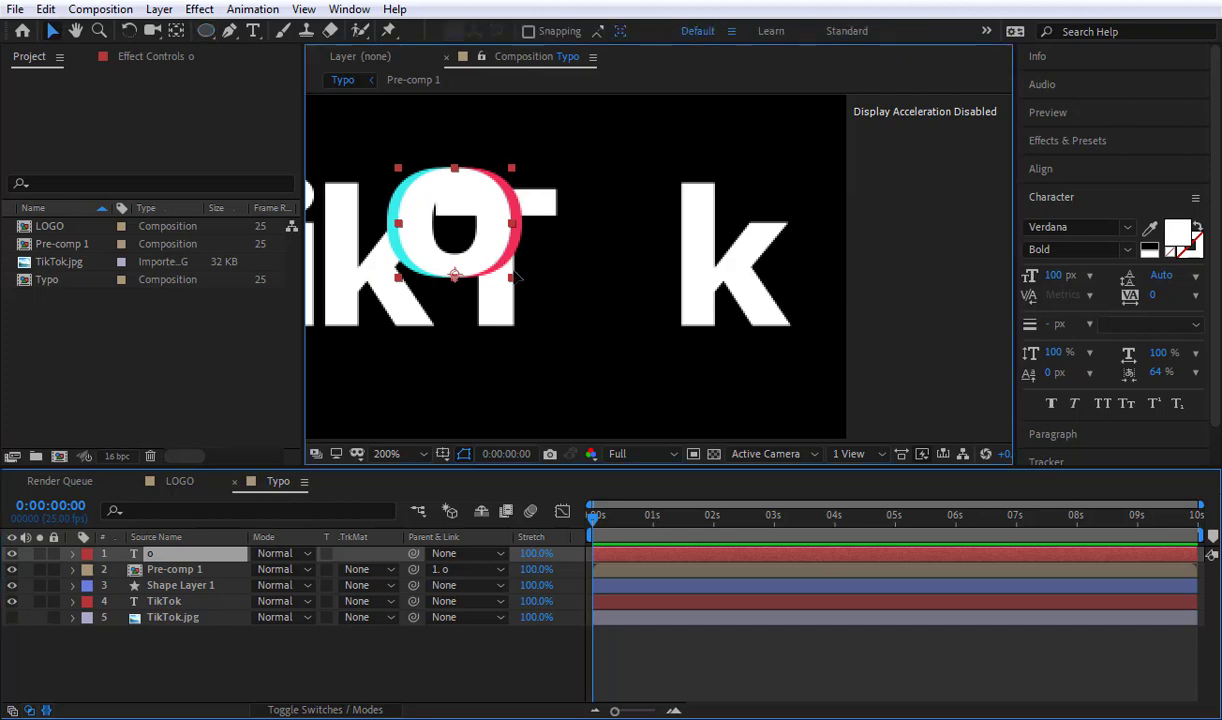
left_click_drag(480, 259, 642, 309)
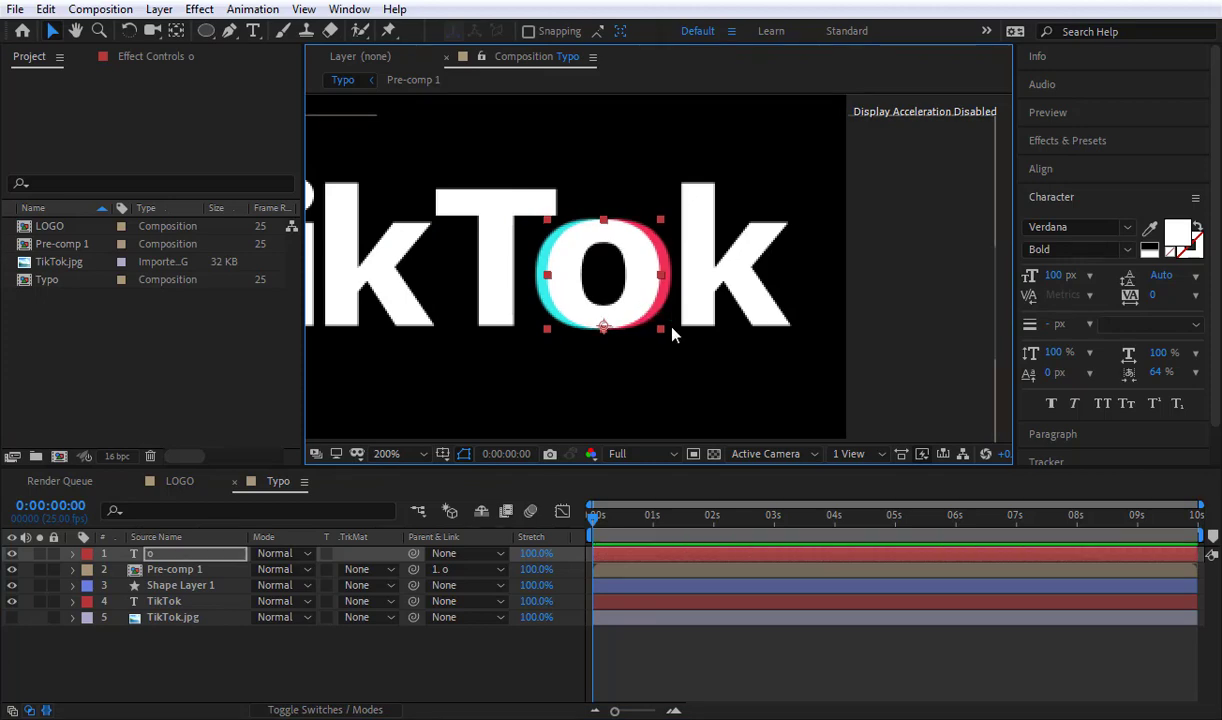
key("shift+slash")
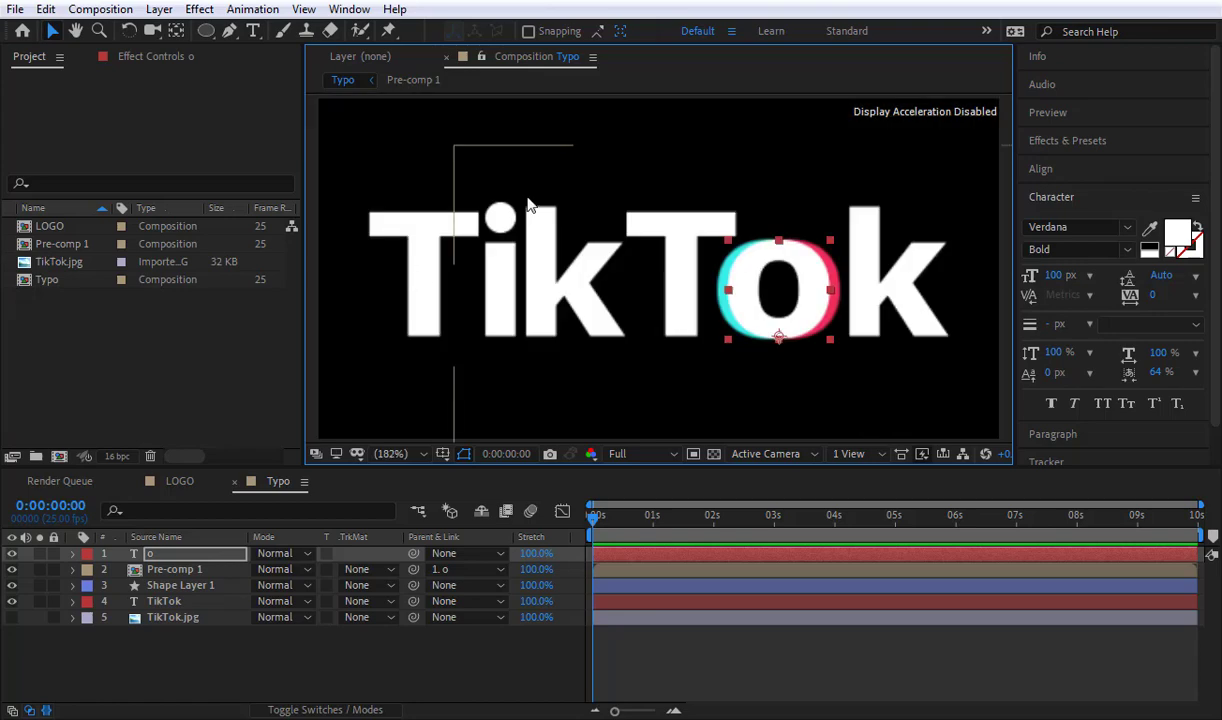
left_click(1115, 526)
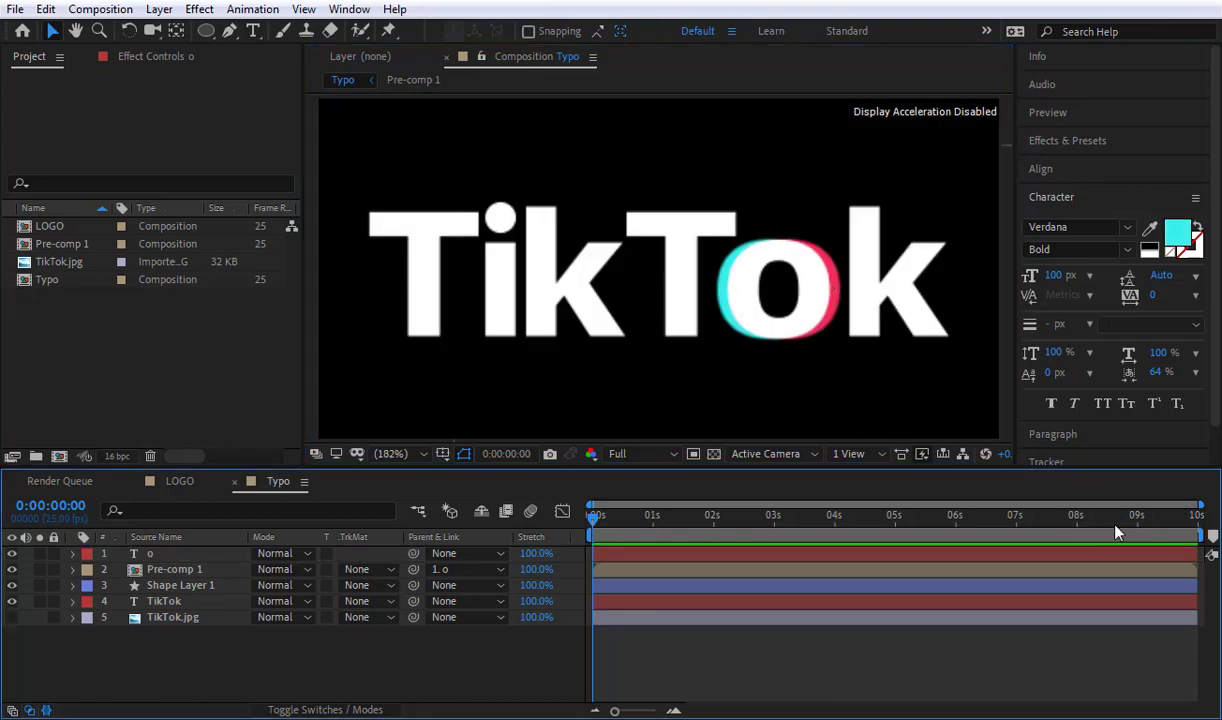
Step: Solo the TikTok.jpg reference to compare it with the recreated wordmark, and hide it again
left_click(12, 617)
left_click(40, 617)
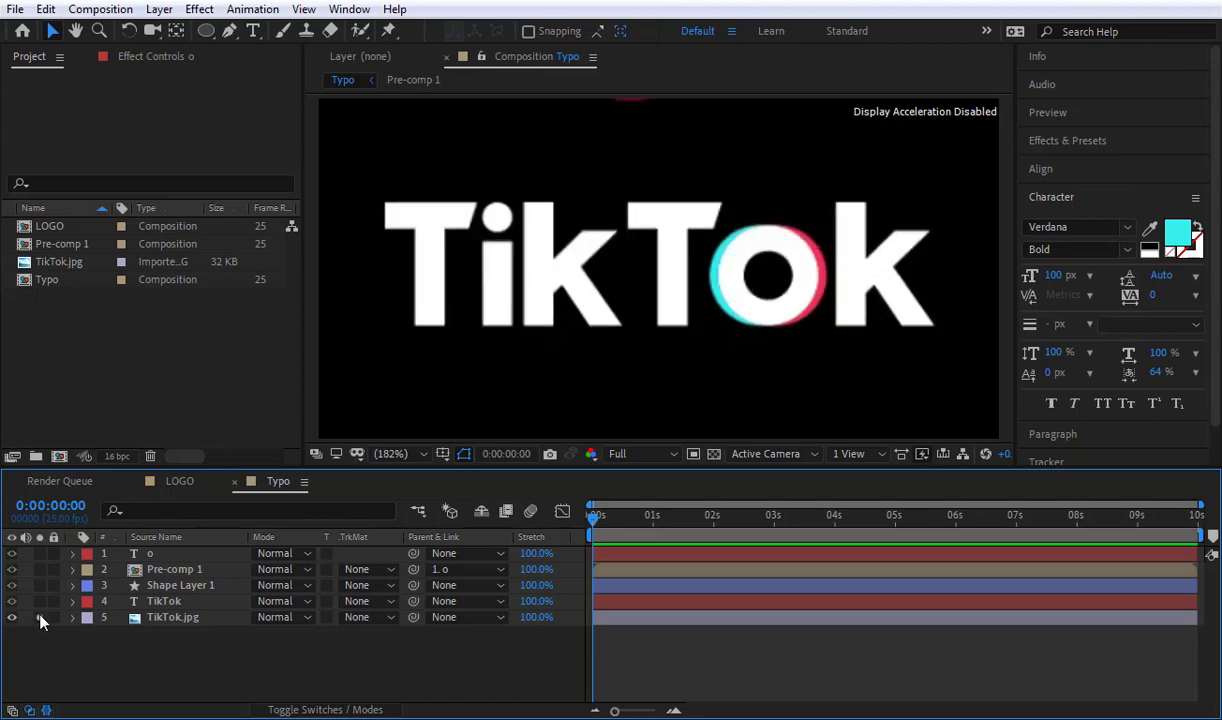
left_click(40, 617)
left_click(40, 617)
left_click(12, 617)
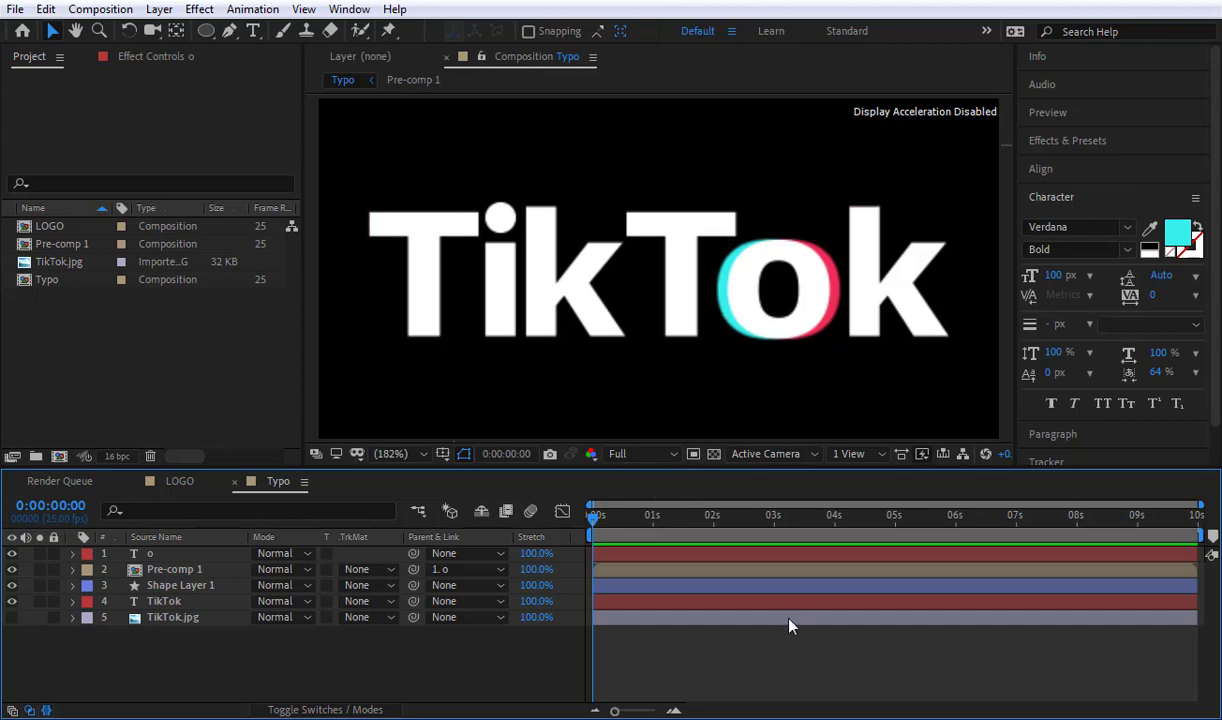
Step: Create a new 1920 x 1080, 25 fps composition named Main with a duration of 5 seconds
left_click(249, 383)
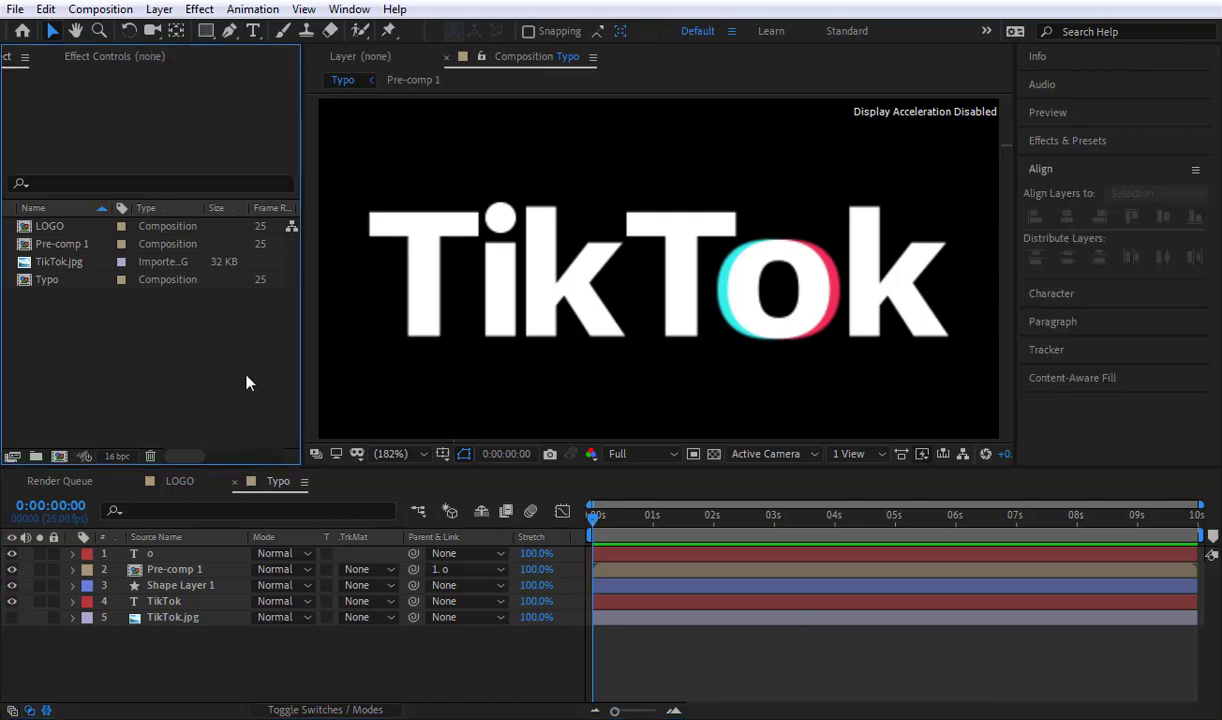
key("ctrl+n")
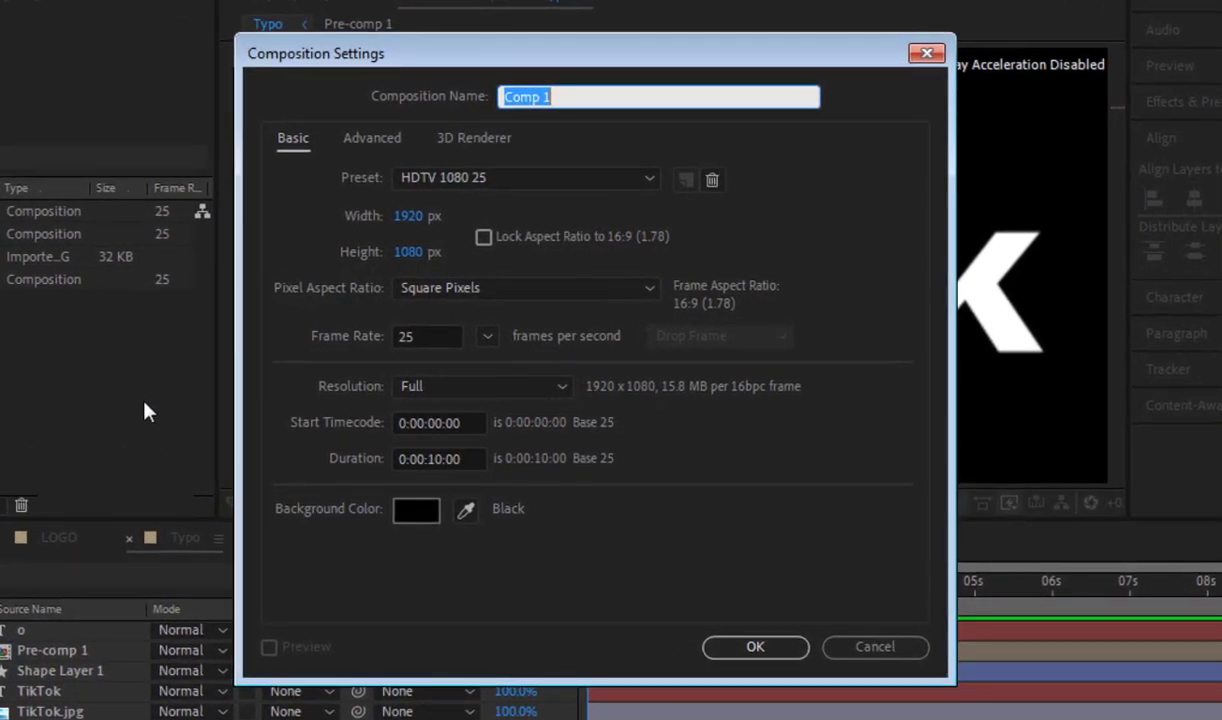
type("M")
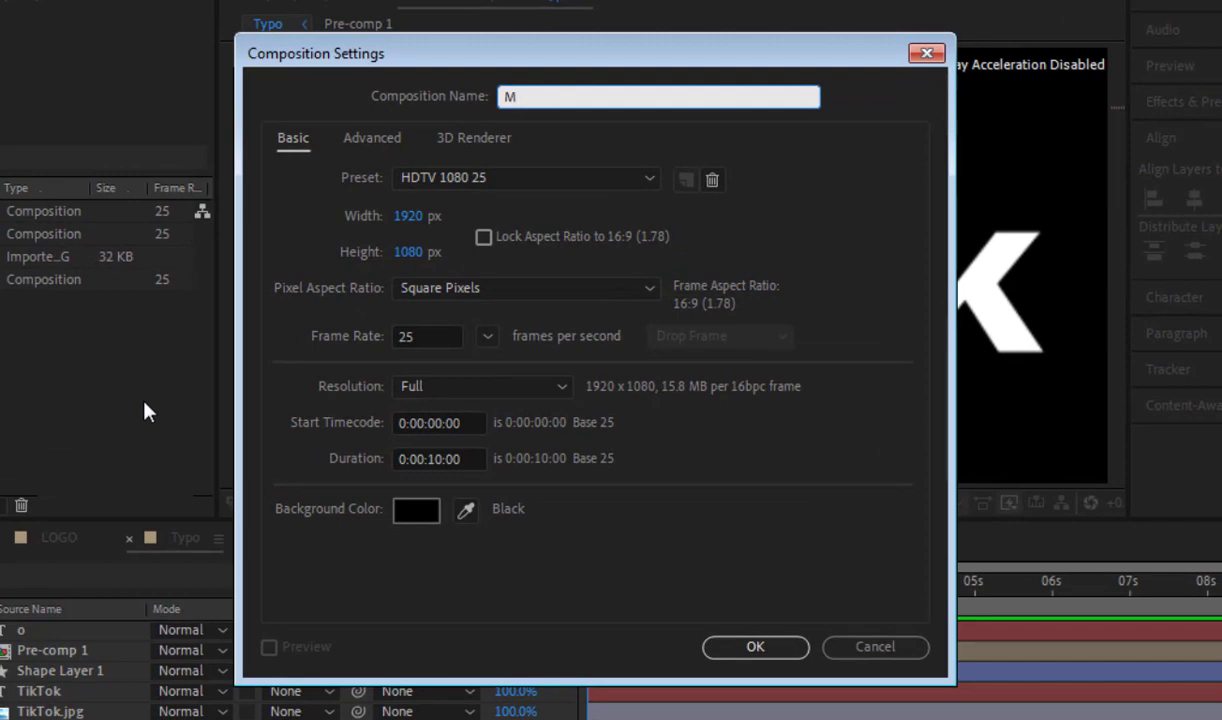
type("ain")
left_click(436, 459)
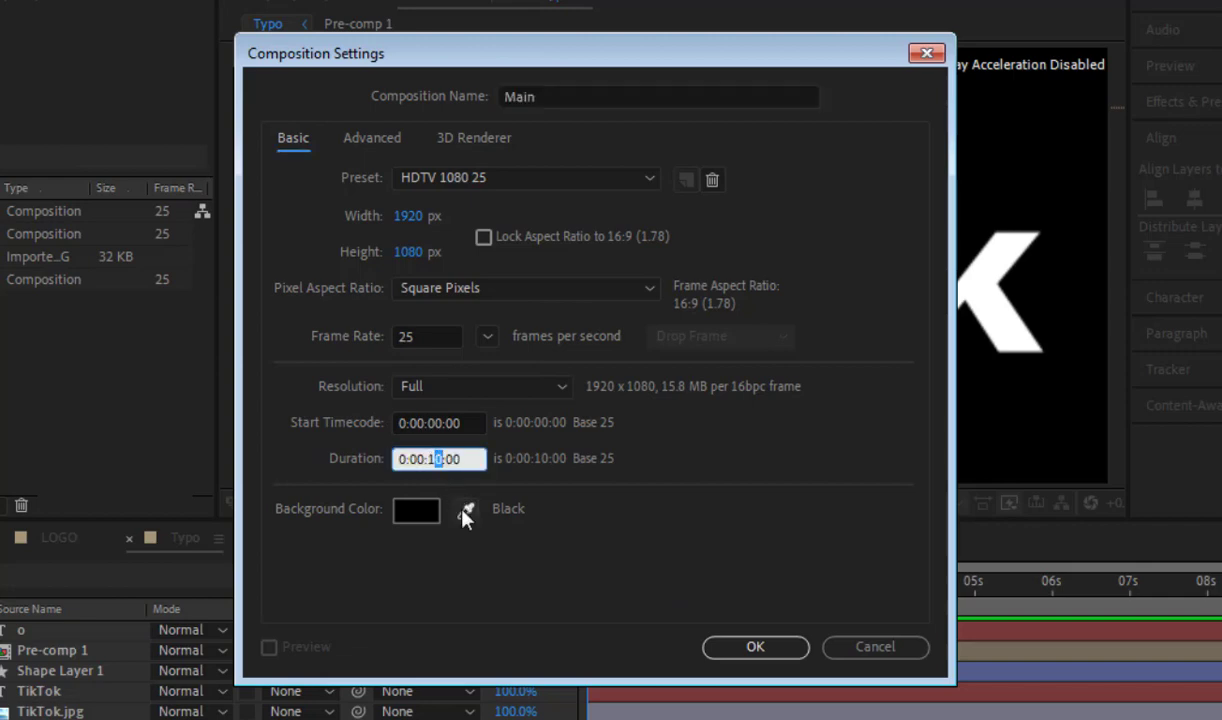
type("05")
left_click(731, 647)
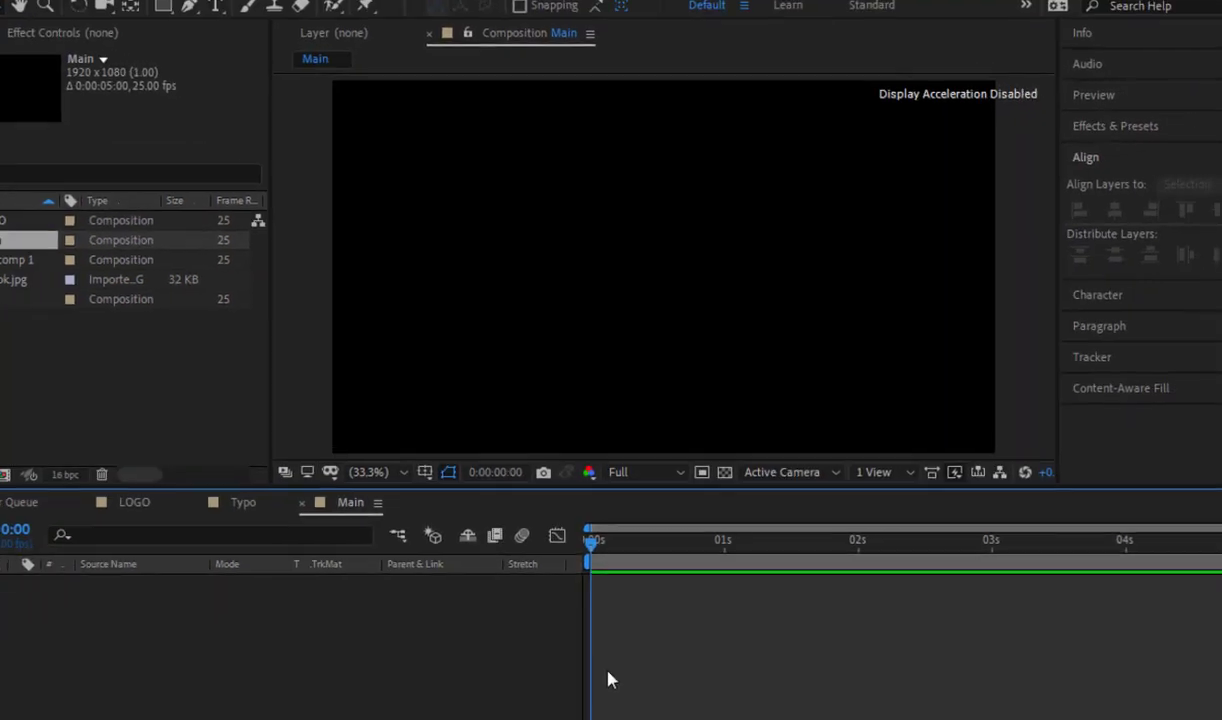
Step: Add the Typo composition to Main and align it to the center of the frame
left_click(135, 412)
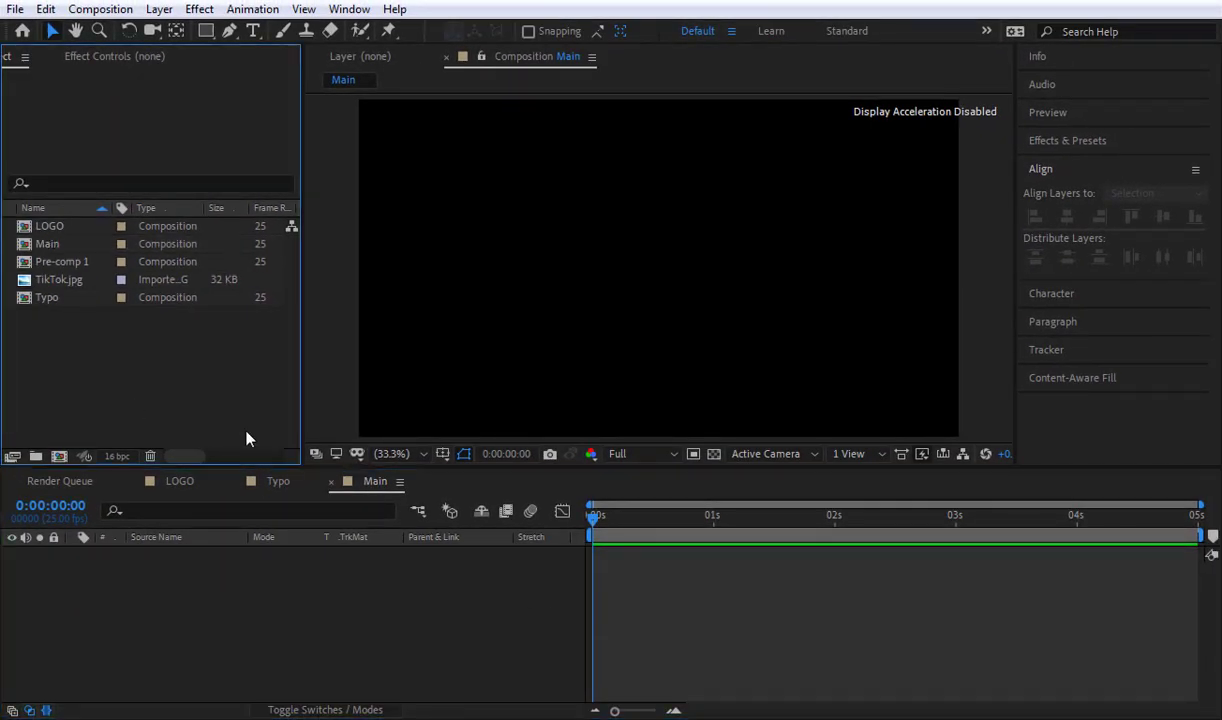
left_click(50, 244)
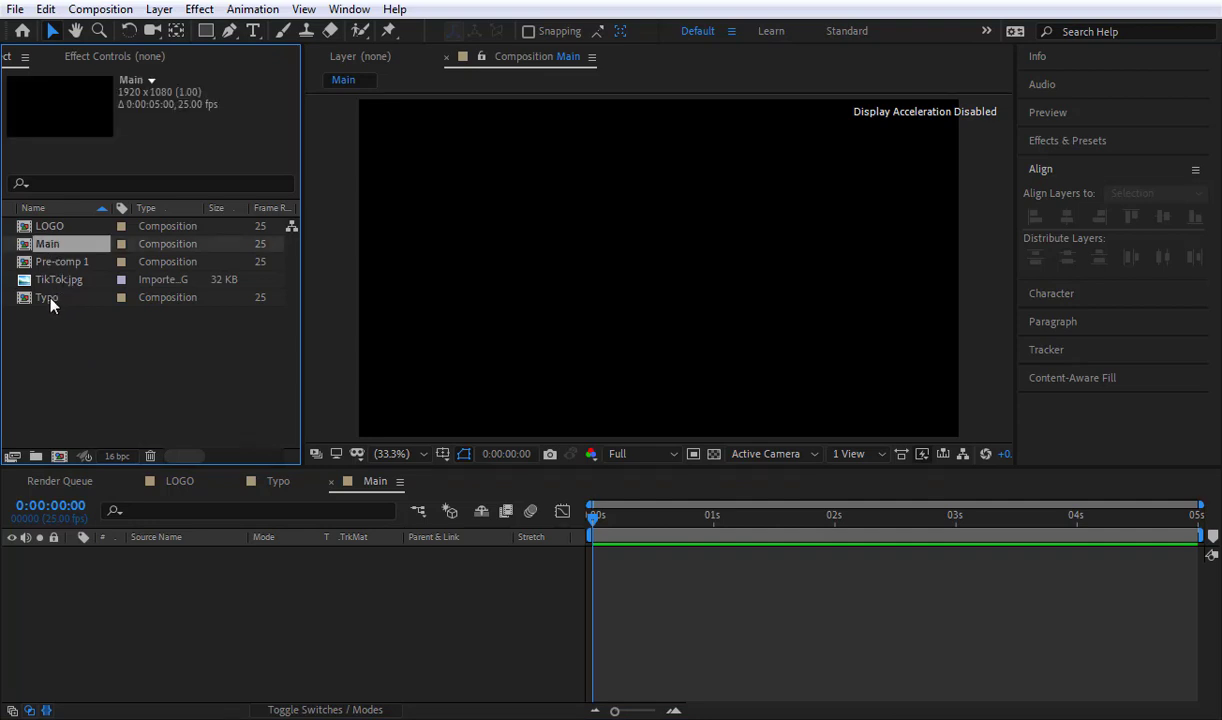
left_click_drag(50, 302, 497, 575)
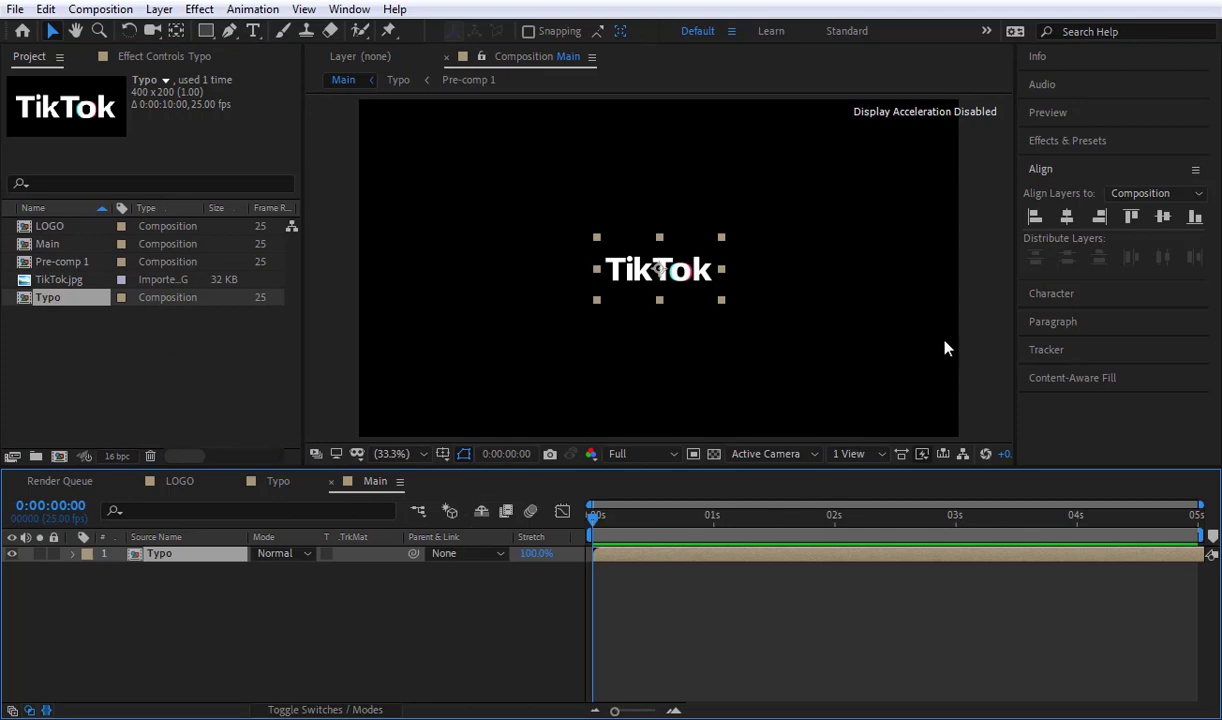
left_click(1163, 218)
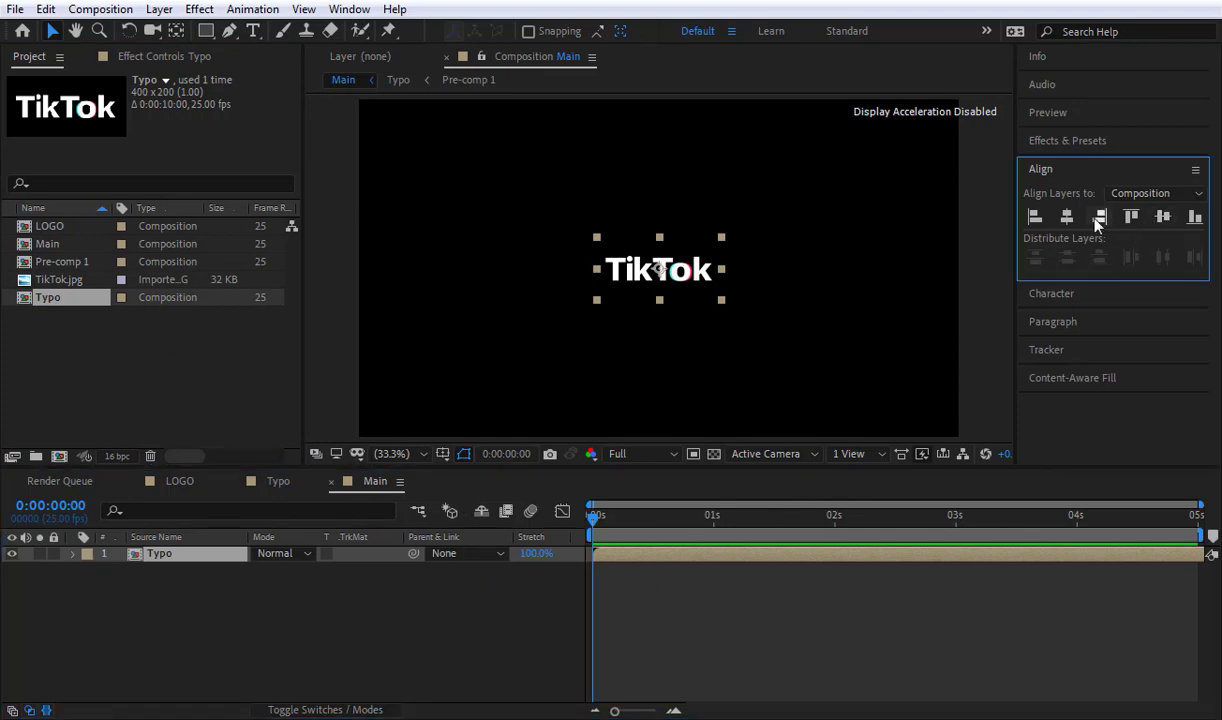
left_click(485, 609)
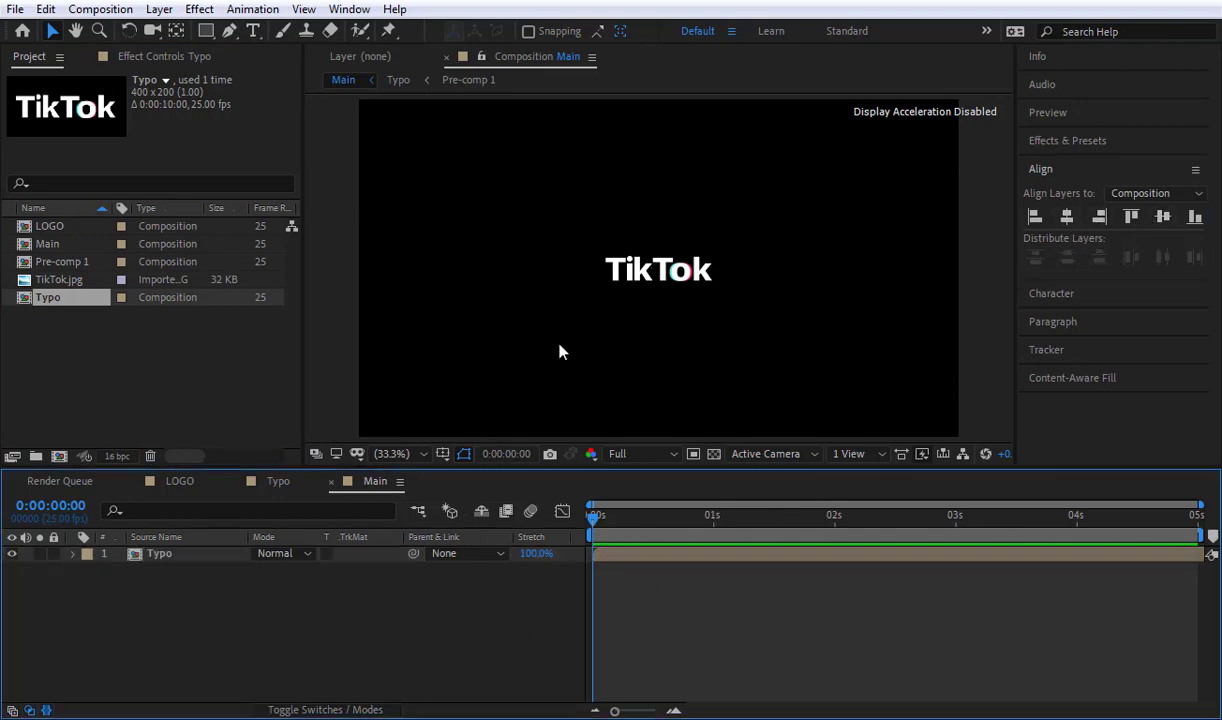
Step: Add the LOGO composition to Main beneath the Typo layer and align it to the center of the frame
left_click(98, 345)
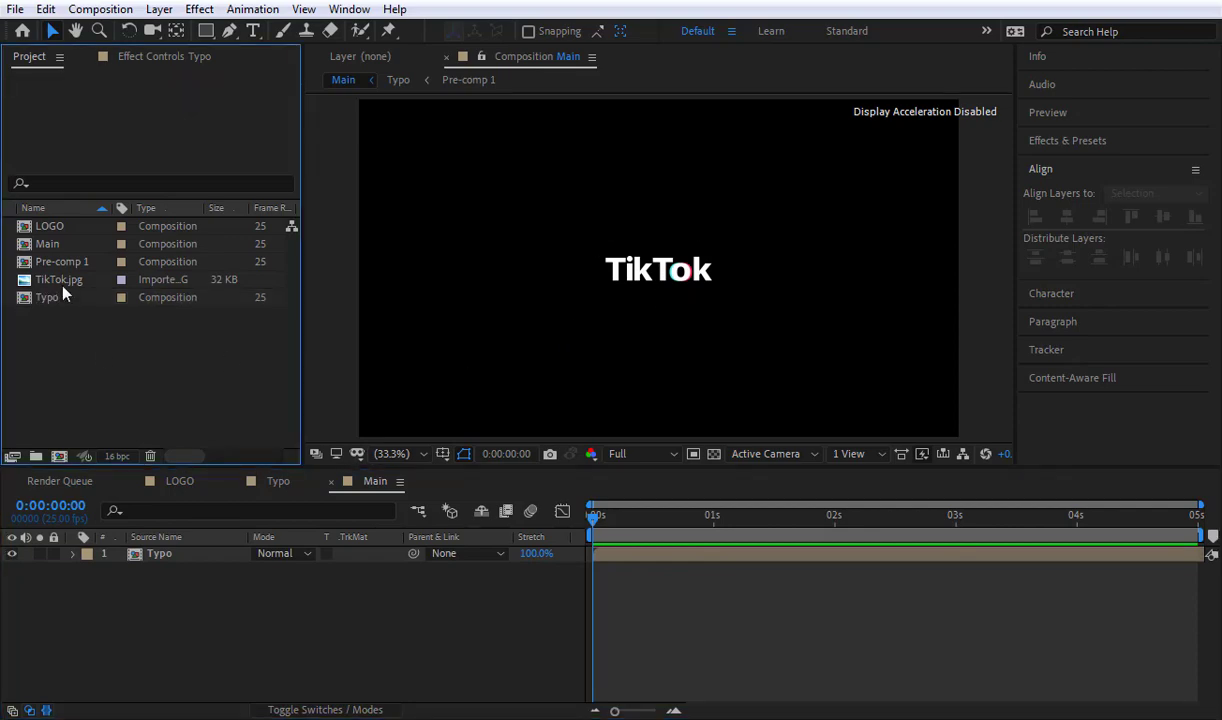
left_click(45, 224)
left_click_drag(40, 232, 299, 594)
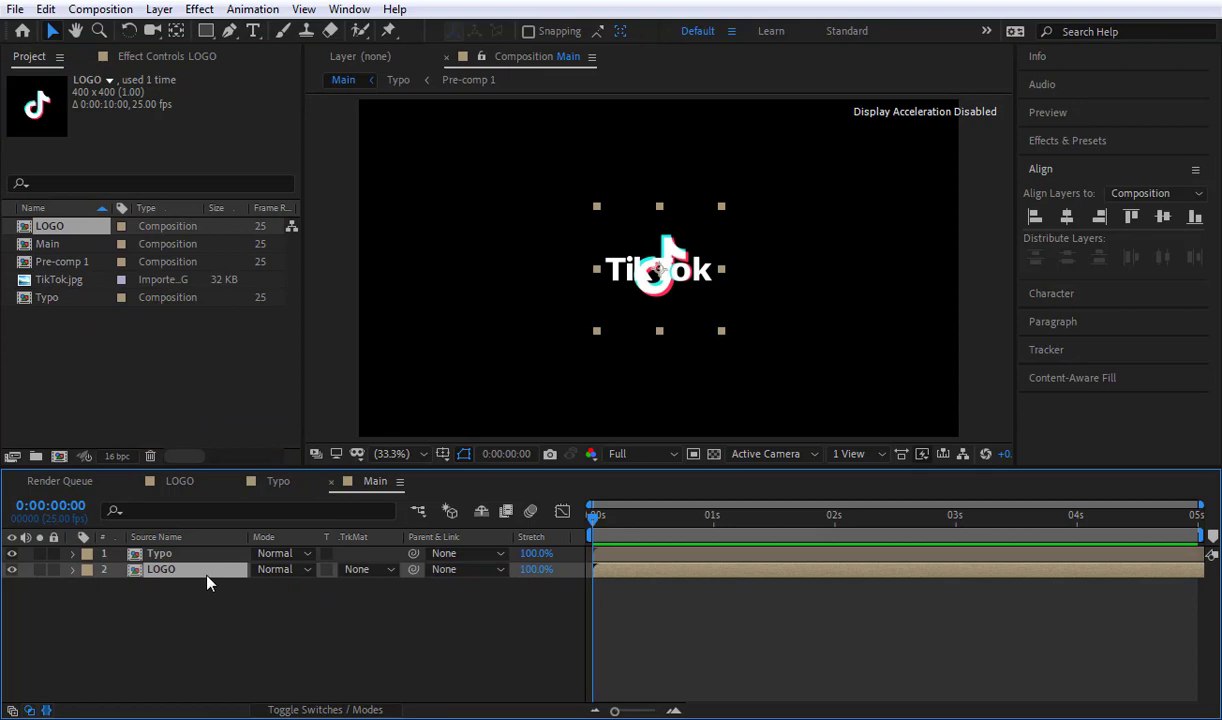
left_click(1067, 217)
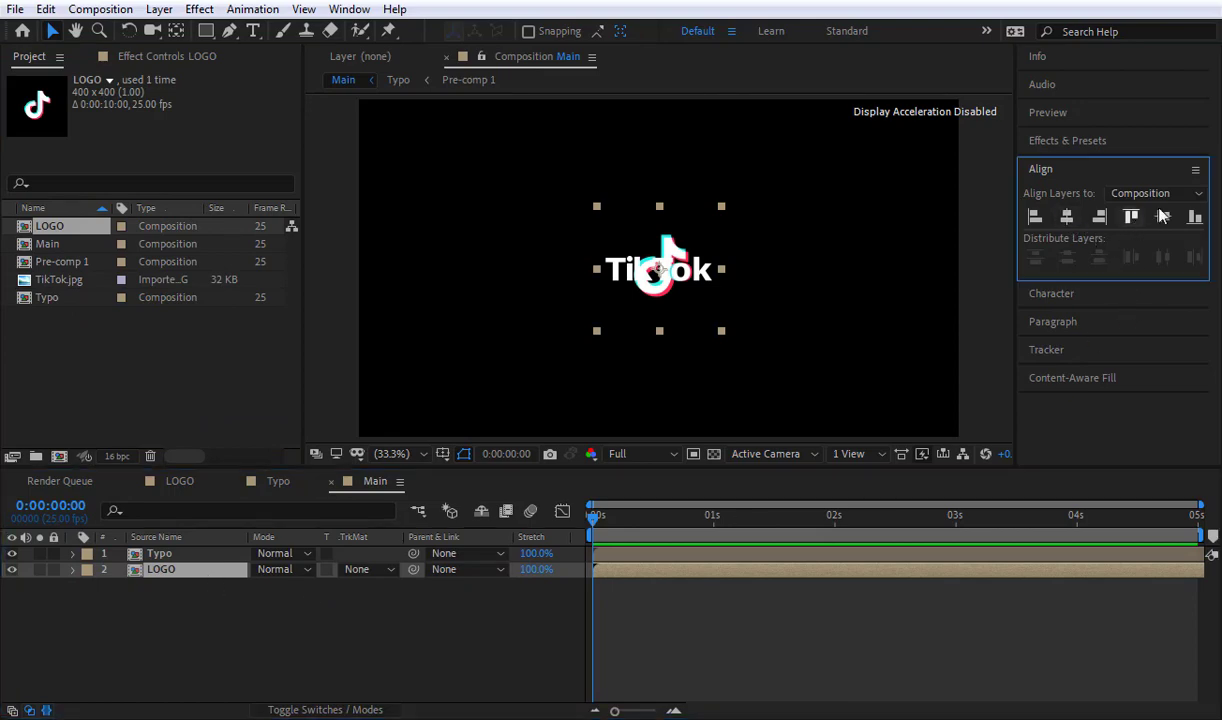
left_click(337, 656)
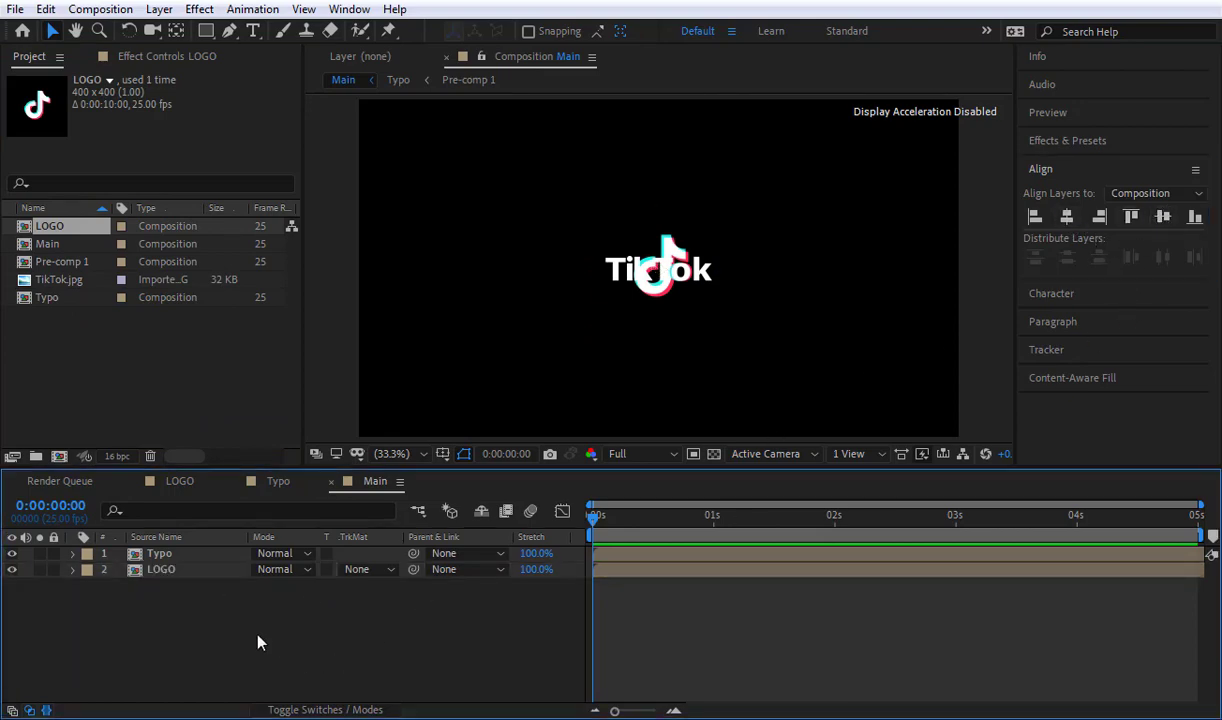
Step: Move the LOGO layer horizontally to X position 687 so the note sits in front of the wordmark
left_click(182, 575)
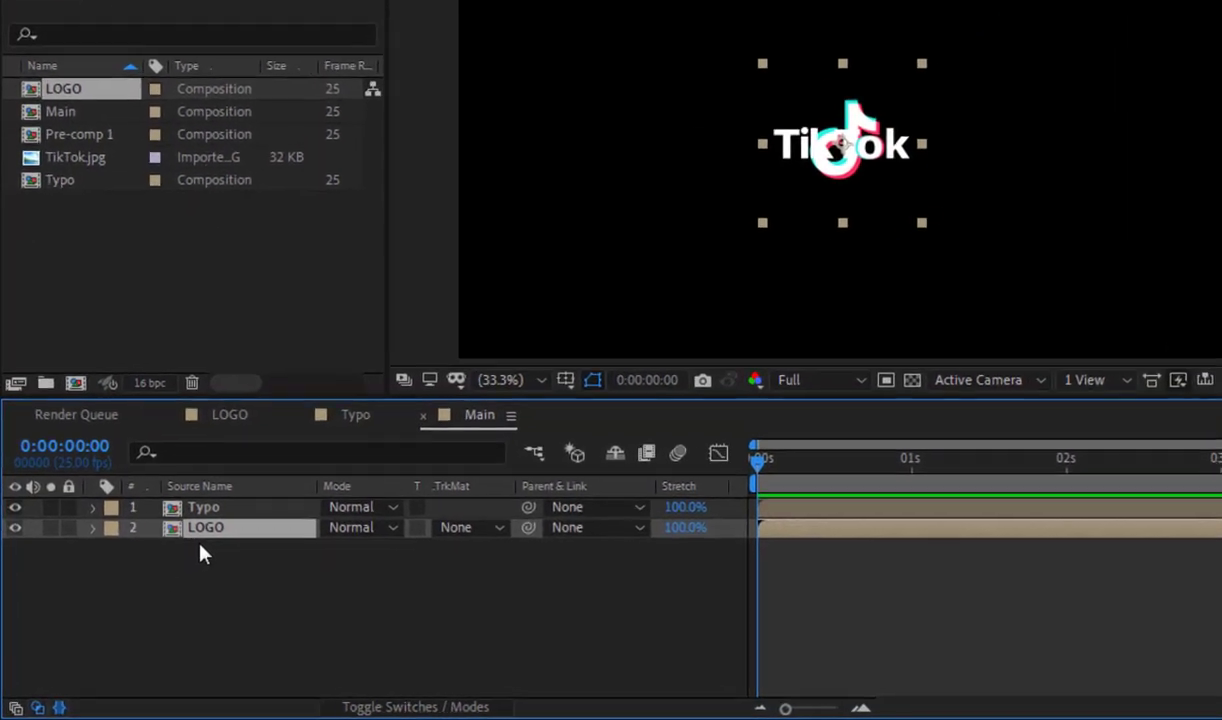
key("p")
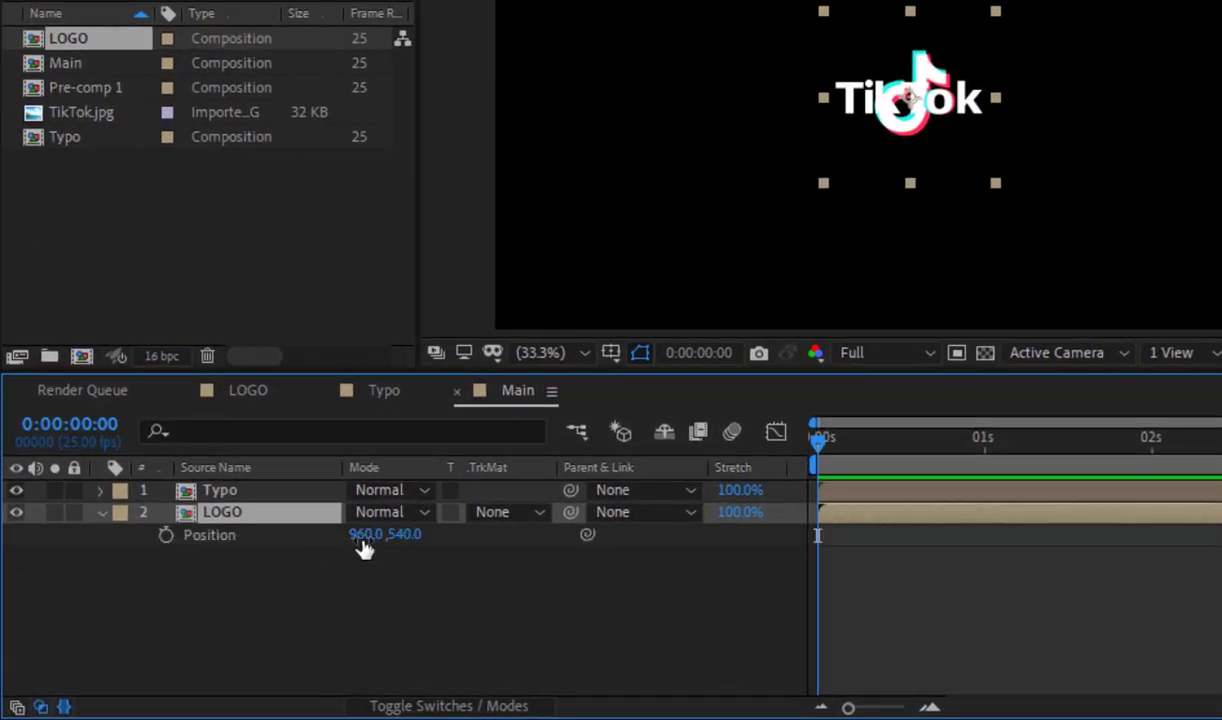
left_click_drag(364, 548, 4, 549)
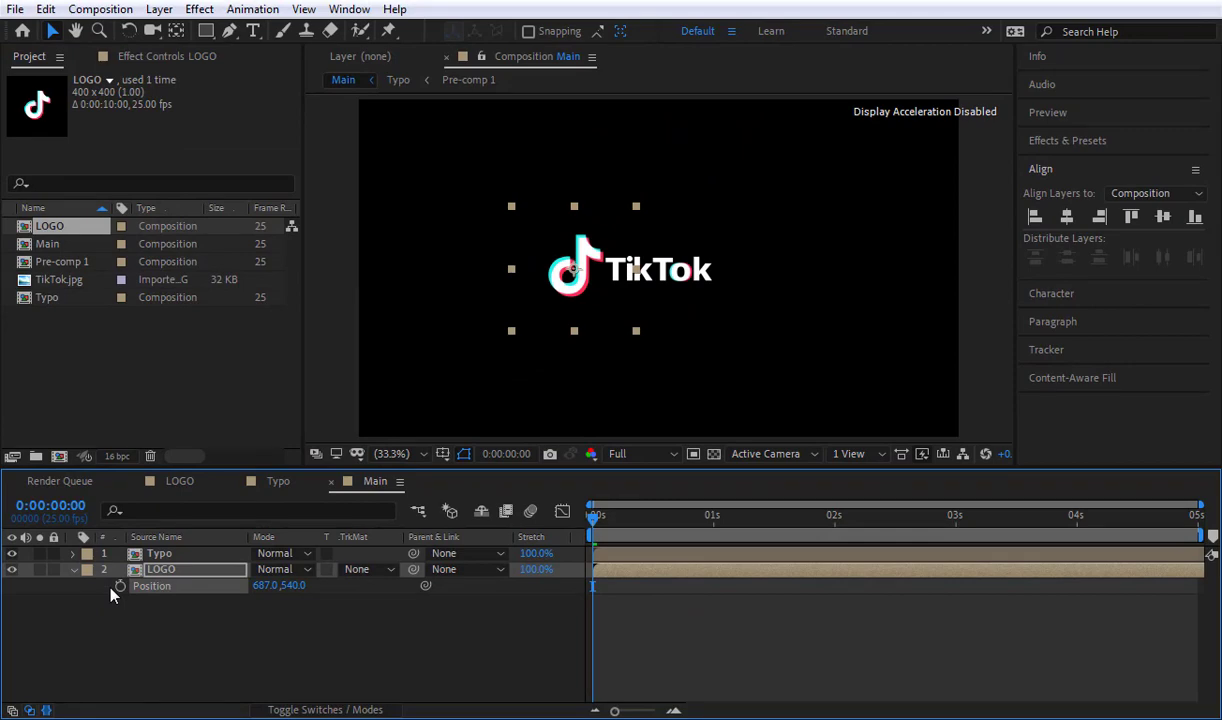
Step: Scale the LOGO layer to 80% and shift it closer to the wordmark, at X position 697
key("shift+s")
left_click(281, 601)
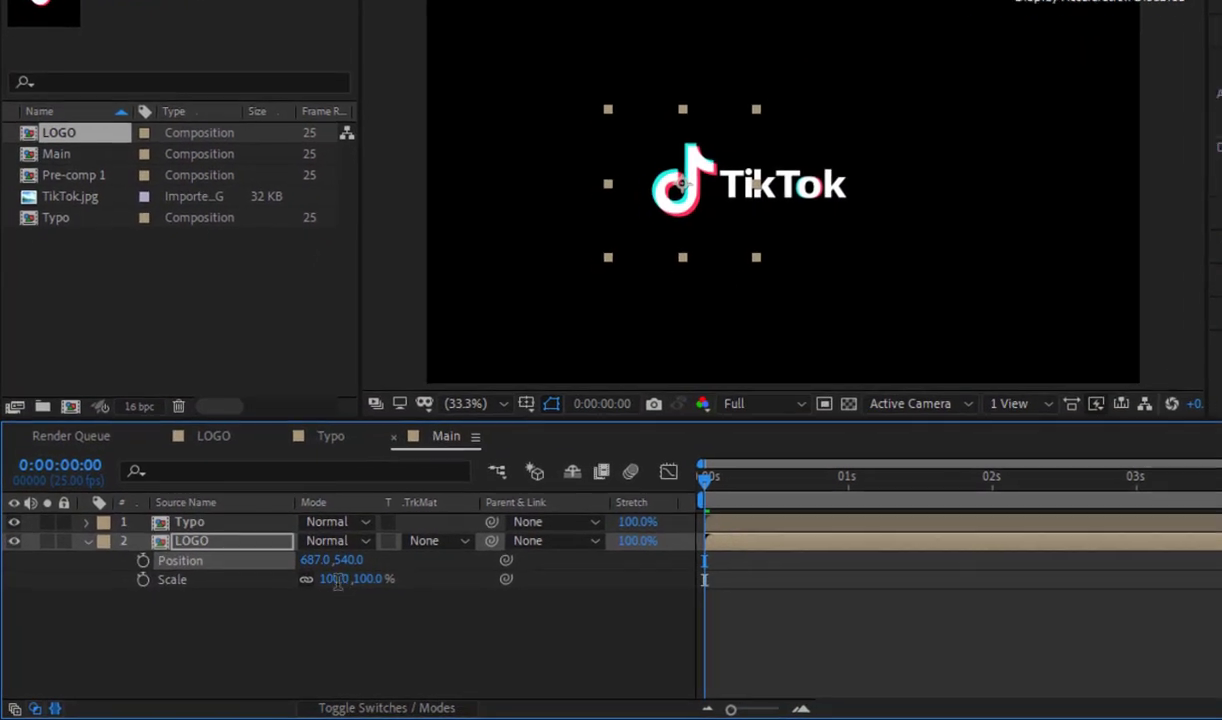
type("80")
key("Return")
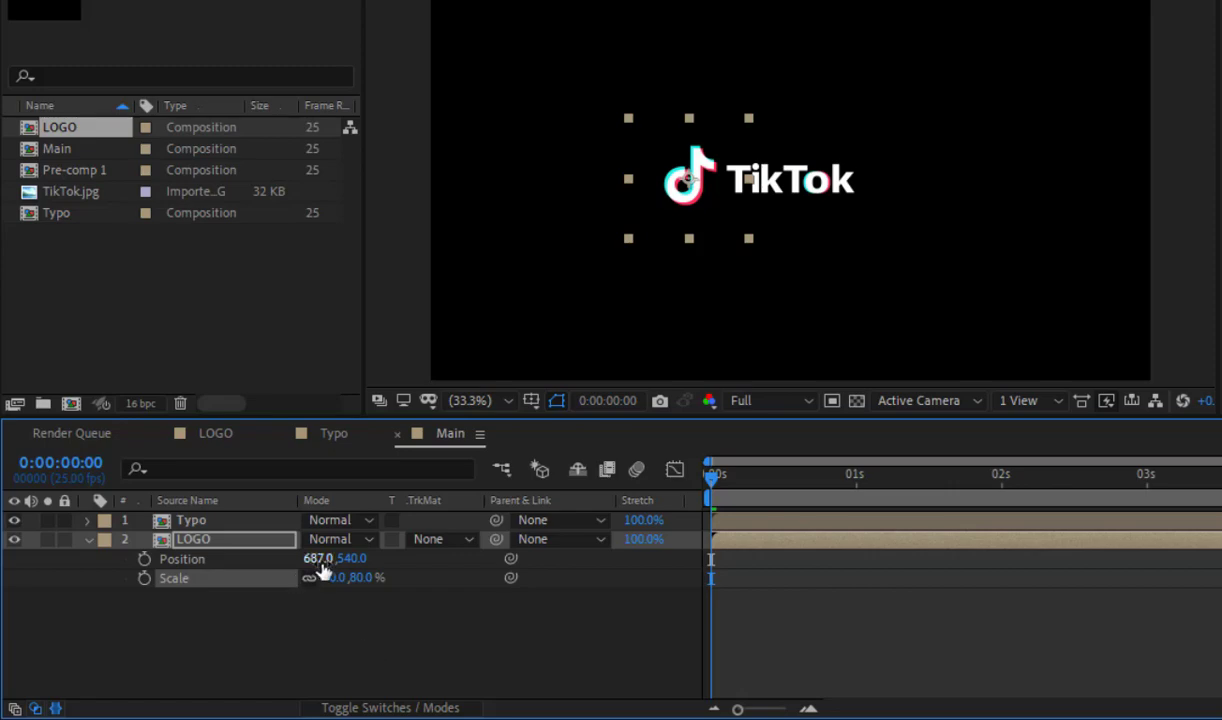
left_click_drag(320, 563, 330, 563)
left_click(336, 633)
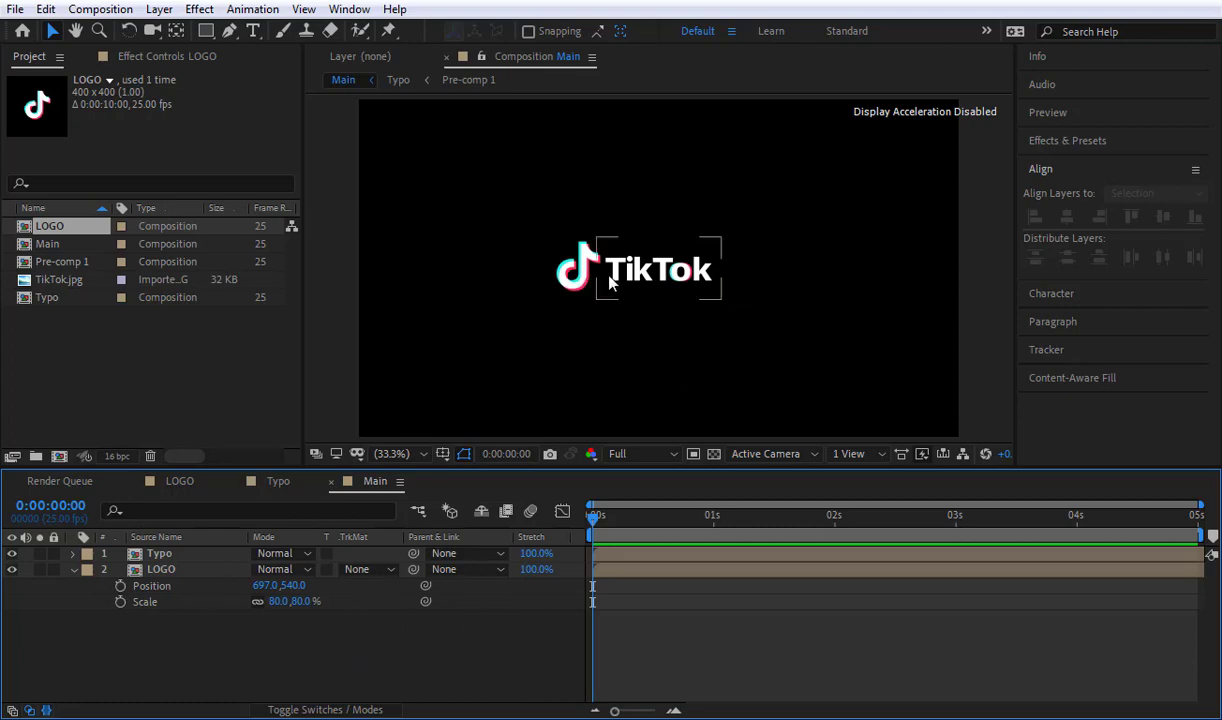
Step: Hide the LOGO layer and draw a white-filled rectangle directly beneath the TikTok wordmark, slightly wider than the text
left_click(12, 570)
left_click(75, 569)
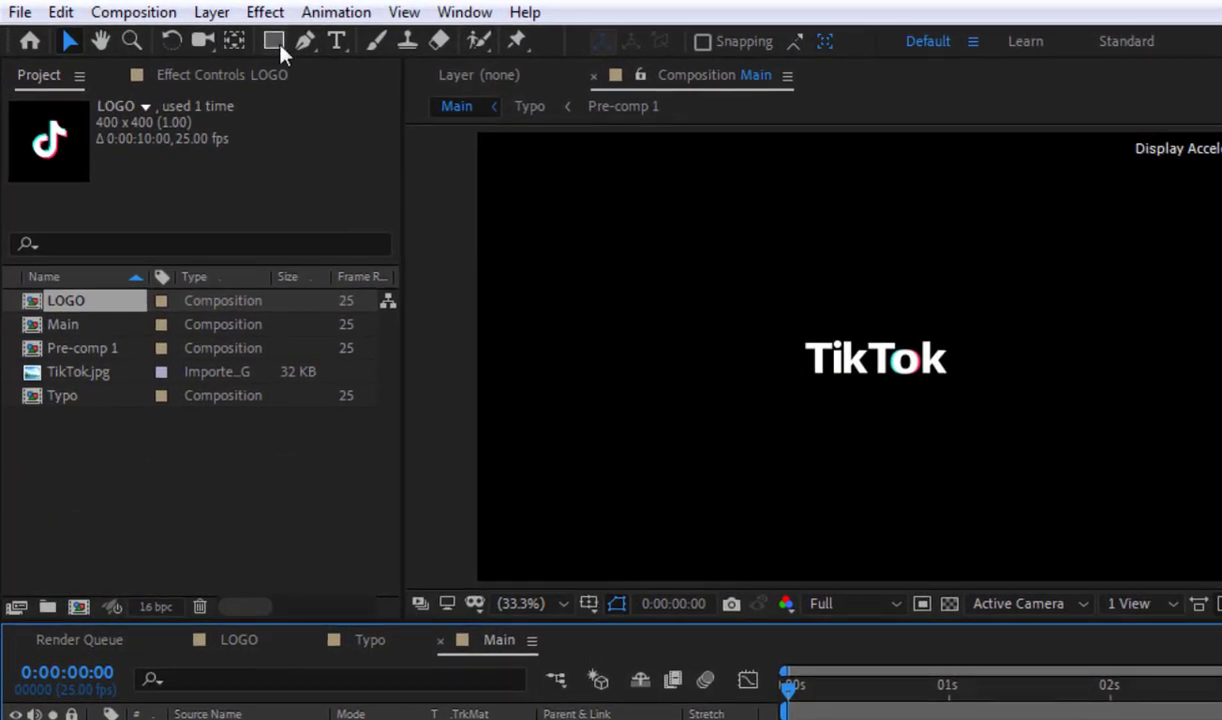
left_click(279, 45)
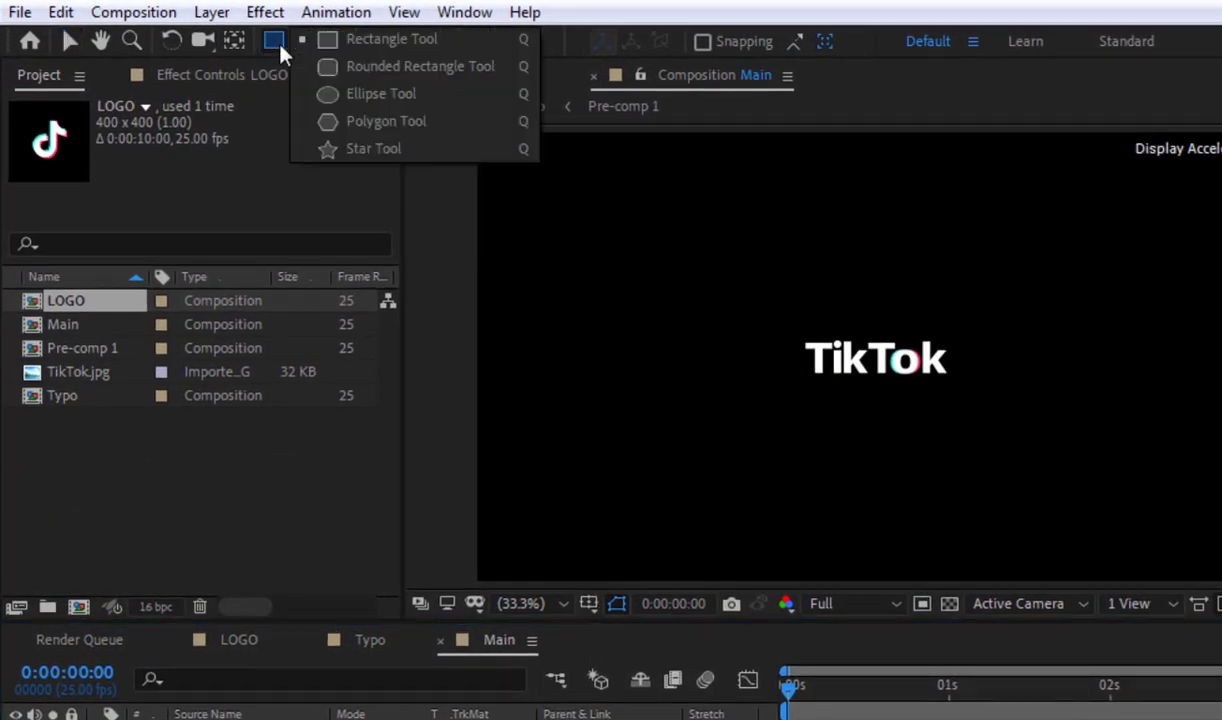
left_click(390, 40)
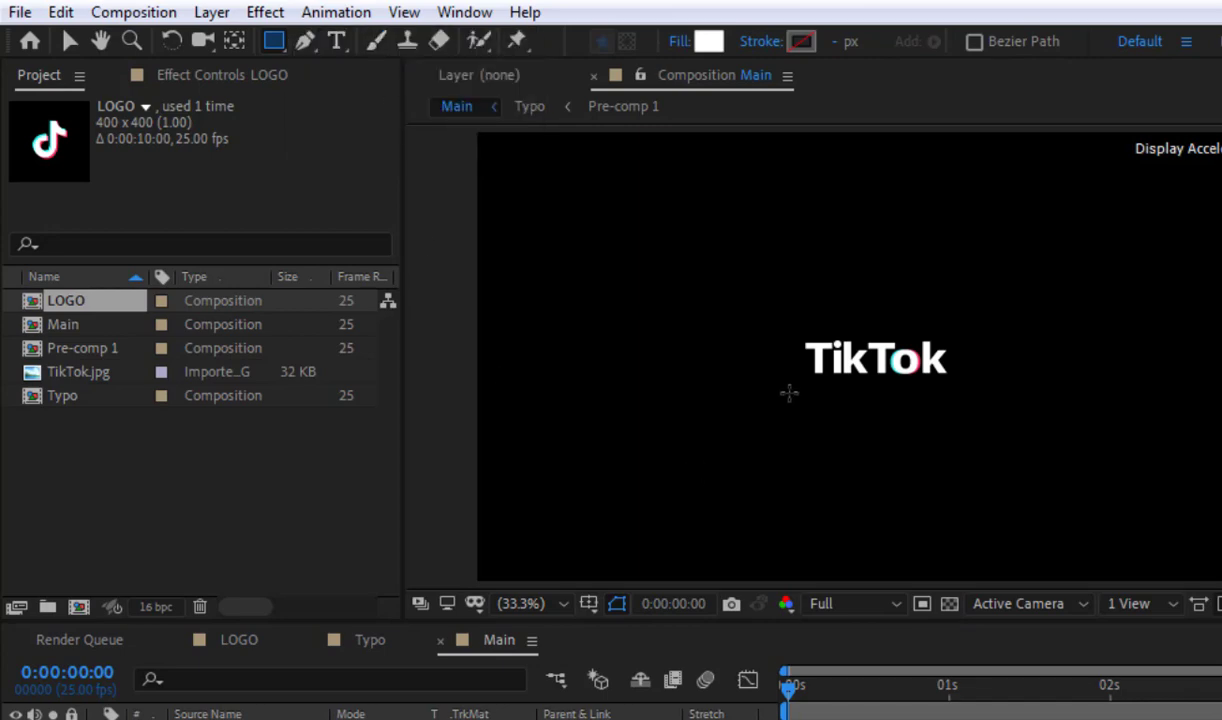
left_click_drag(779, 382, 907, 411)
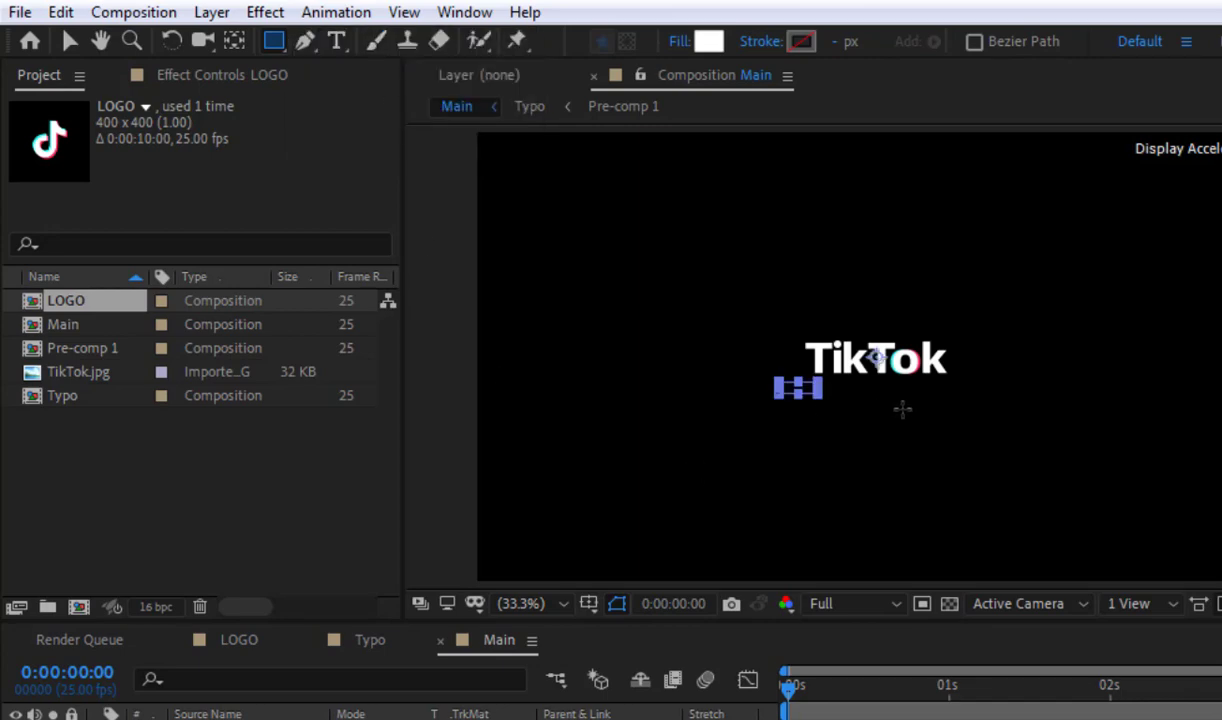
left_click_drag(816, 386, 850, 412)
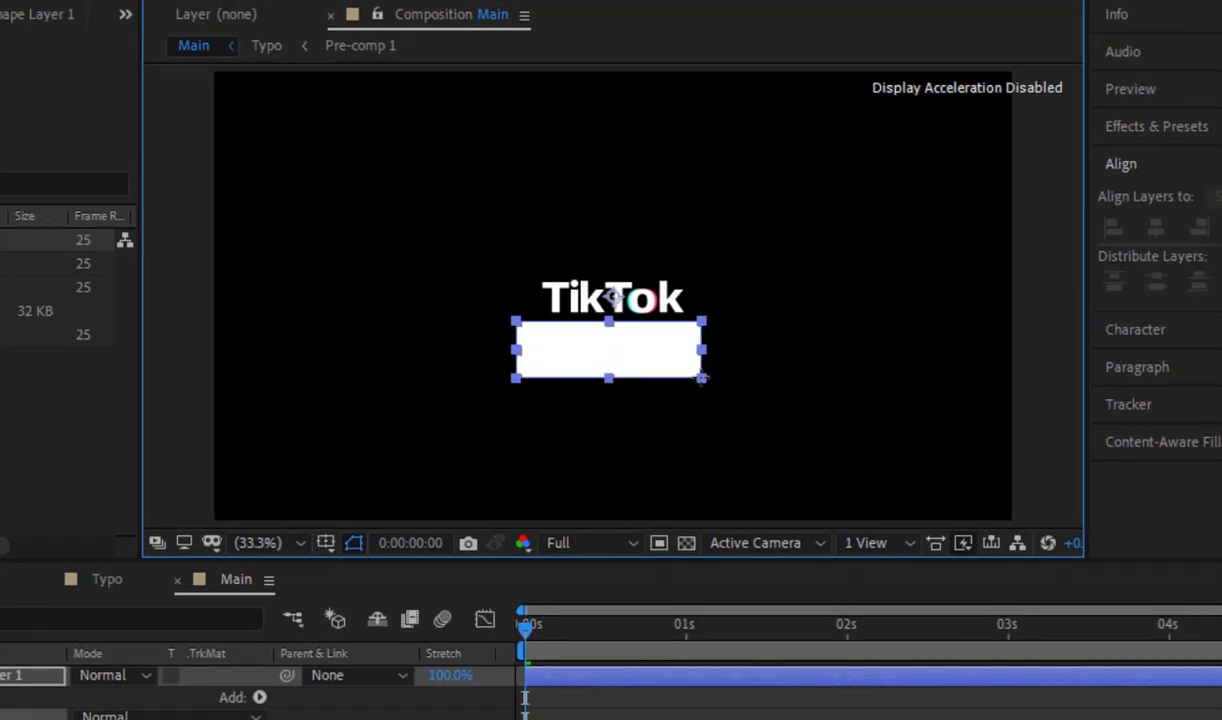
left_click_drag(701, 378, 703, 378)
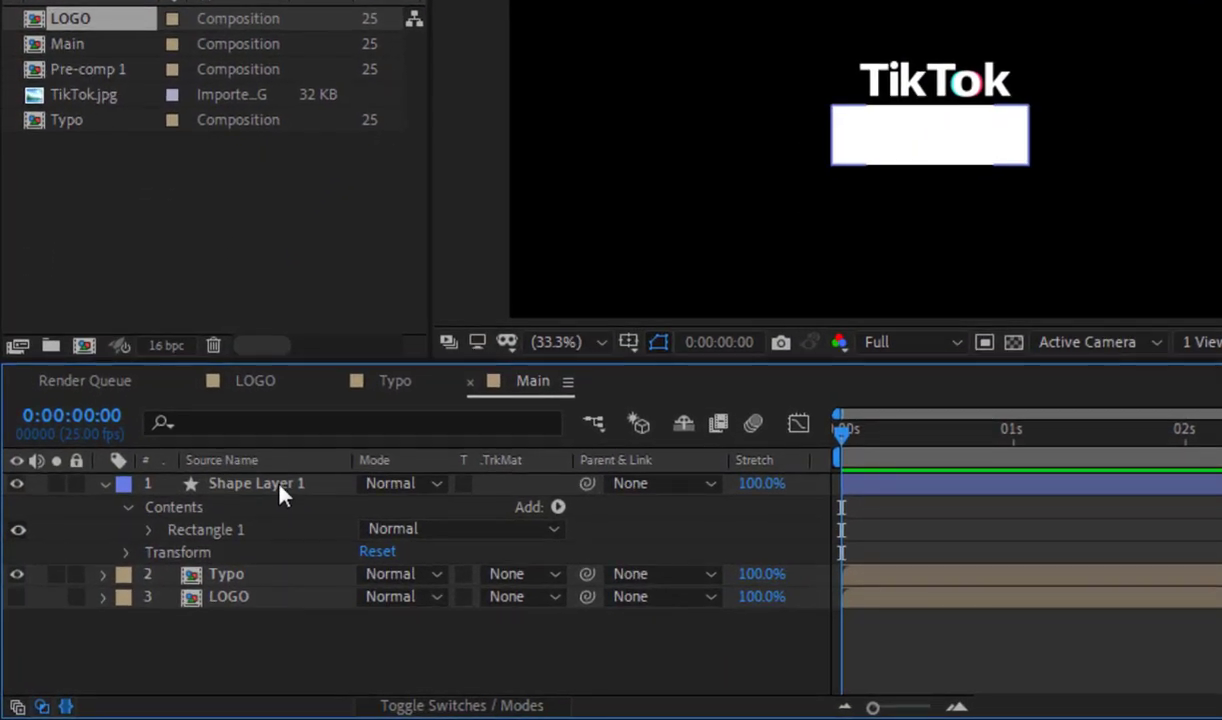
Step: Rename the rectangle's shape layer as Mask
left_click(281, 487)
key("Return")
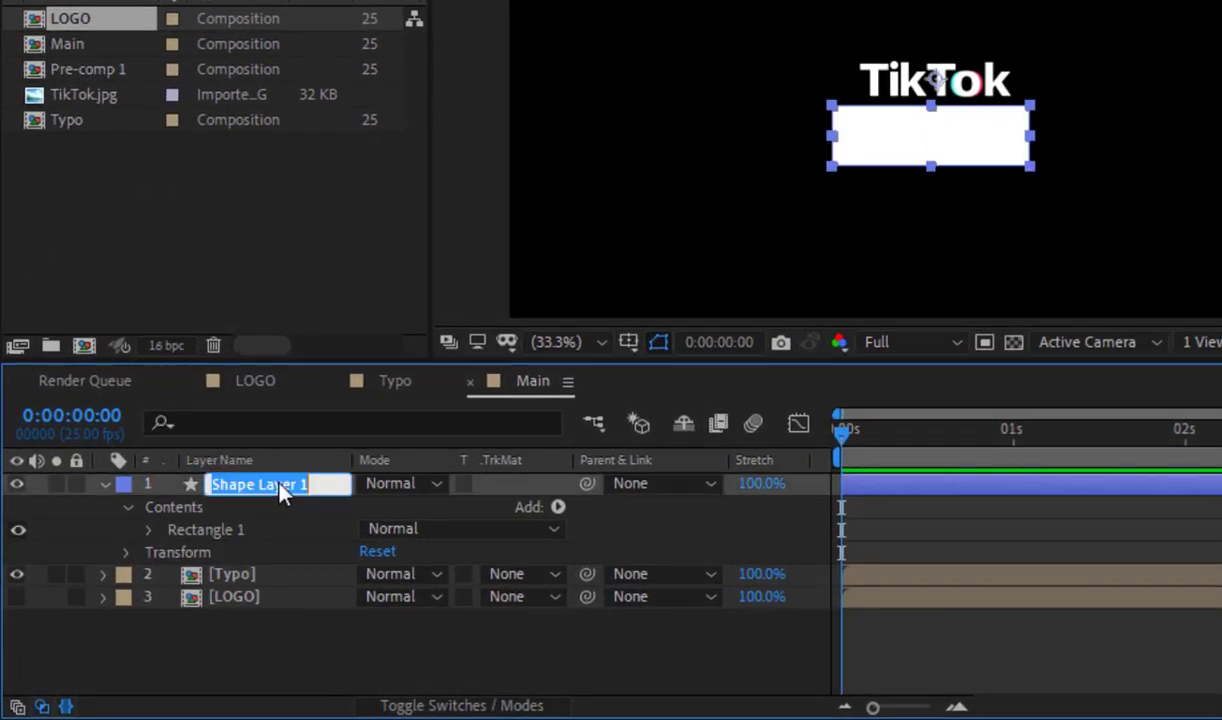
type("Mask")
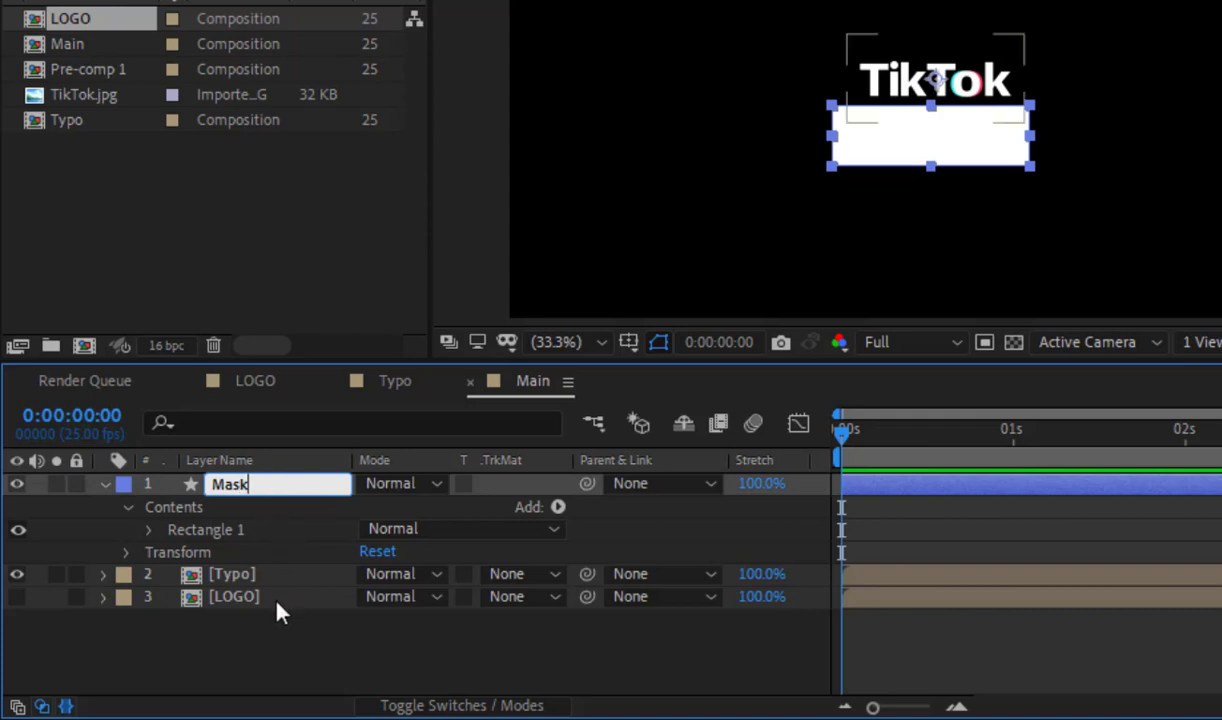
left_click(284, 630)
Step: Set the Typo layer's track matte to Alpha Inverted Matte "Mask"
left_click(245, 573)
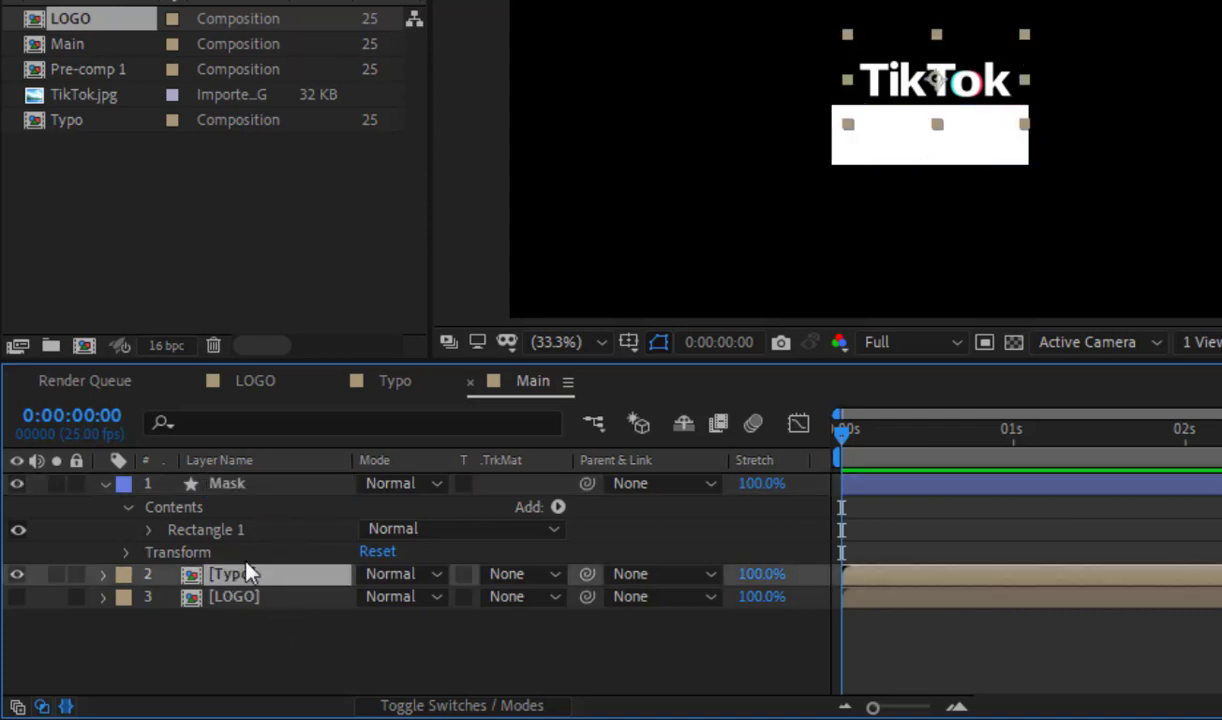
left_click(107, 484)
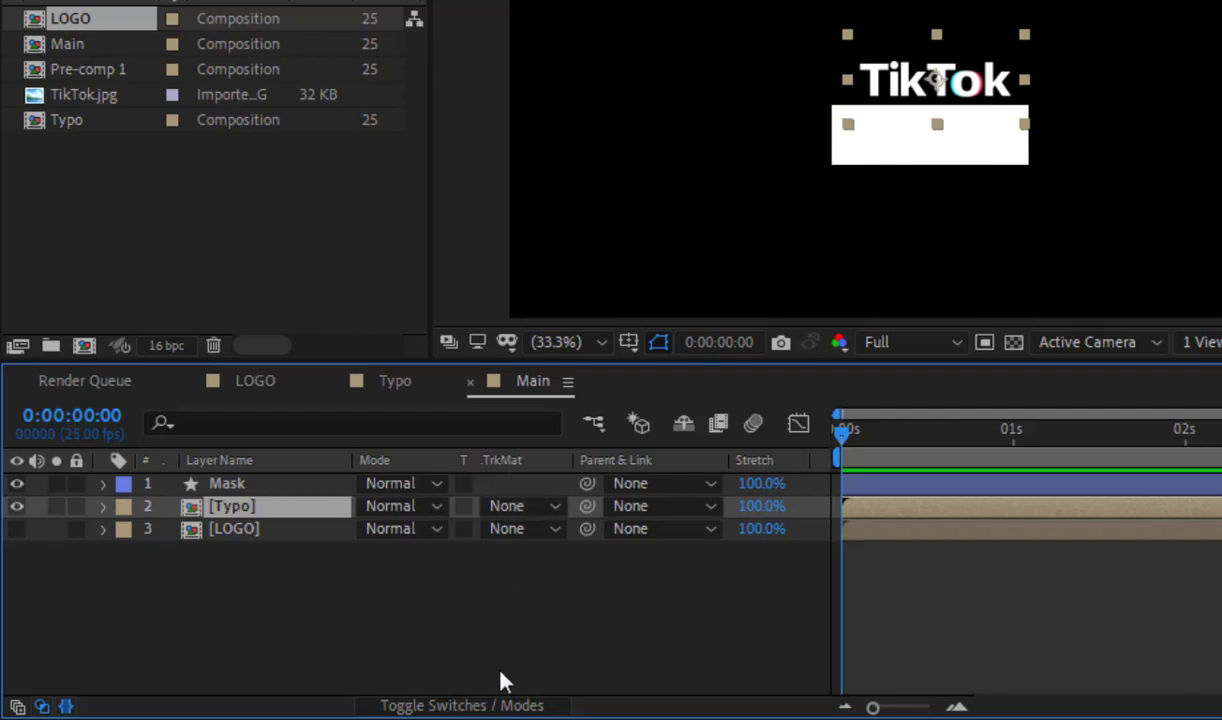
left_click(491, 706)
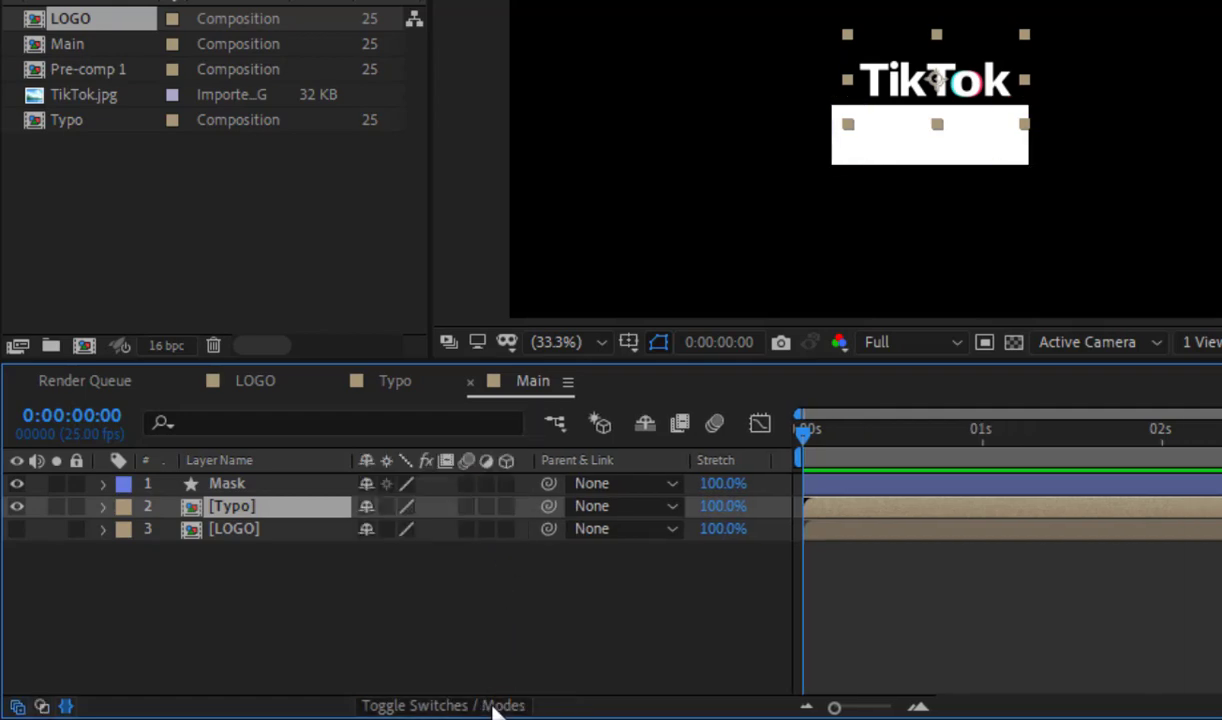
left_click(491, 706)
left_click(505, 507)
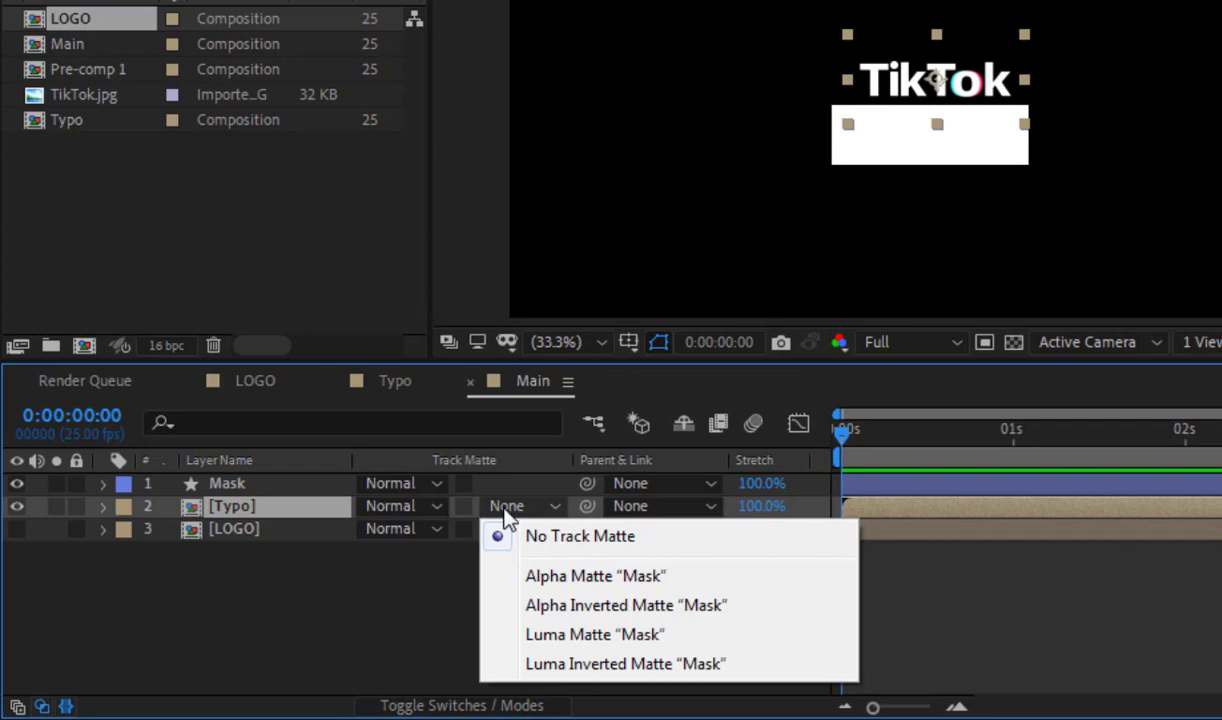
left_click(541, 606)
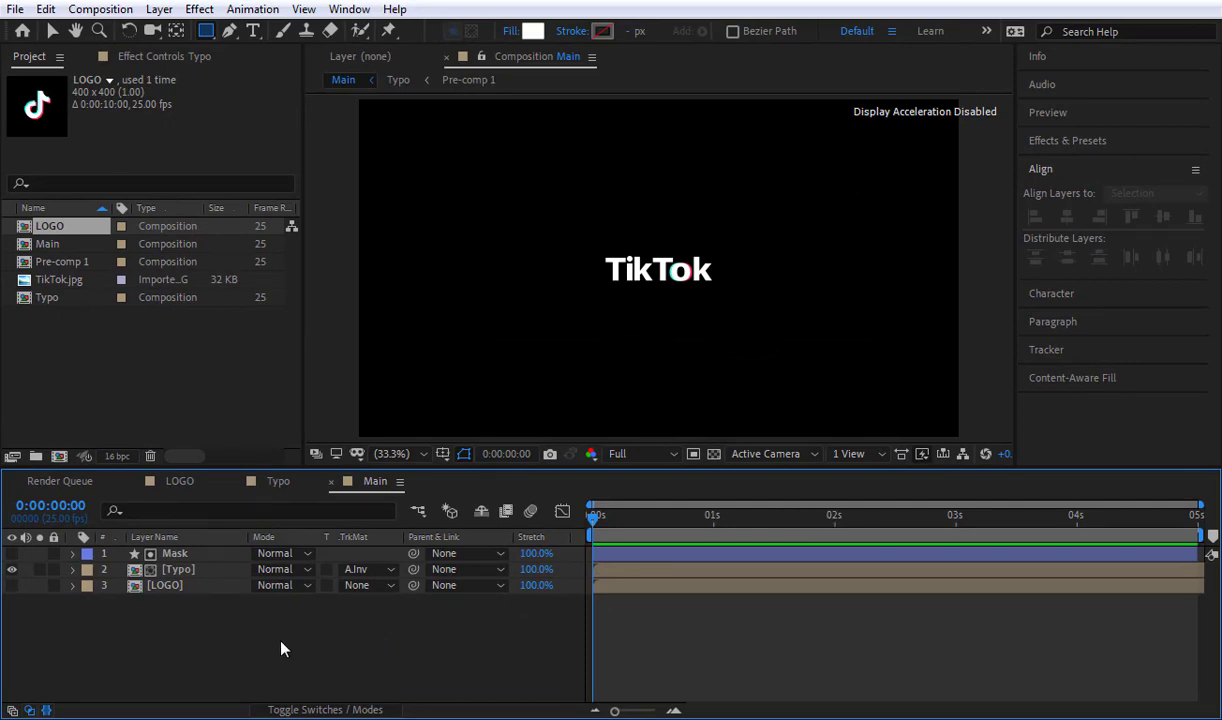
Step: Enable Position keyframing on the Typo layer and place its first keyframe at 0:00:00:10
left_click(226, 571)
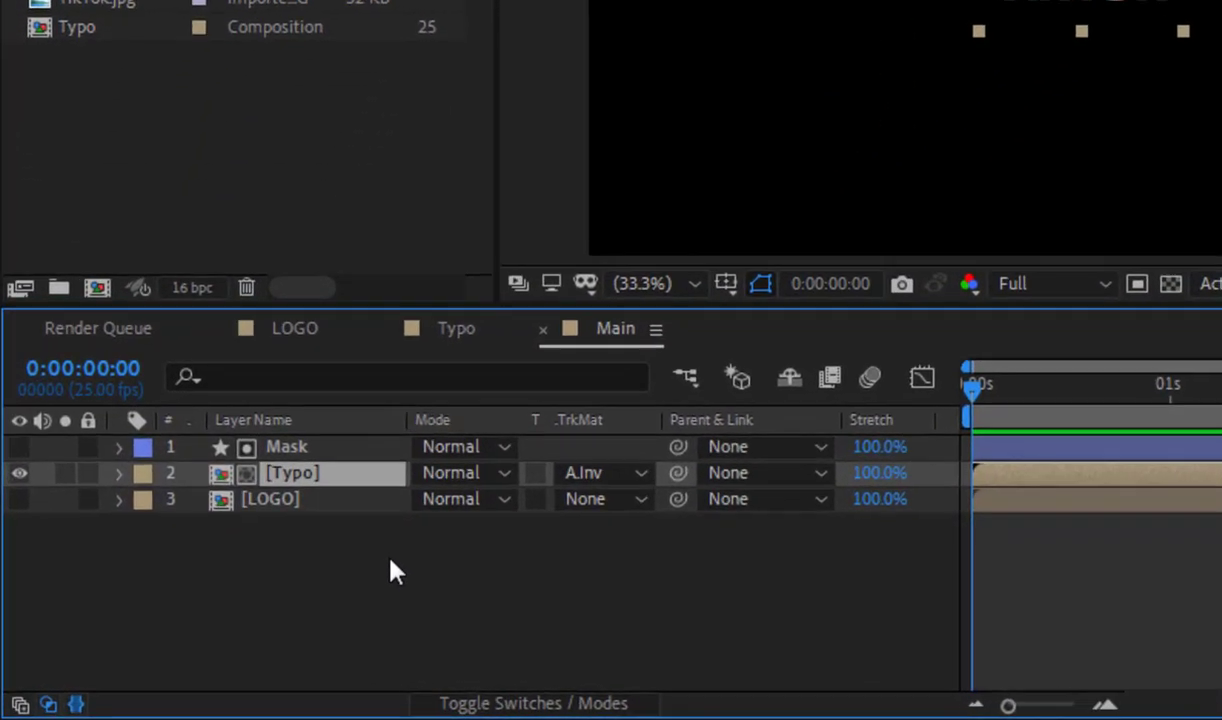
key("p")
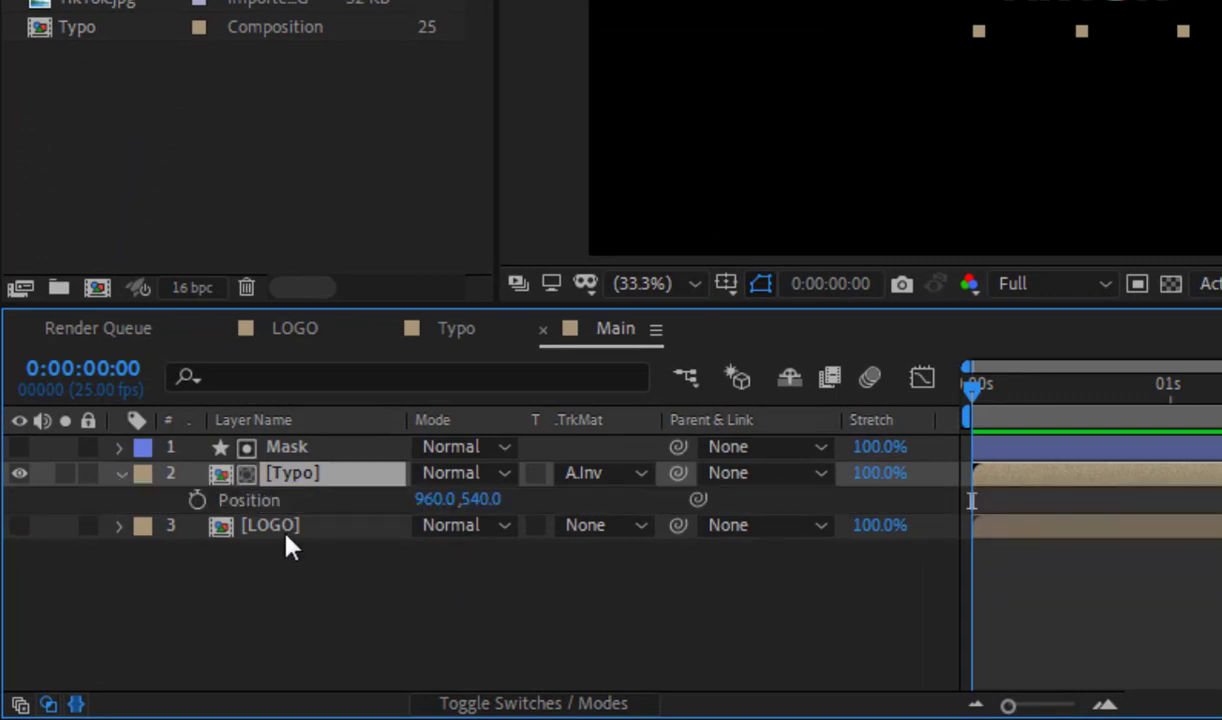
left_click(197, 500)
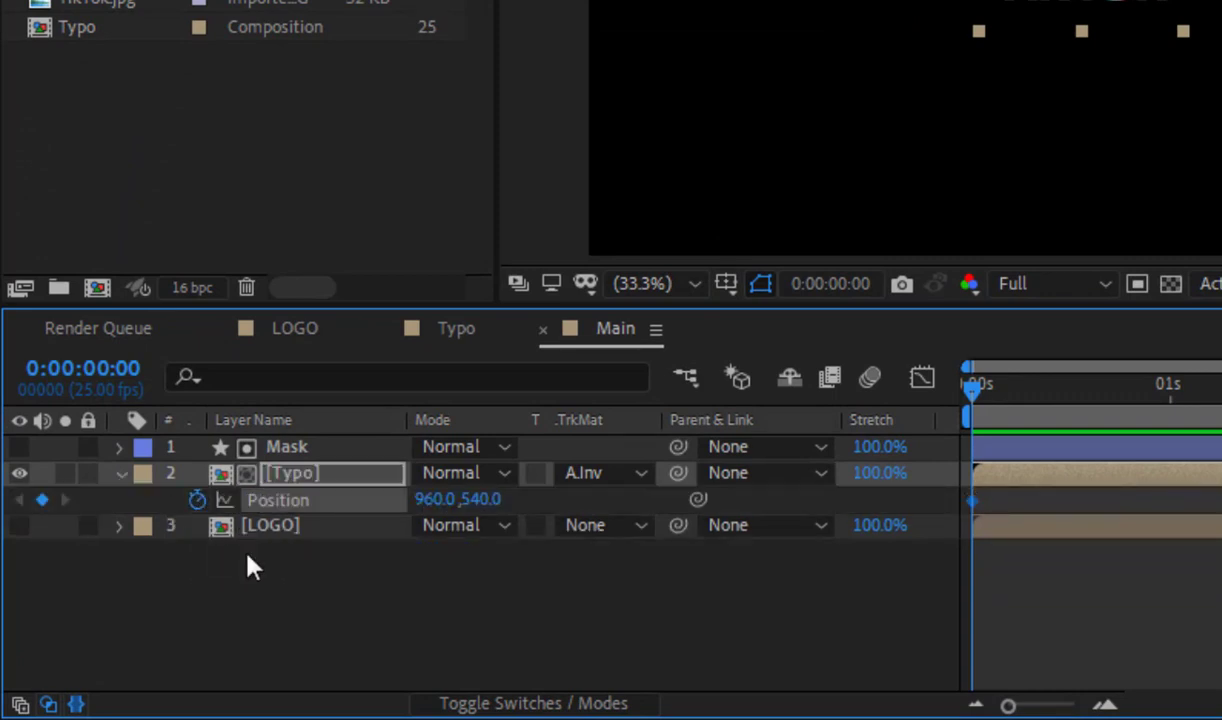
left_click(120, 372)
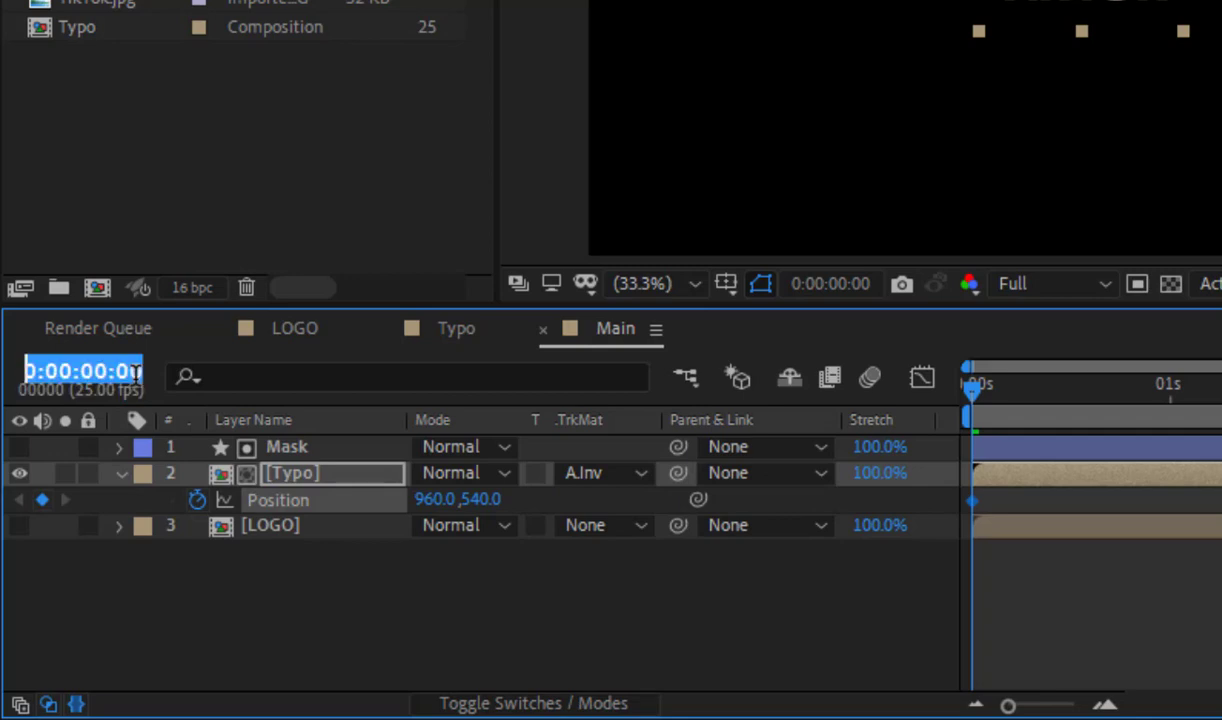
left_click(120, 380)
left_click_drag(120, 372, 220, 371)
type("10")
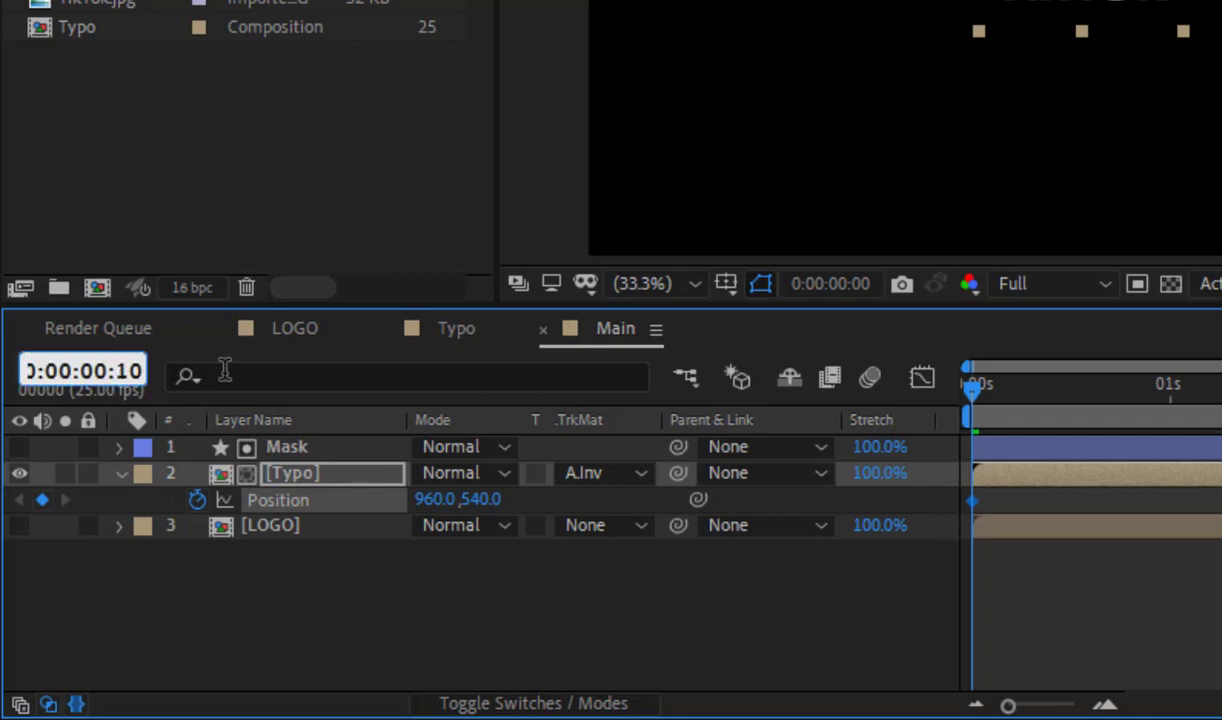
key("Return")
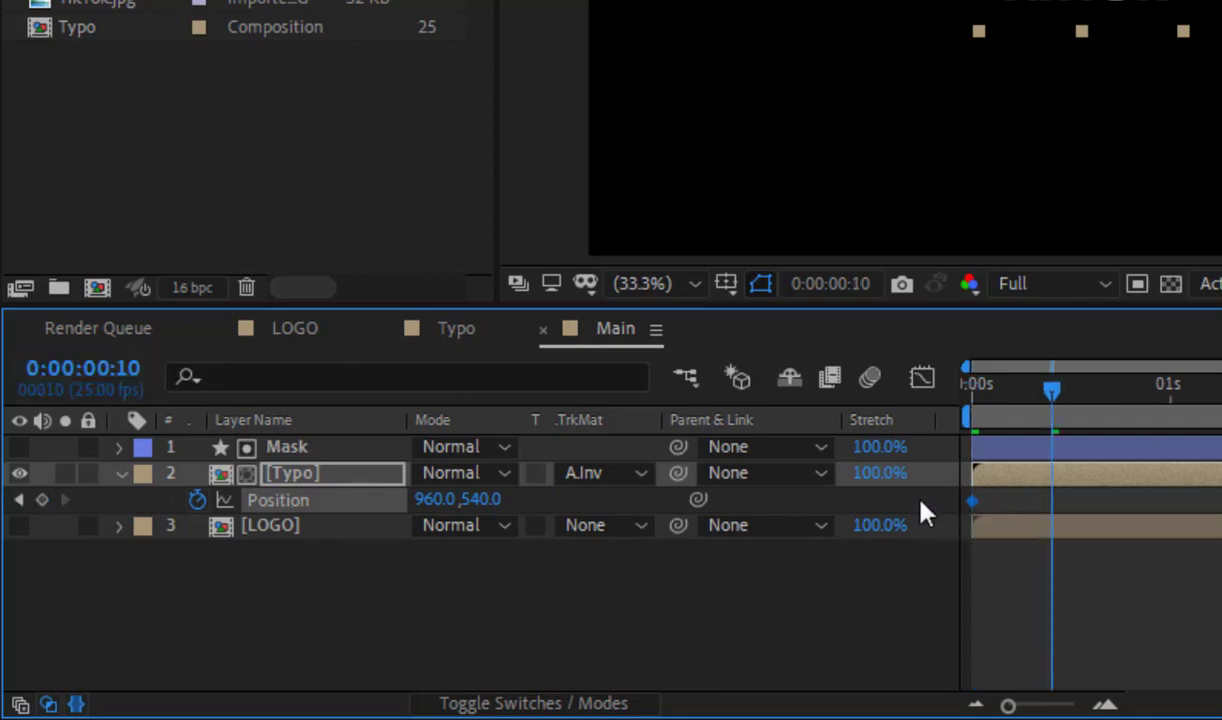
left_click_drag(977, 503, 1045, 518)
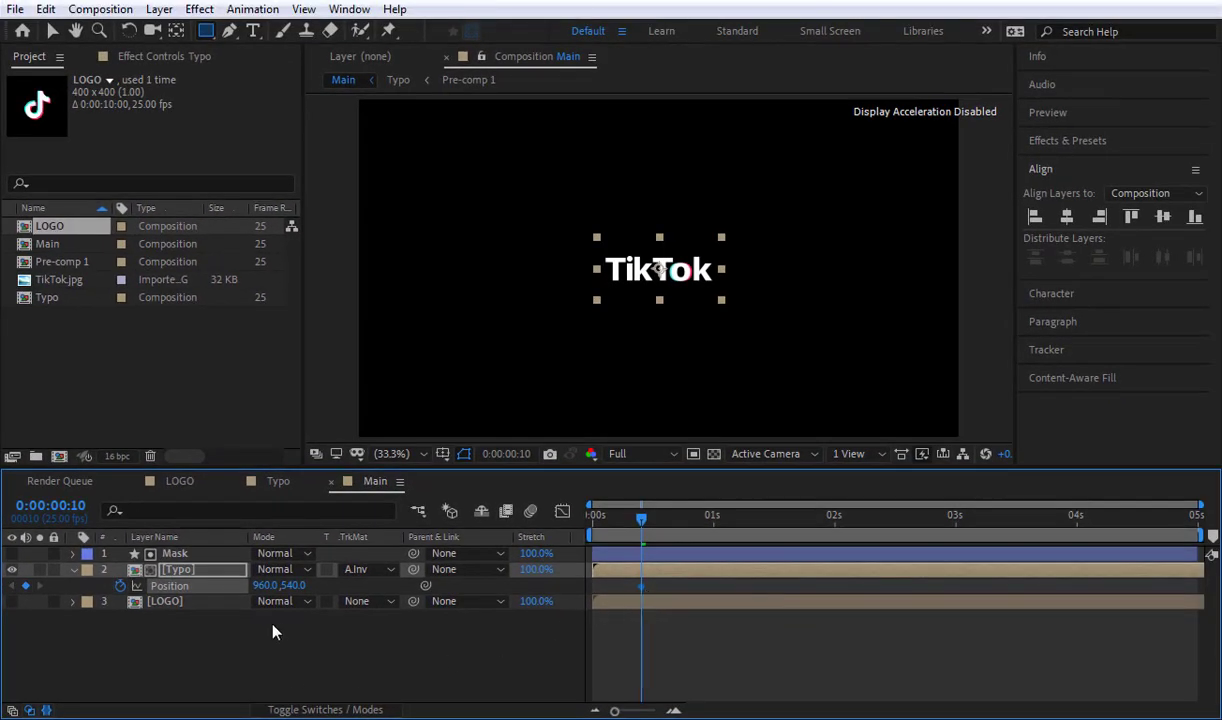
Step: Keyframe the Typo layer's Y position at 530 on frame 11 and at 645 on frame 20
key("Page_Down")
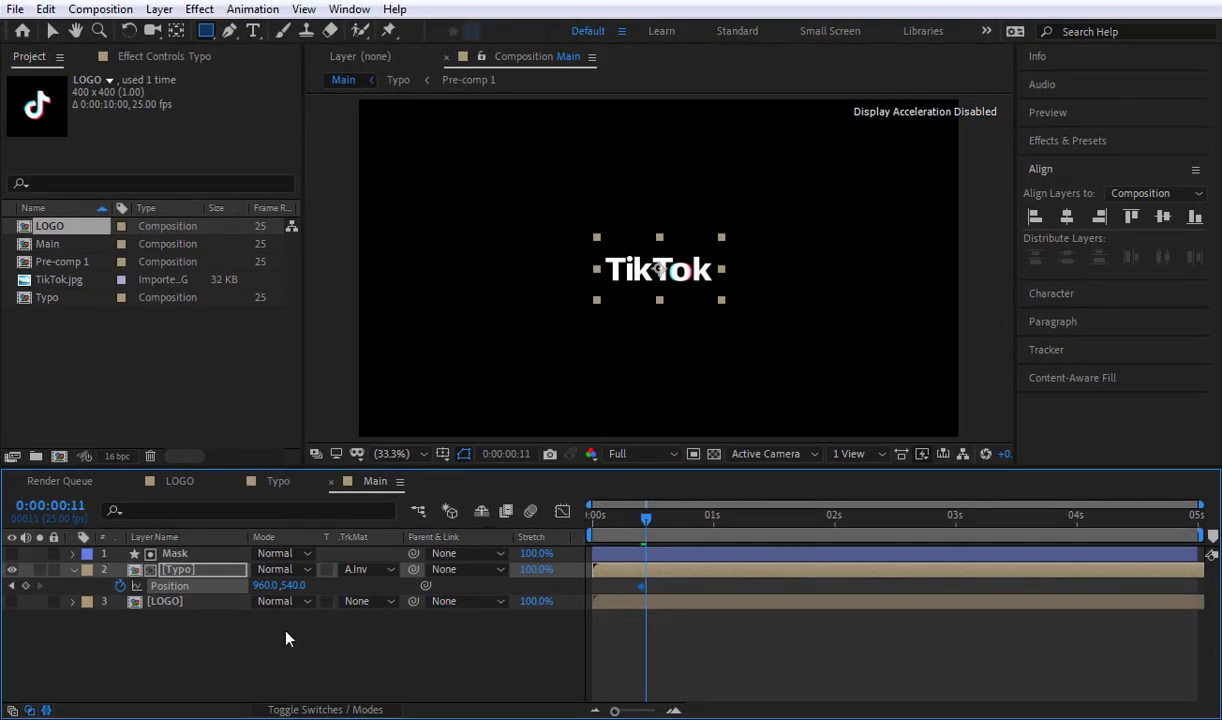
left_click_drag(293, 585, 311, 655)
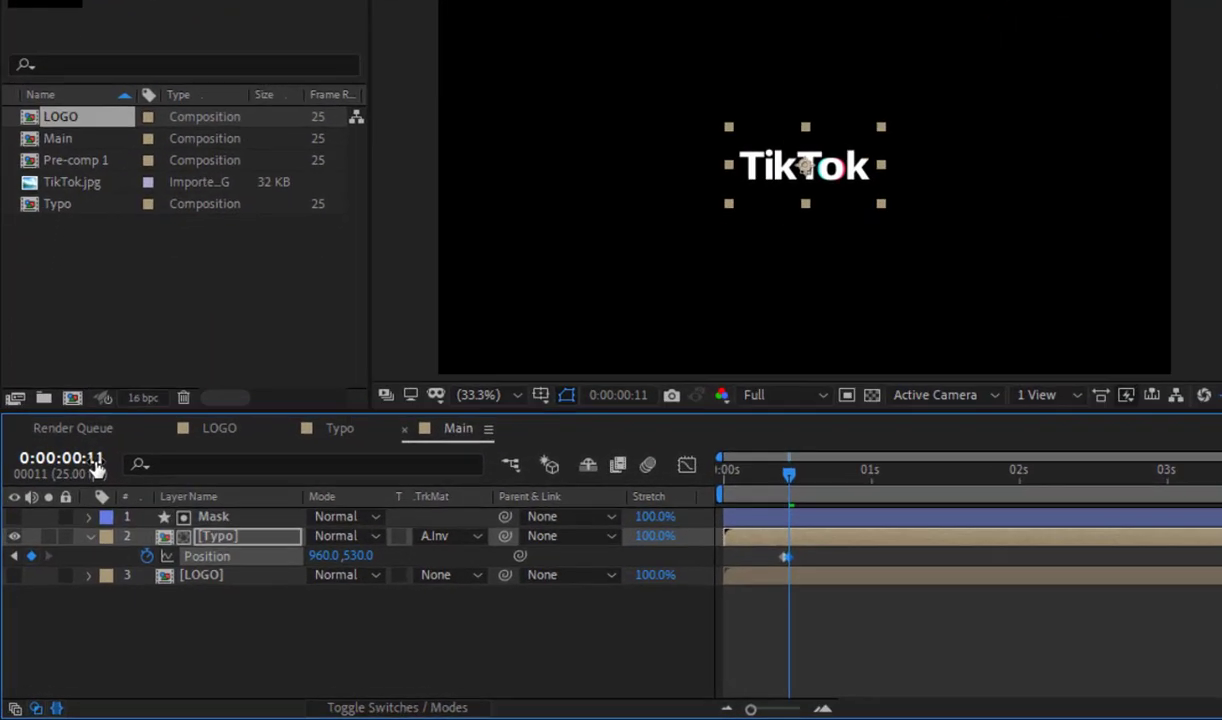
left_click(78, 506)
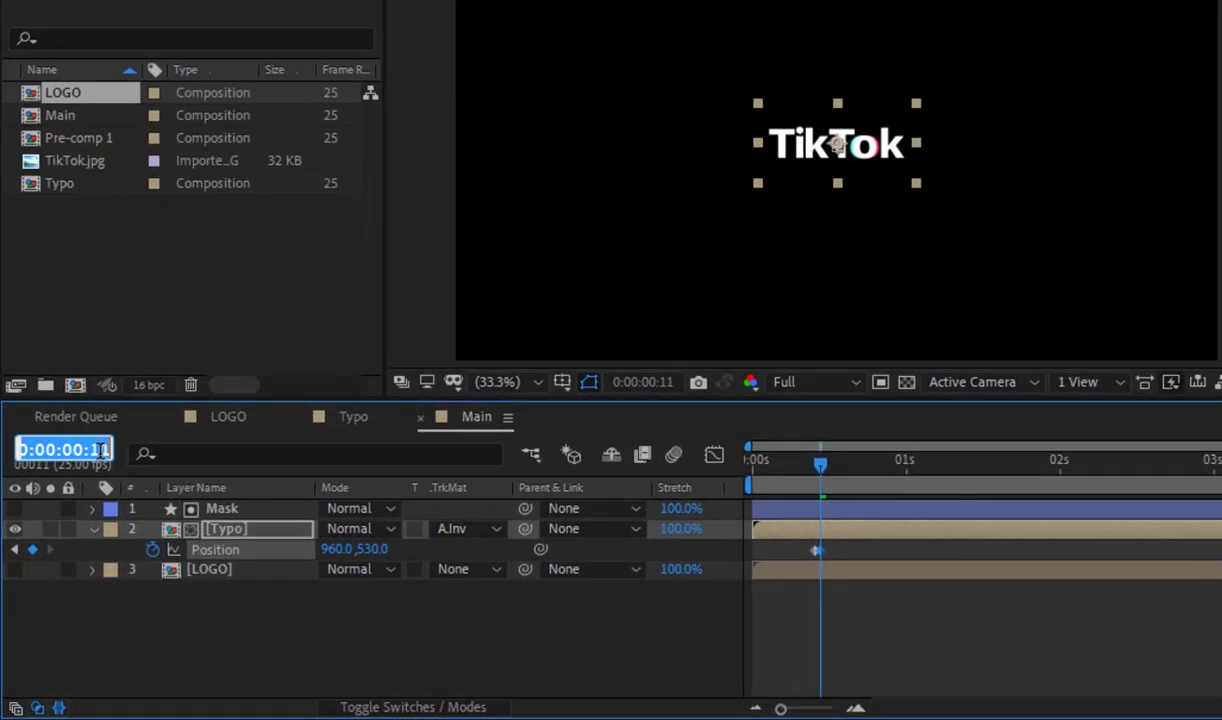
left_click_drag(71, 506, 112, 505)
type("20")
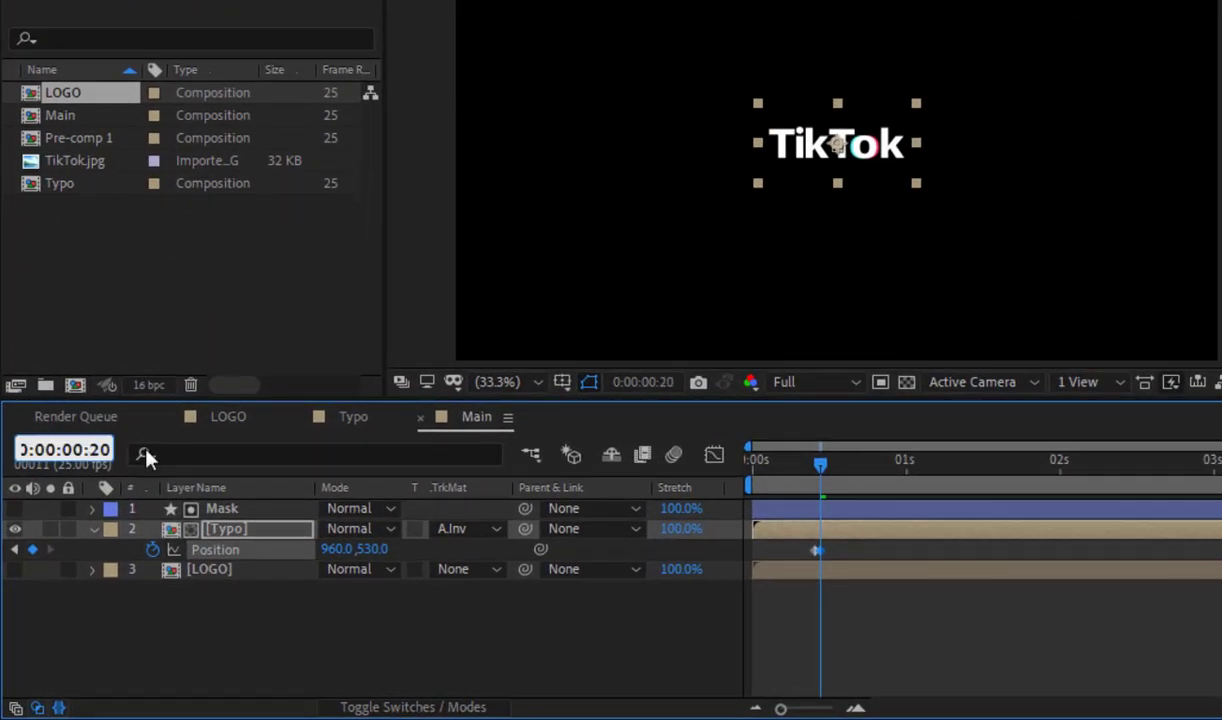
key("Return")
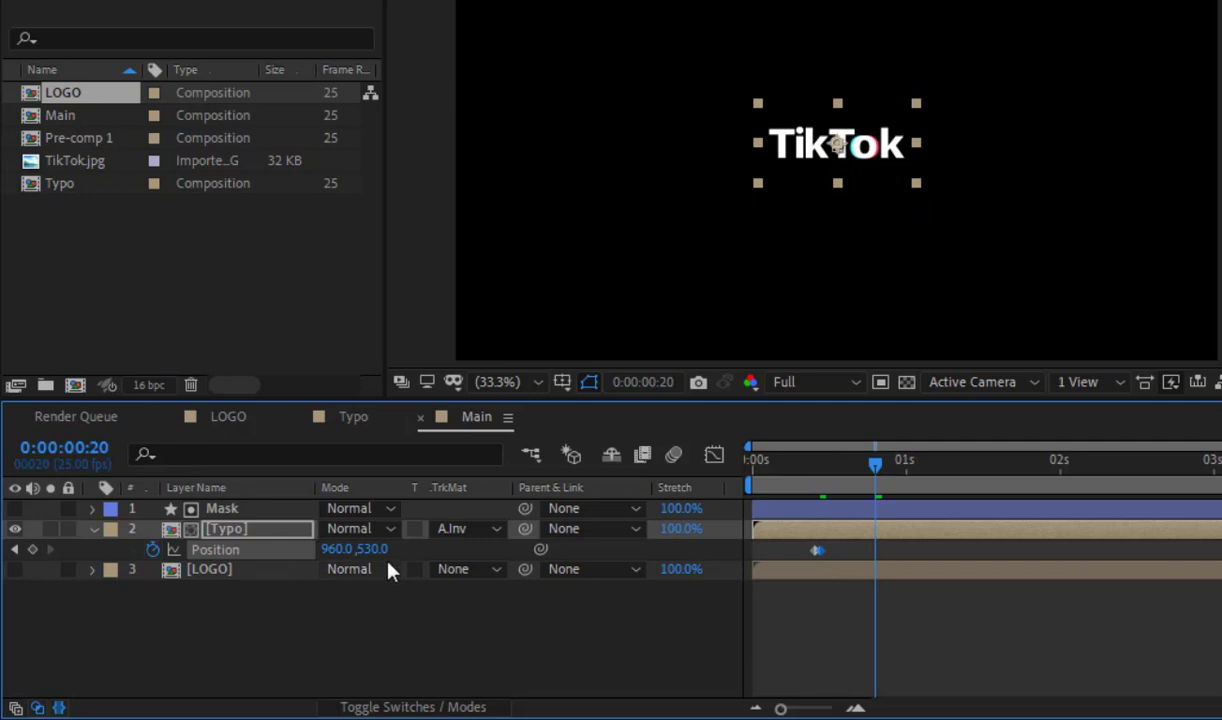
left_click_drag(372, 549, 518, 546)
left_click(900, 643)
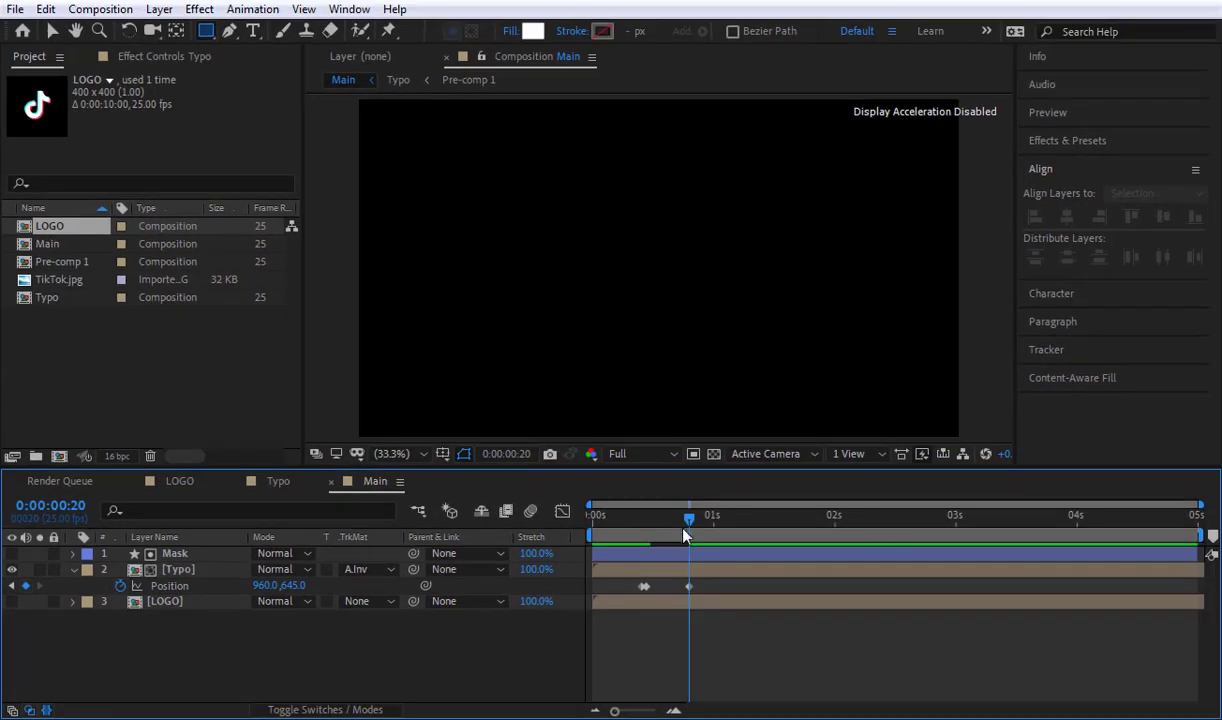
Step: Add a hold Position keyframe for Typo at 0:00:01:10 and copy its first keyframe to 0:00:02:00
left_click_drag(673, 522, 764, 528)
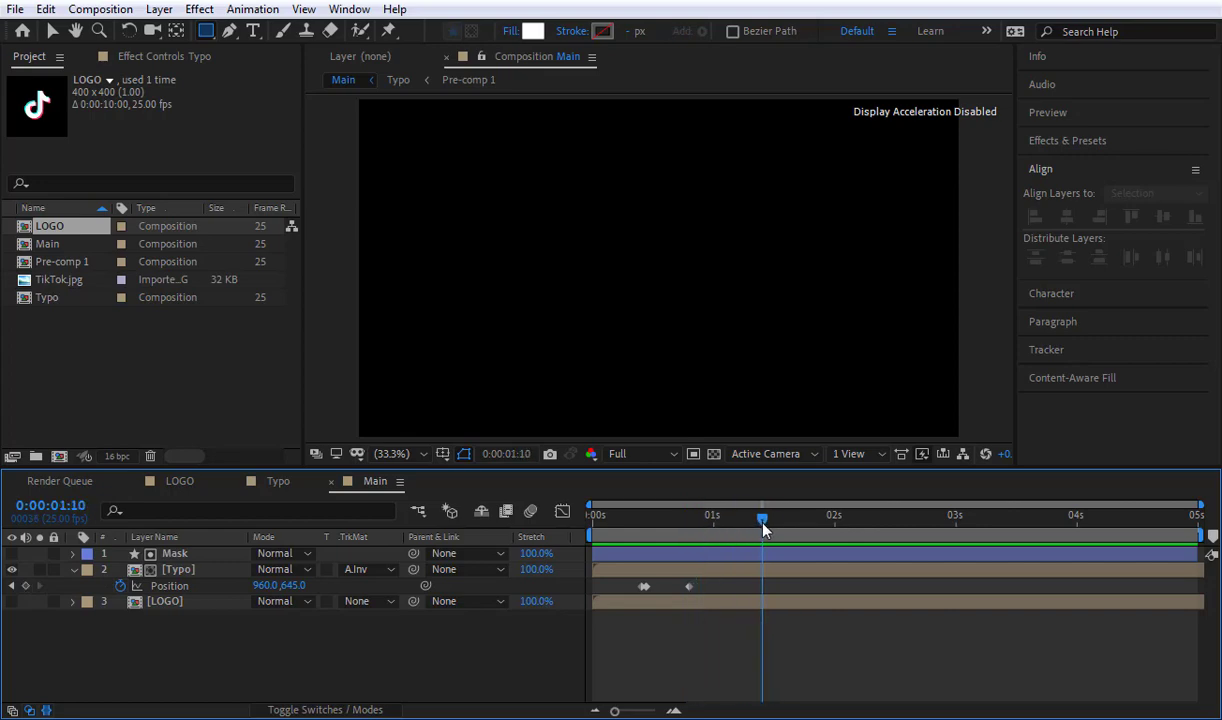
left_click(25, 586)
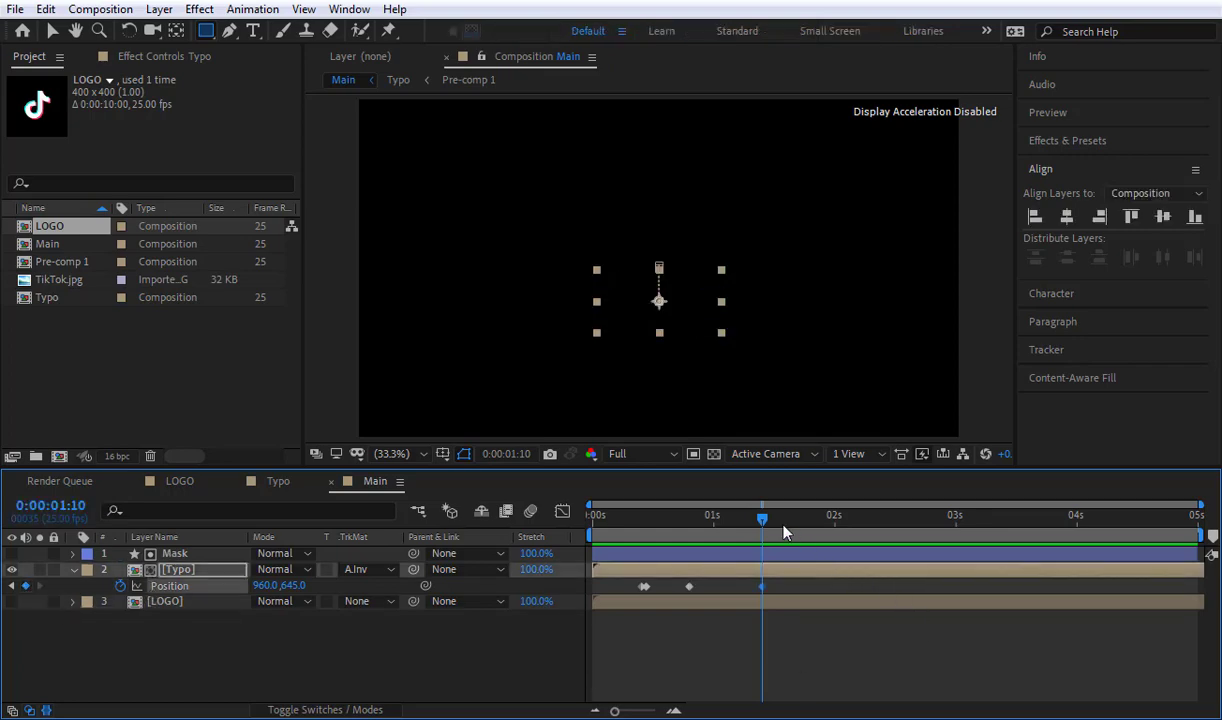
left_click_drag(755, 524, 834, 543)
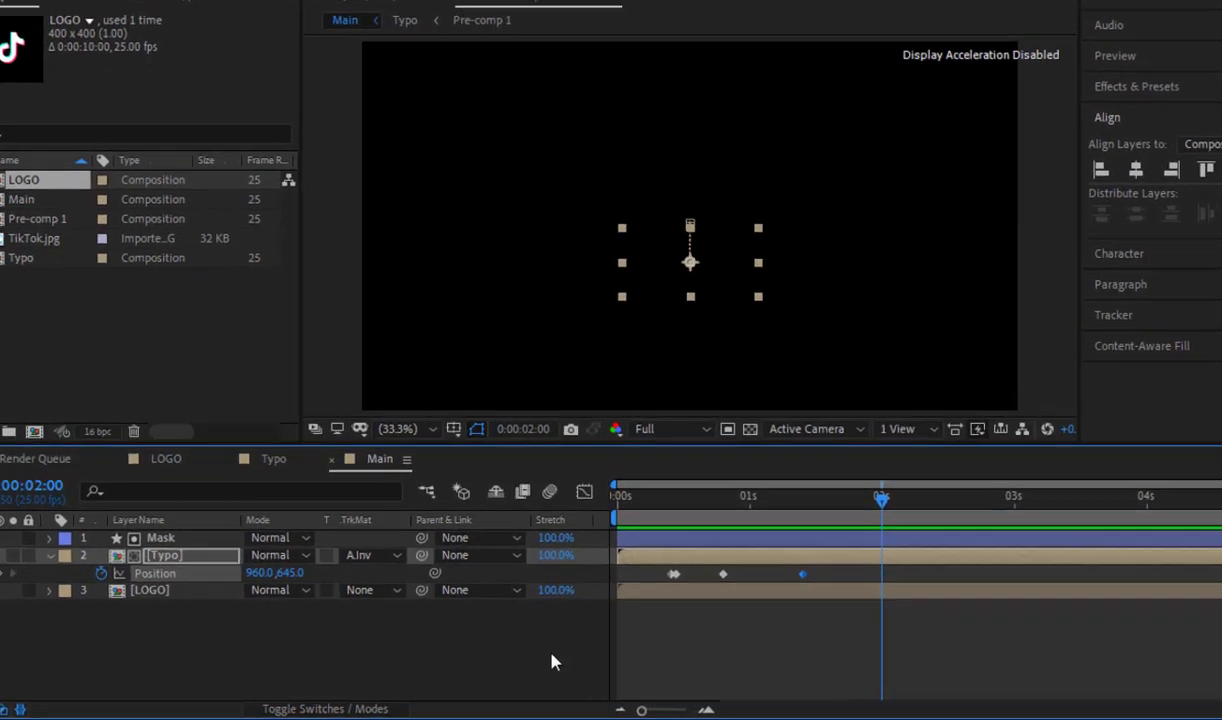
left_click(527, 665)
left_click(778, 531)
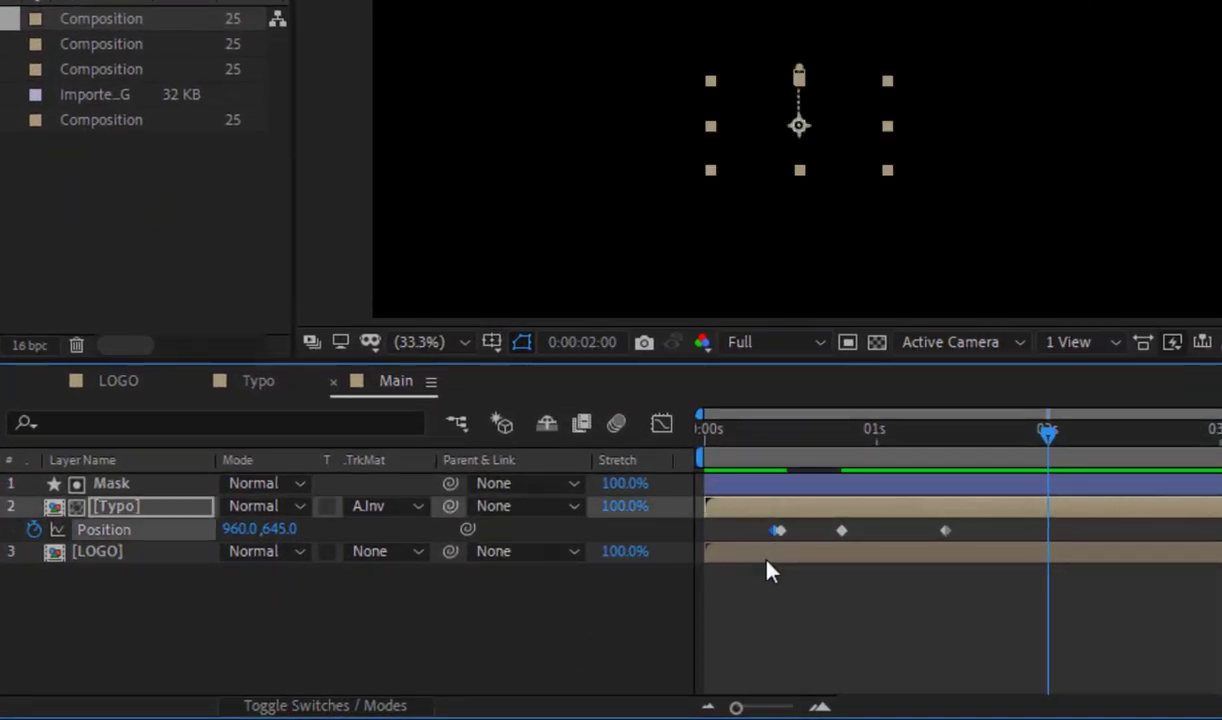
key("ctrl+v")
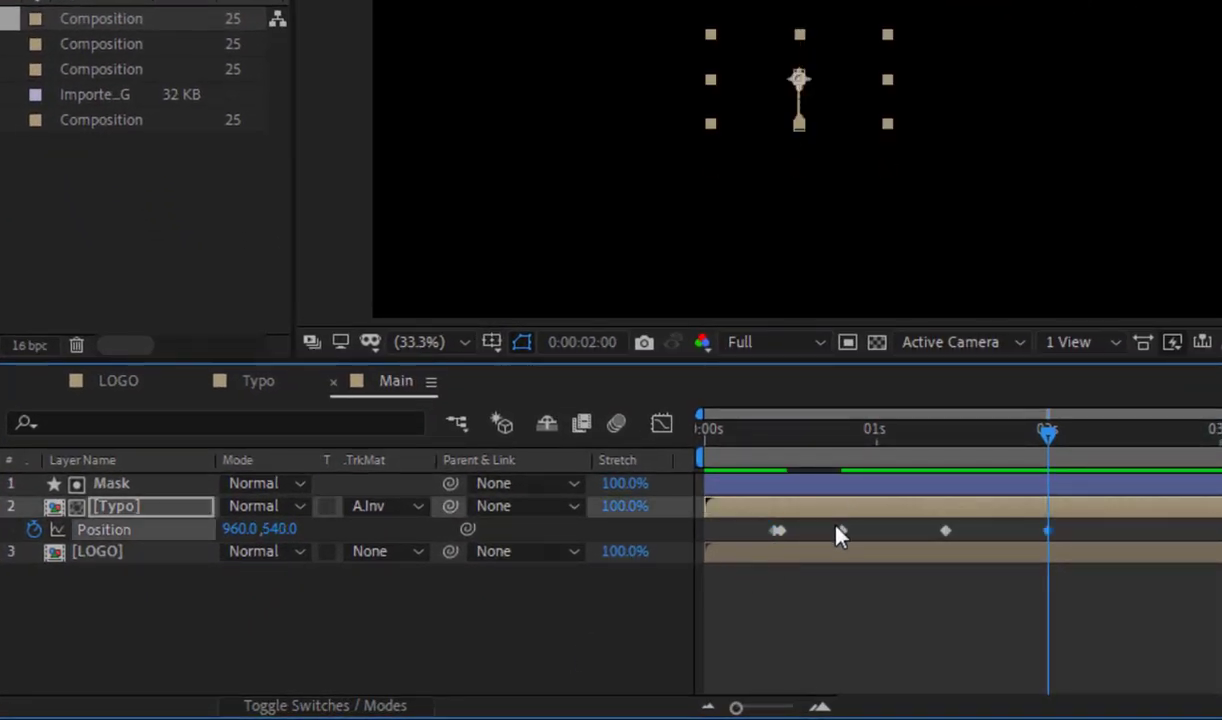
Step: Copy the Typo layer's second Position keyframe to 0:00:01:24, one frame before the last keyframe
mouse_move(841, 532)
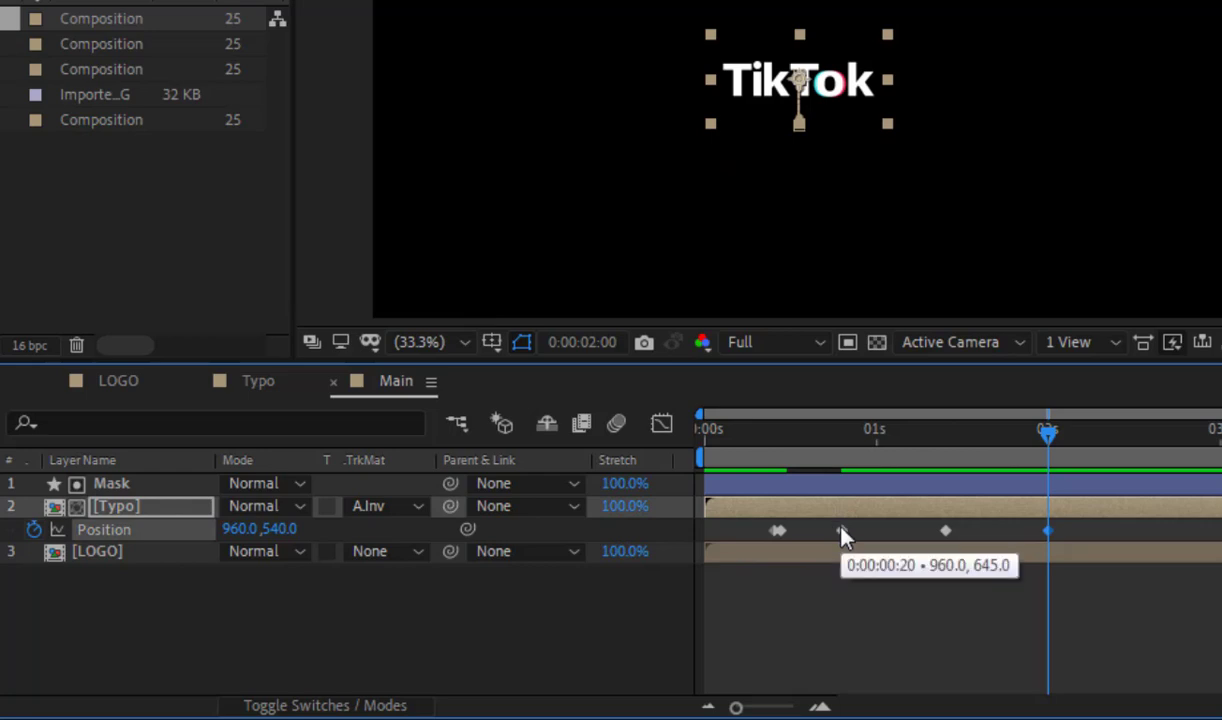
key("Page_Down")
key("Page_Up")
key("Page_Up")
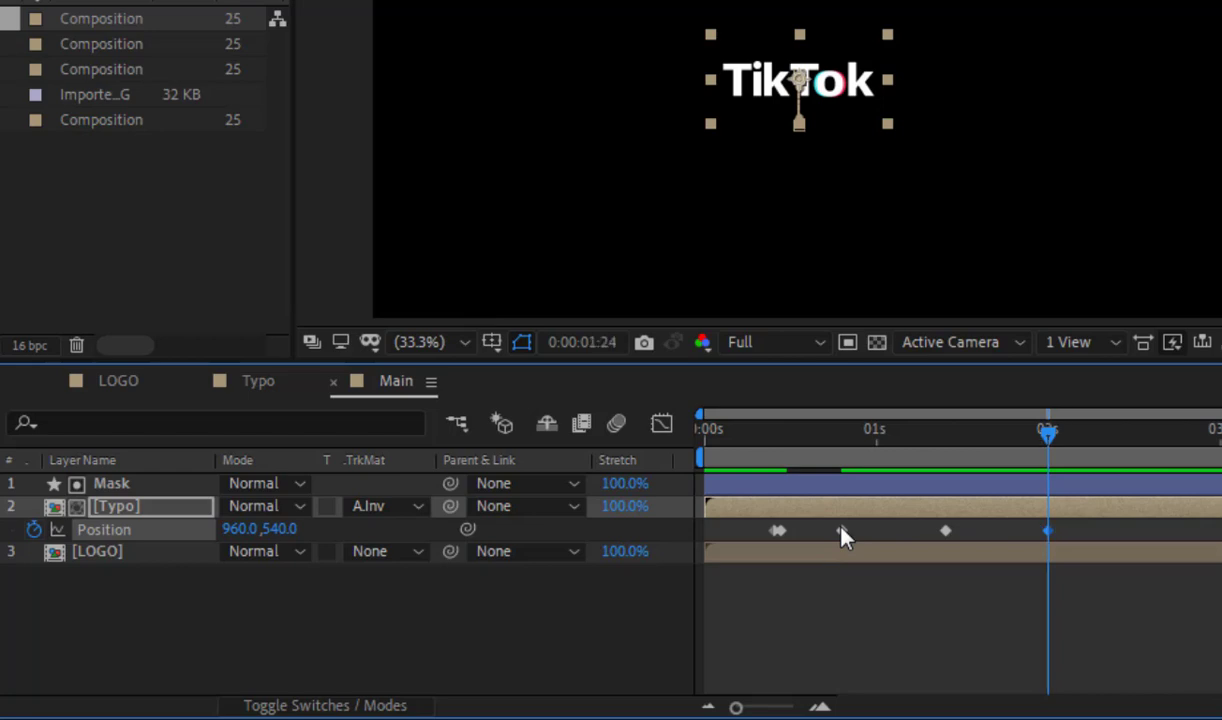
left_click(784, 532)
key("ctrl+c")
key("ctrl+v")
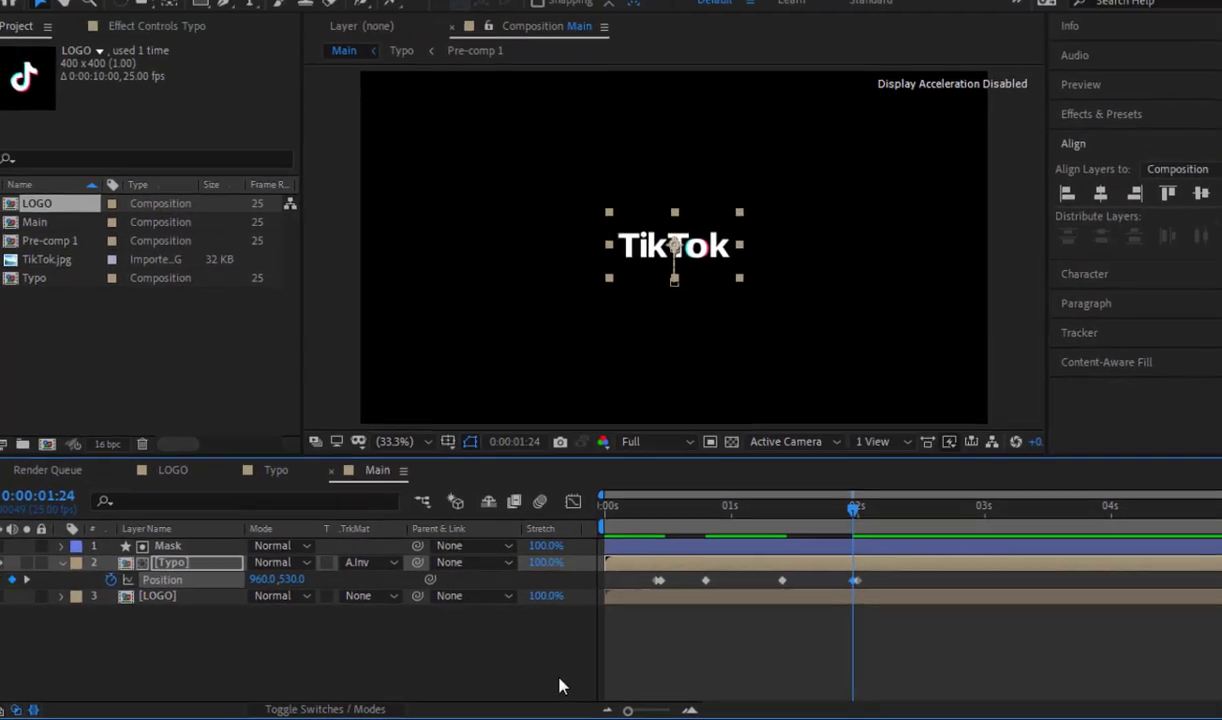
Step: Shorten the Main composition's work area so it ends just past 3 seconds
left_click(609, 668)
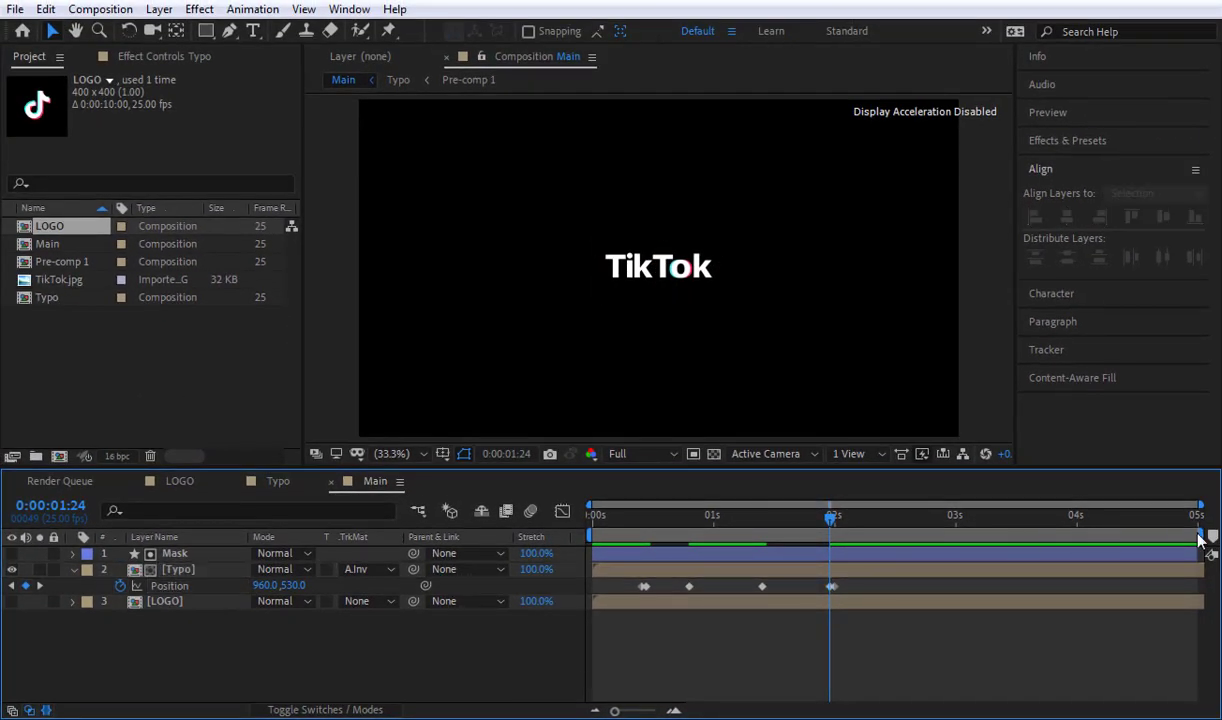
left_click_drag(1199, 536, 973, 540)
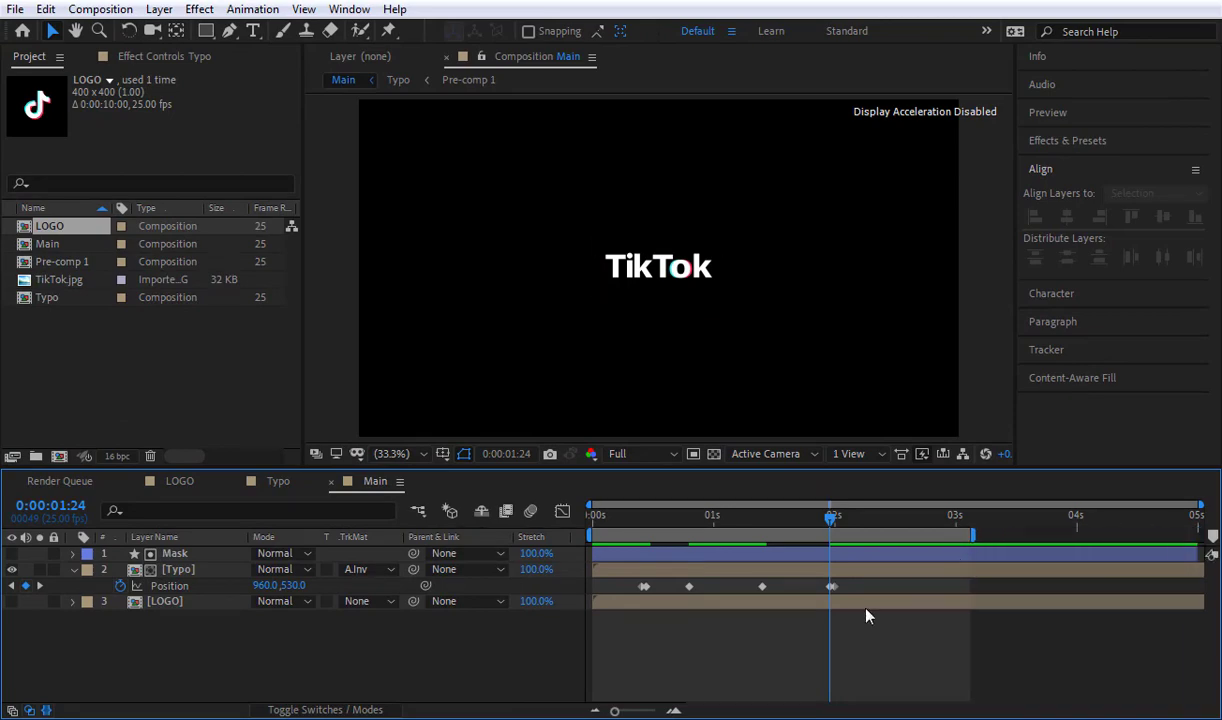
Step: Preview the wordmark drop and return, and apply Easy Ease to all of the Typo layer's Position keyframes
key("space")
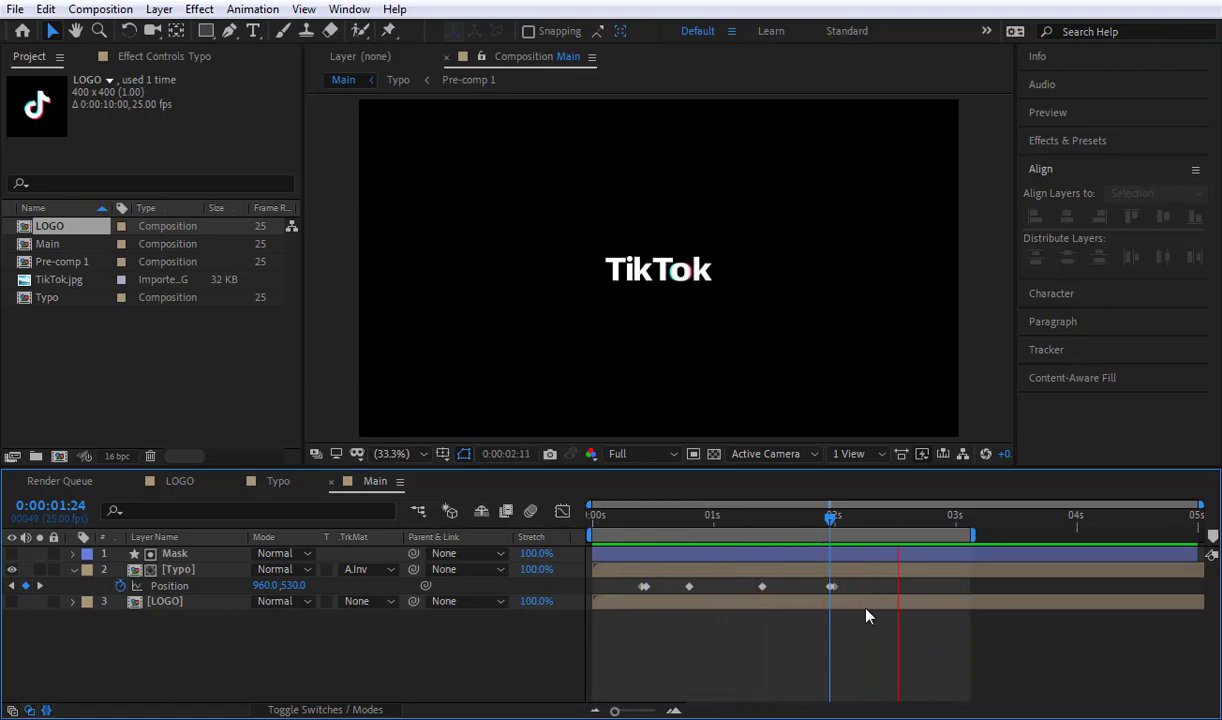
key("space")
left_click_drag(860, 580, 636, 625)
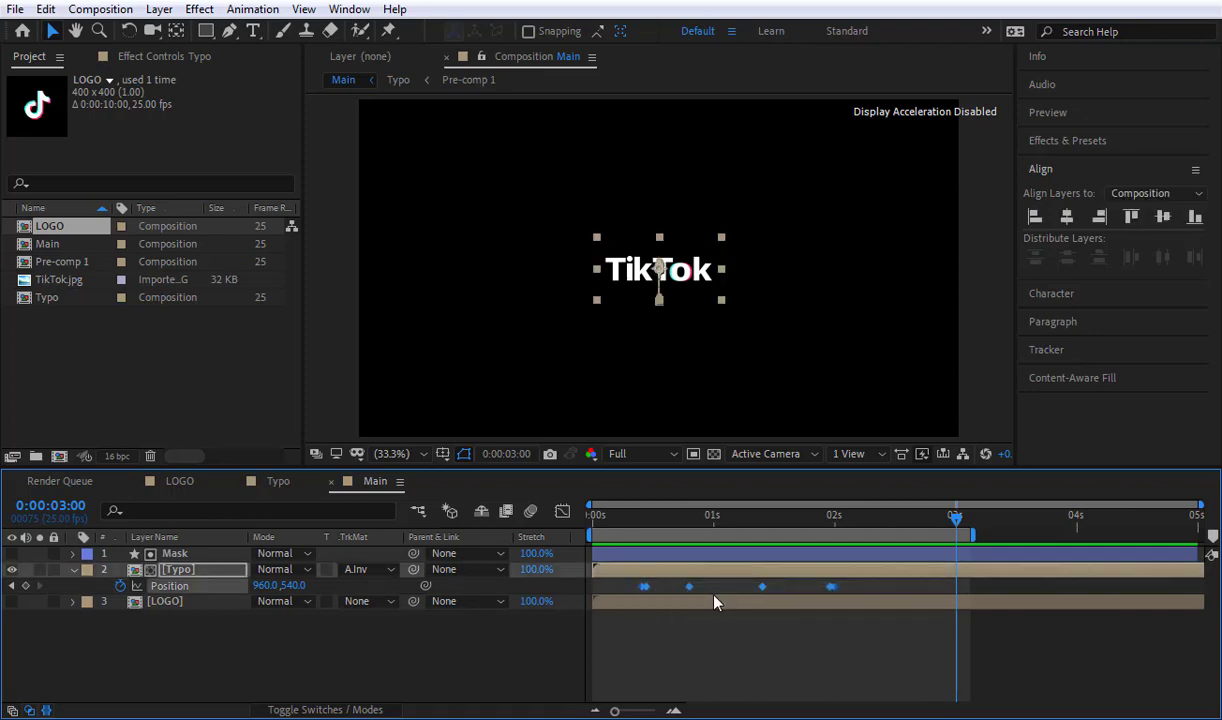
key("F9")
left_click(545, 640)
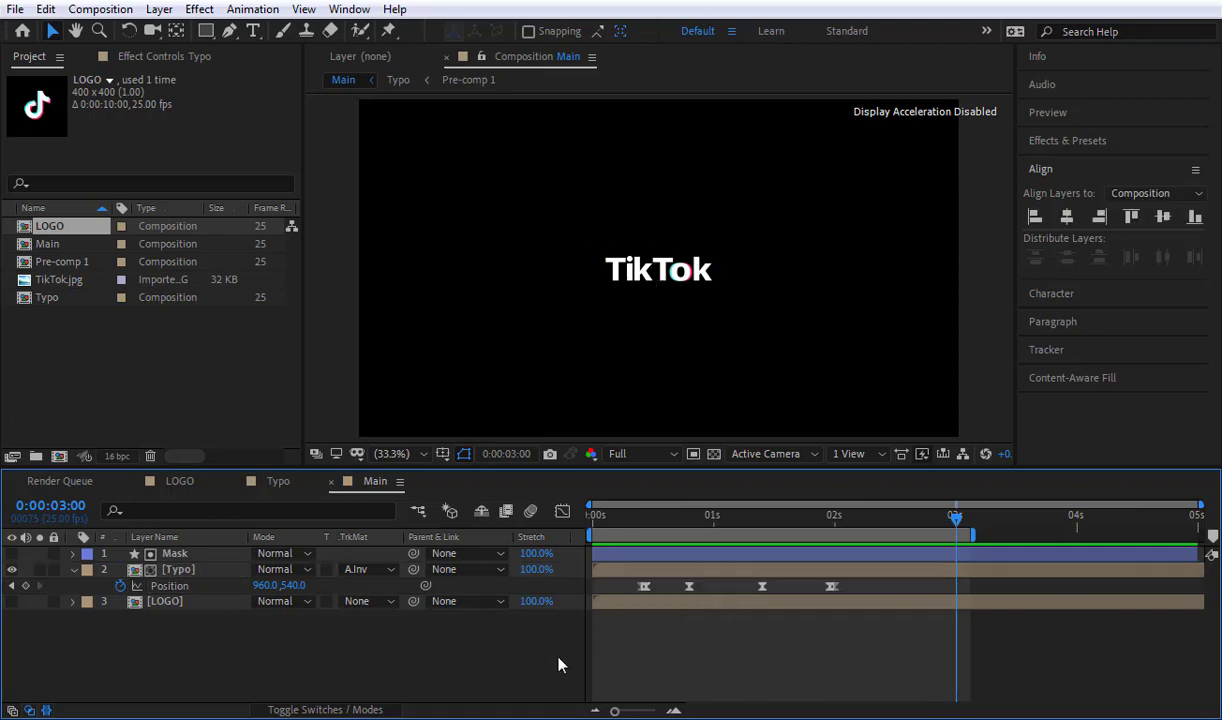
Step: Show the Typo layer's Position in the Graph Editor with the time at frame 11, checking that the speed graph is used
left_click(644, 586)
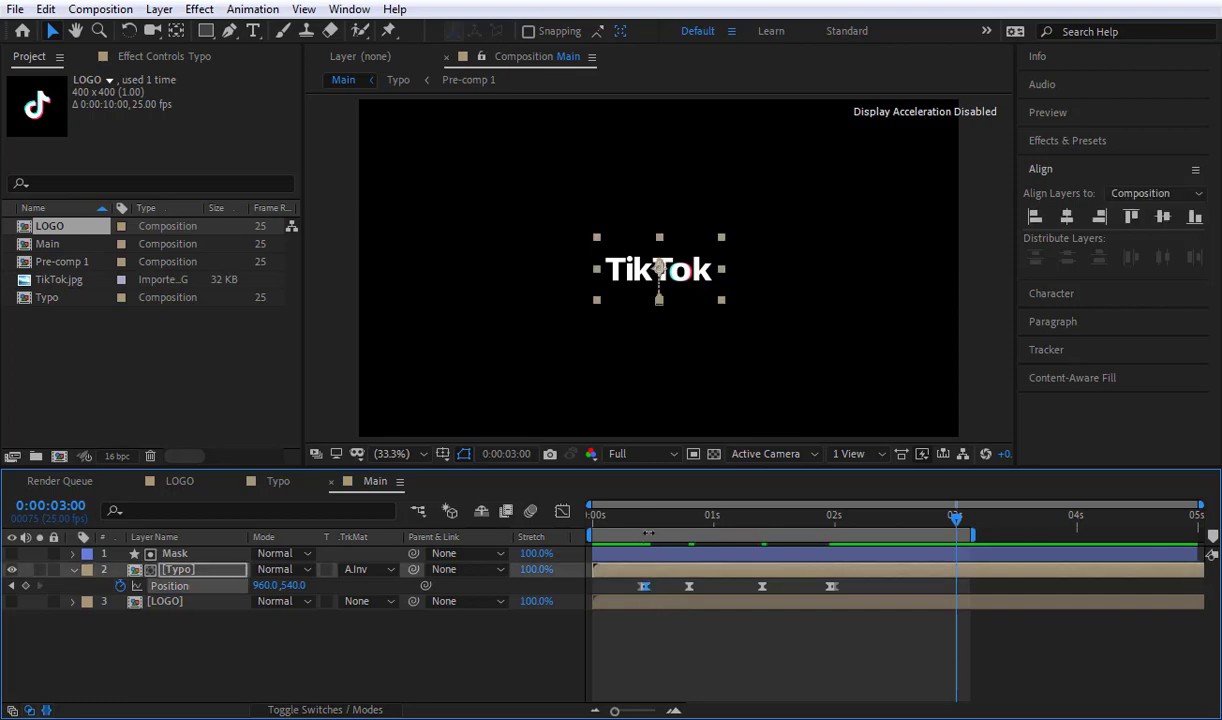
left_click_drag(652, 516, 648, 520)
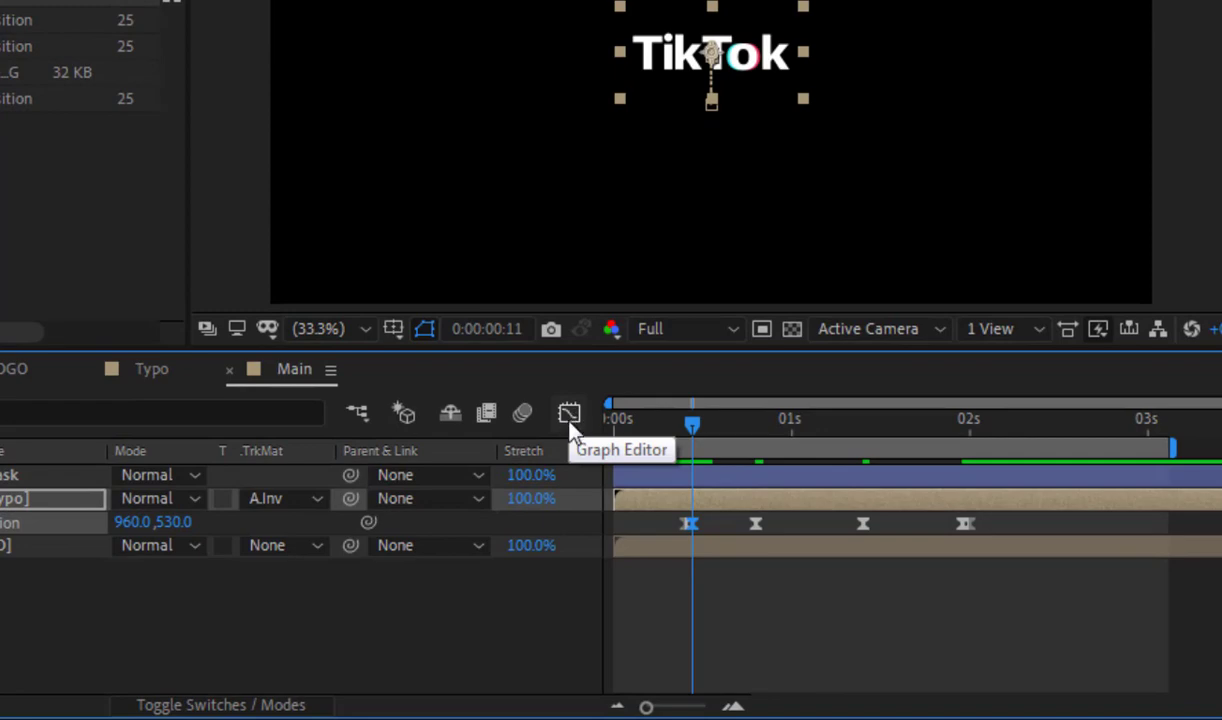
left_click(569, 418)
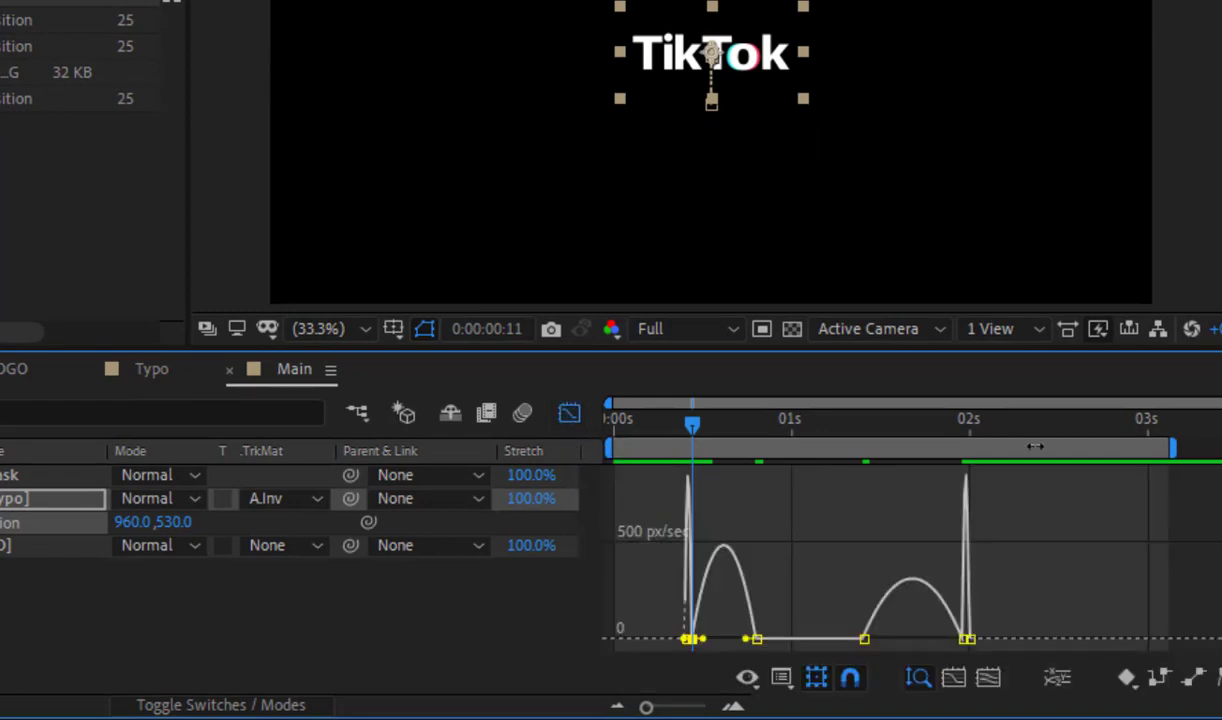
right_click(820, 556)
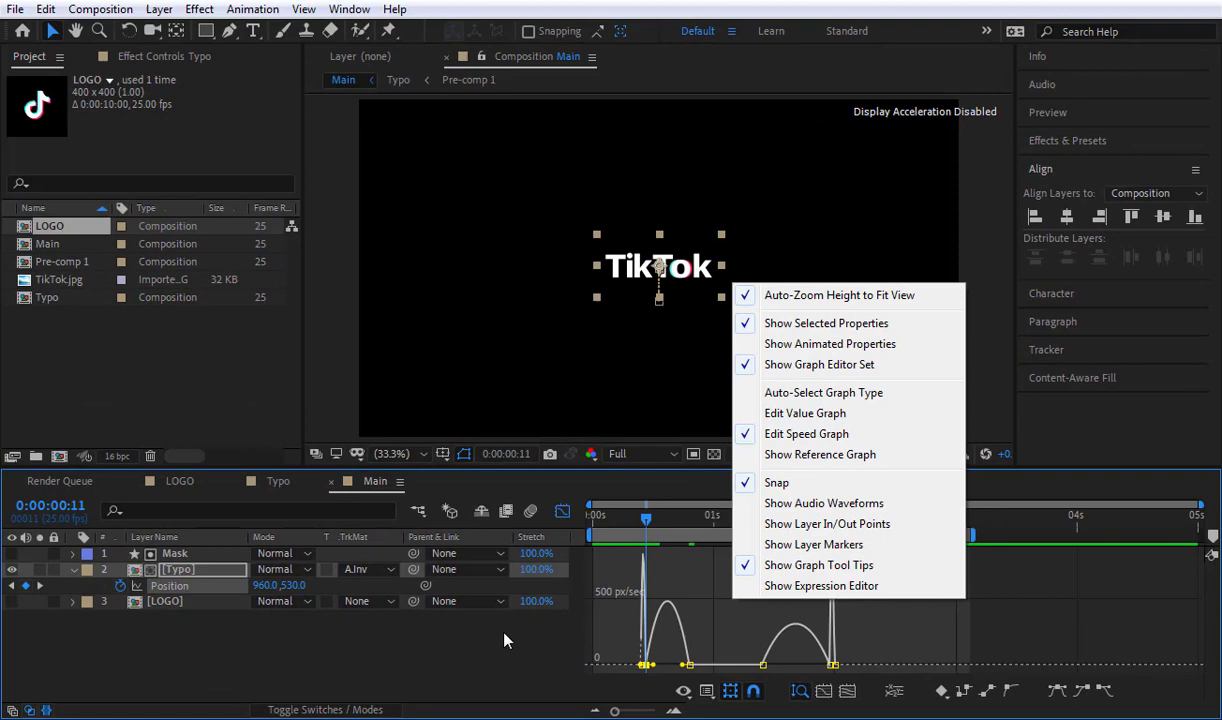
left_click(463, 594)
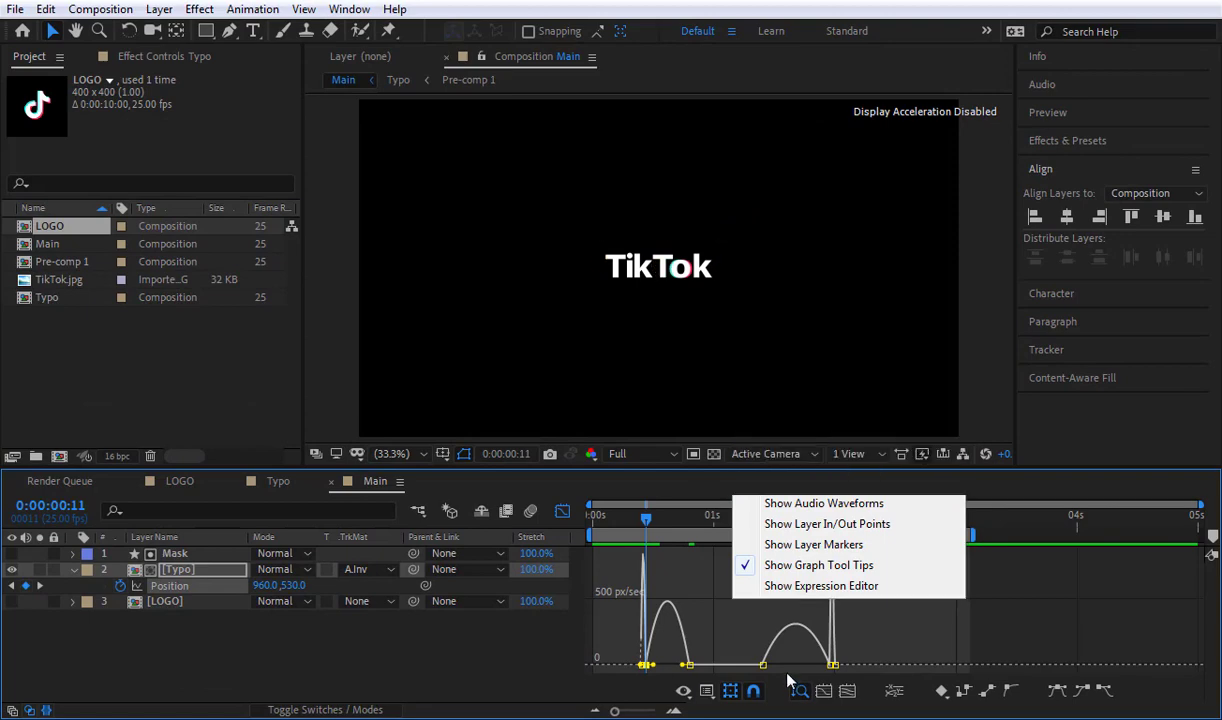
left_click(499, 638)
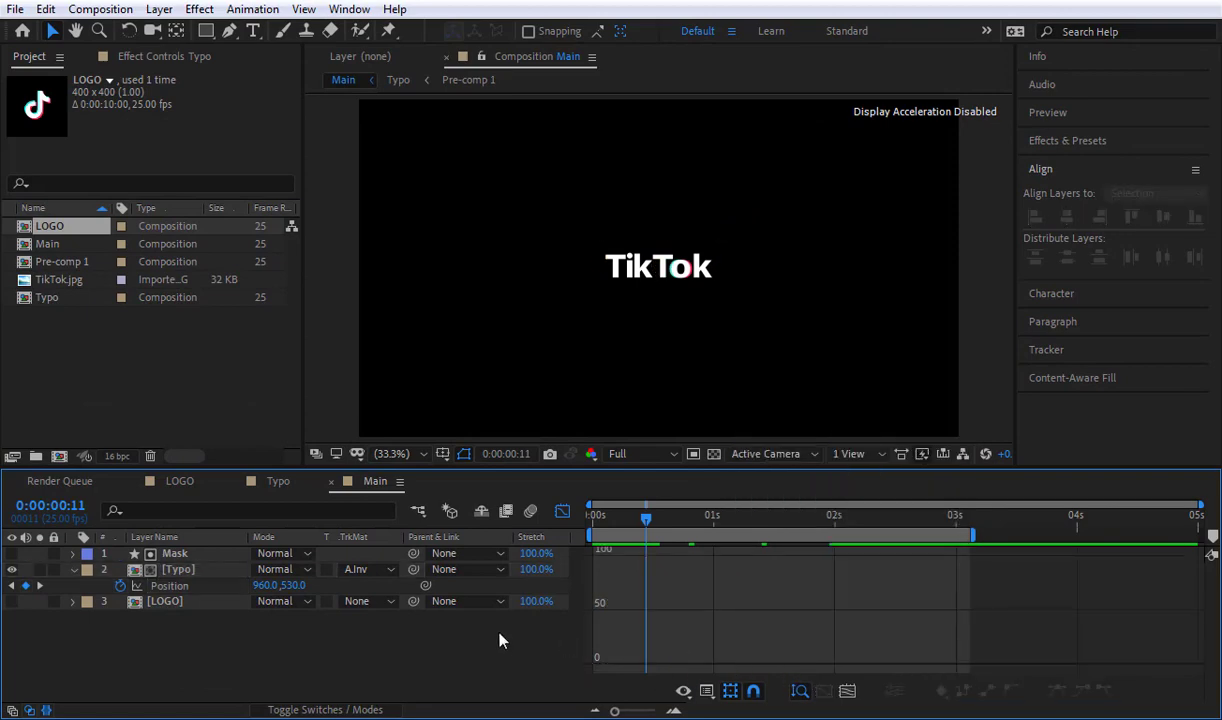
Step: Lengthen the outgoing ease of Typo's frame 11 Position keyframe so the drop's speed peaks just before frame 20
left_click(172, 588)
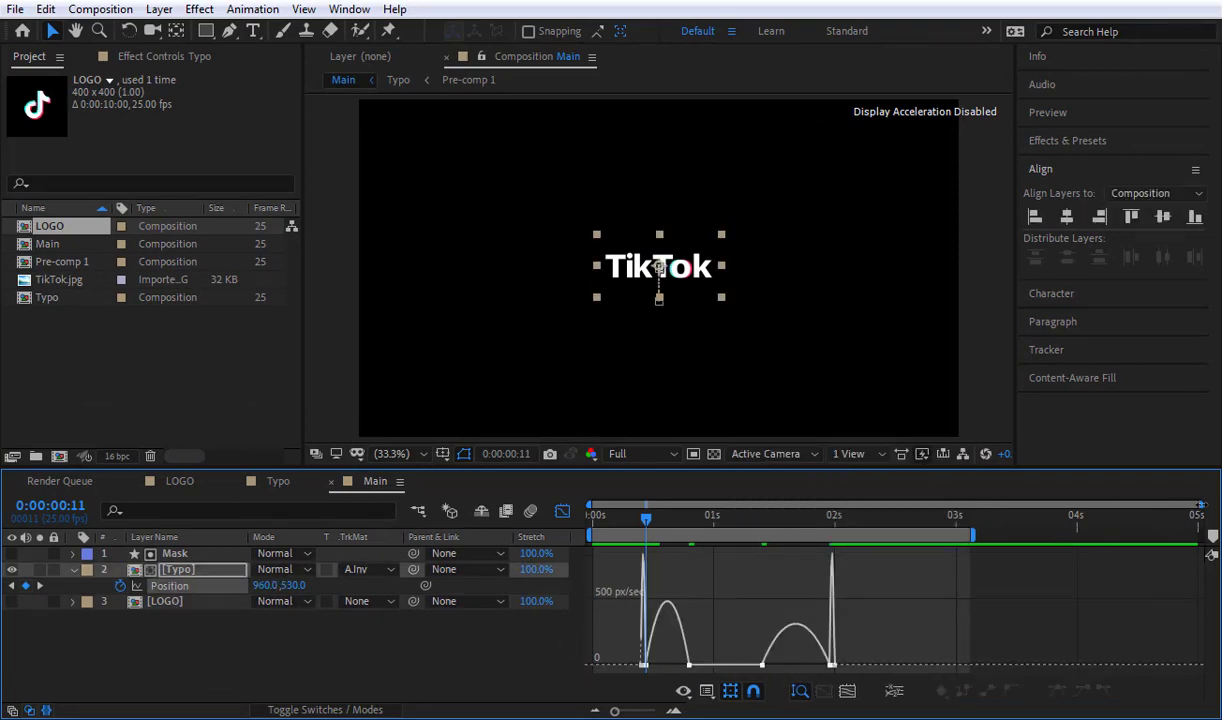
left_click_drag(1202, 505, 813, 529)
left_click_drag(700, 505, 716, 505)
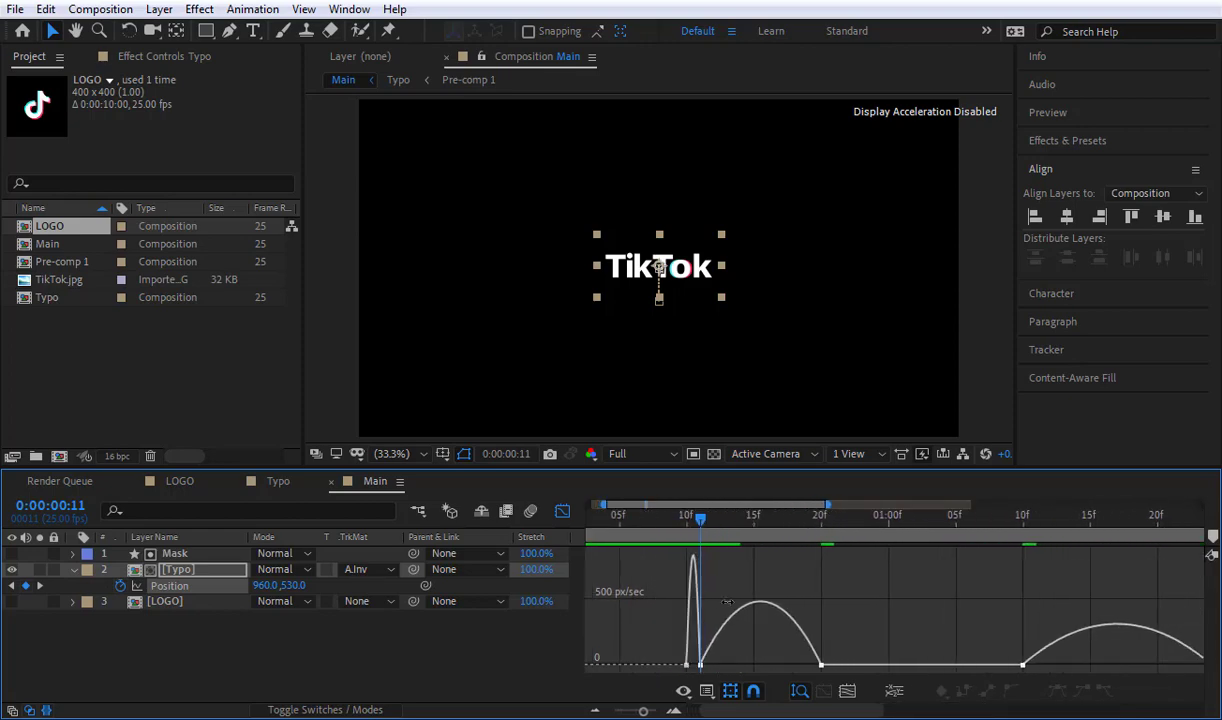
left_click(701, 665)
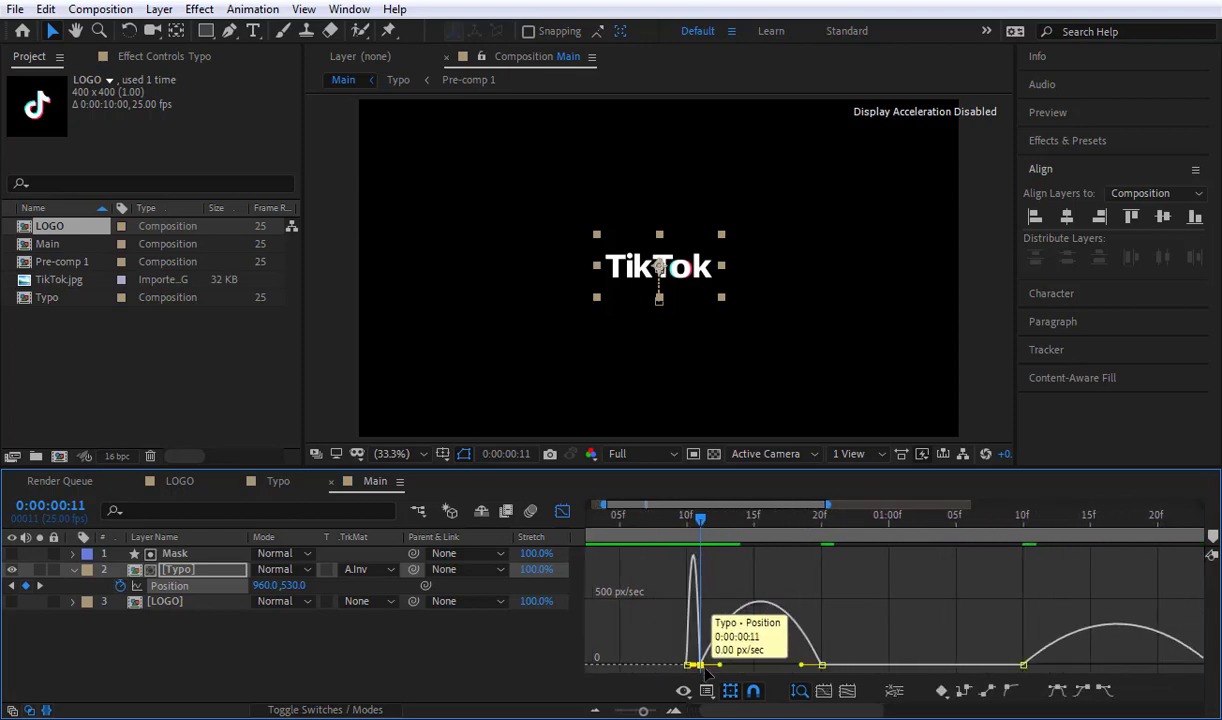
left_click_drag(719, 665, 795, 678)
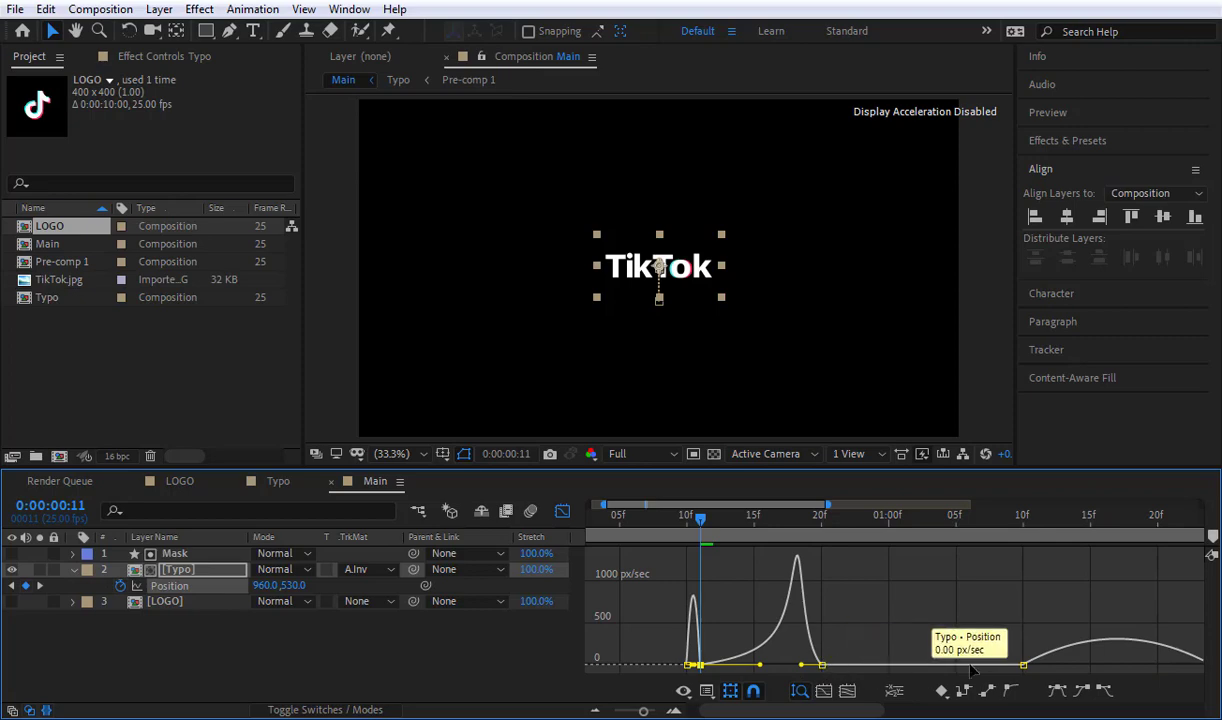
Step: Lengthen the incoming ease at 0:00:01:24 so the return's speed peaks soon after 0:00:01:10, and close the Graph Editor
left_click(1022, 665)
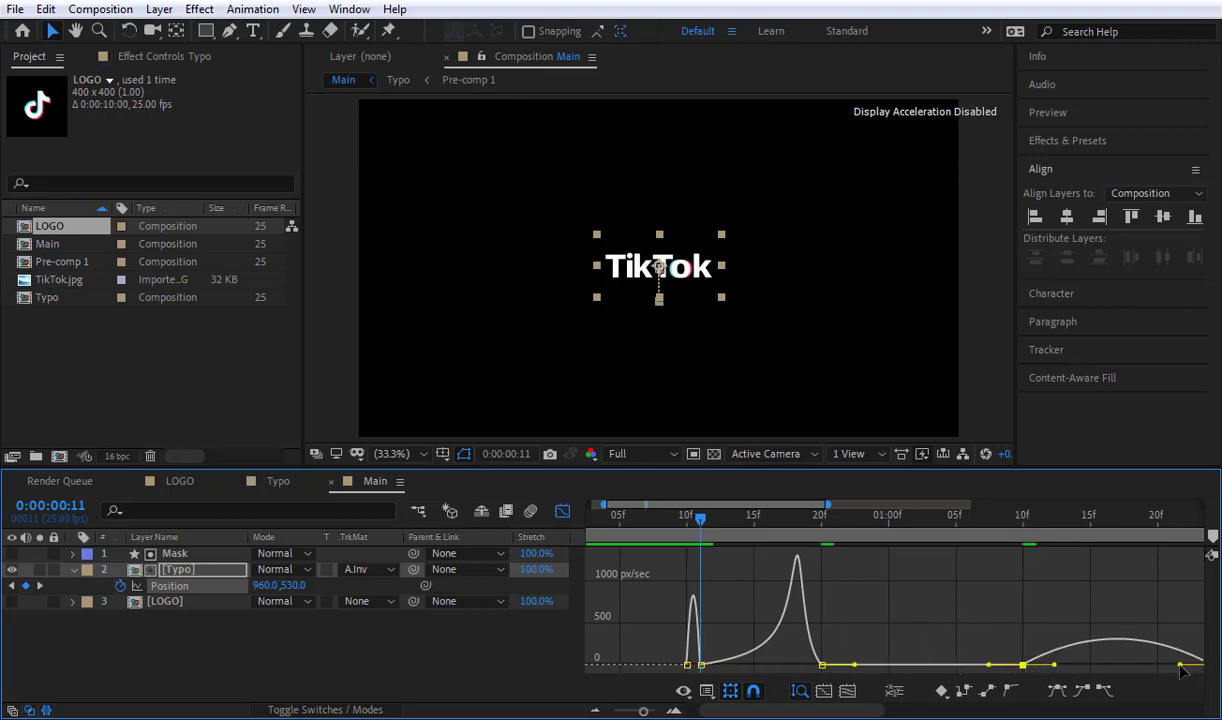
left_click_drag(1181, 672, 1076, 682)
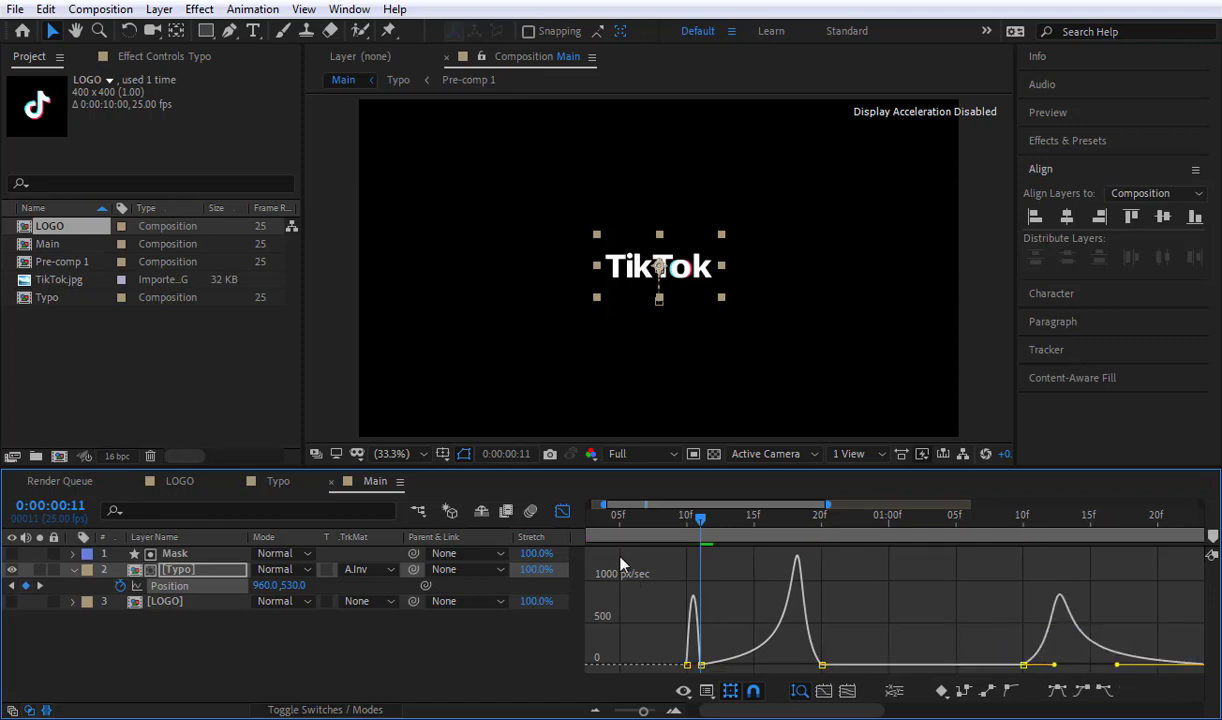
left_click(562, 512)
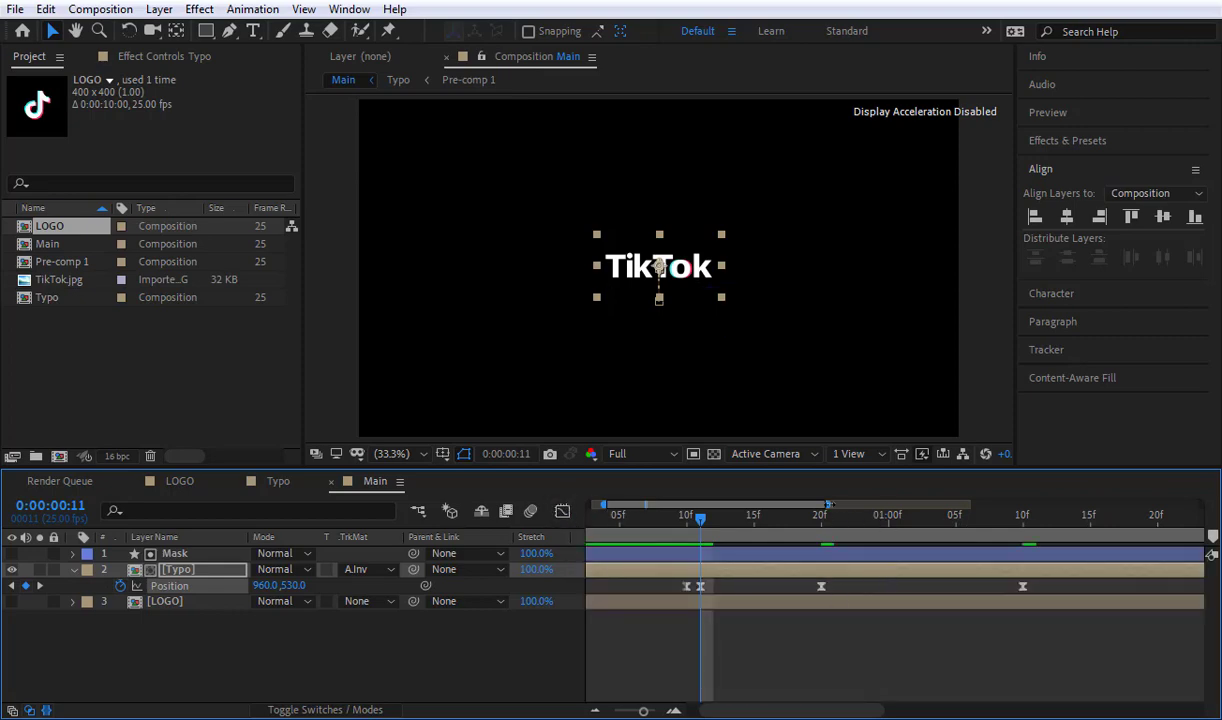
Step: Preview the eased Typo animation across the work area and inspect the frames at the start of the drop
left_click_drag(828, 504, 989, 504)
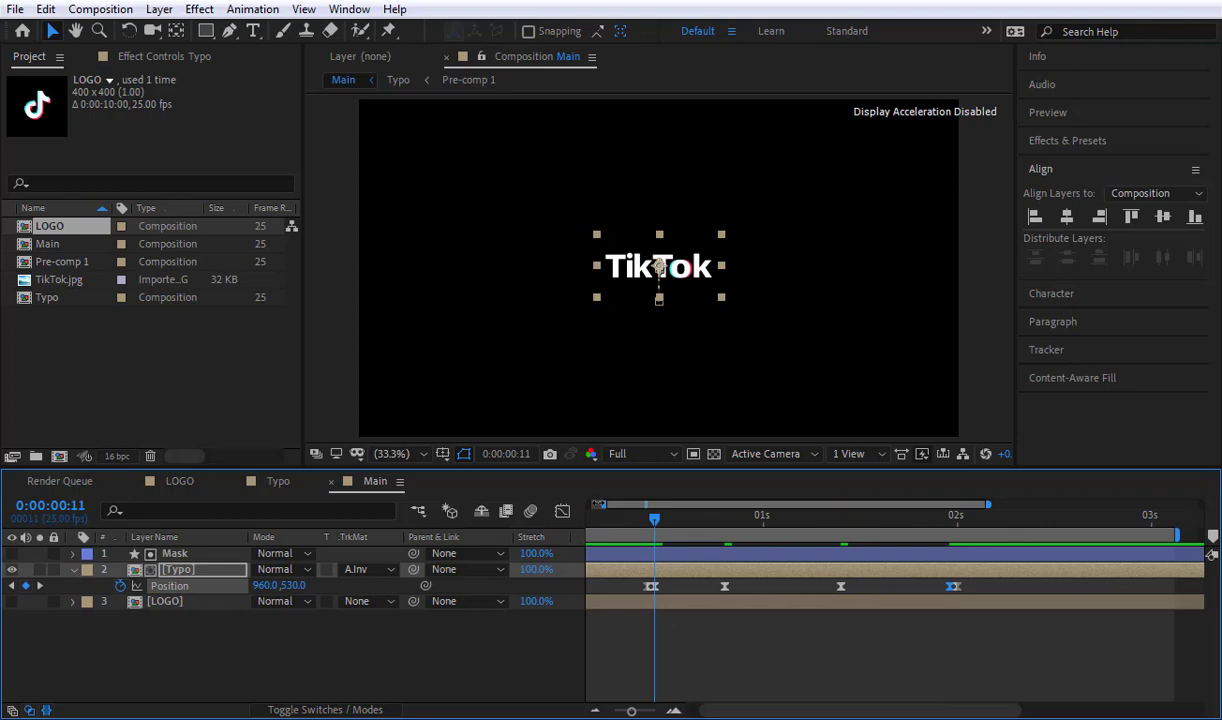
left_click_drag(599, 504, 550, 508)
key("space")
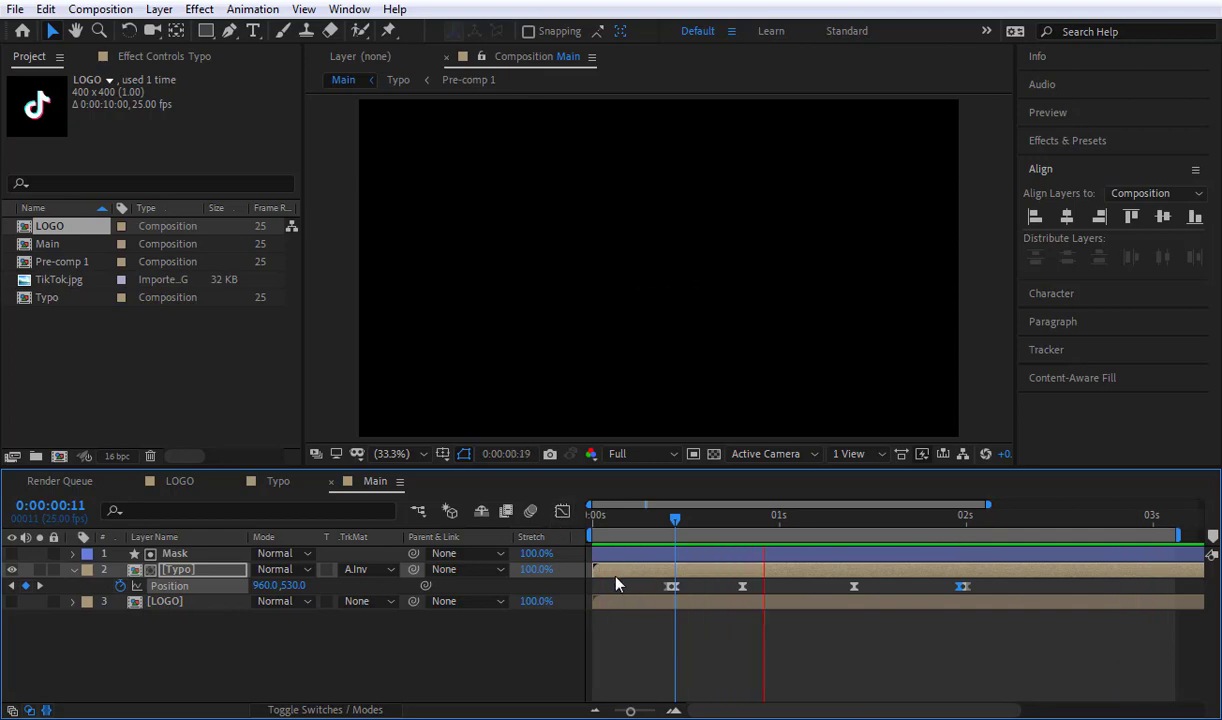
mouse_move(709, 530)
left_mouse_down()
mouse_move(781, 530)
mouse_move(695, 535)
left_mouse_up()
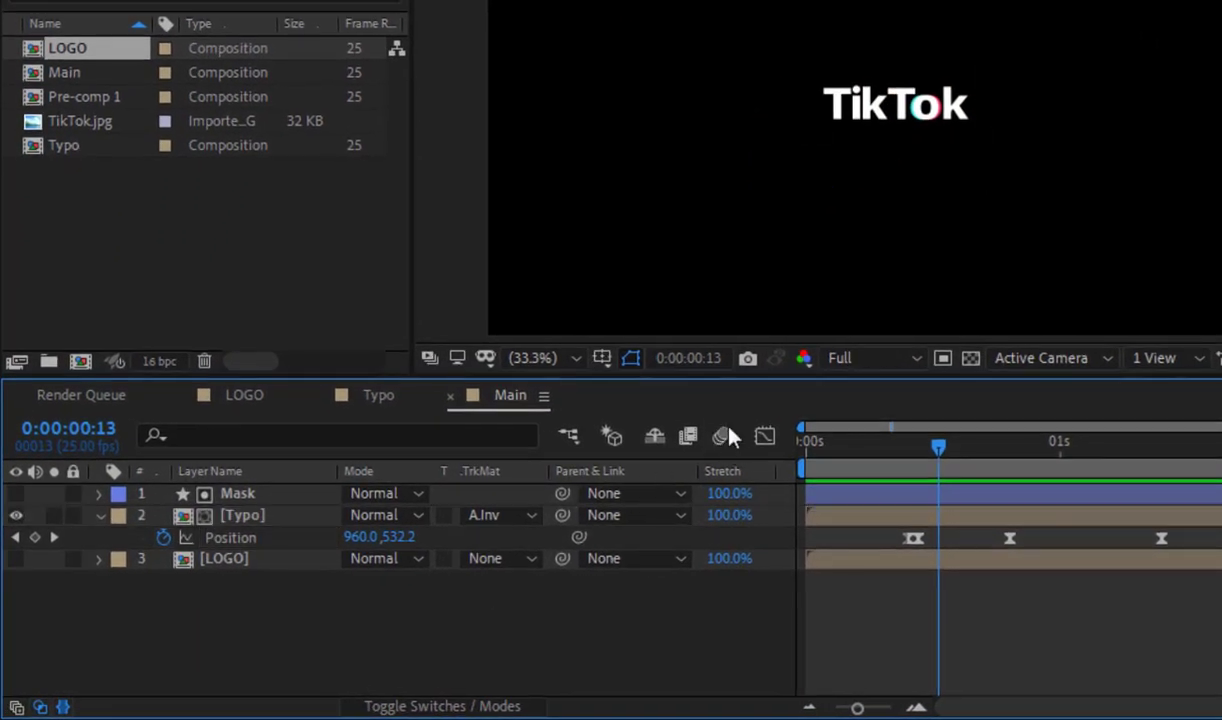
Step: Enable motion blur for the Main composition and for its Typo layer
left_click(724, 440)
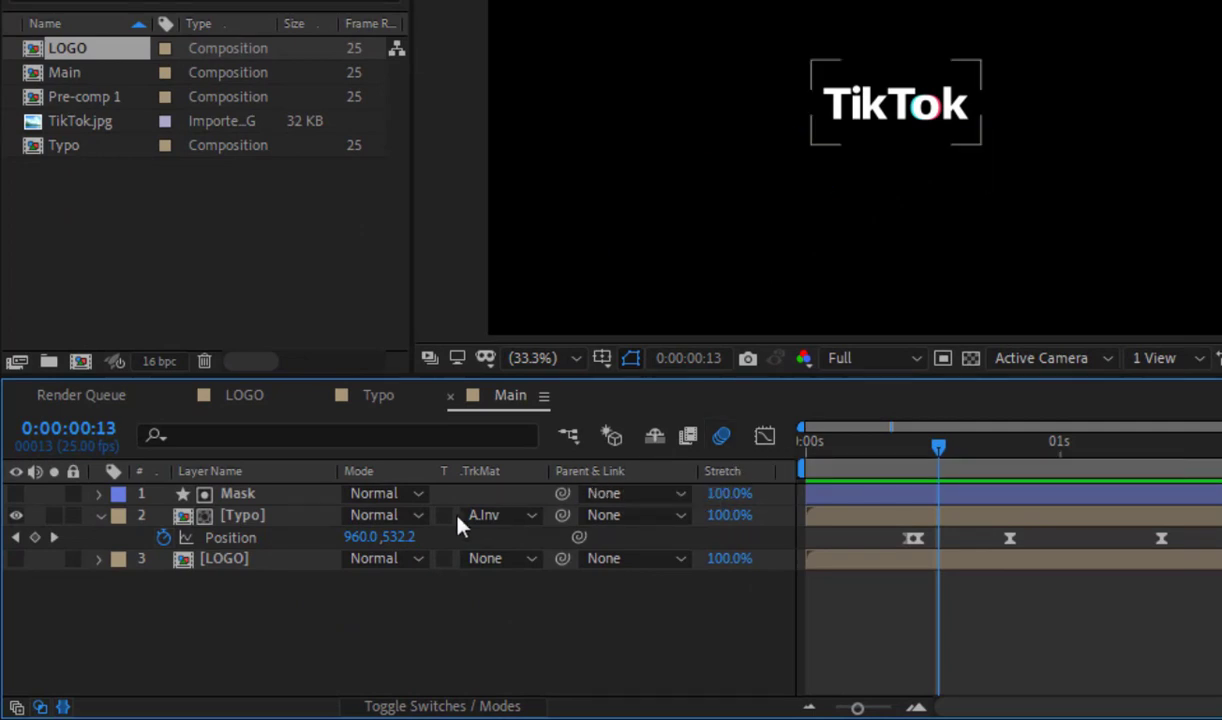
left_click(431, 707)
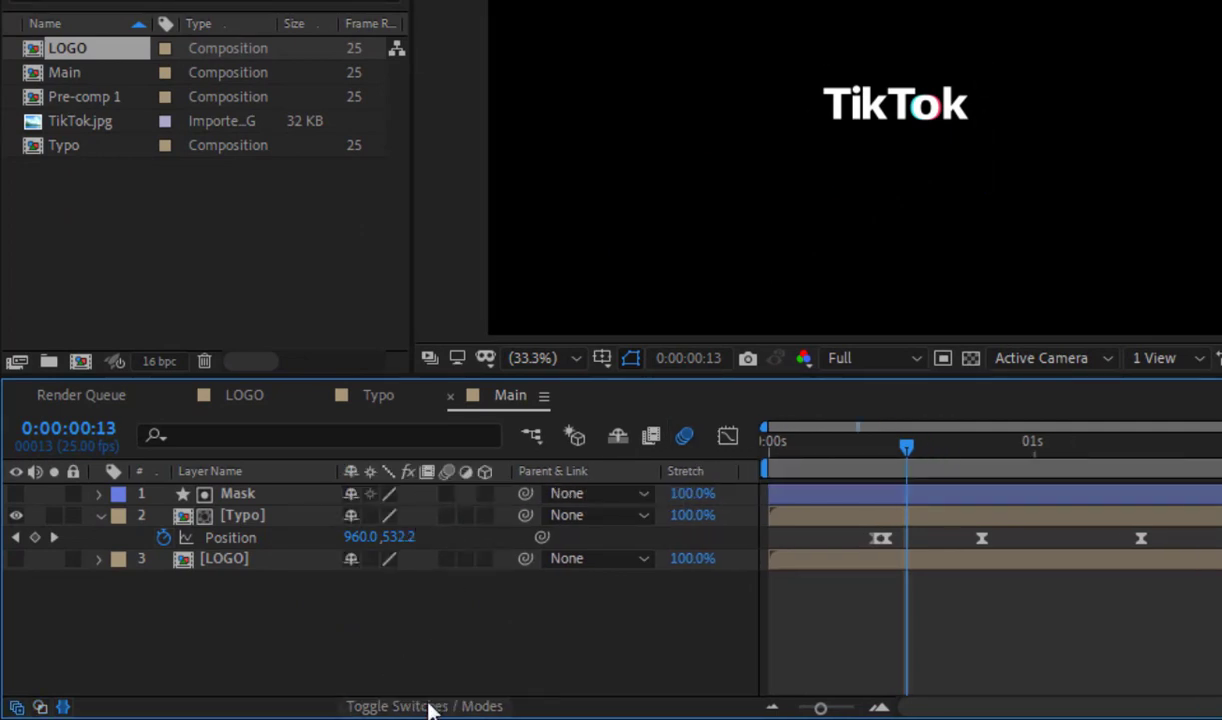
left_click(447, 515)
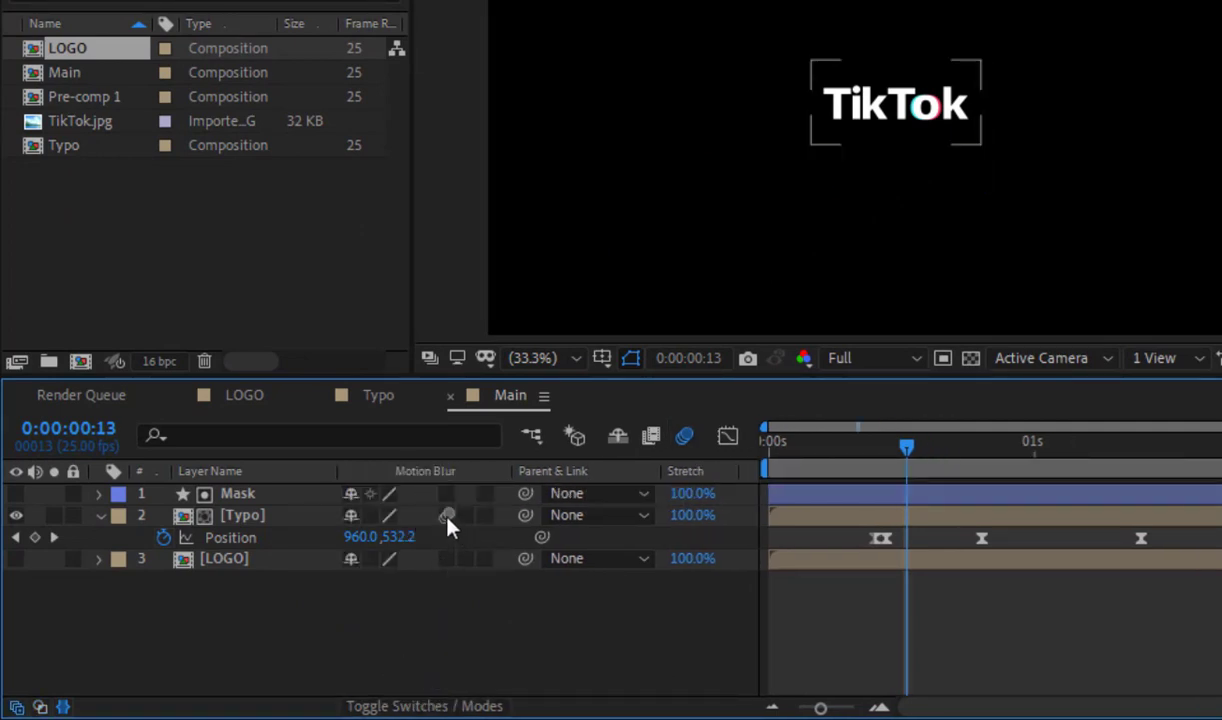
Step: Open the Typo composition and delete the TikTok.jpg reference layer
double_click(293, 520)
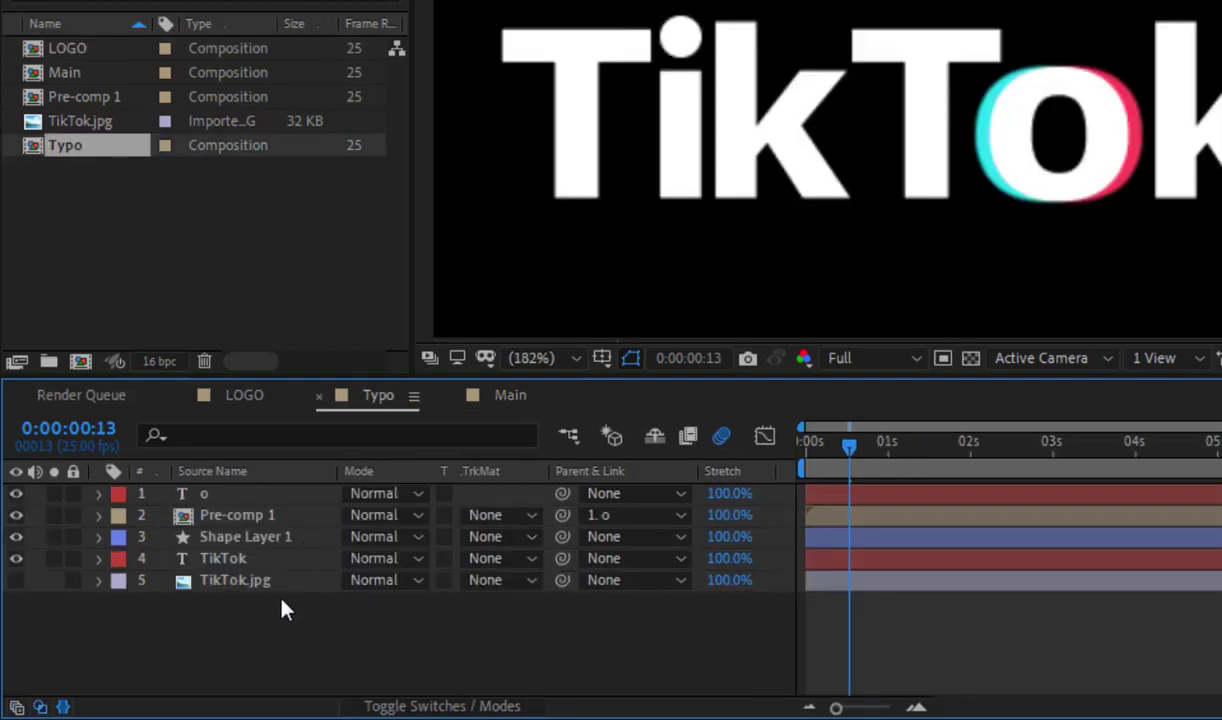
left_click(275, 582)
key("Delete")
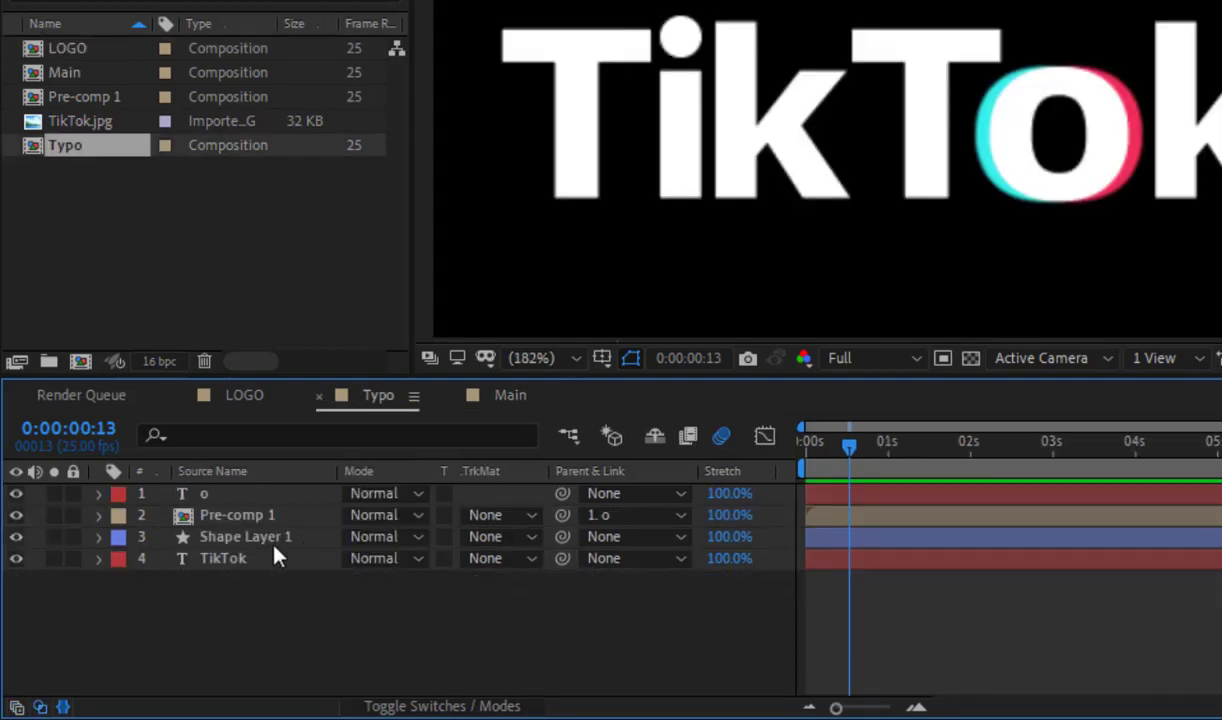
Step: Turn on motion blur for all four remaining layers in the Typo composition
key("ctrl+a")
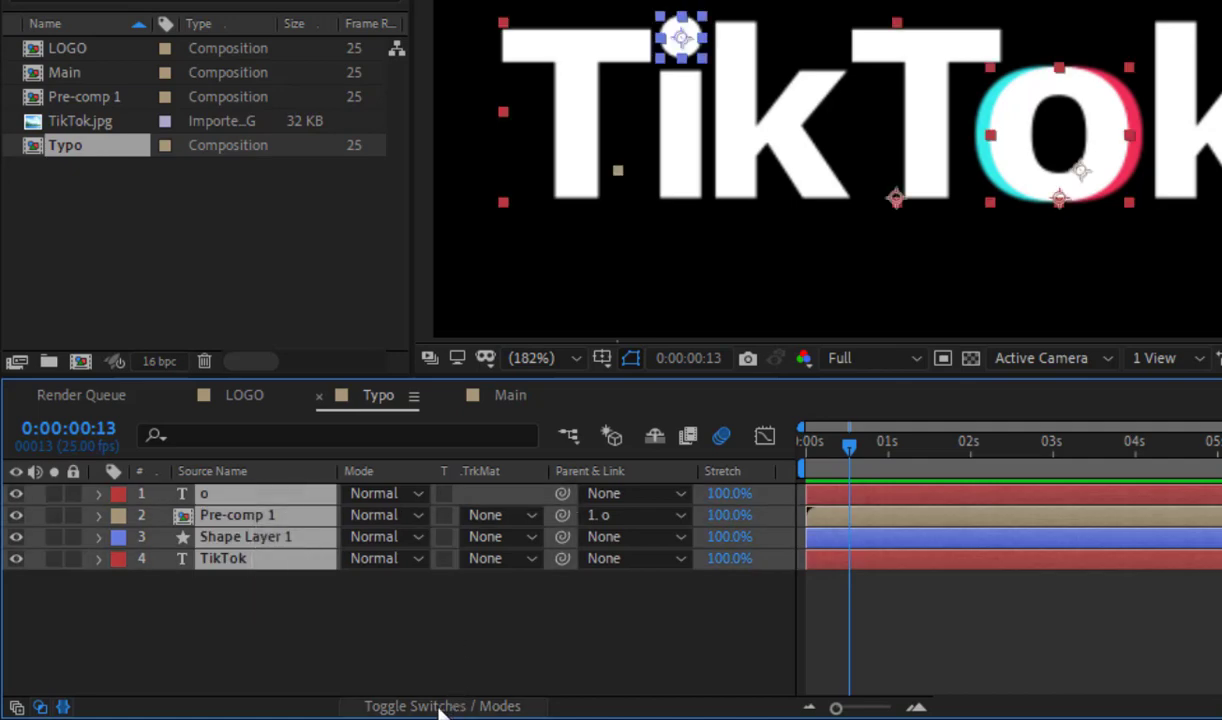
left_click(440, 706)
left_click_drag(447, 494, 445, 572)
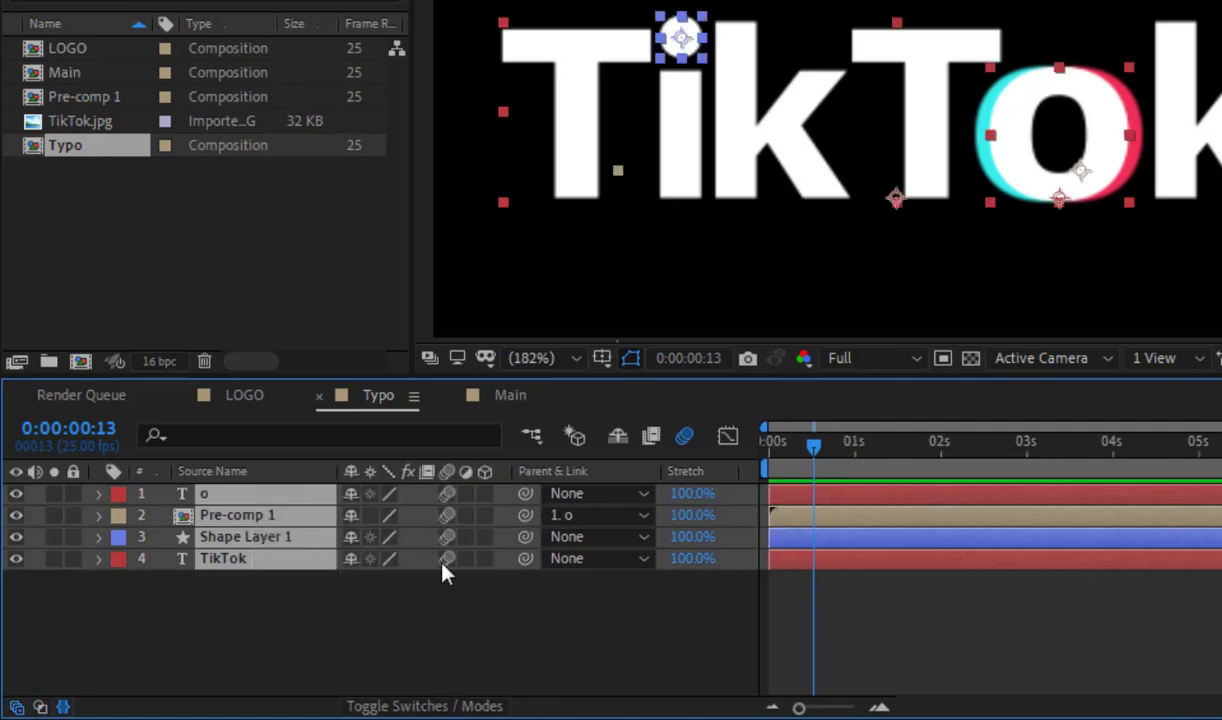
left_click(294, 644)
Step: Open Pre-comp 1, turn on motion blur for the o 3 and o 2 layers, and close it to return to Main
left_click(237, 515)
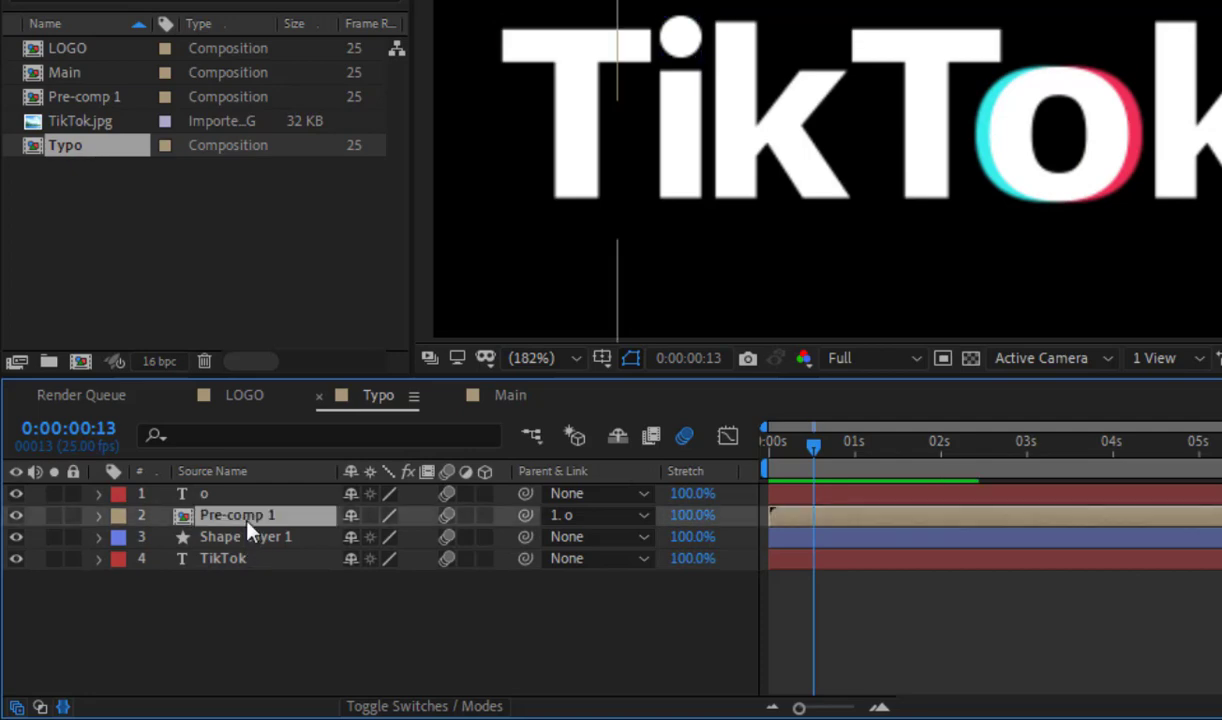
double_click(237, 515)
left_click_drag(320, 602, 175, 475)
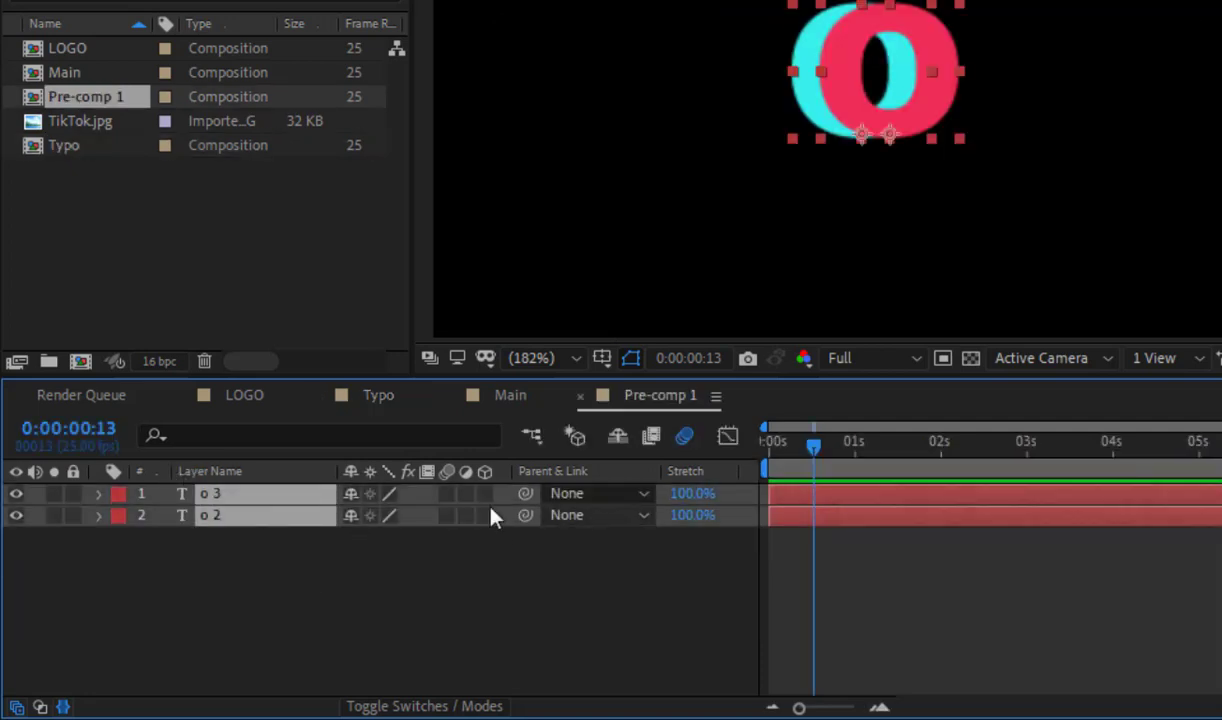
left_click_drag(447, 494, 447, 516)
left_click(478, 570)
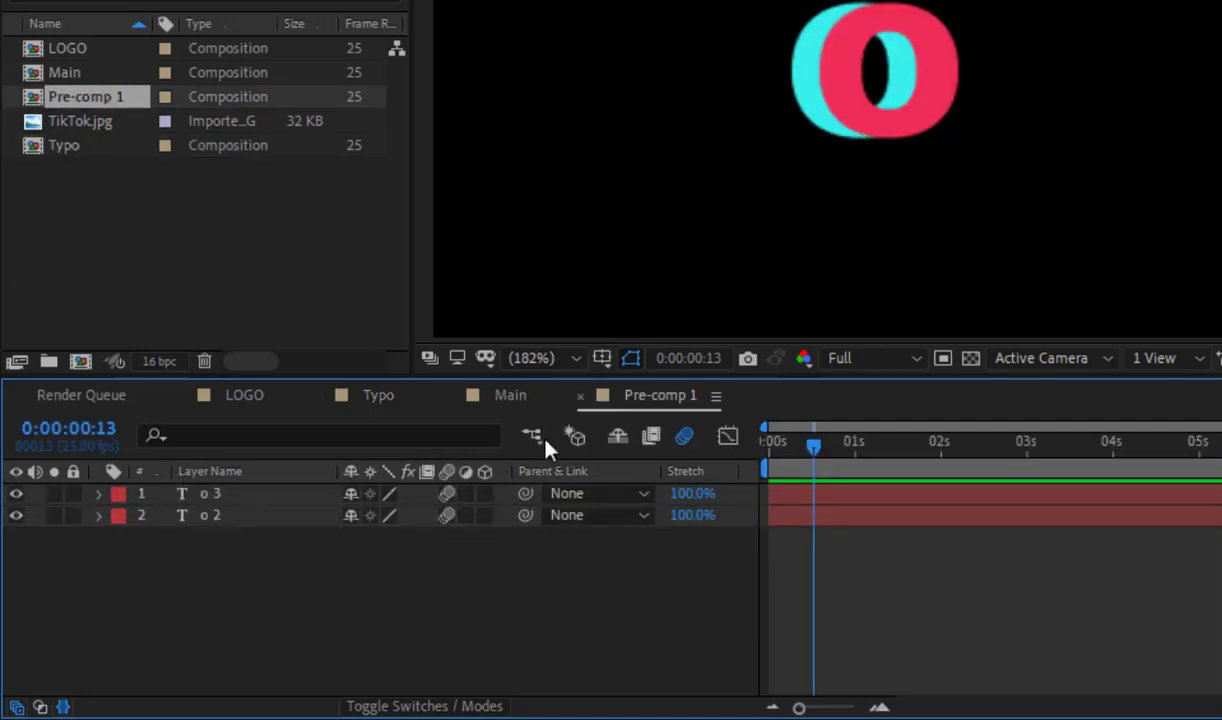
left_click(580, 397)
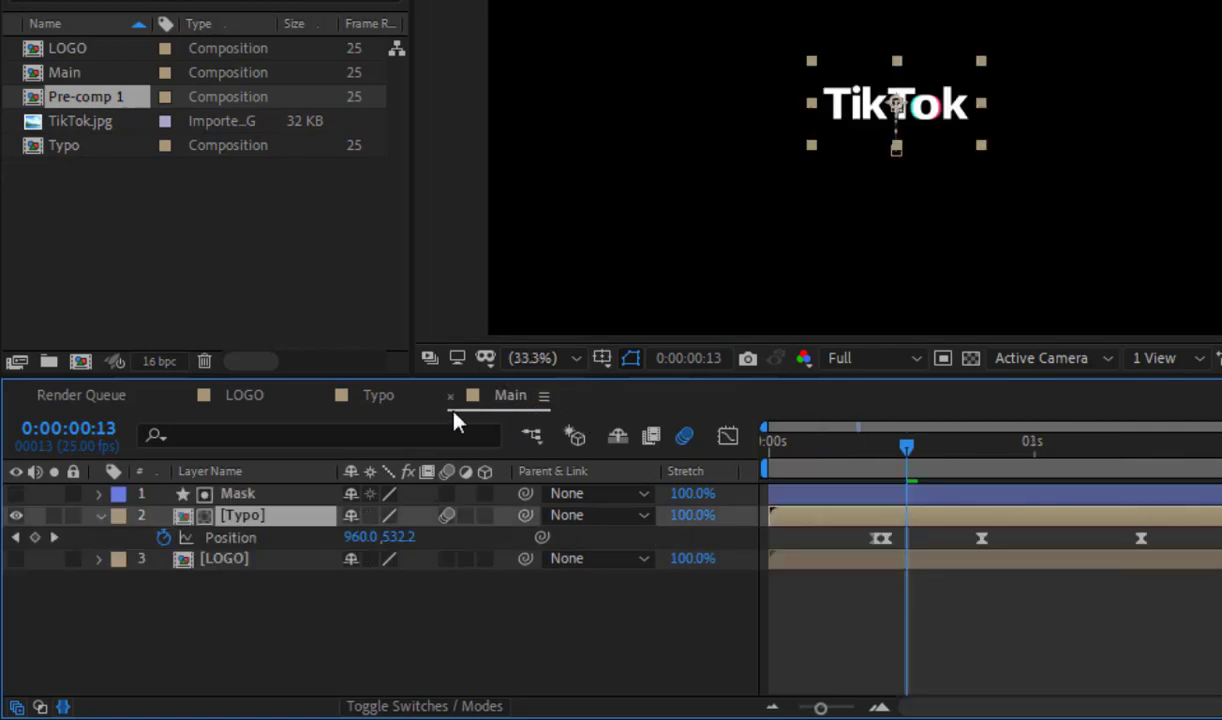
Step: Preview the Main composition to check the wordmark animation with motion blur
left_click(711, 625)
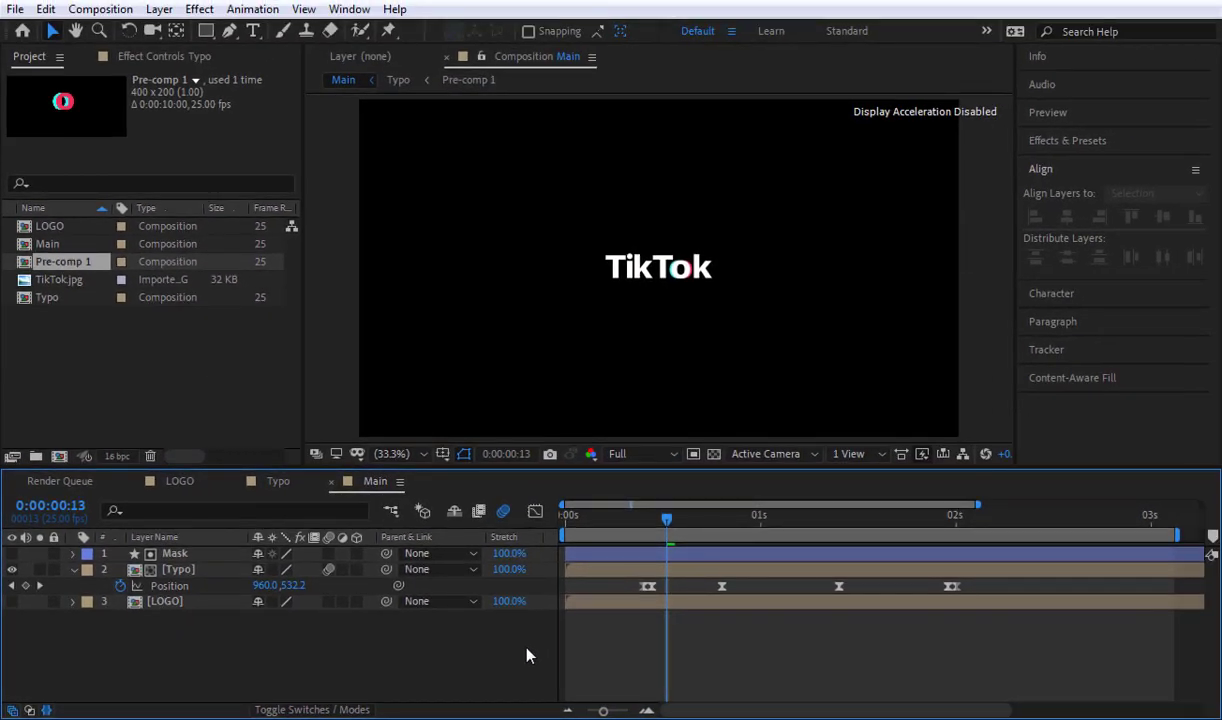
key("space")
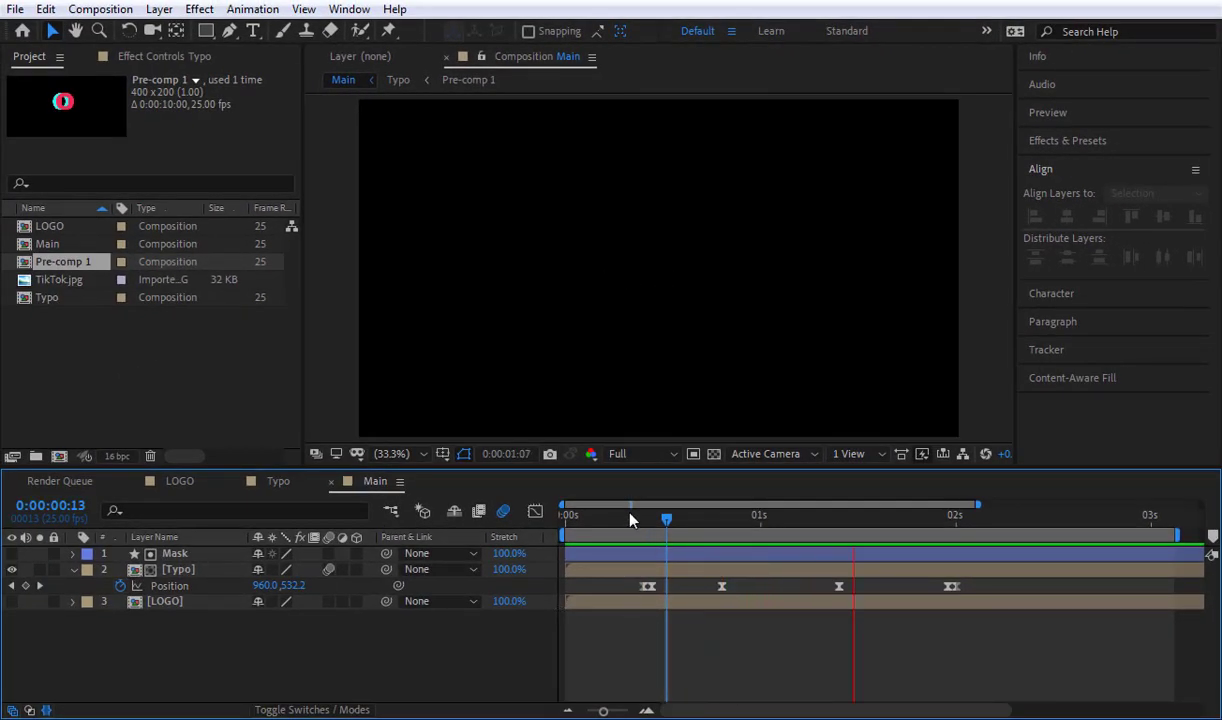
Step: Make the LOGO layer visible and start Position keyframes for it at 0:00:00:10
mouse_move(630, 519)
left_mouse_down()
mouse_move(605, 519)
mouse_move(644, 536)
left_mouse_up()
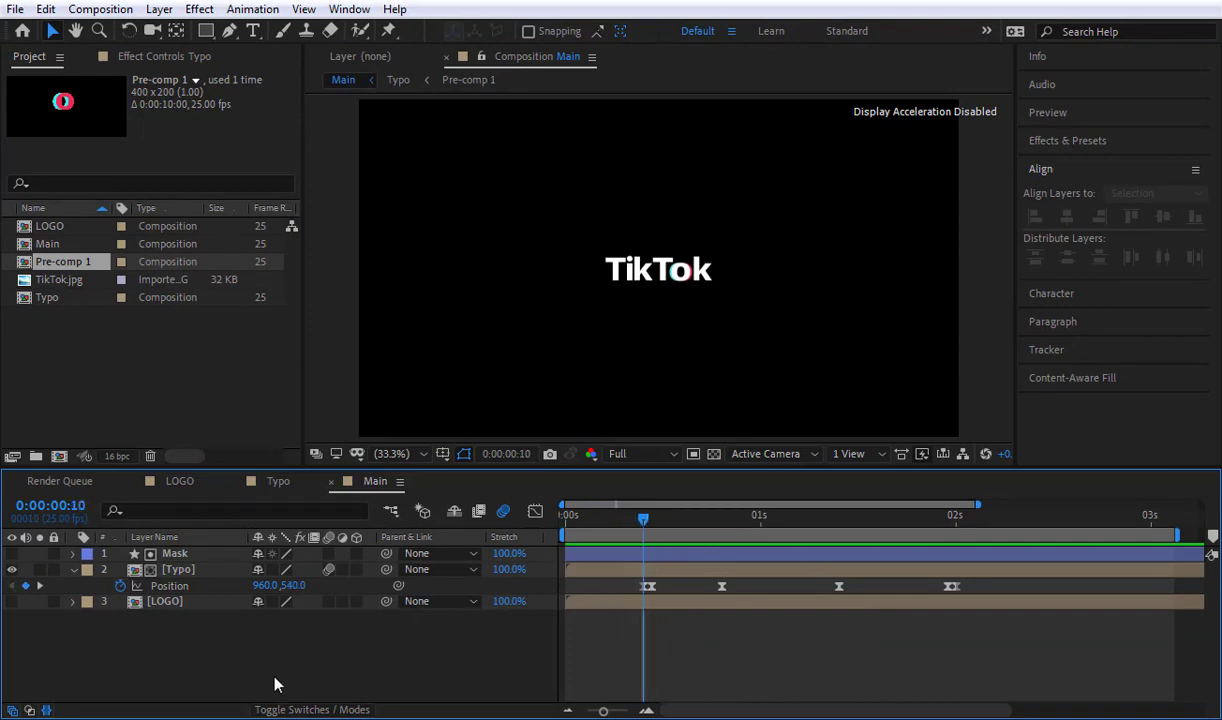
left_click(165, 601)
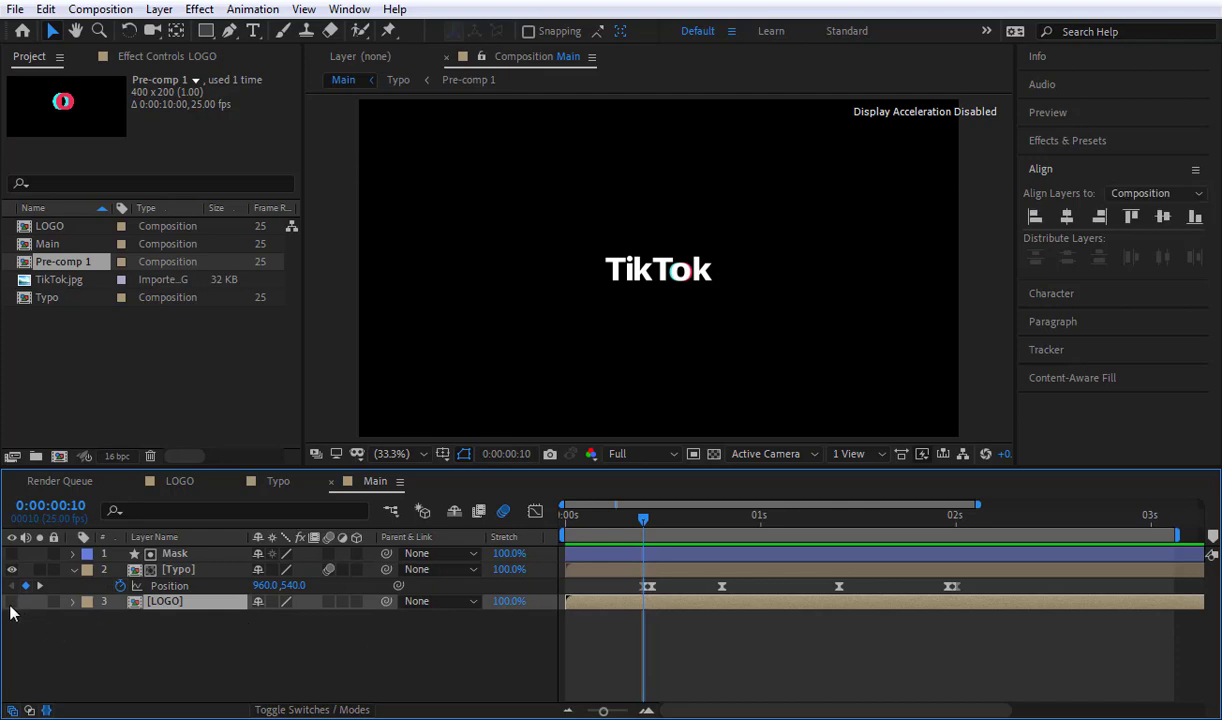
left_click(12, 601)
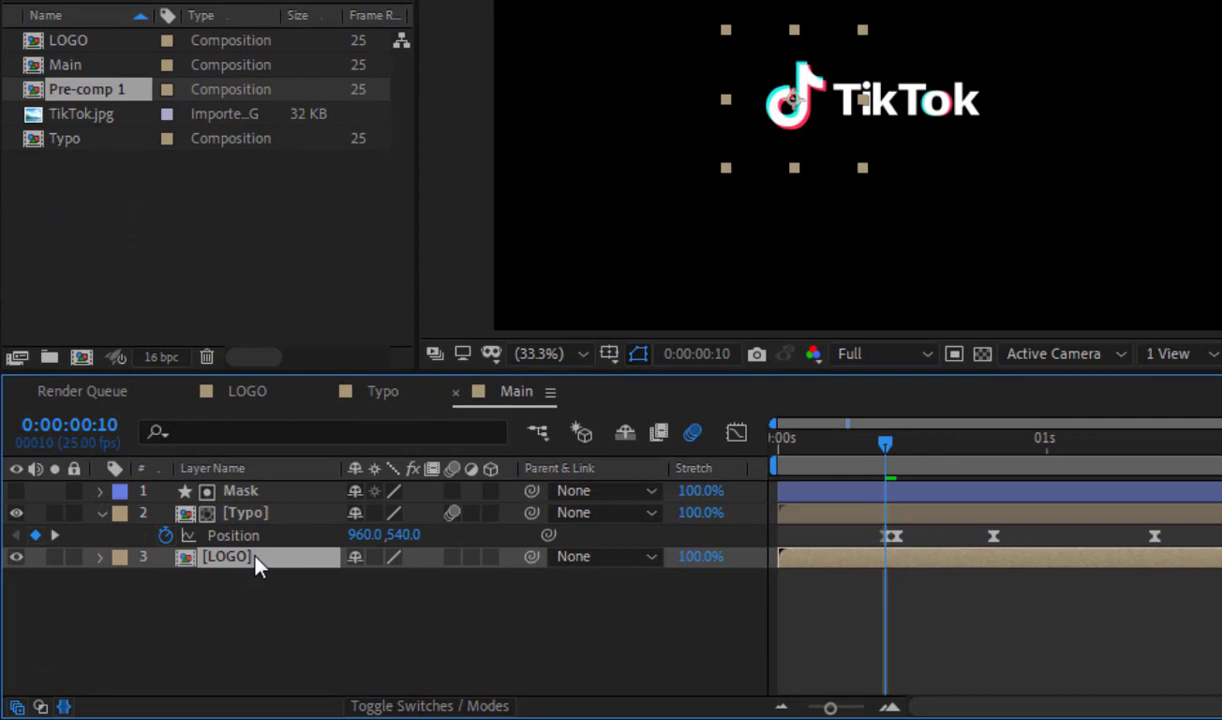
key("p")
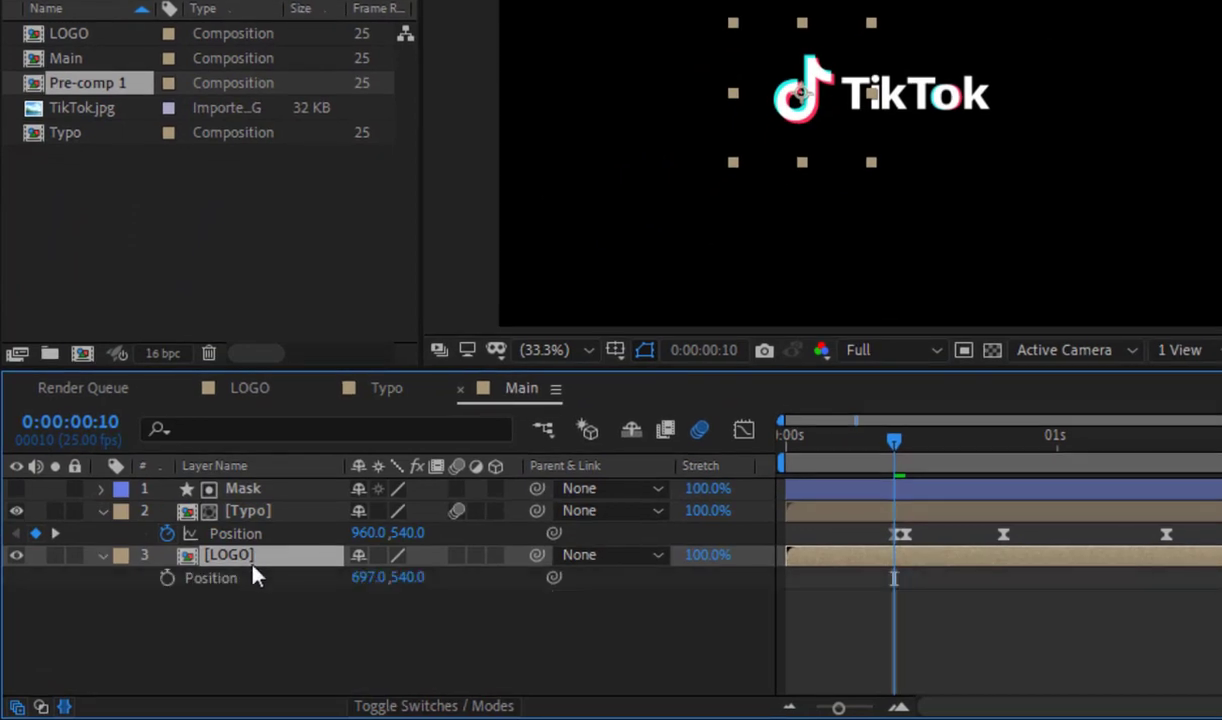
left_click(167, 579)
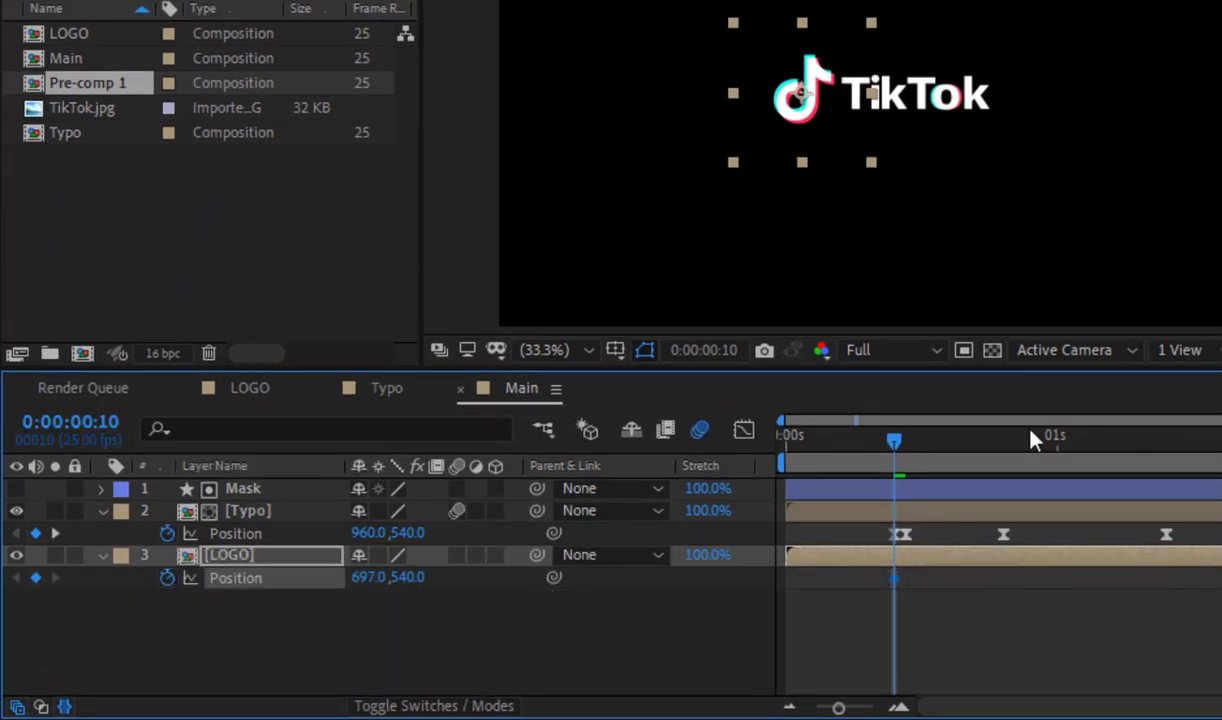
Step: At 0:00:00:20, show the Title/Action Safe guides and centre the LOGO layer by setting its Position to 959.0, 540.0
left_click_drag(953, 455, 1005, 470)
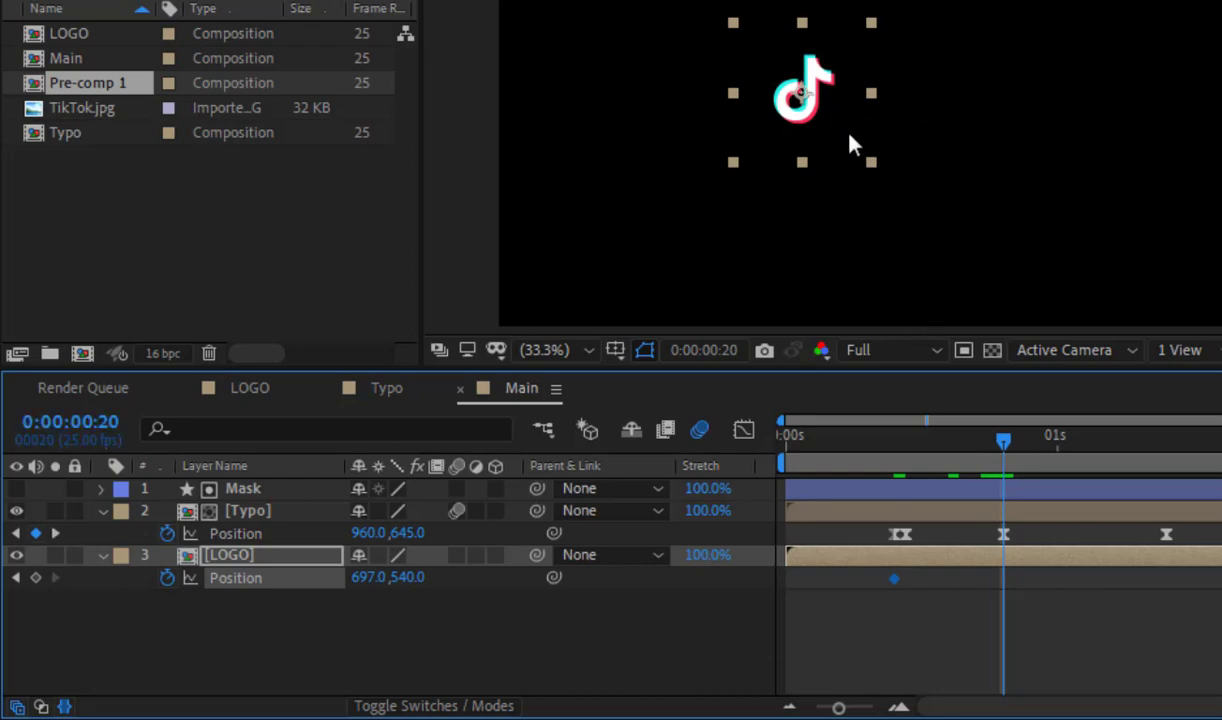
left_click(614, 349)
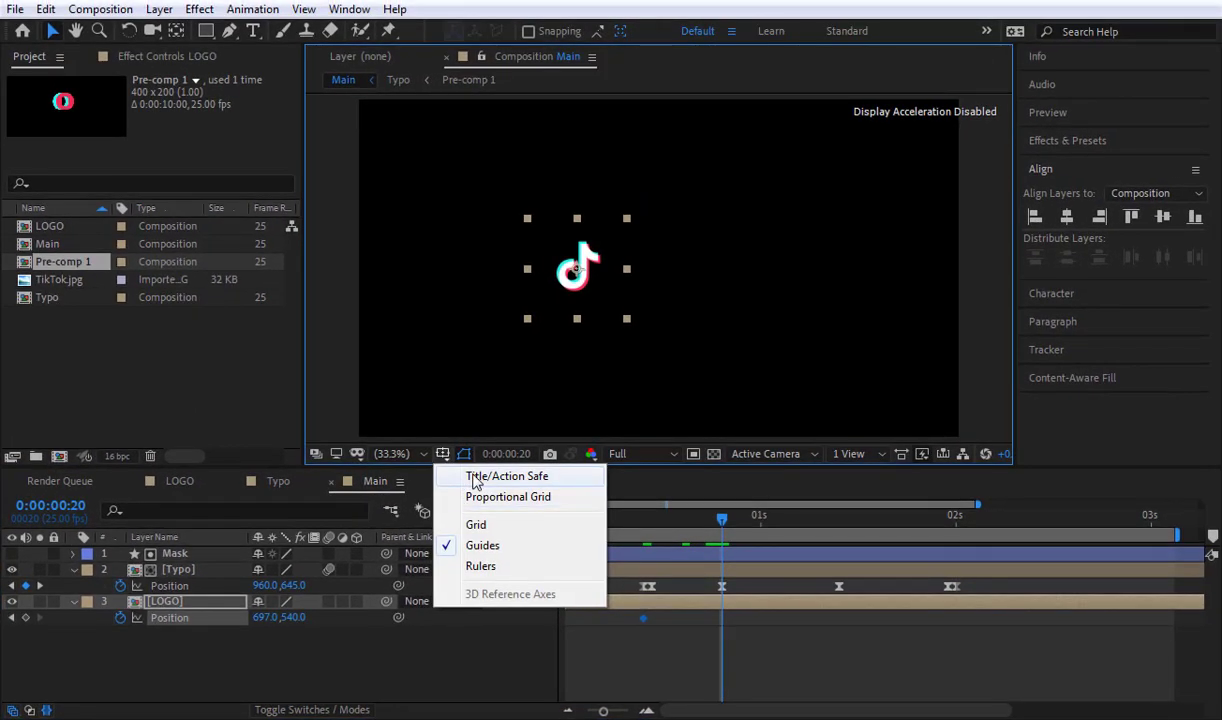
left_click(476, 479)
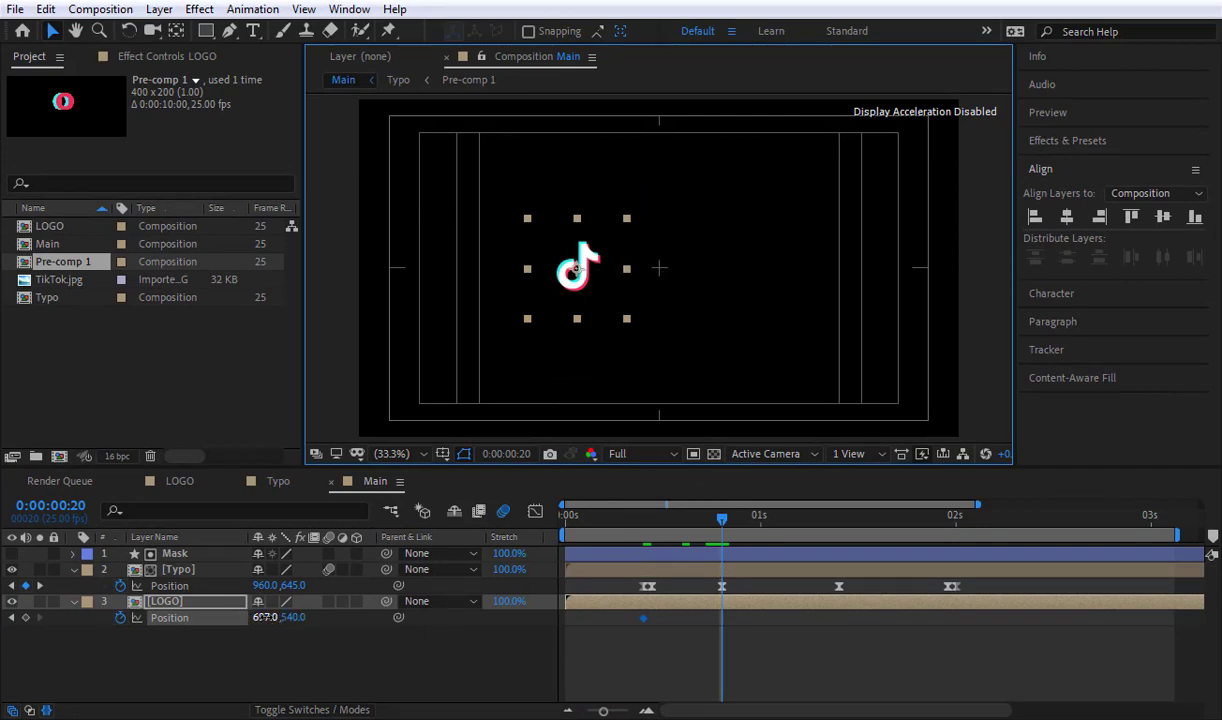
left_click_drag(262, 618, 509, 617)
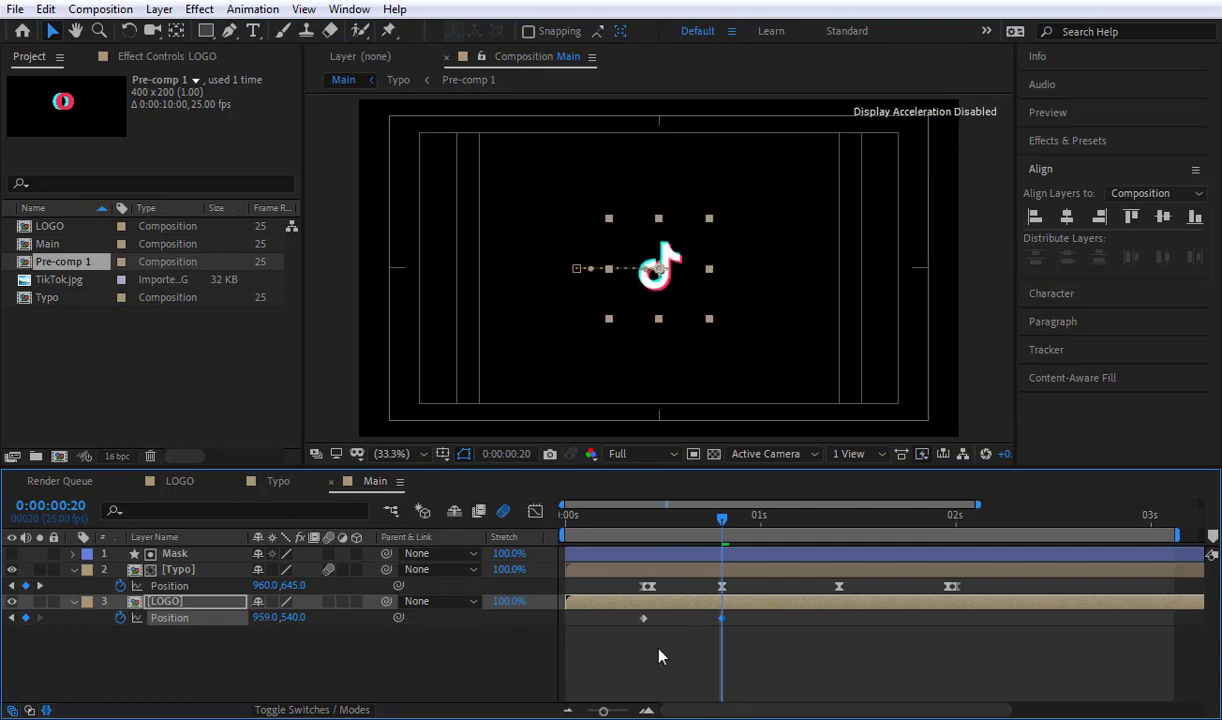
Step: Copy the LOGO layer's first Position keyframe to 0:00:02:00
left_click_drag(666, 638, 627, 623)
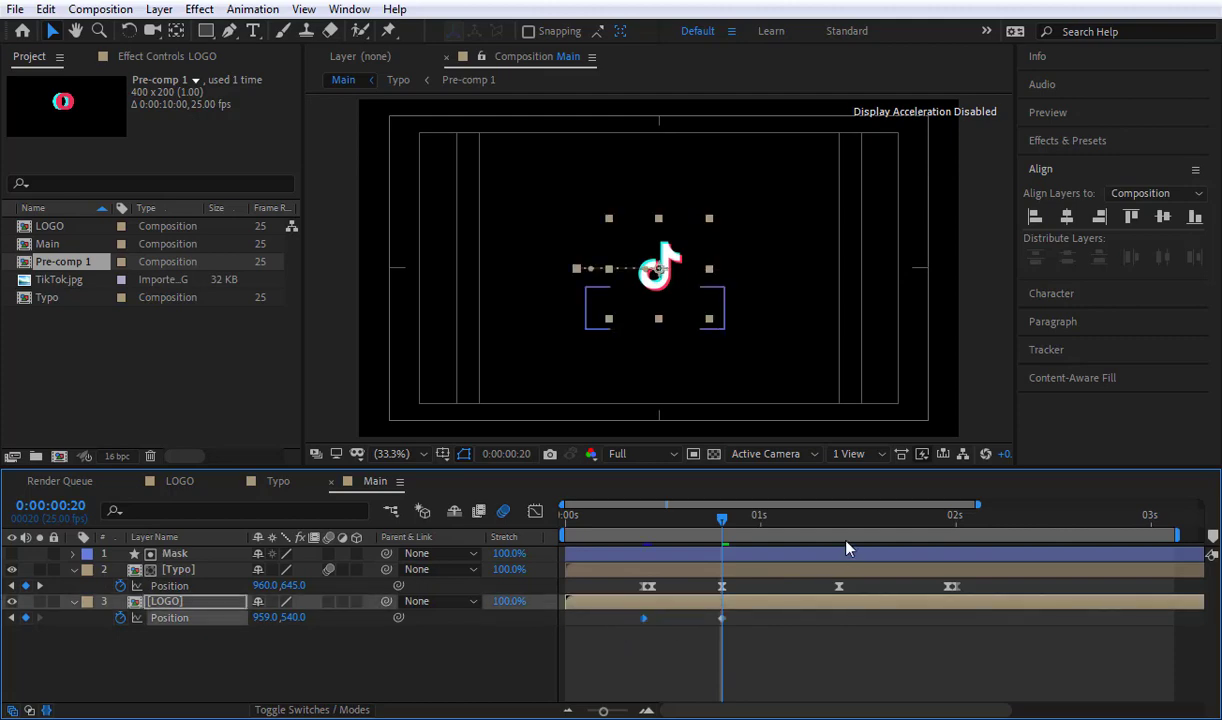
key("space")
left_click_drag(932, 562, 959, 567)
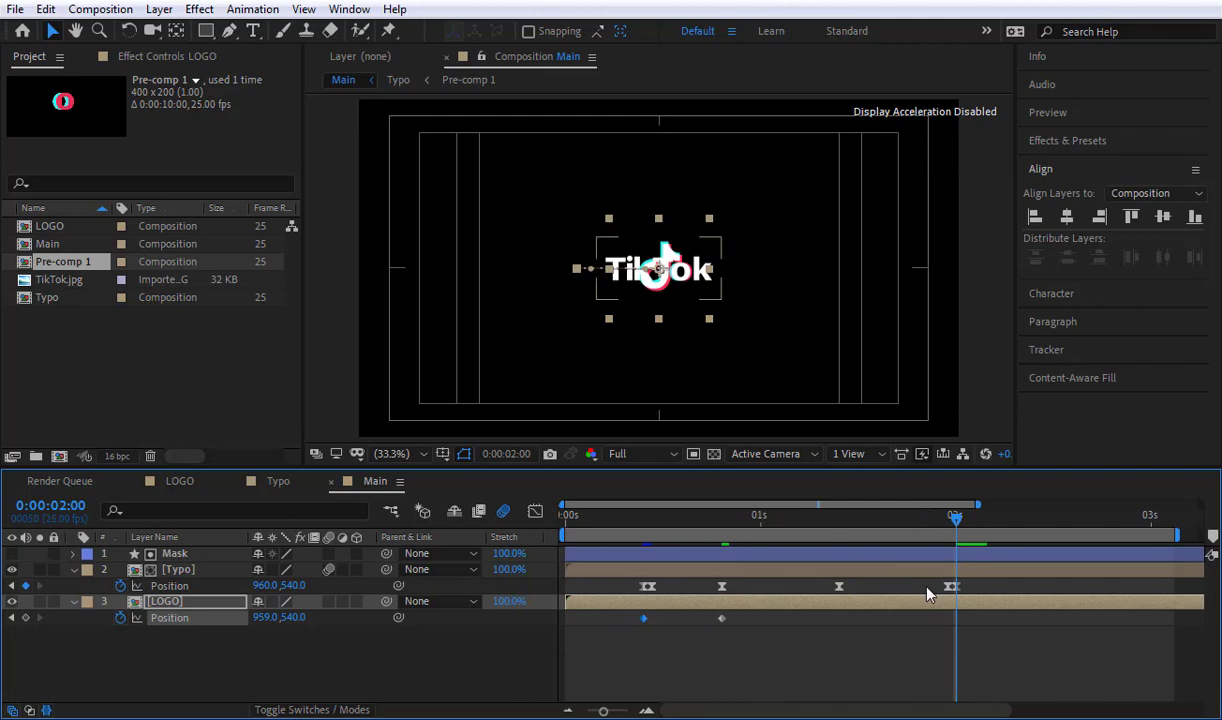
key("ctrl+v")
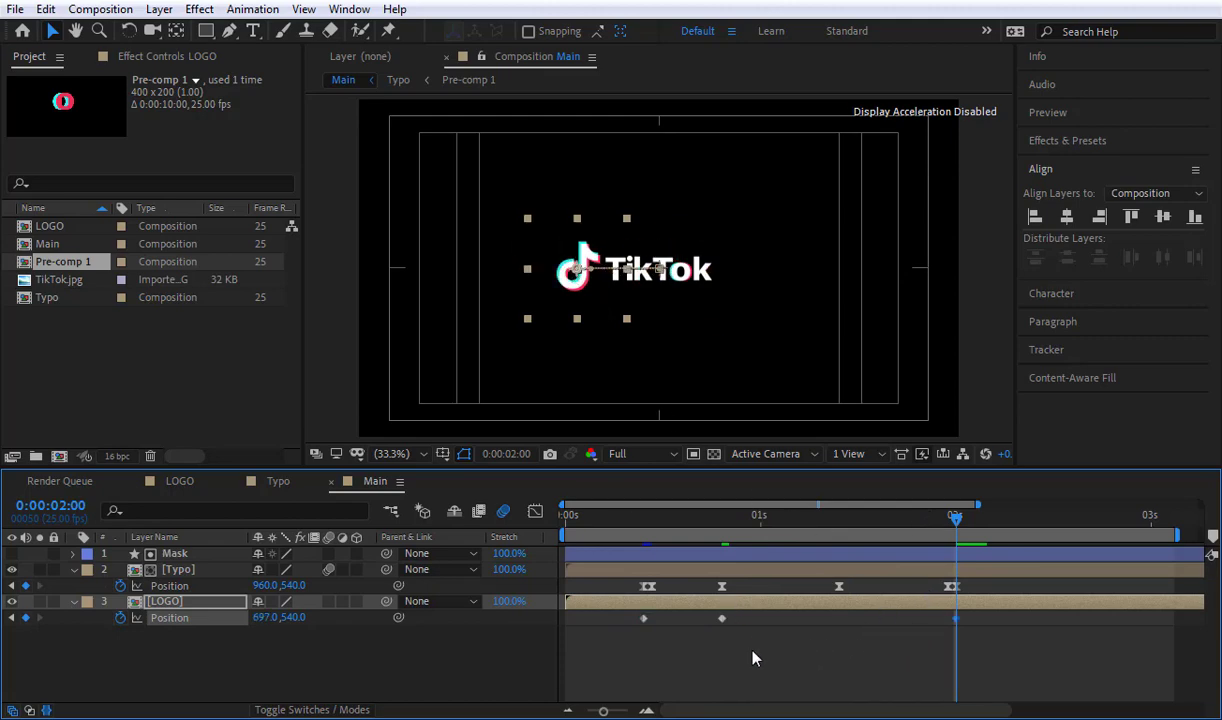
Step: Copy the LOGO layer's centred Position keyframe from 0:00:00:20 to 0:00:01:10
left_click_drag(753, 650, 708, 612)
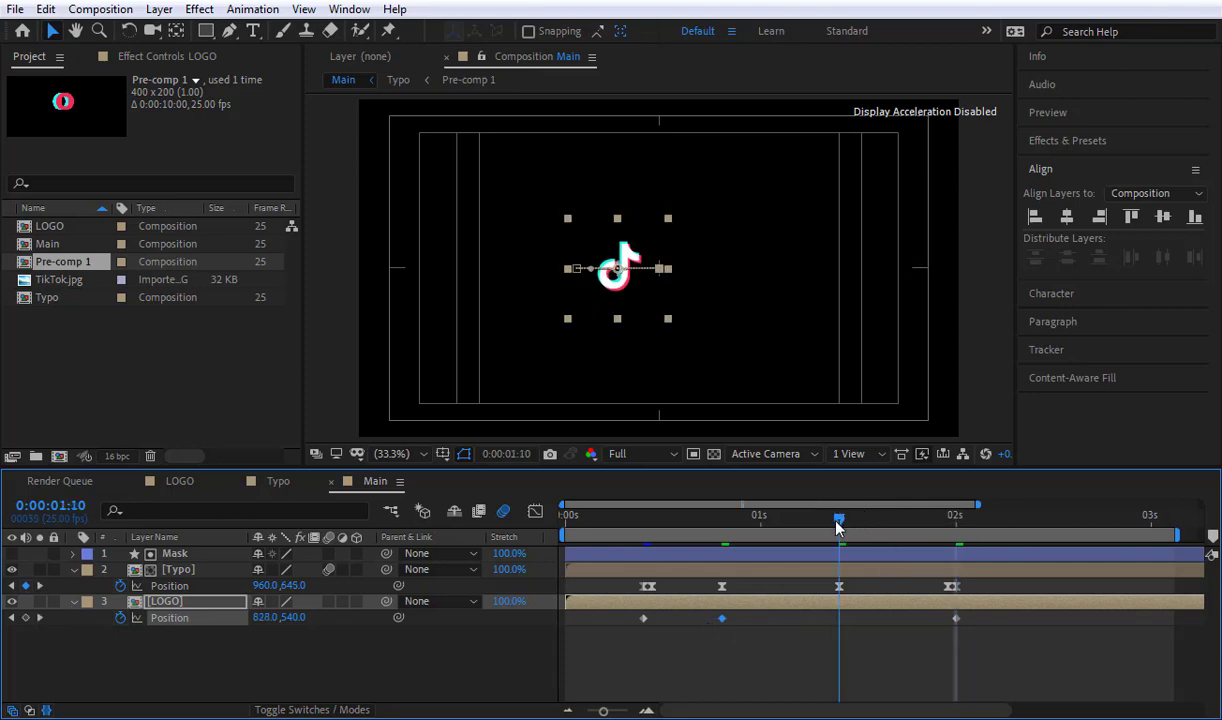
left_click_drag(742, 660, 705, 624)
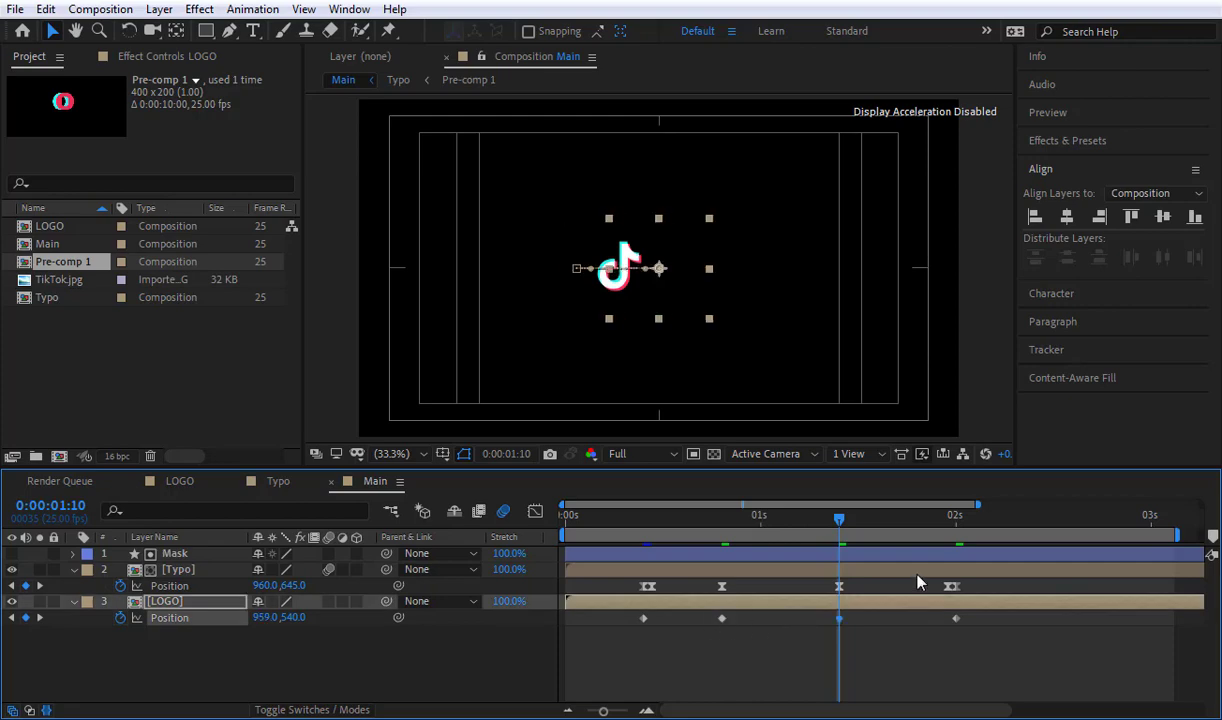
left_click_drag(624, 287, 665, 287)
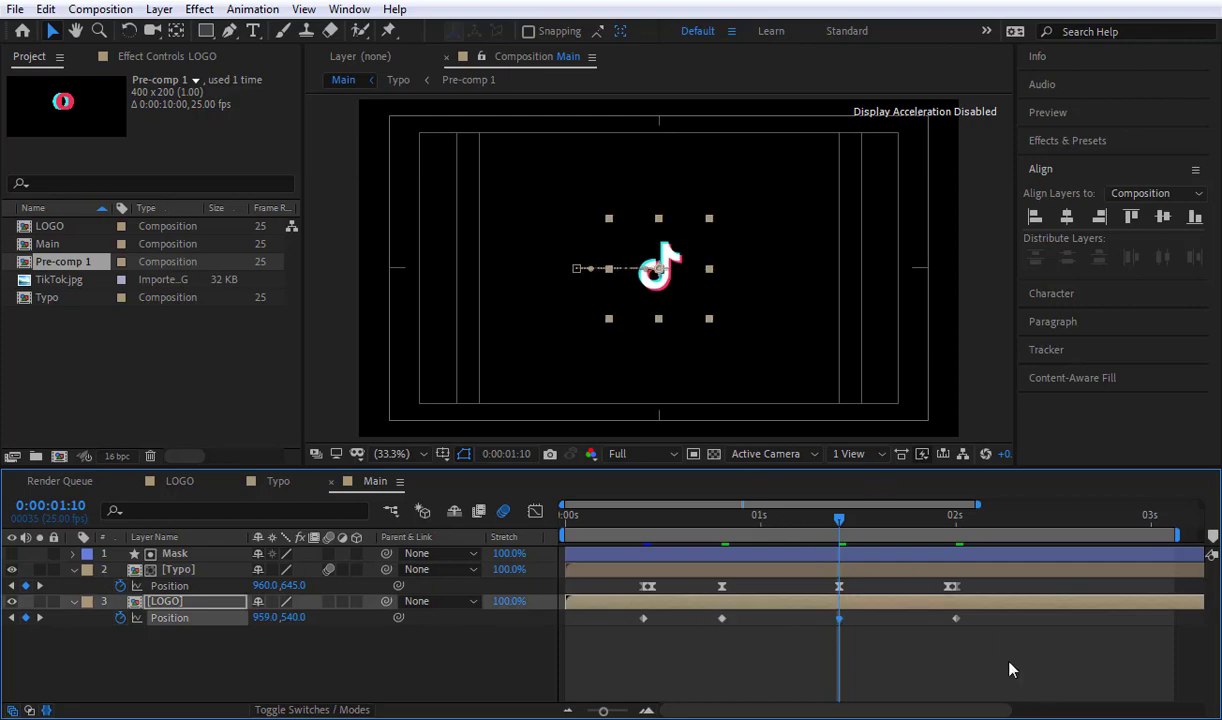
Step: Apply Easy Ease to all four LOGO Position keyframes and preview the Main composition
left_click_drag(998, 657, 597, 616)
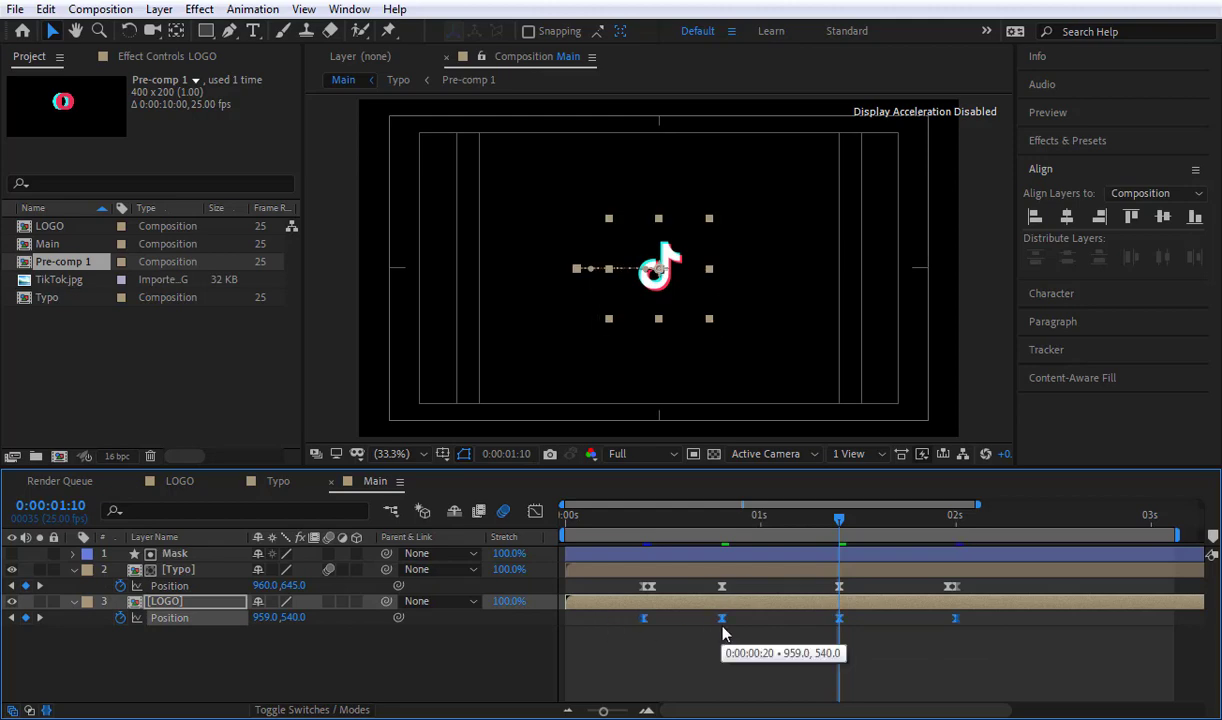
key("F9")
left_click(758, 649)
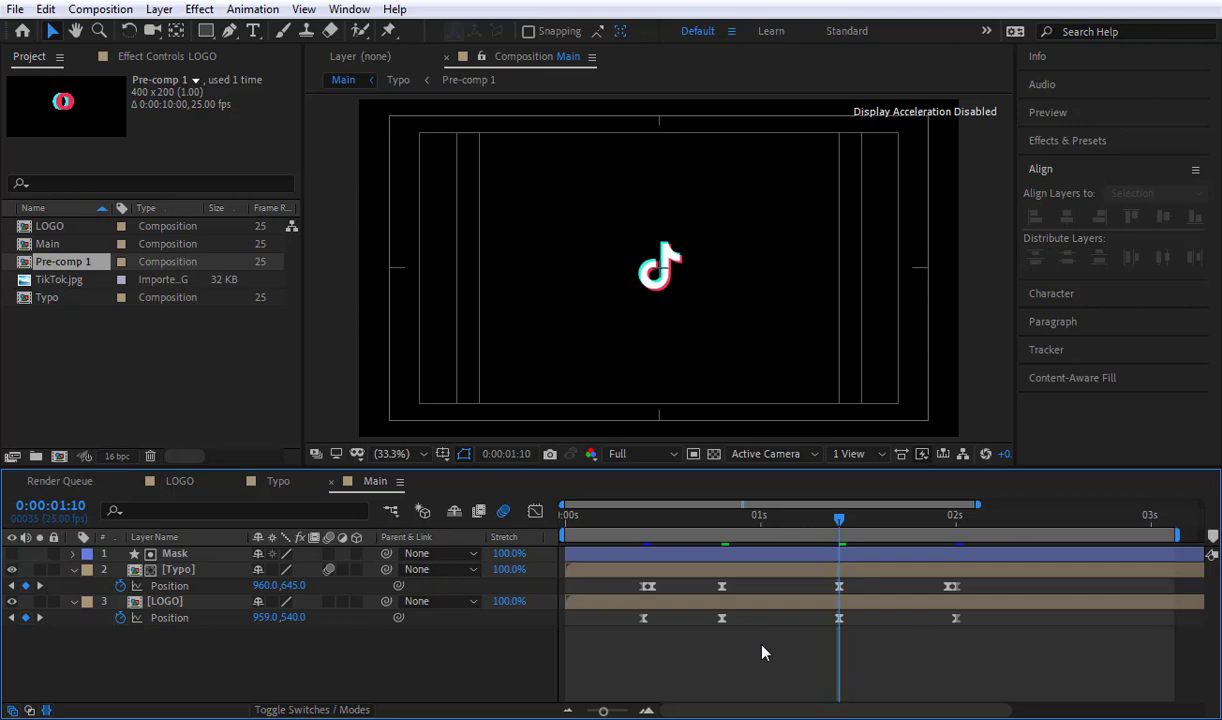
key("space")
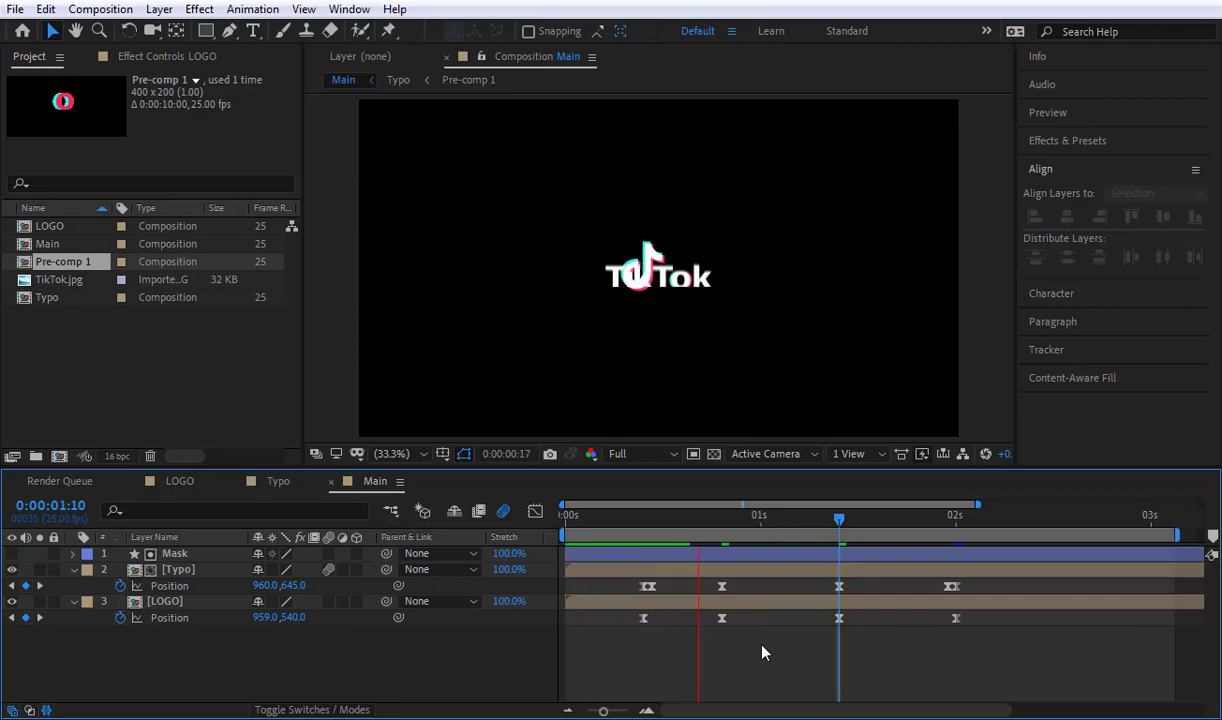
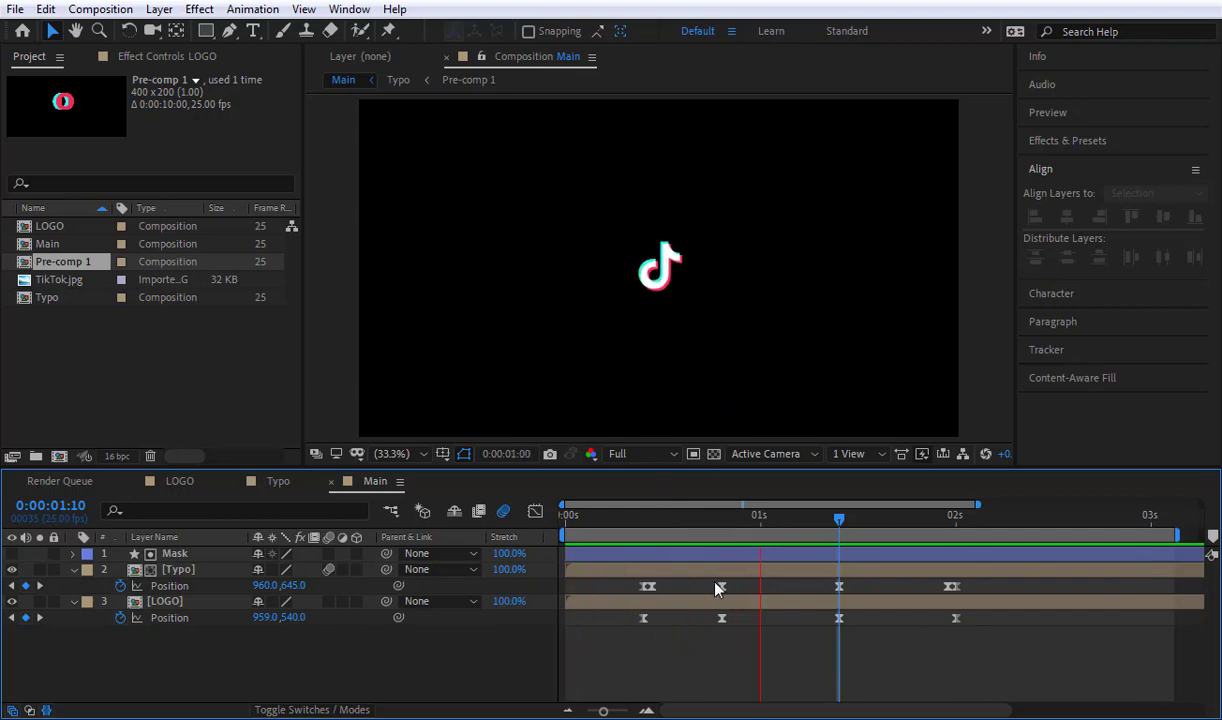
Step: In the speed graph of the LOGO layer's Position, lengthen the first keyframe's outgoing ease so the slide to centre peaks just before 0:00:00:20
key("apostrophe")
left_click(714, 521)
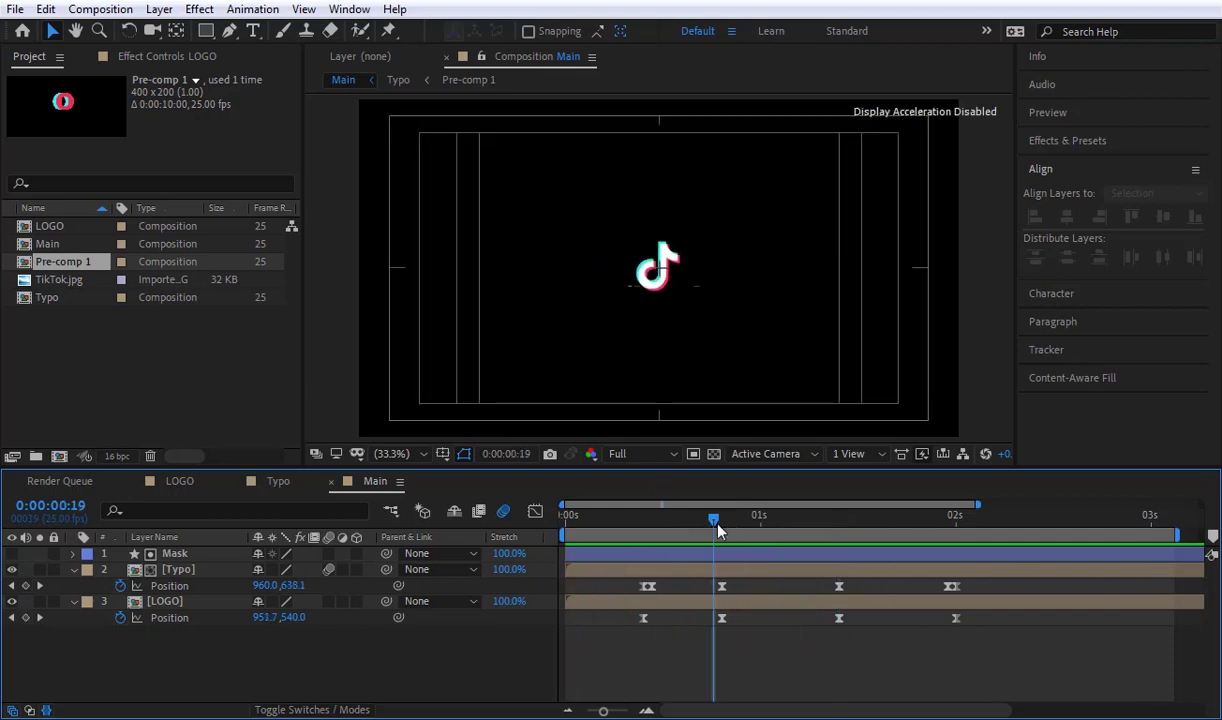
left_click(722, 517)
left_click(722, 618)
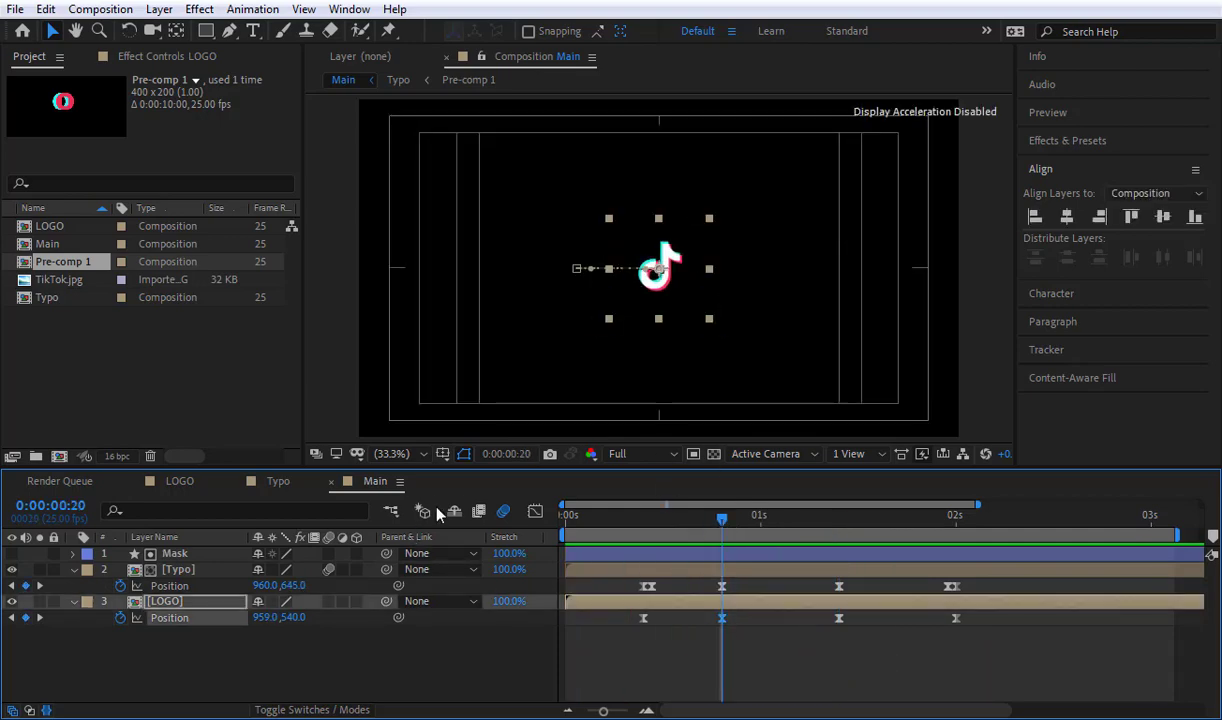
left_click(535, 513)
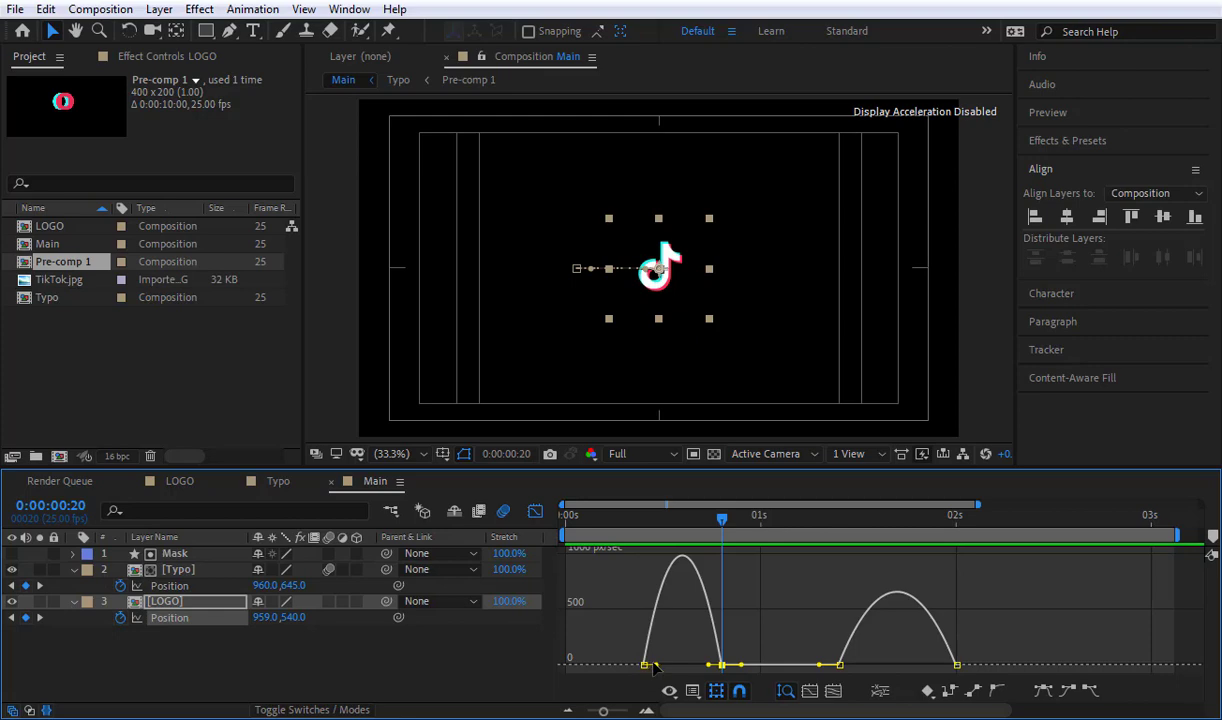
left_click_drag(663, 666, 708, 679)
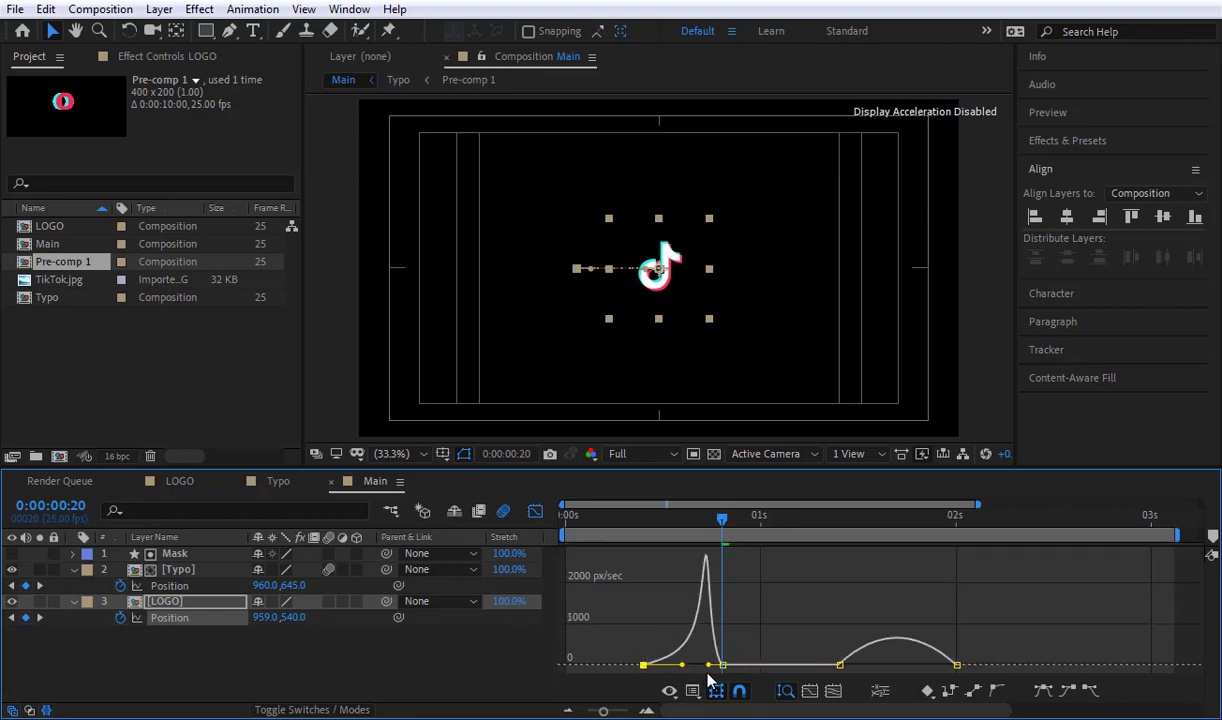
Step: Lengthen the incoming ease of LOGO's last Position keyframe so the return move peaks early, close the graph and preview the Main composition
left_click(955, 665)
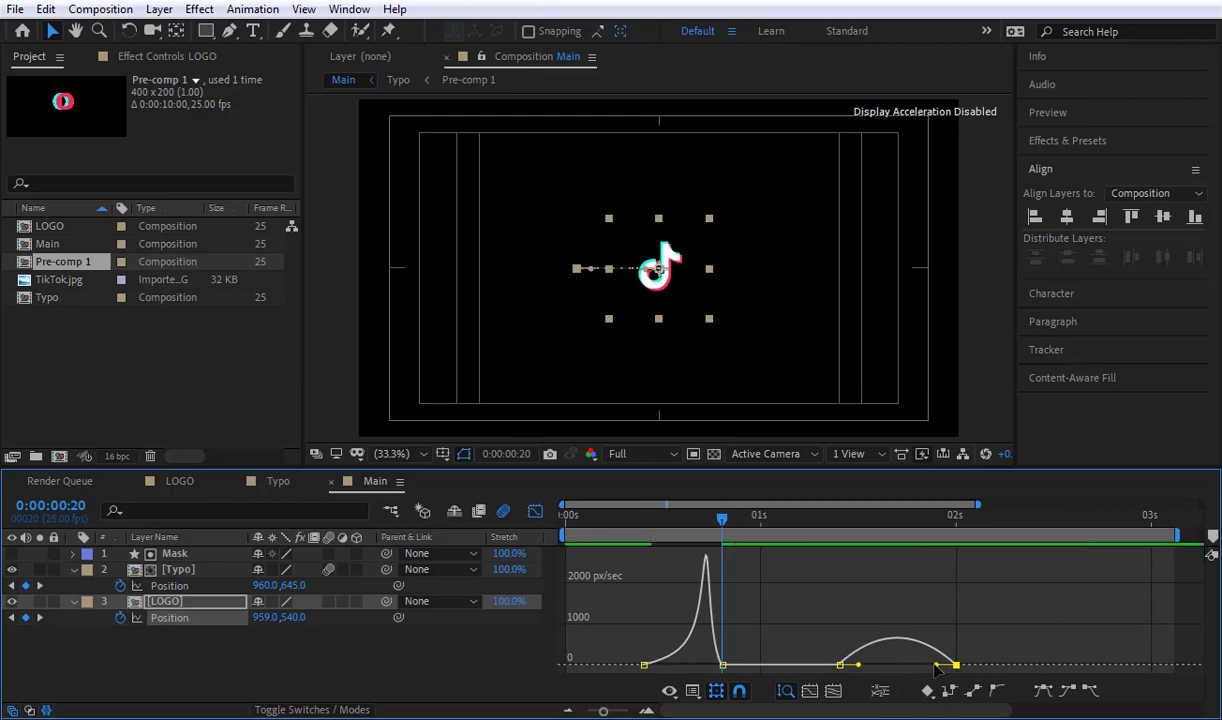
left_click_drag(937, 668, 836, 672)
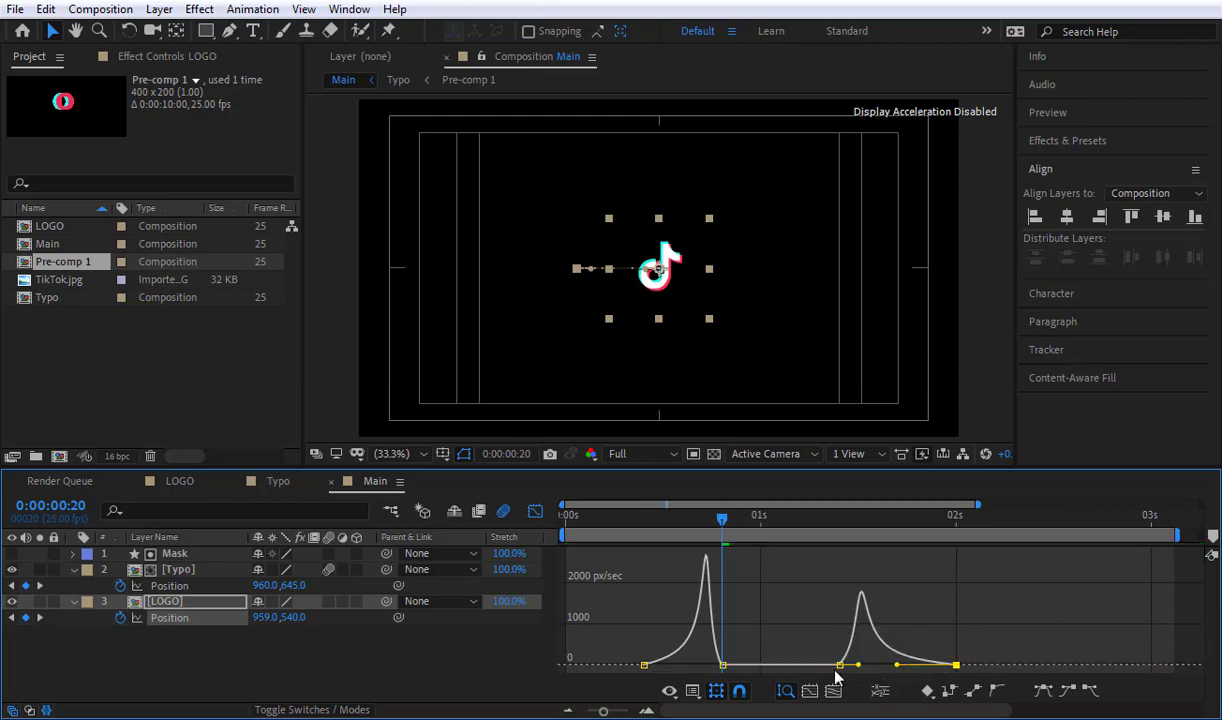
left_click(535, 511)
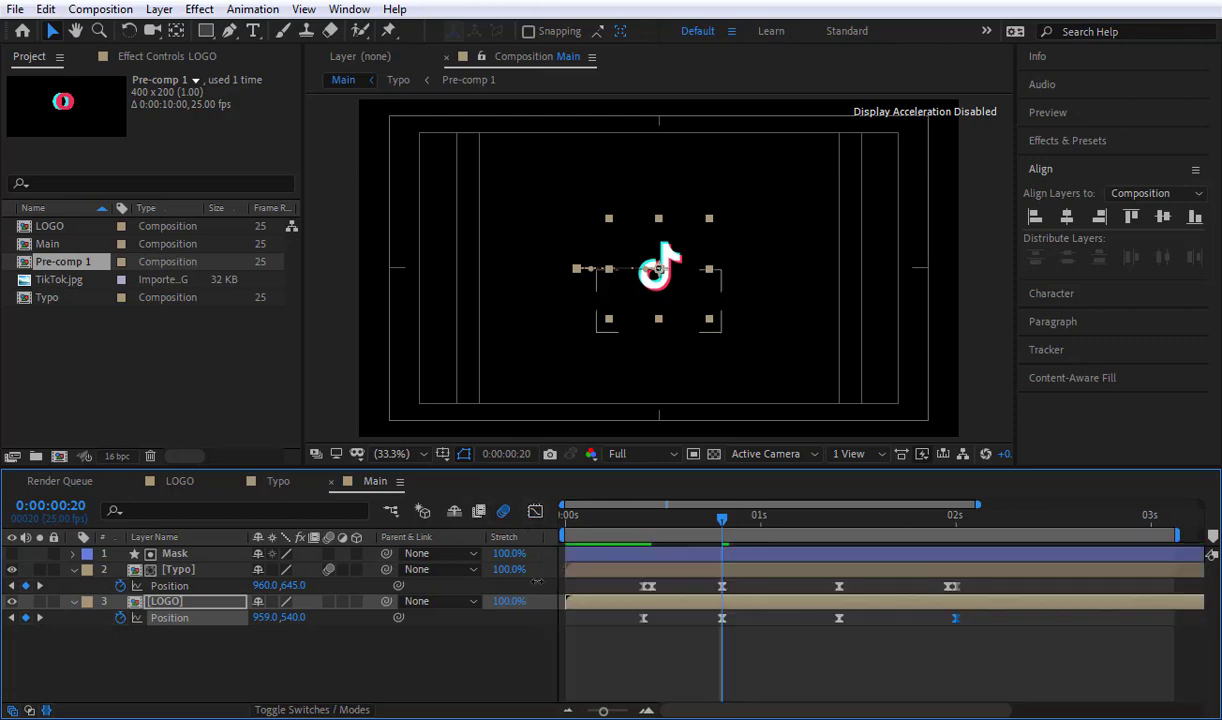
left_click(494, 657)
key("space")
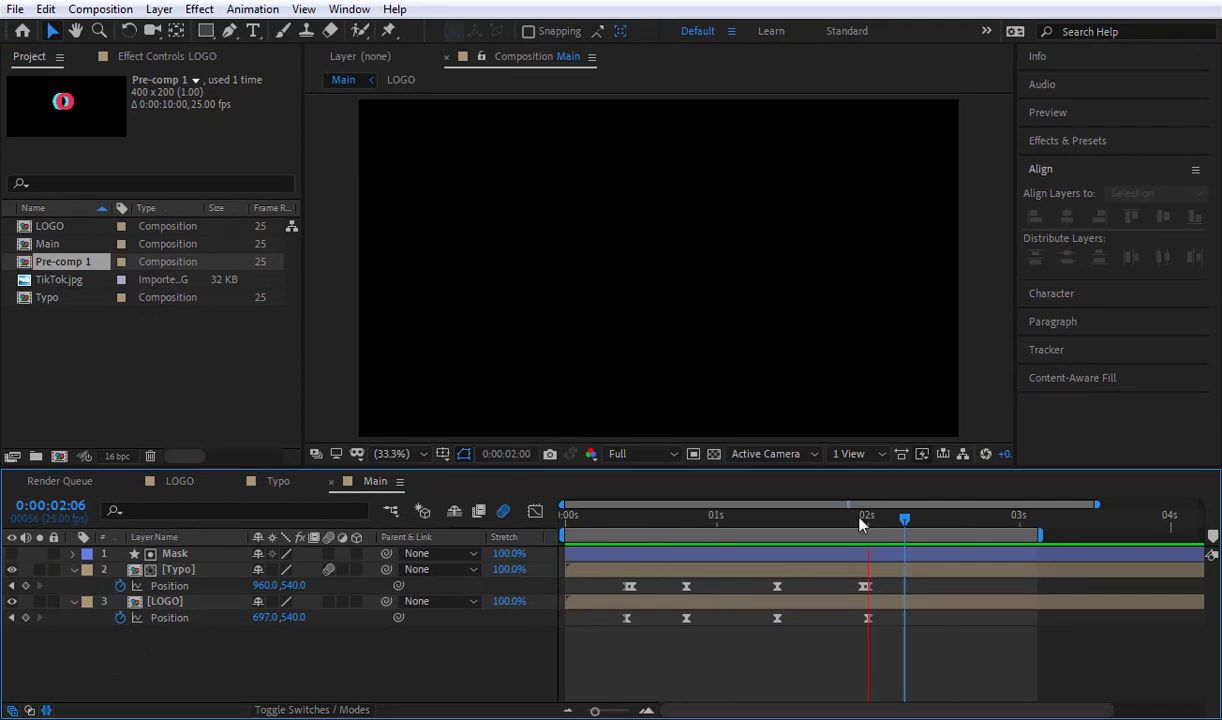
key("space")
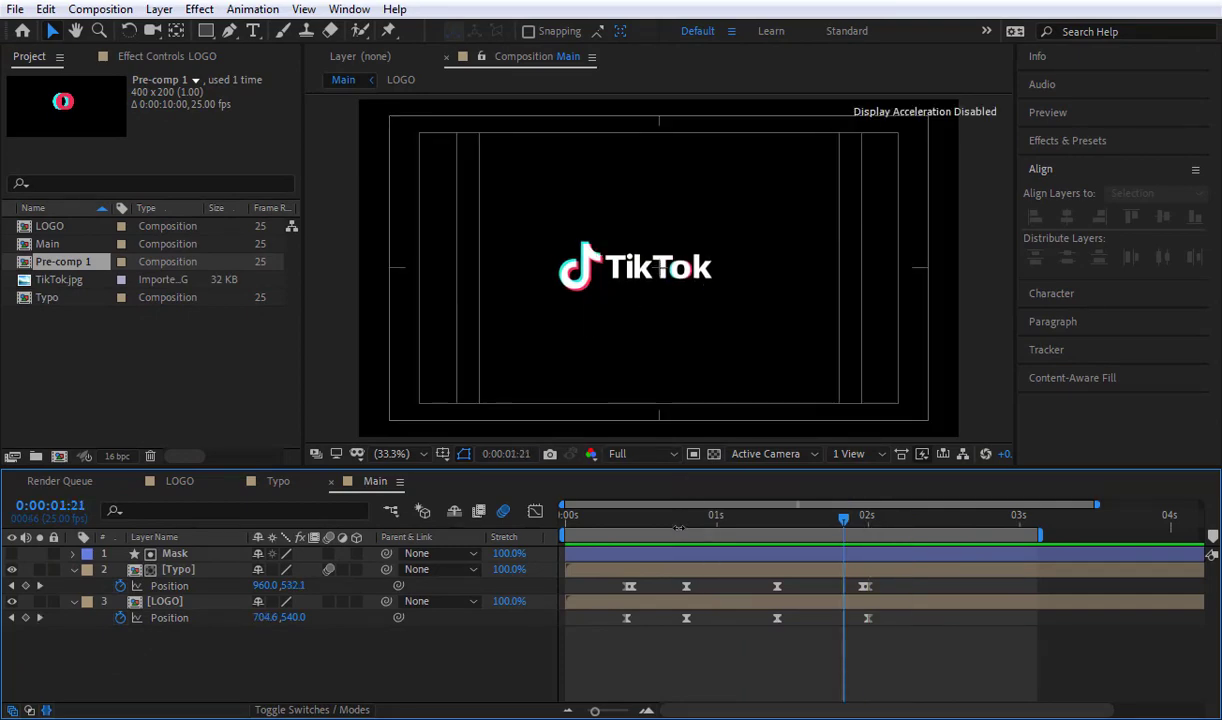
Step: Enable motion blur for both shape layers and for the LOGO composition itself, and preview the result in Main
left_click_drag(679, 527, 626, 524)
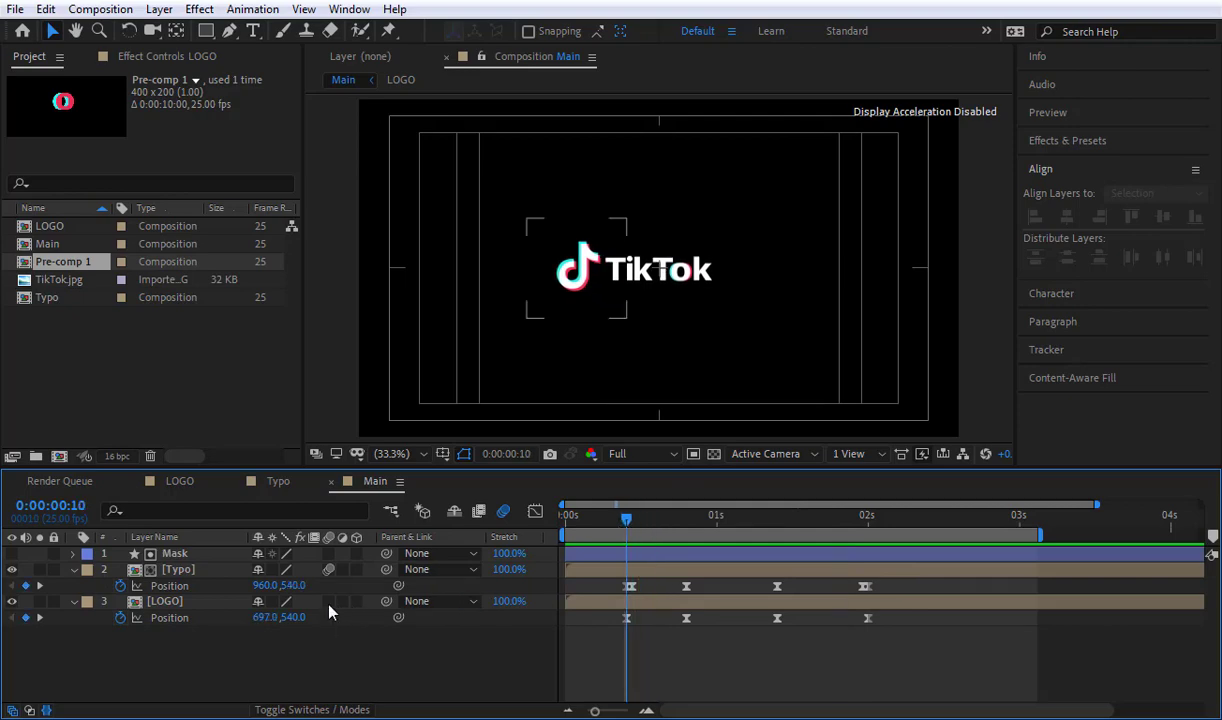
double_click(205, 602)
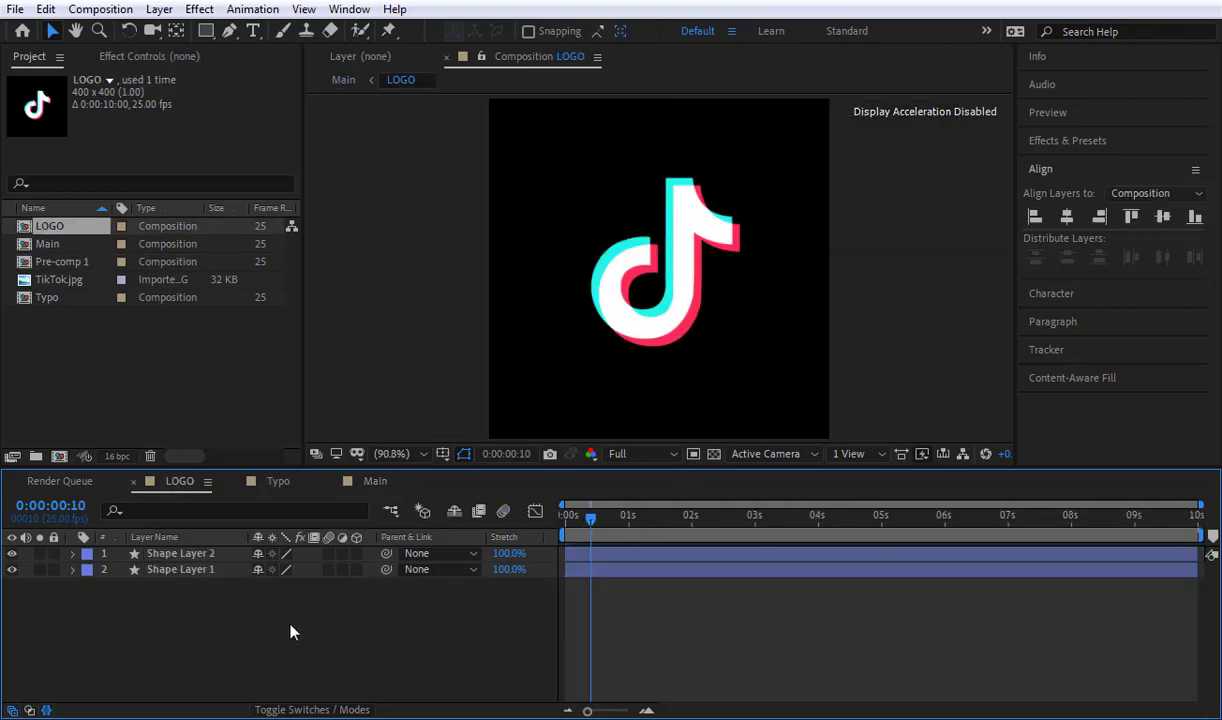
left_click_drag(290, 632, 194, 546)
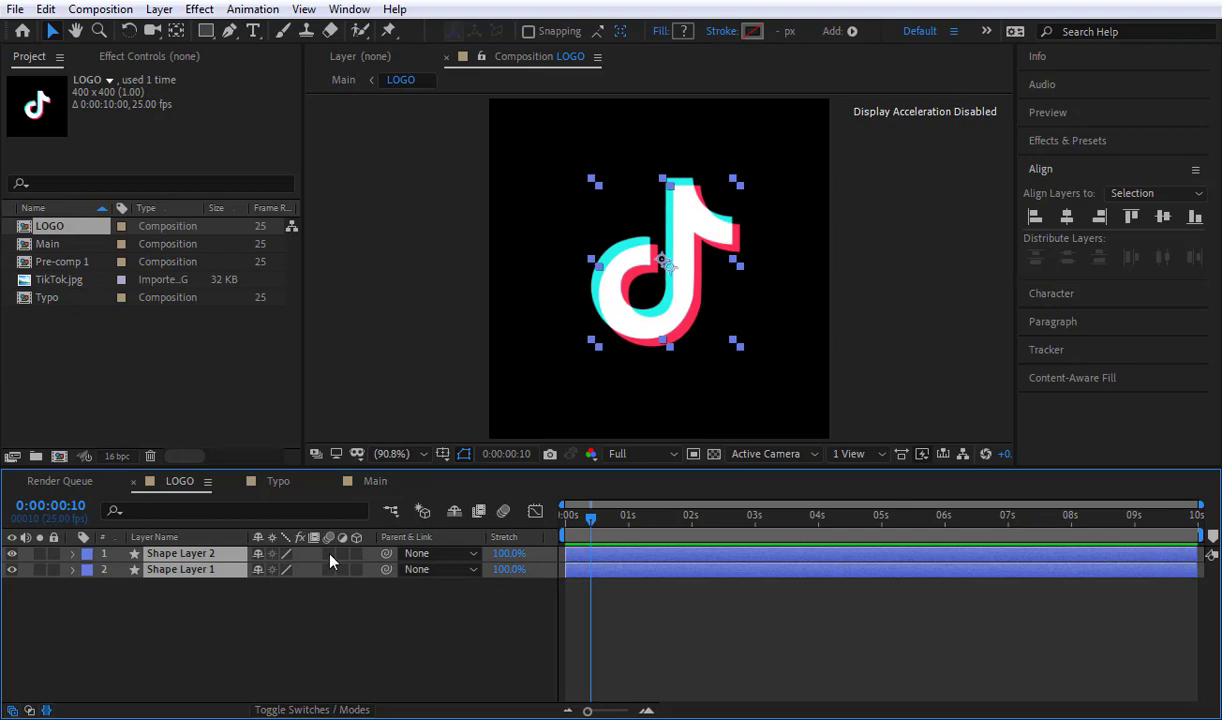
left_click(331, 555)
left_click(328, 590)
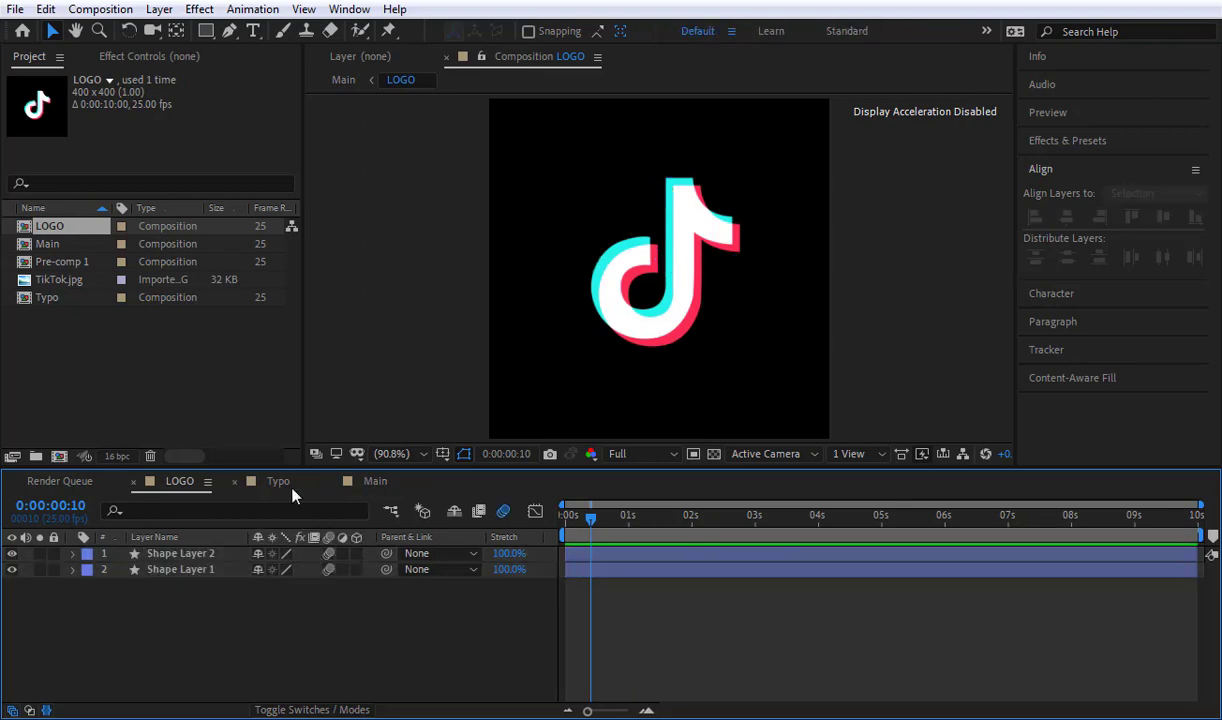
left_click(375, 481)
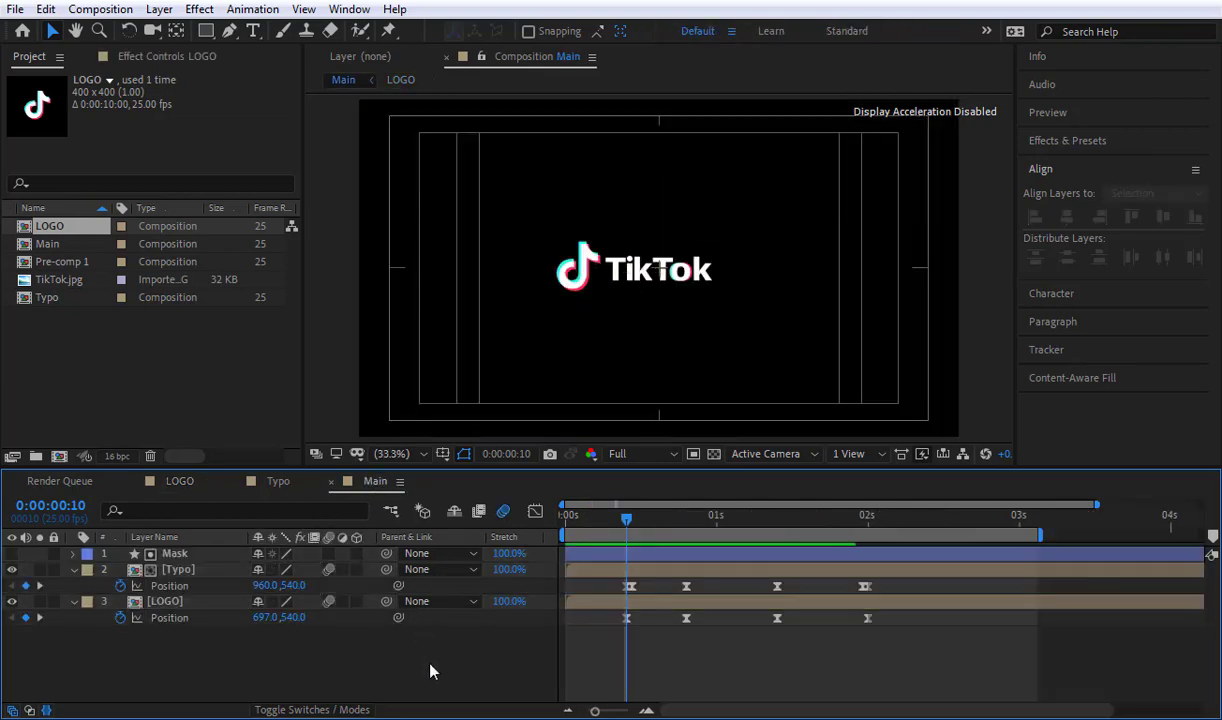
key("space")
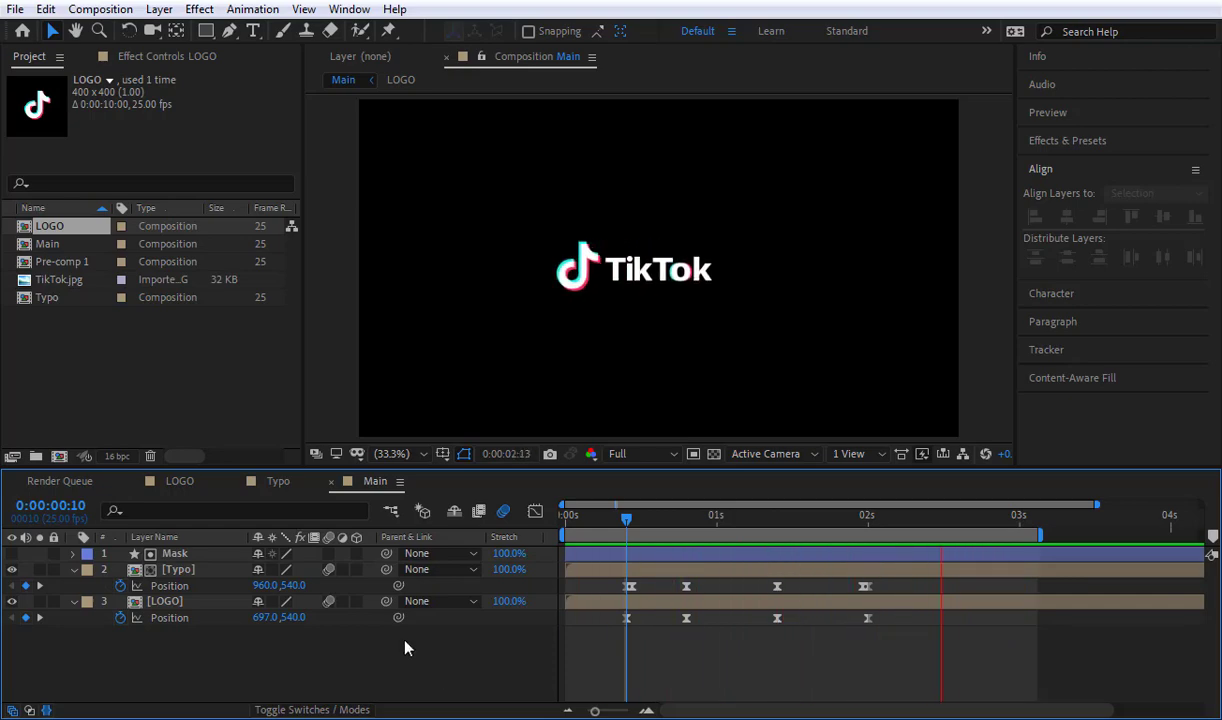
left_click(662, 518)
left_click_drag(635, 534, 595, 545)
Step: Reopen the LOGO composition and rename Shape Layer 2 as Bluish
left_click(157, 606)
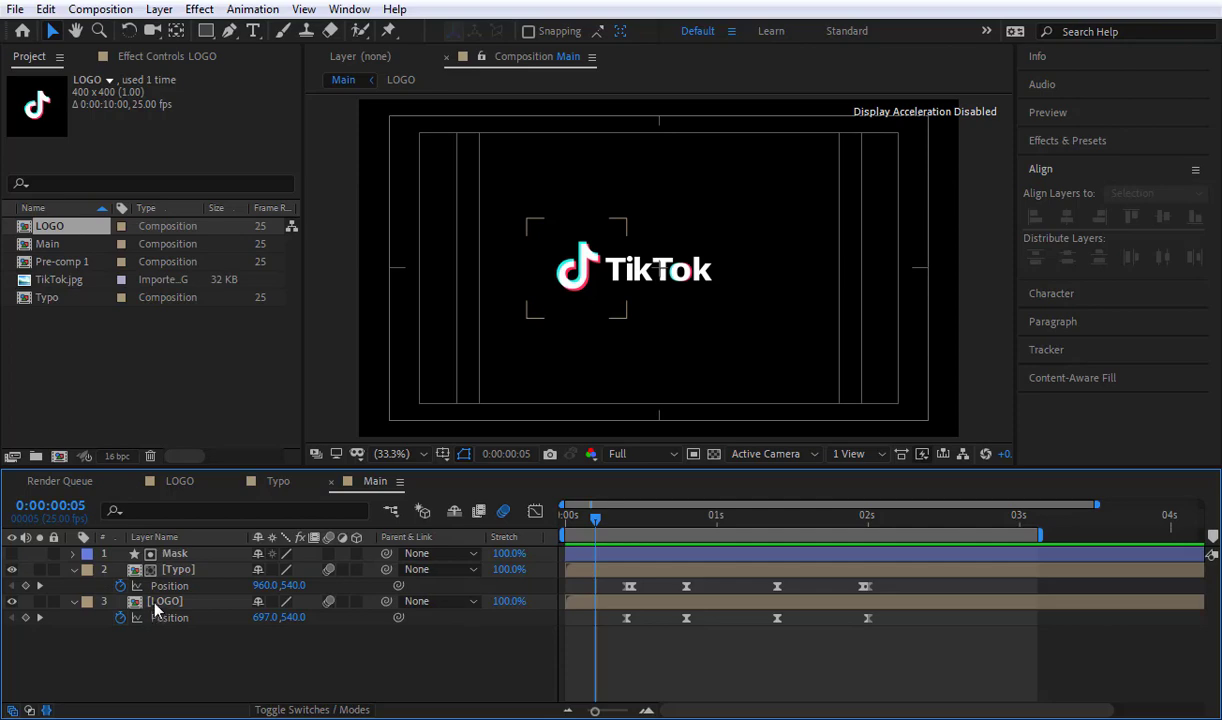
double_click(157, 605)
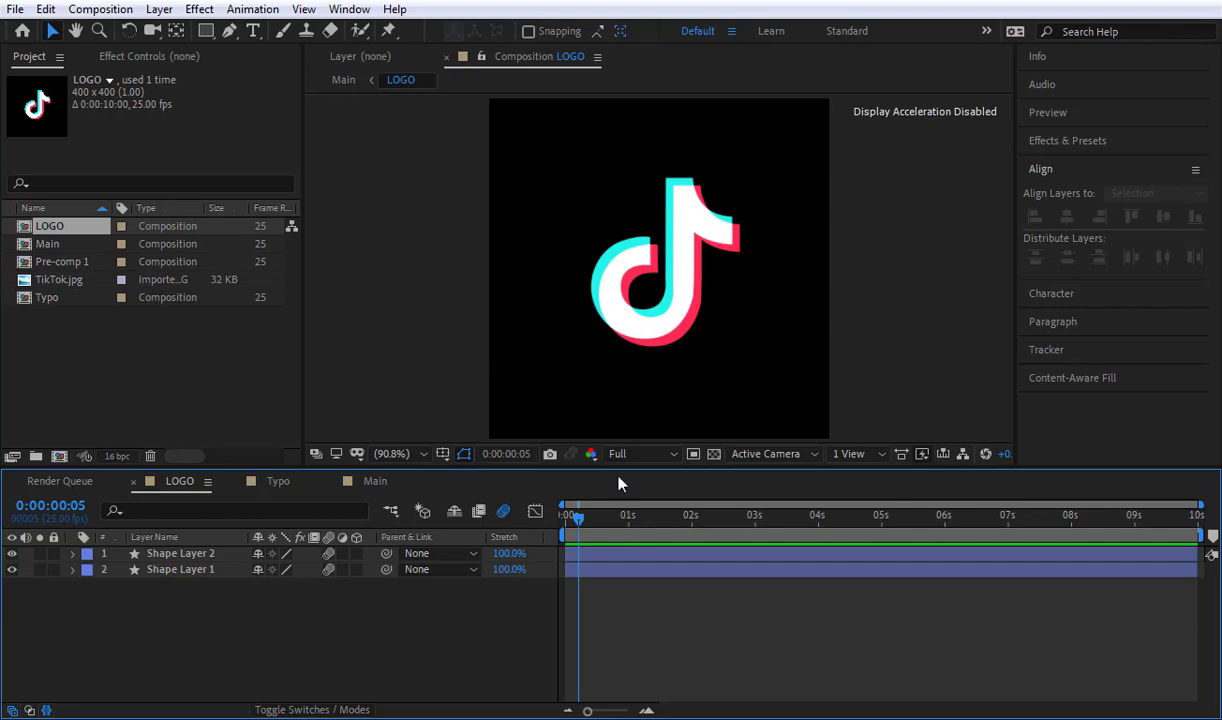
left_click(182, 554)
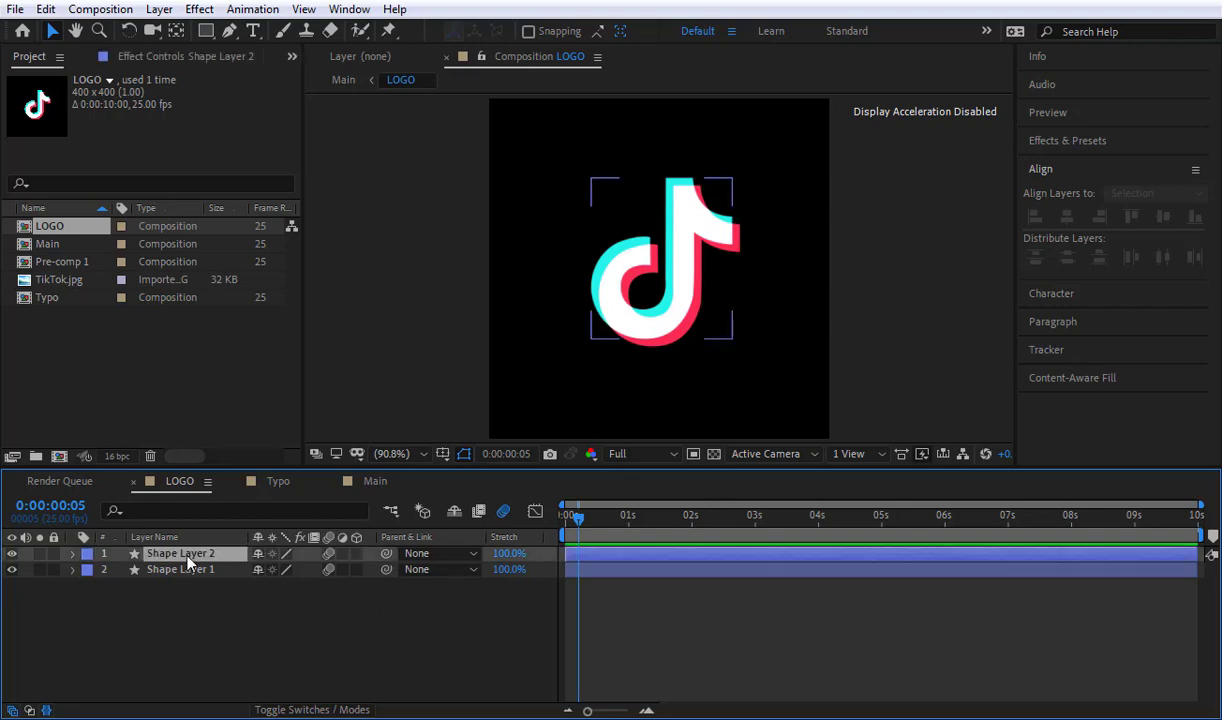
left_click(60, 570)
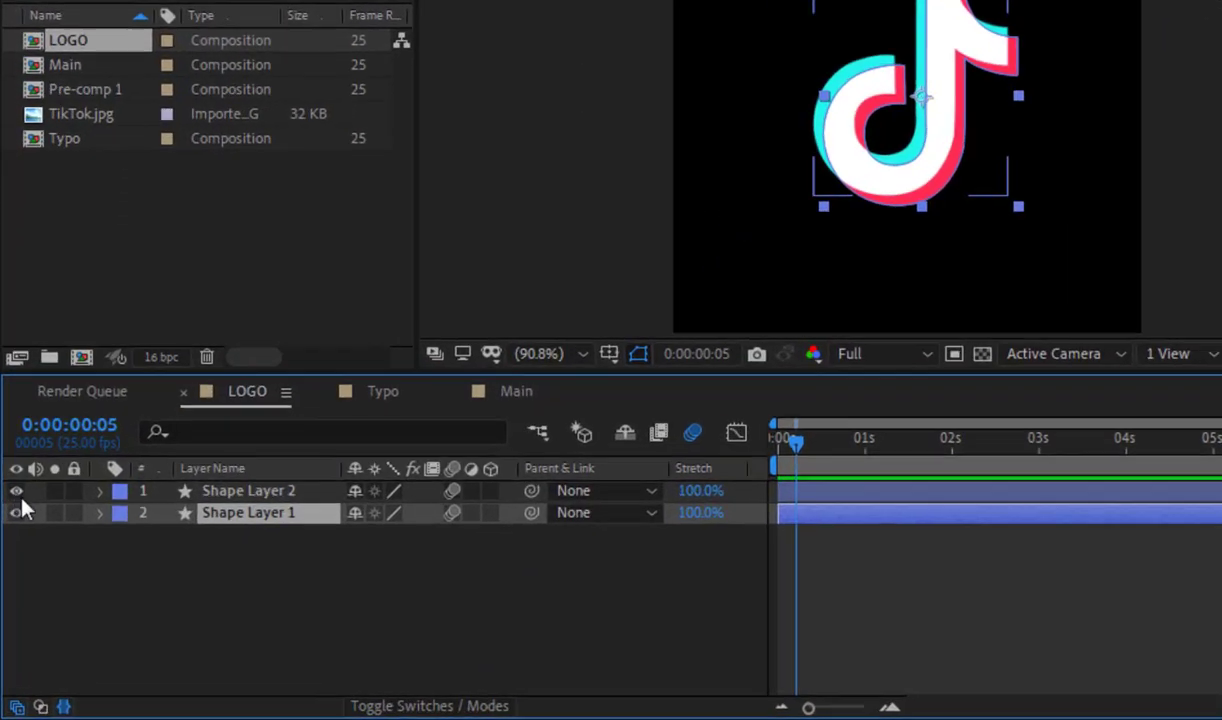
left_click(209, 553)
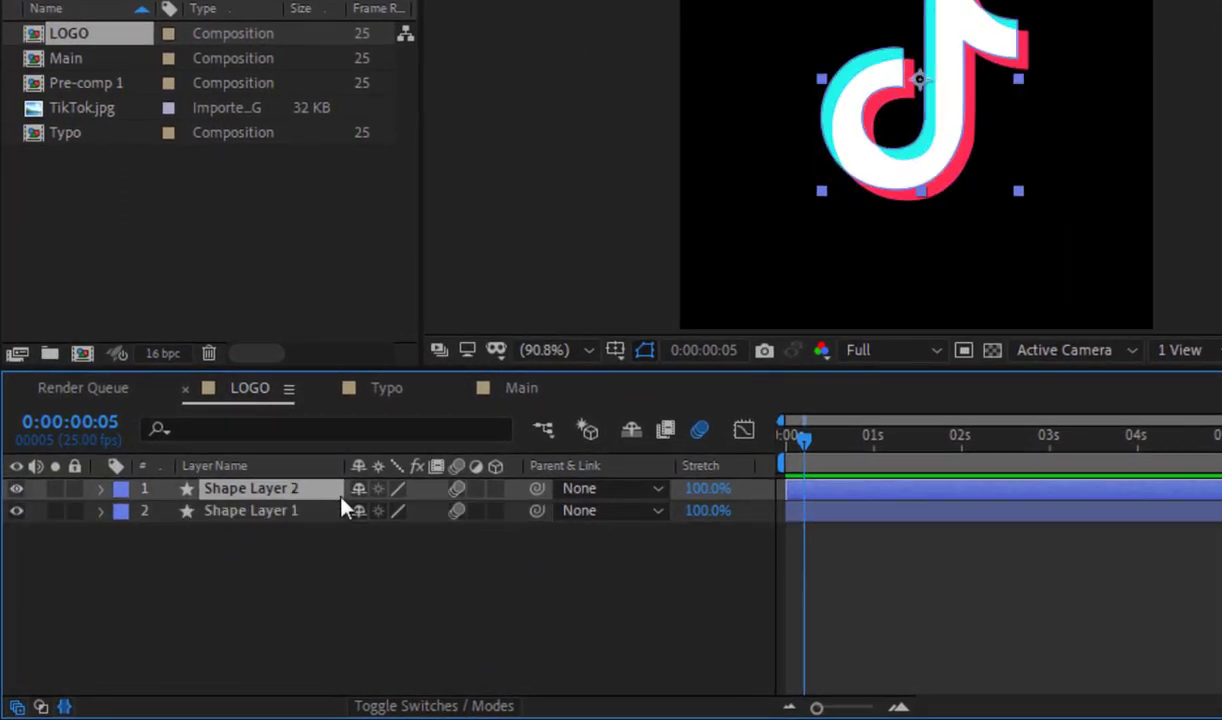
key("Return")
type("B")
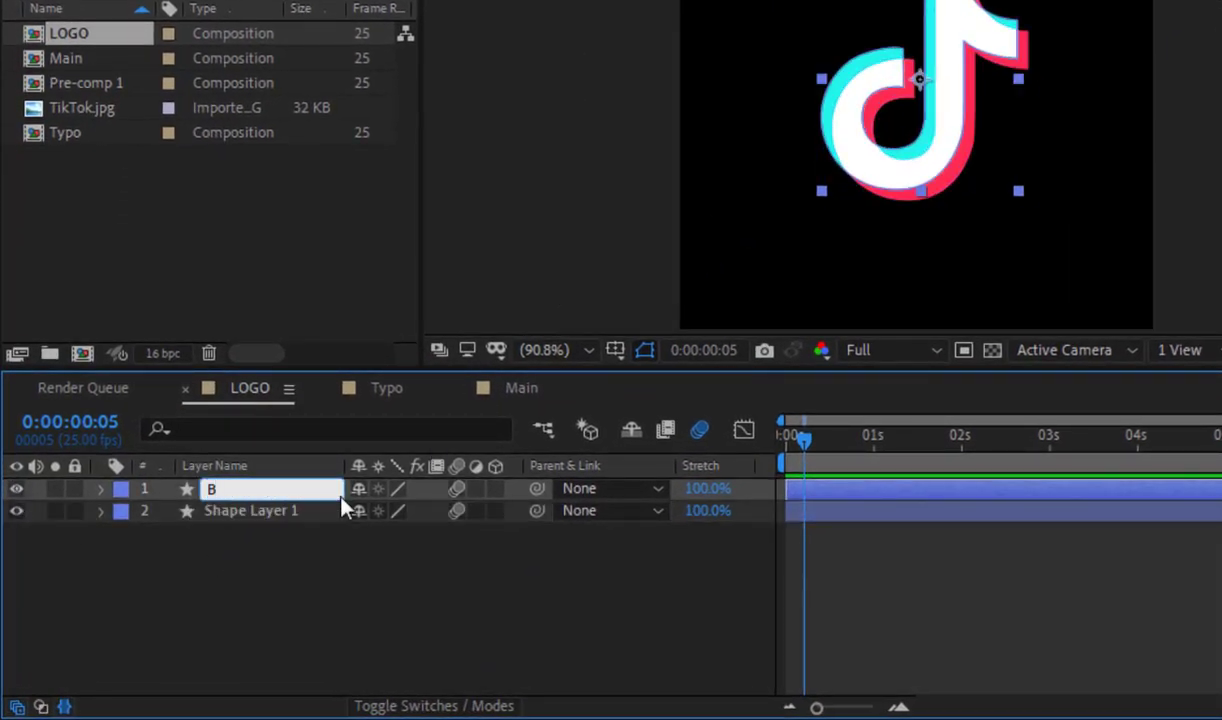
type("luish")
Step: Rename Shape Layer 1 in the LOGO composition as Pinkish
left_click(261, 514)
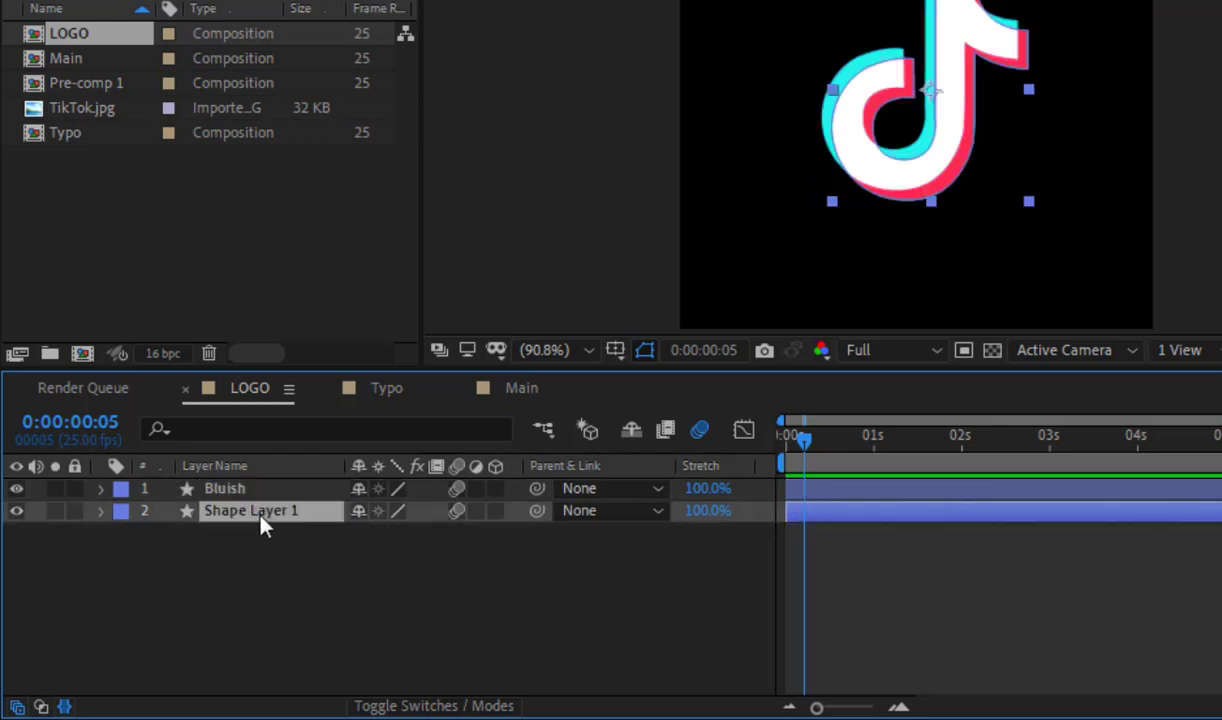
key("F2")
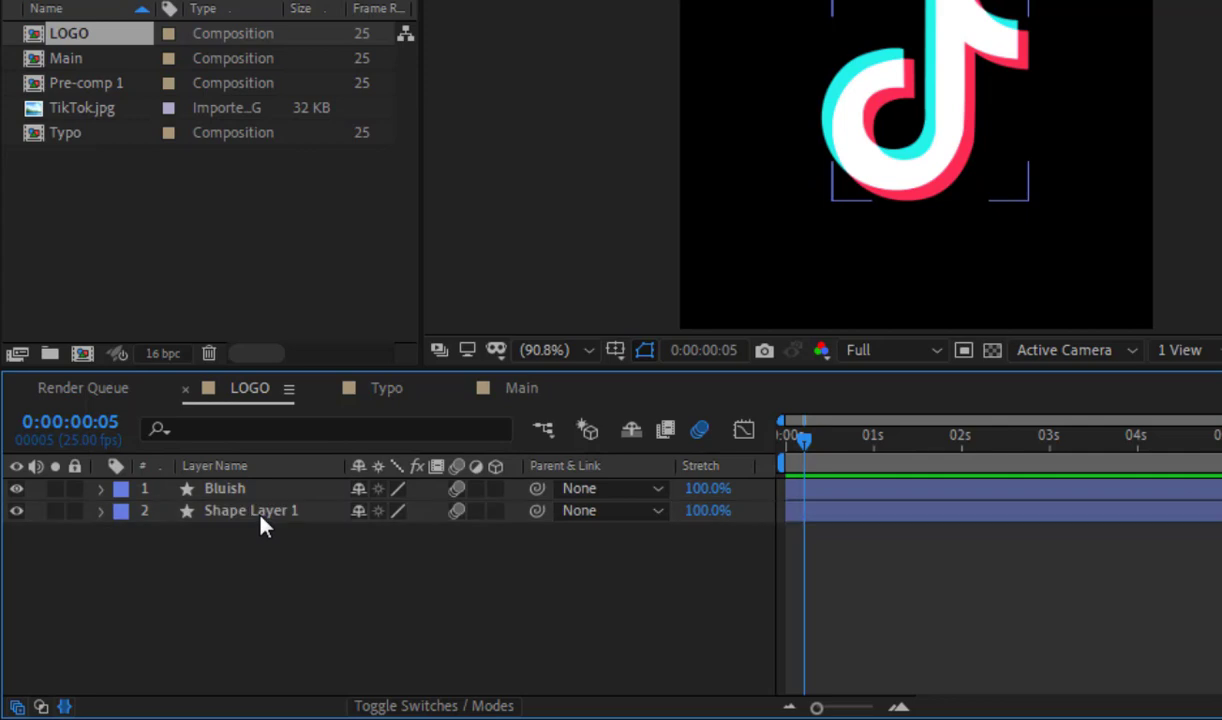
left_click(260, 518)
key("Return")
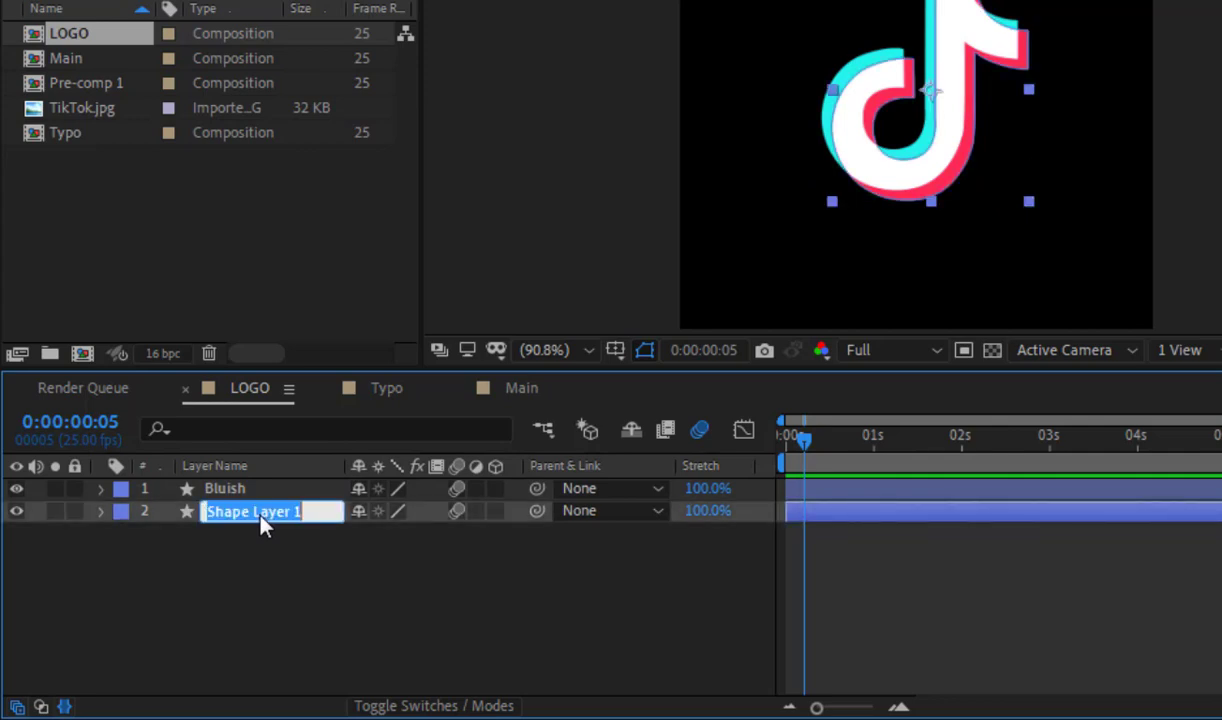
type("Pinkish")
left_click(322, 614)
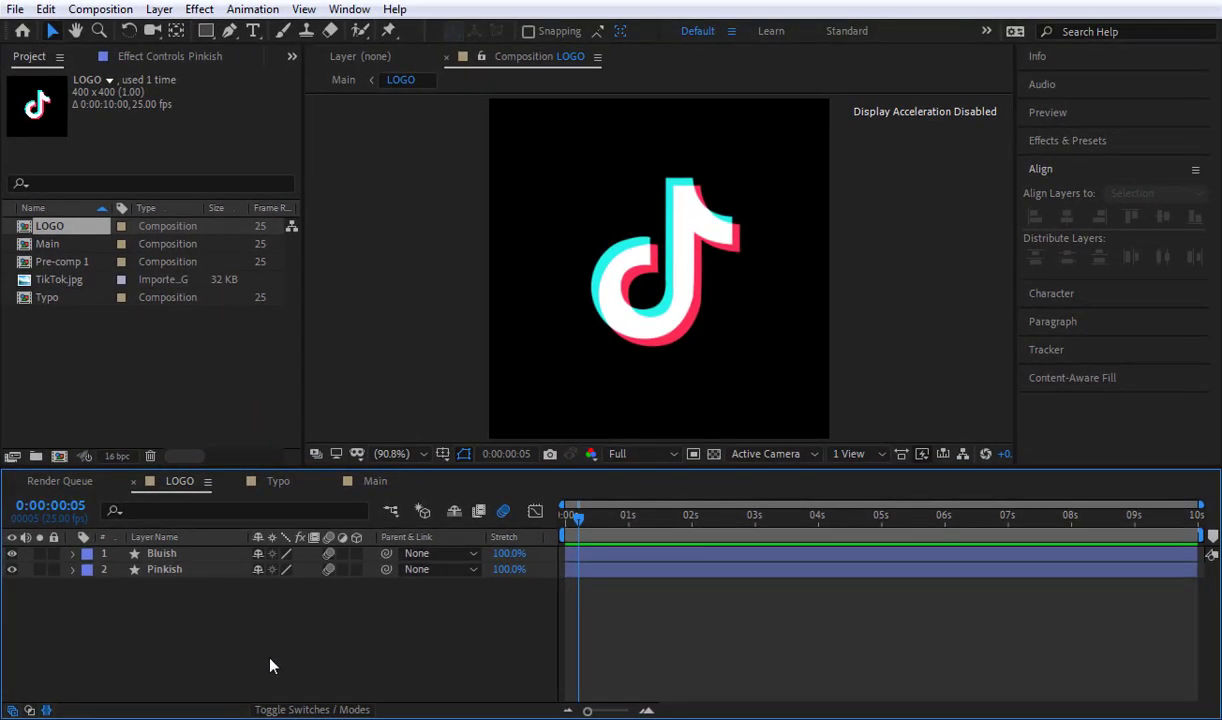
Step: Add Scale keyframes to both the Bluish and Pinkish layers at 0:00:00:10
left_click_drag(270, 665, 162, 512)
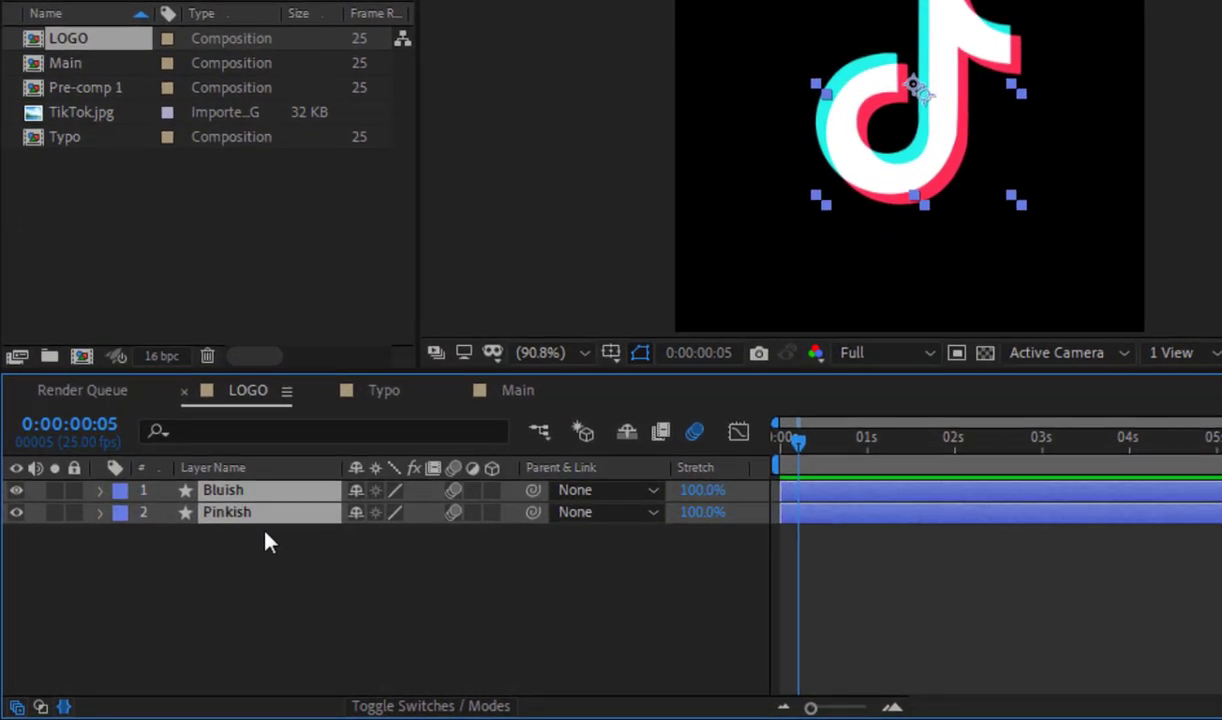
key("s")
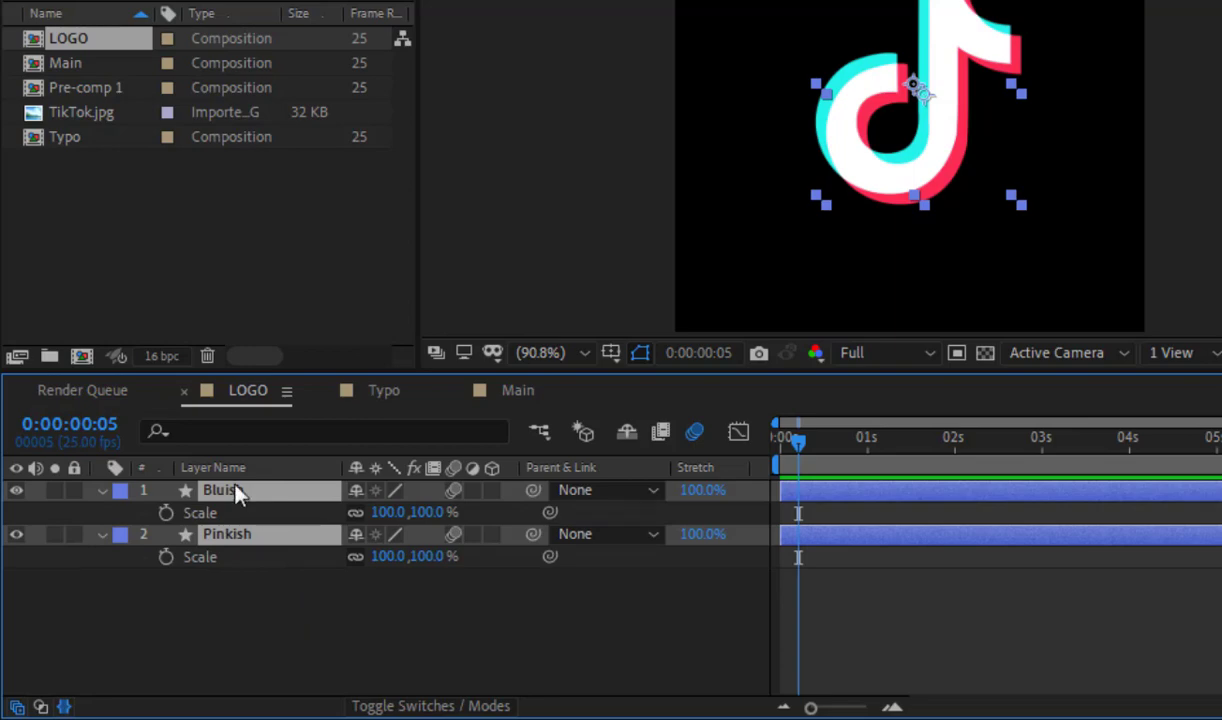
left_click(100, 426)
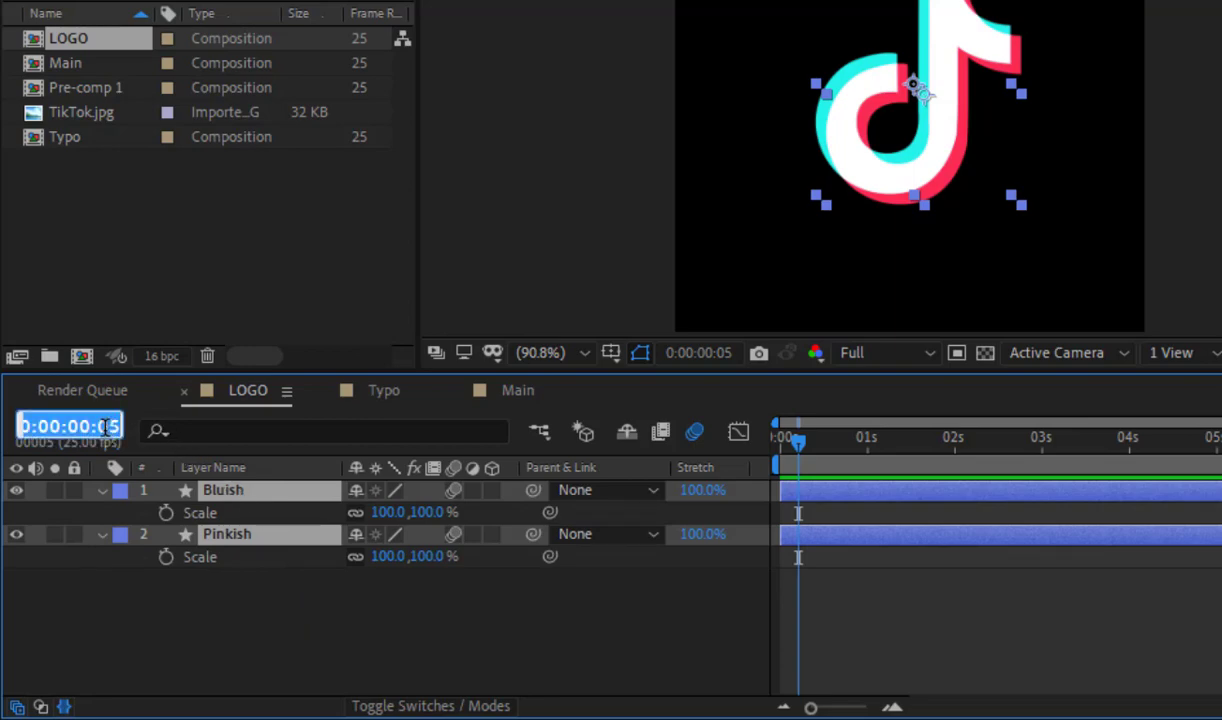
type("10")
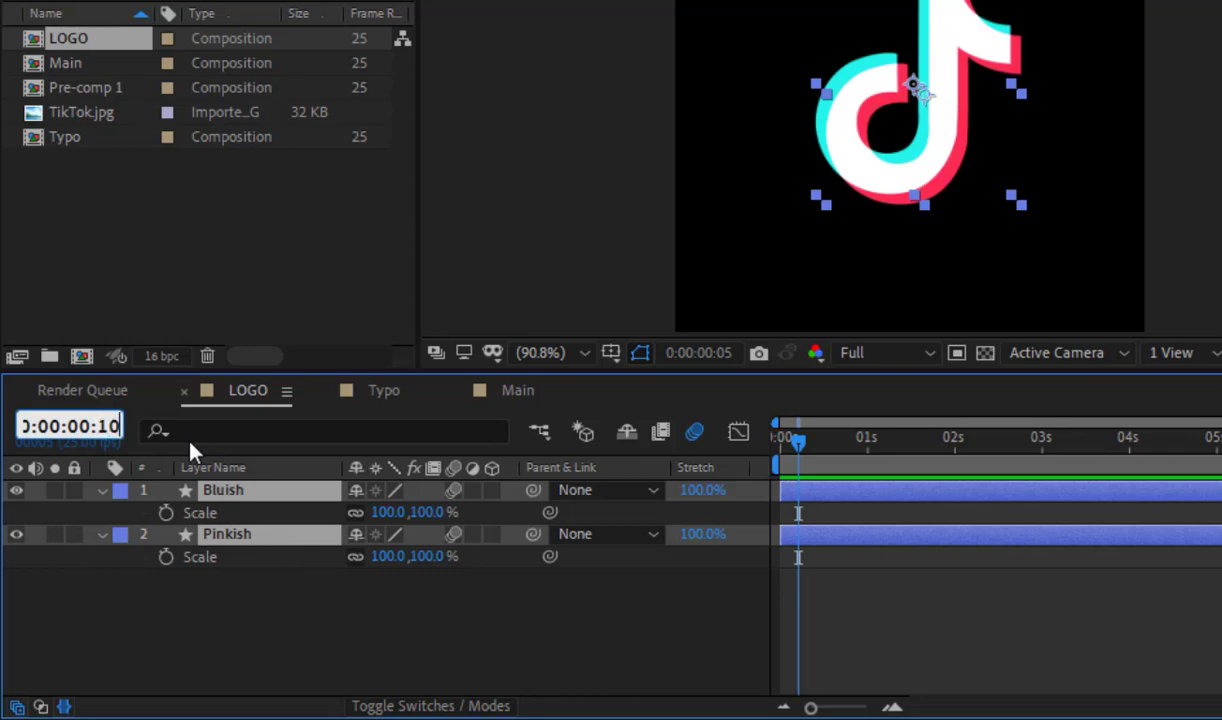
key("Return")
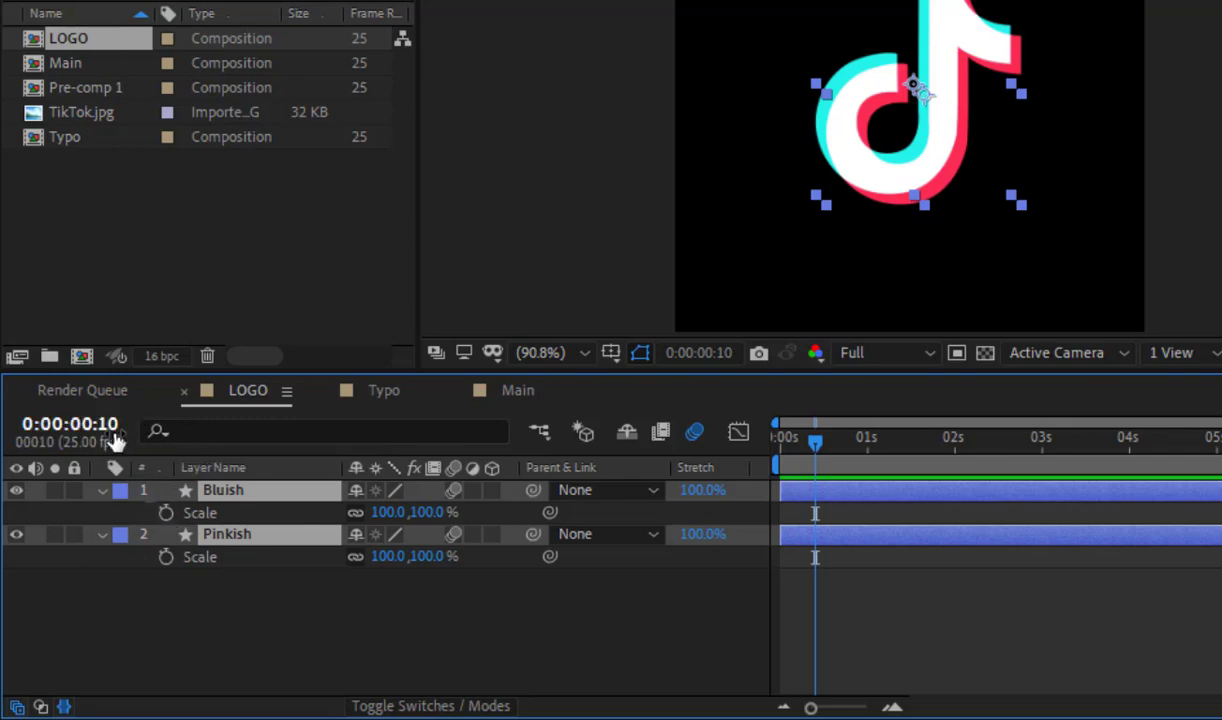
left_click(166, 513)
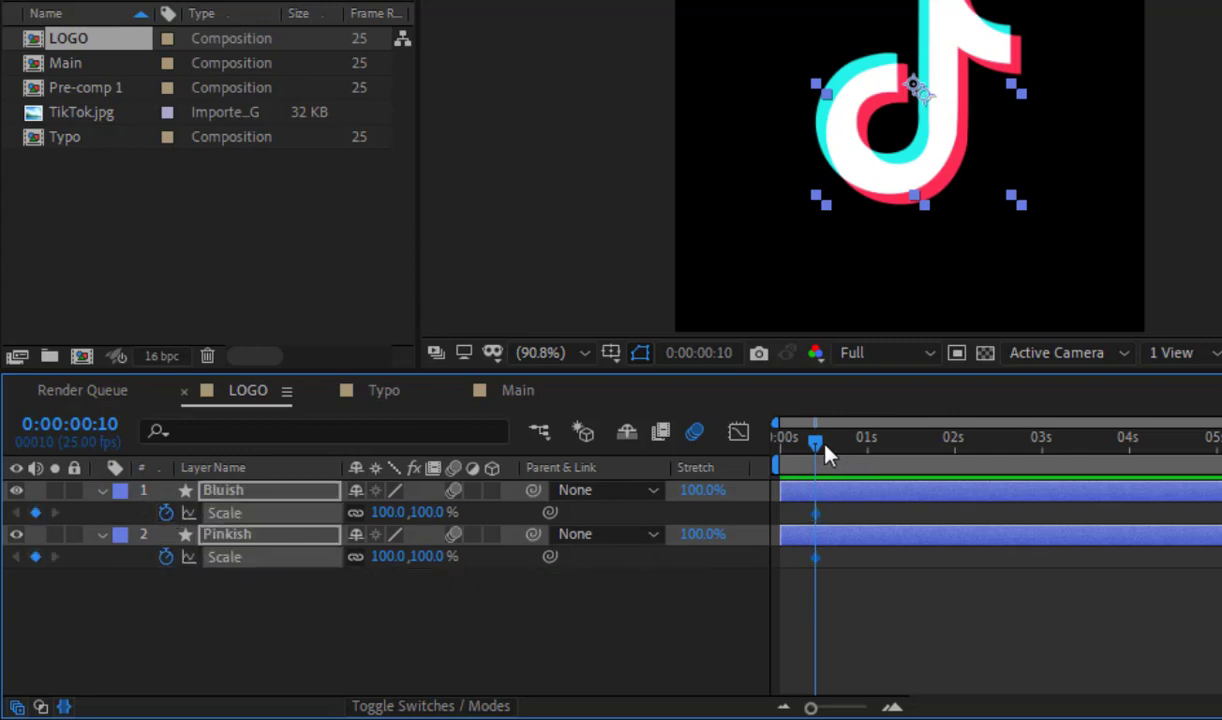
Step: Set the Scale of both the Bluish and Pinkish layers to 0% at 0:00:00:20
left_click(115, 430)
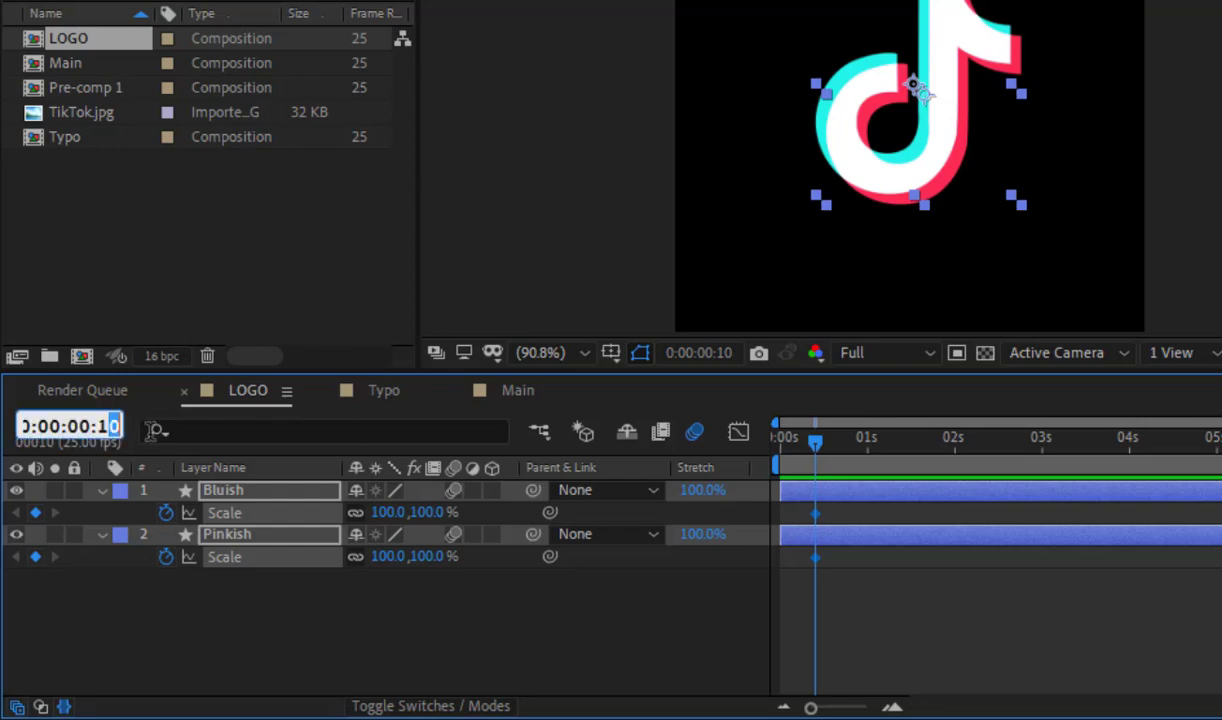
key("BackSpace")
key("BackSpace")
type("20")
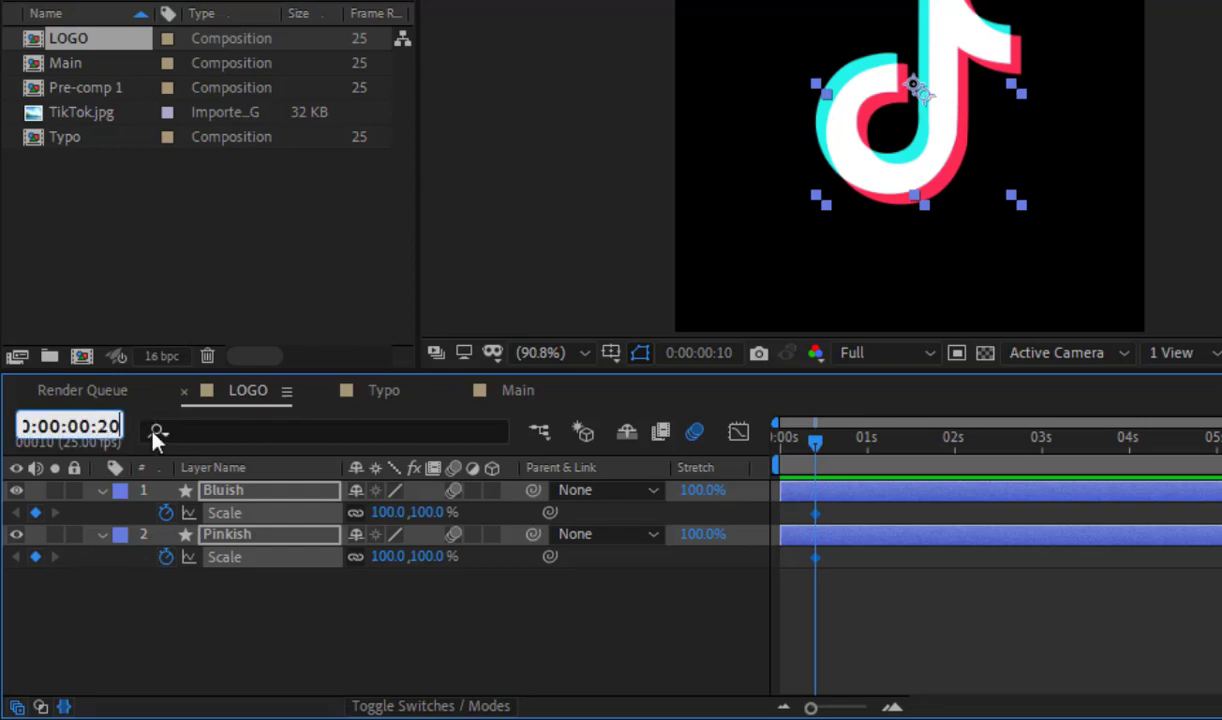
key("Return")
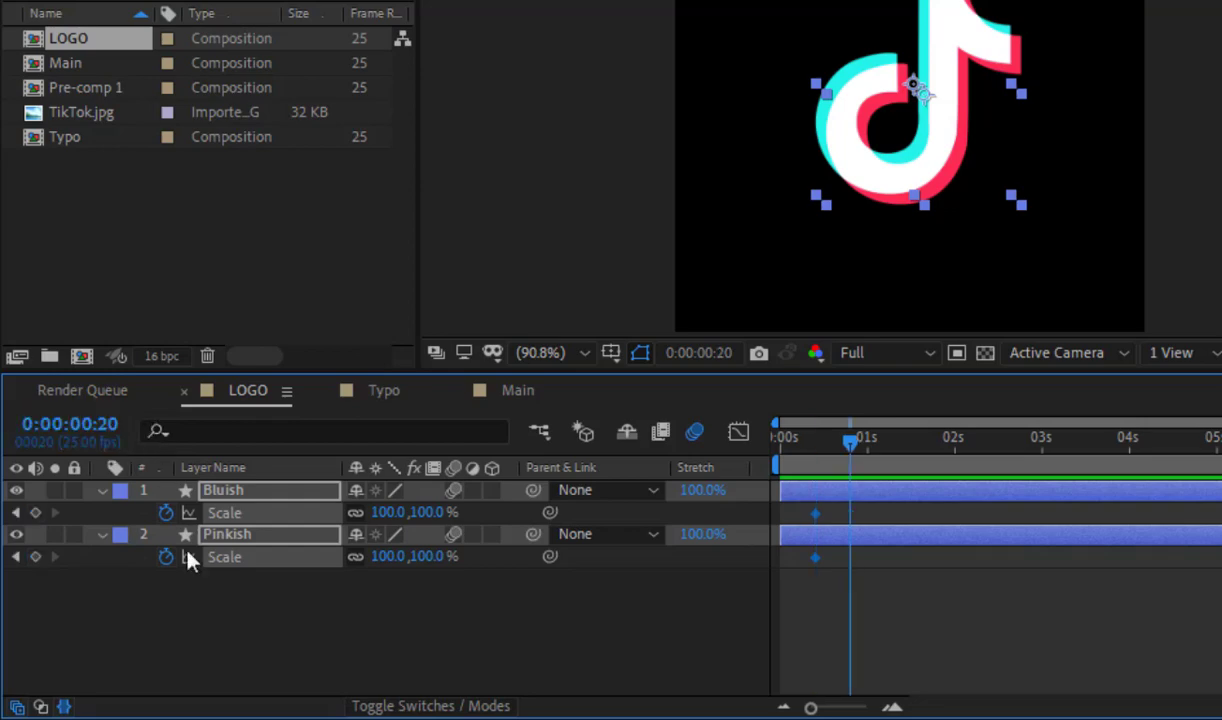
left_click(389, 557)
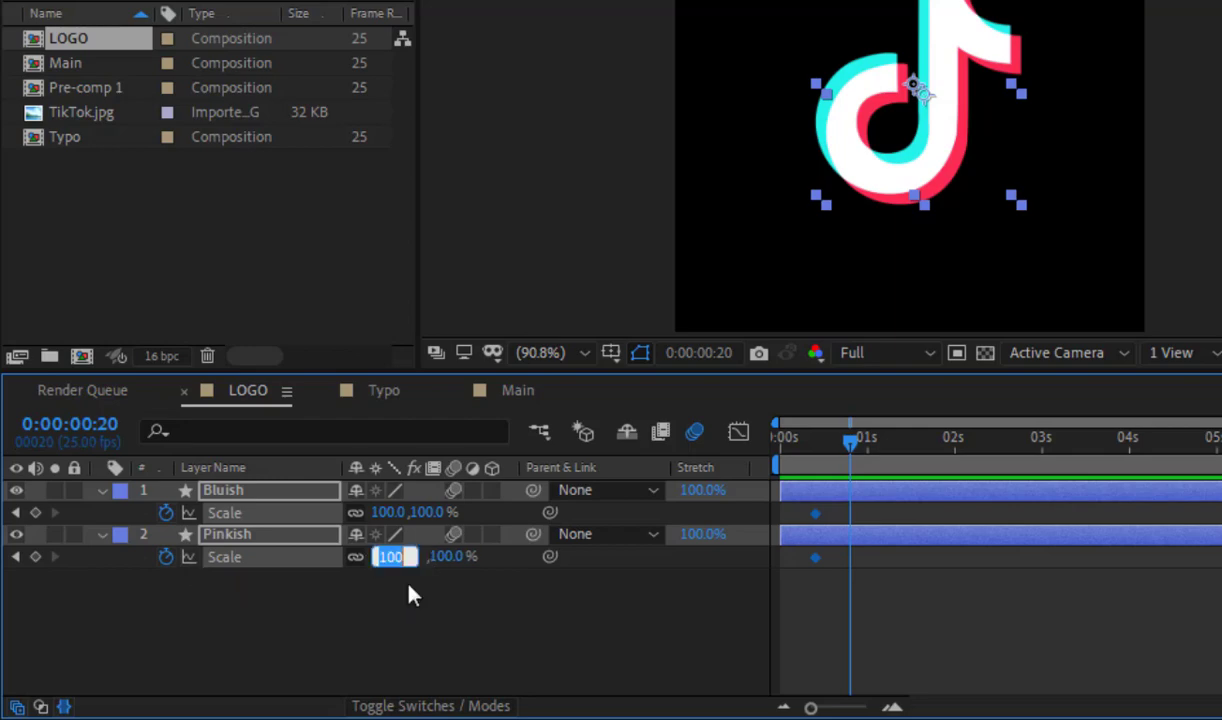
type("0")
key("Return")
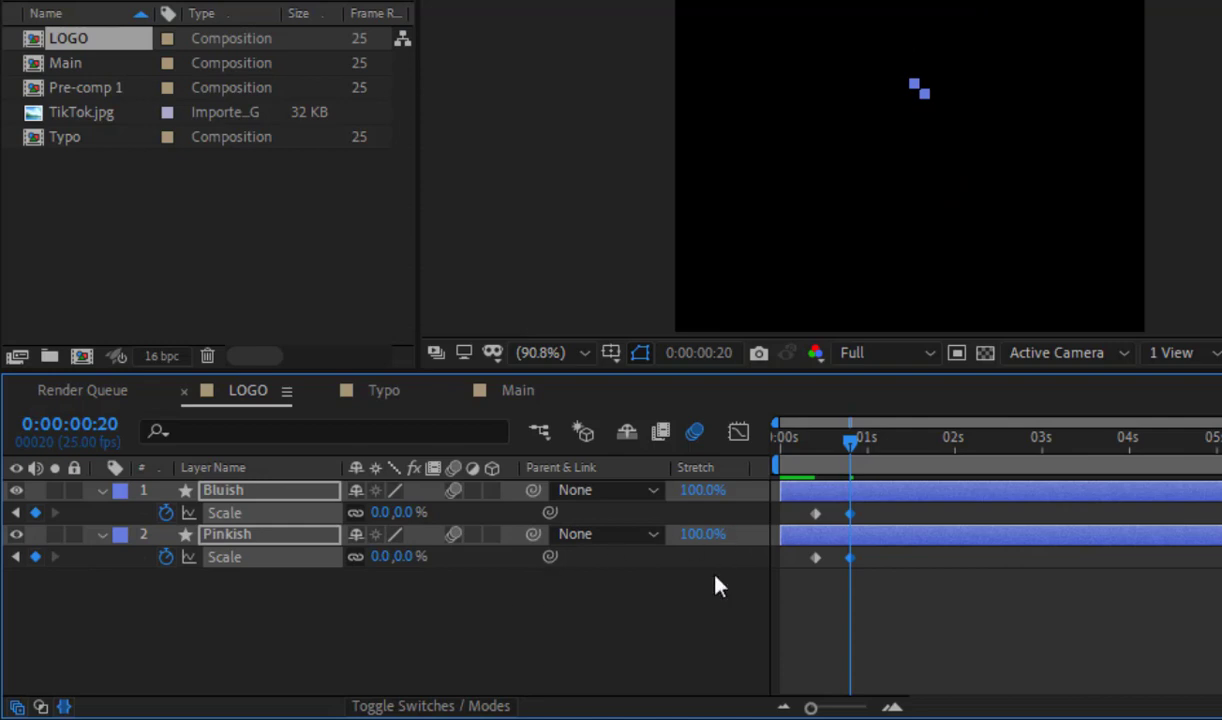
Step: Duplicate the 100% Scale keyframes of the Bluish and Pinkish layers at 0:00:00:17
key("Page_Up")
key("Page_Up")
key("Page_Up")
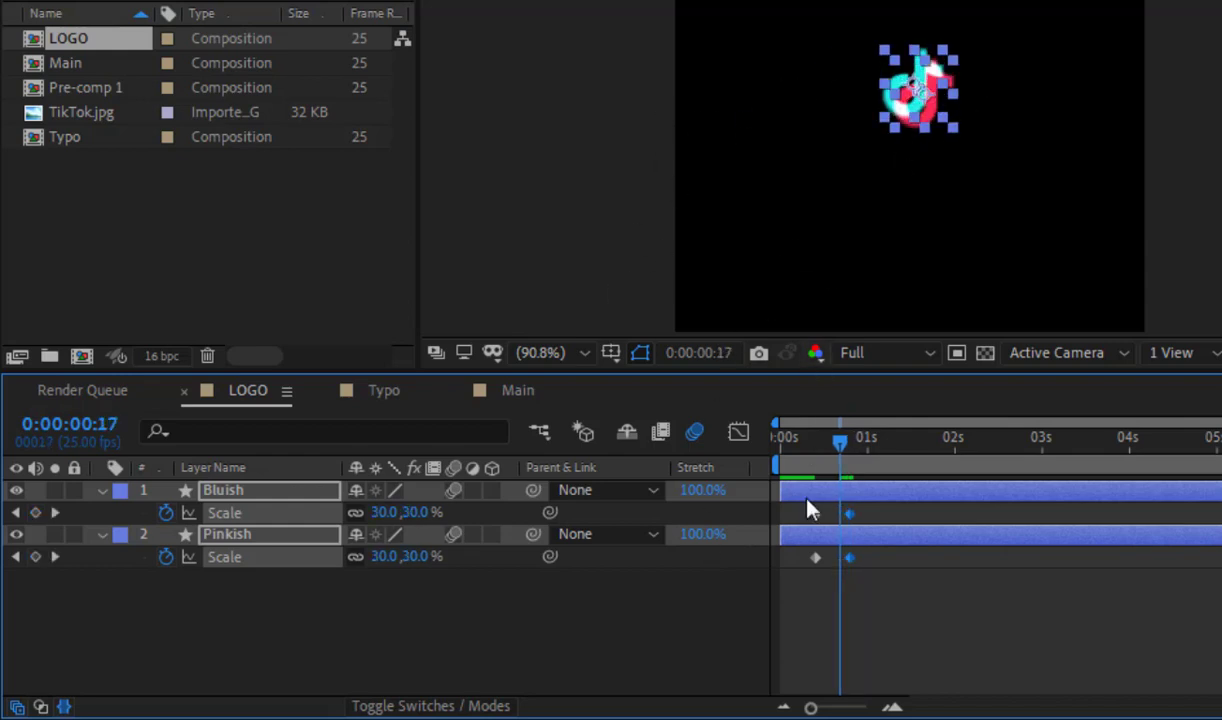
left_click(817, 515)
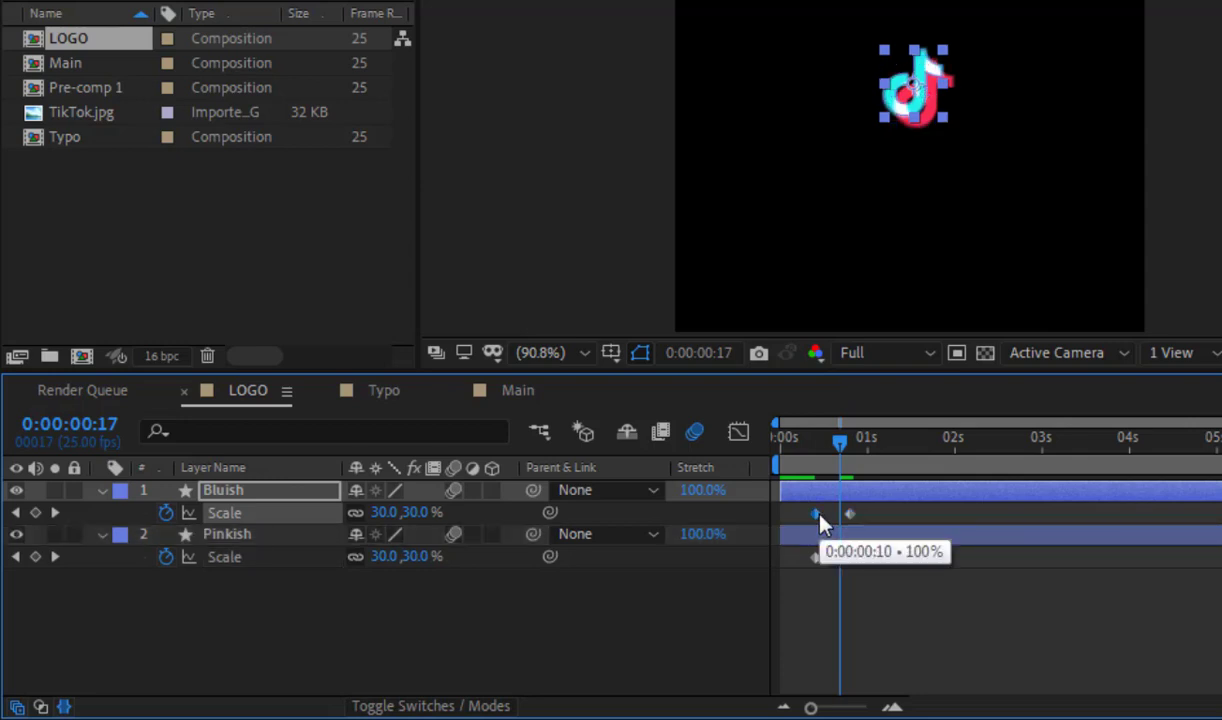
key("ctrl+v")
left_click(817, 558)
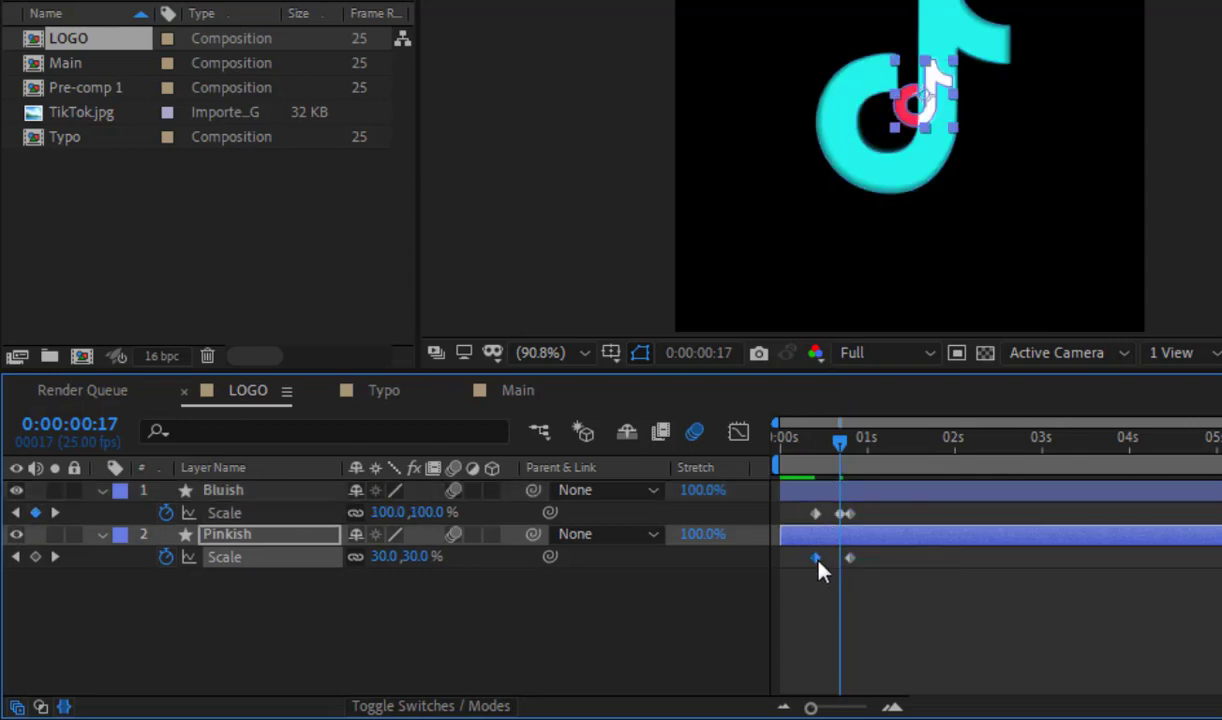
key("ctrl+v")
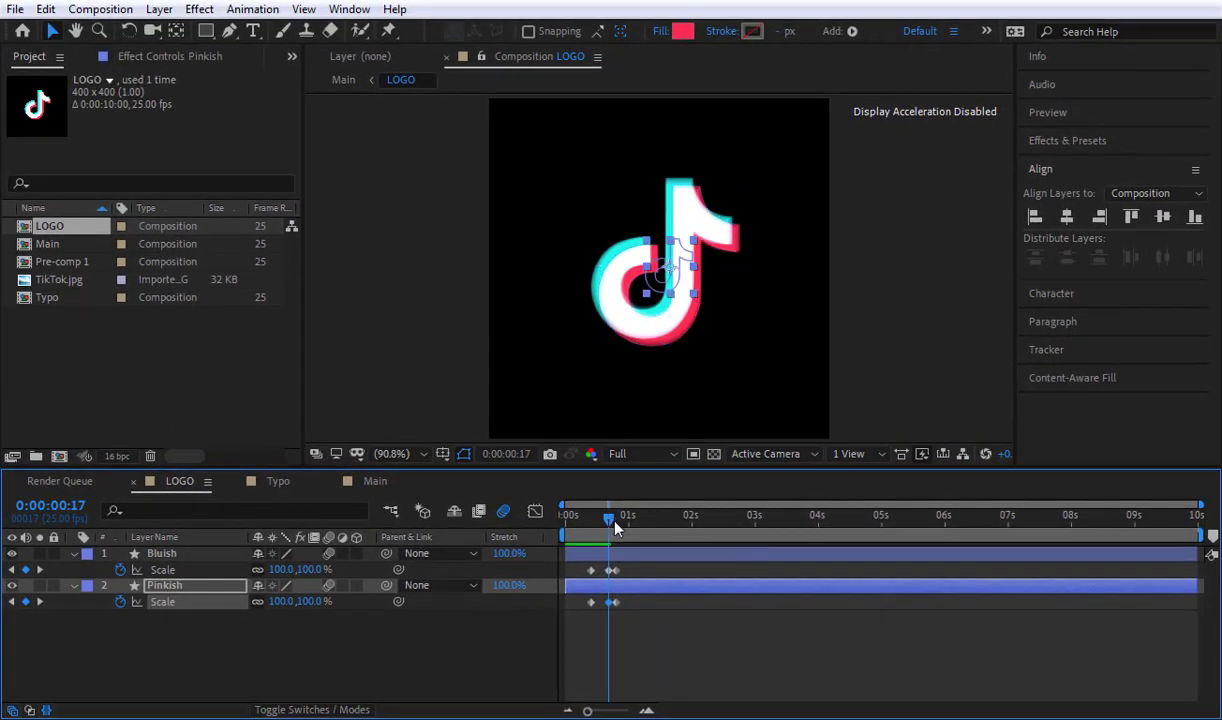
Step: Set the Pinkish layer's Scale to 200% at 0:00:00:21
left_click_drag(614, 522, 620, 523)
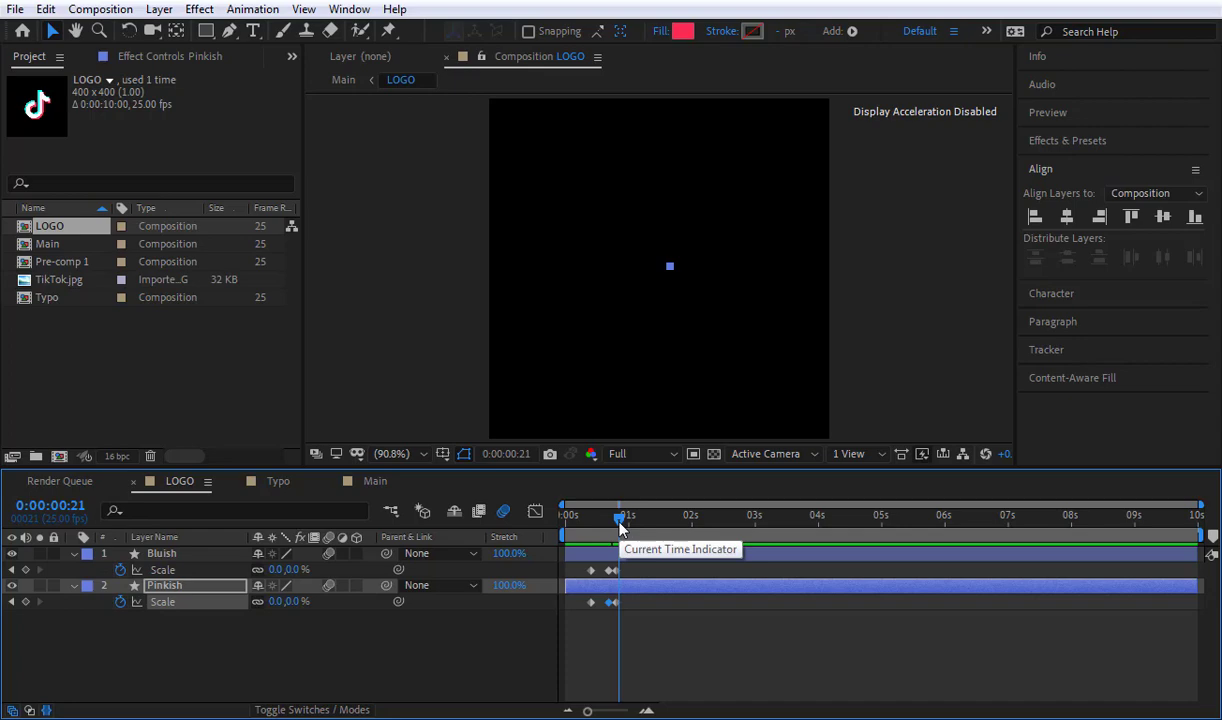
key("Page_Up")
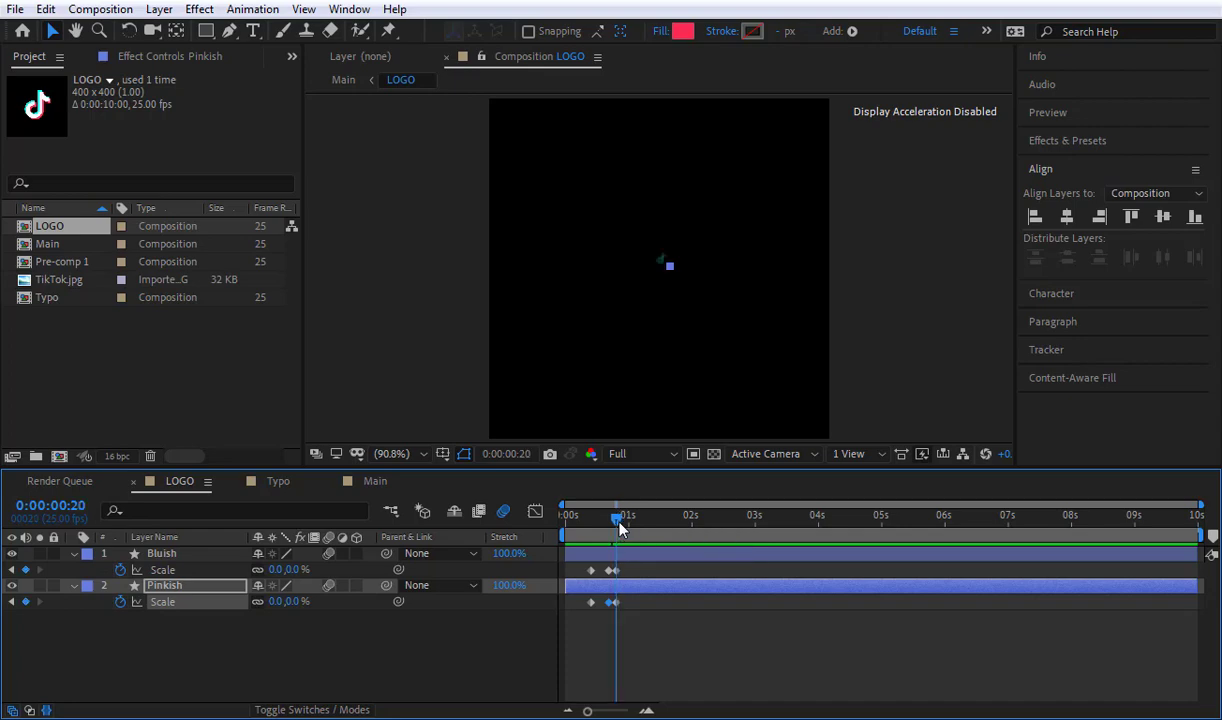
key("Page_Down")
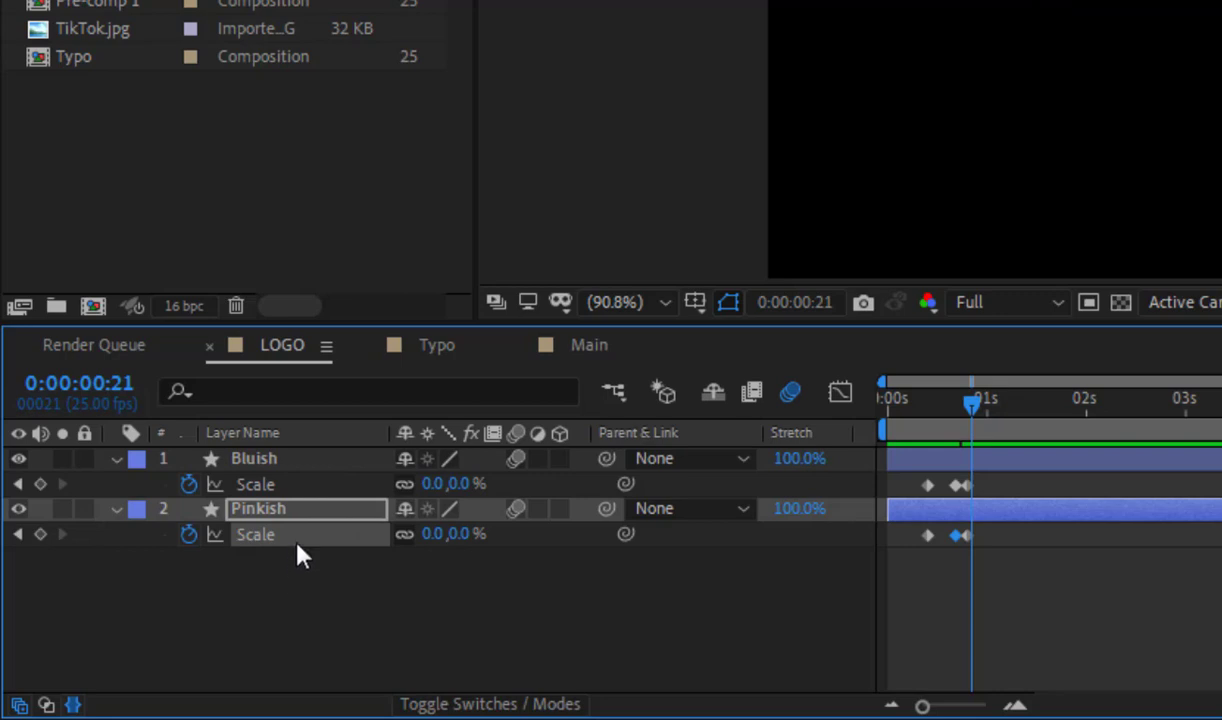
key("Return")
left_click(432, 536)
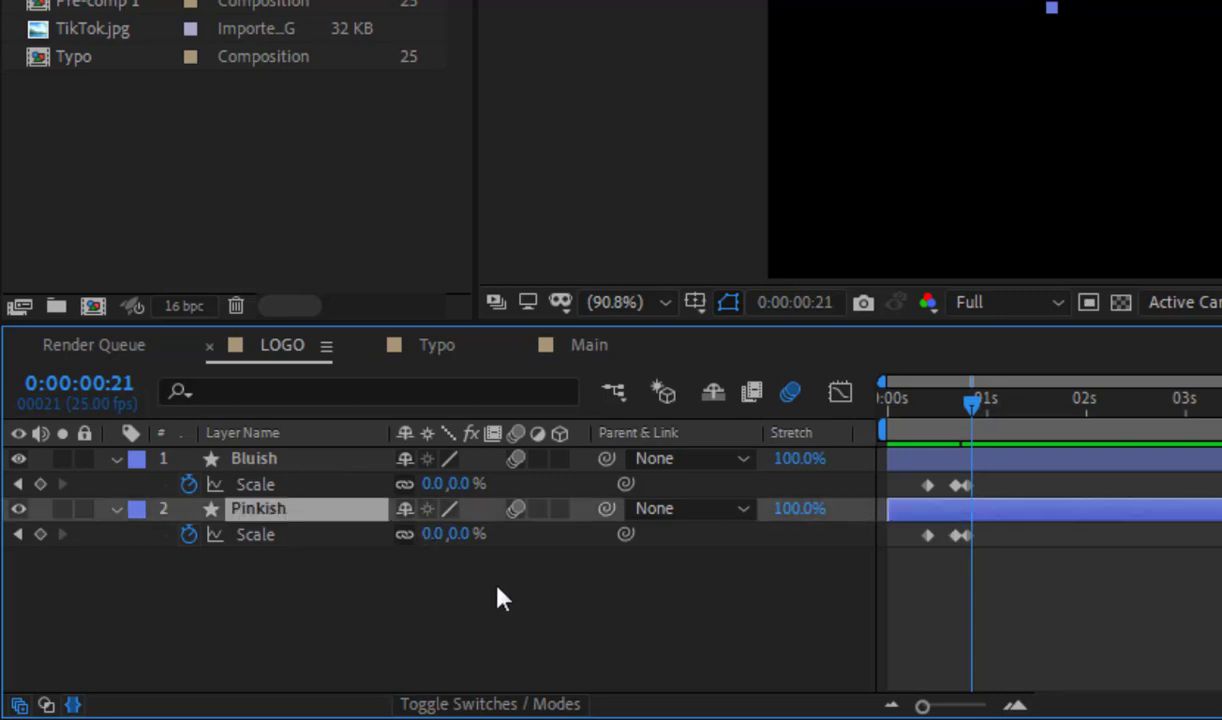
type("200")
key("Return")
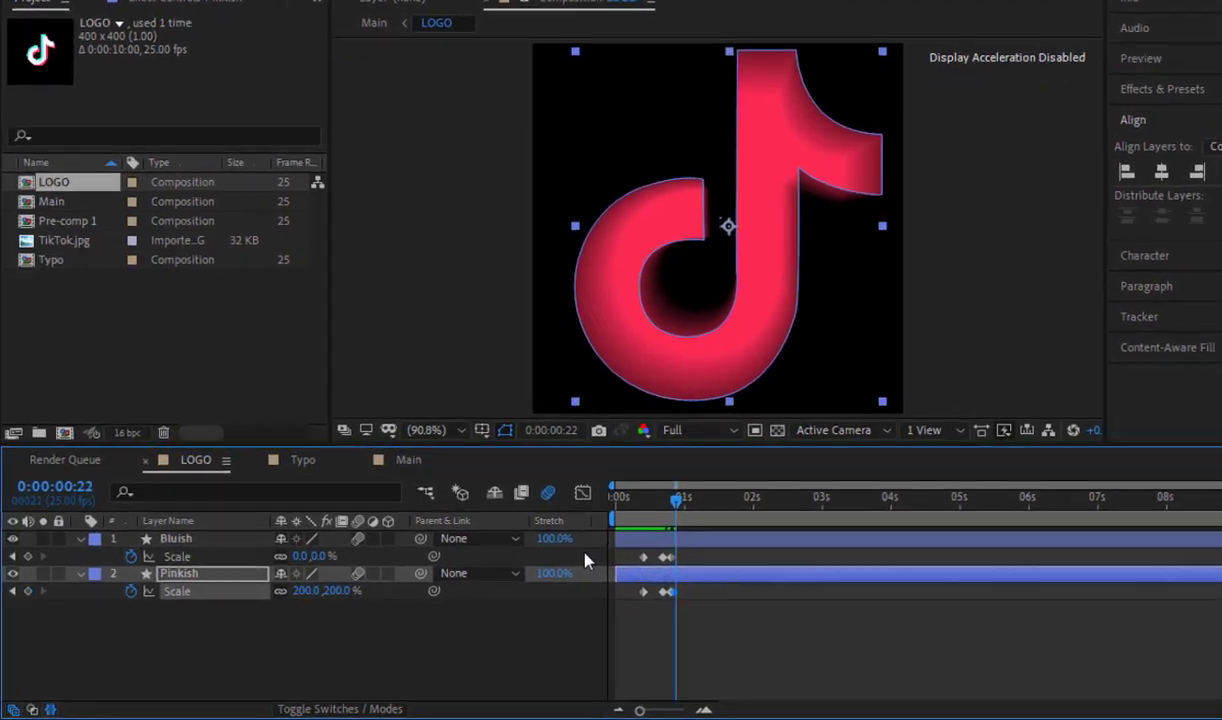
Step: Add a Scale keyframe of 200% to the Bluish layer at 0:00:00:22
key("Page_Down")
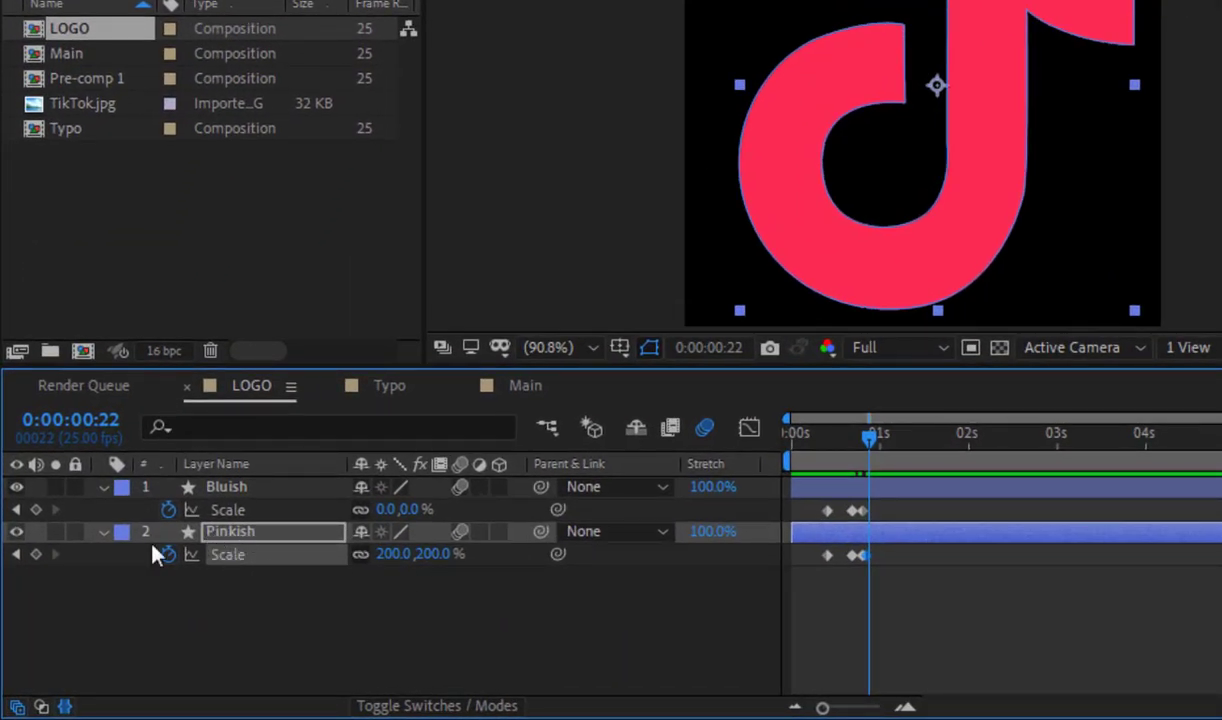
left_click(37, 509)
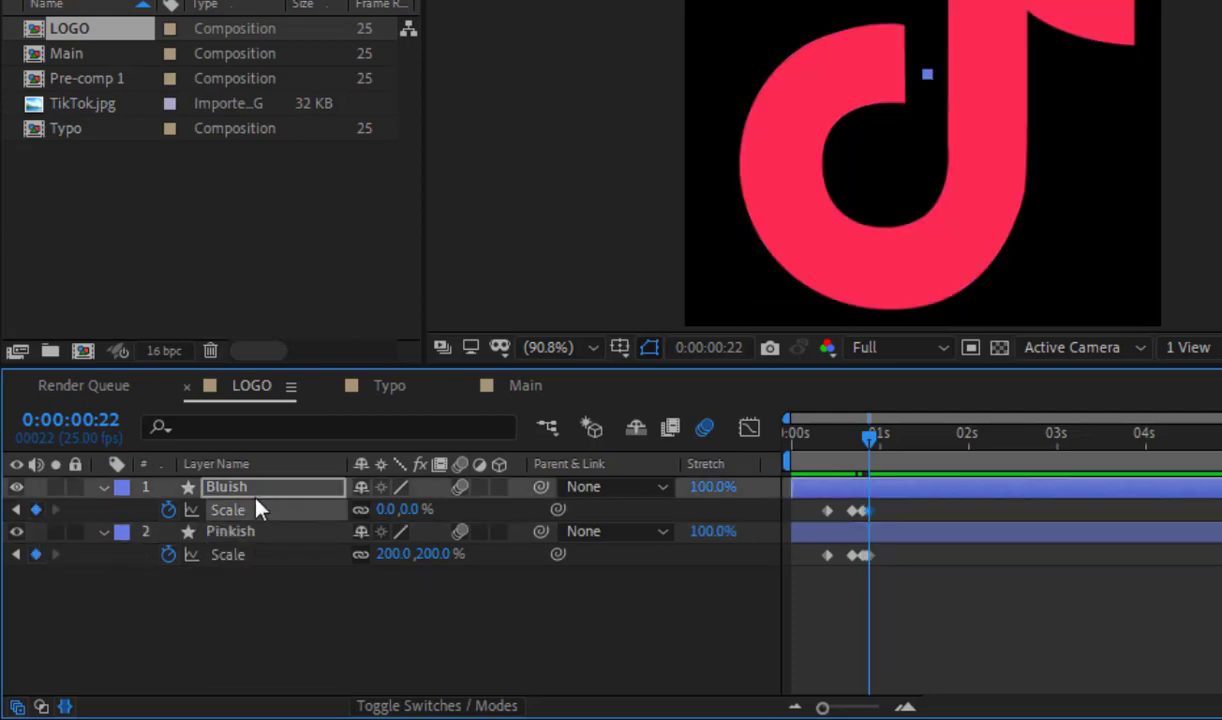
left_click(388, 509)
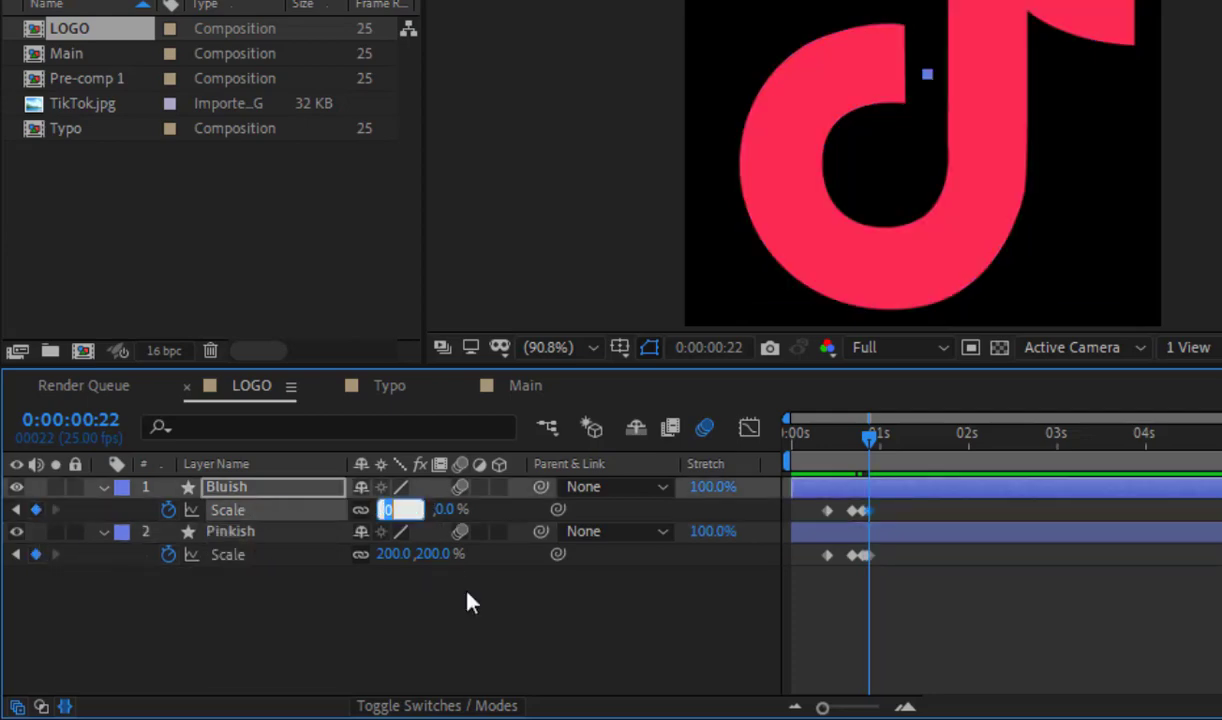
type("200")
key("Return")
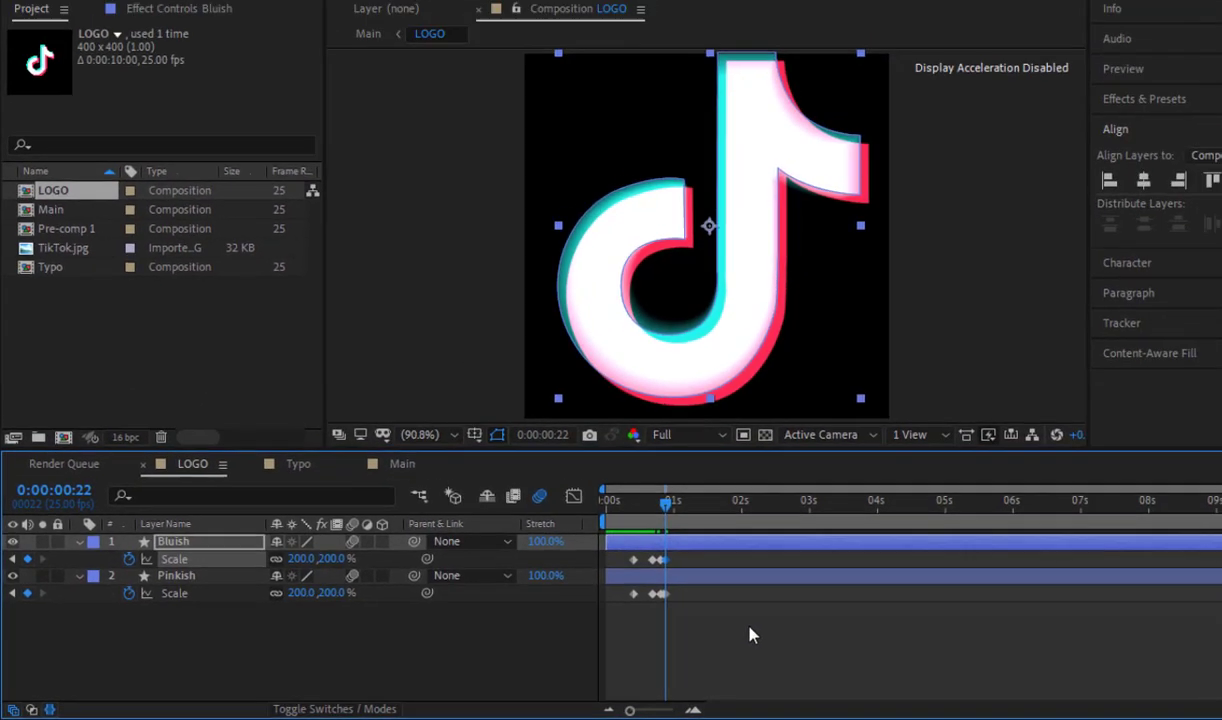
Step: At 0:00:00:23, set the Scale of the Bluish layer to 50% and of the Pinkish layer to 150%
key("Page_Down")
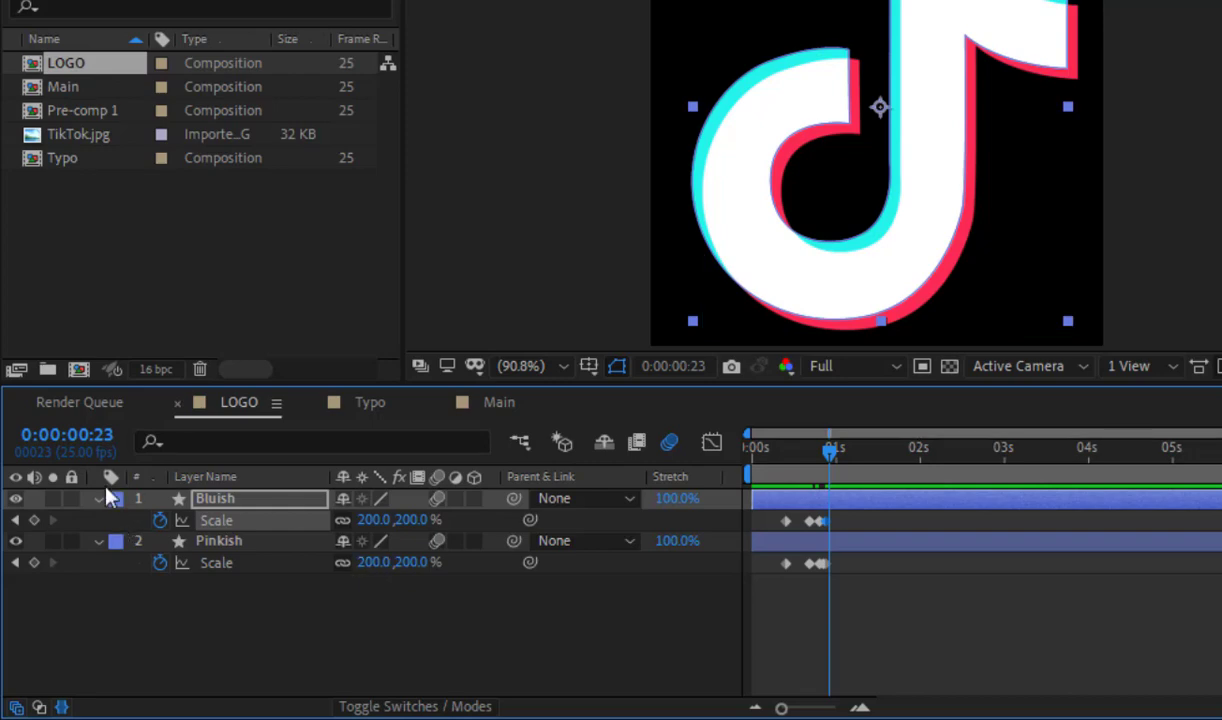
left_click(262, 583)
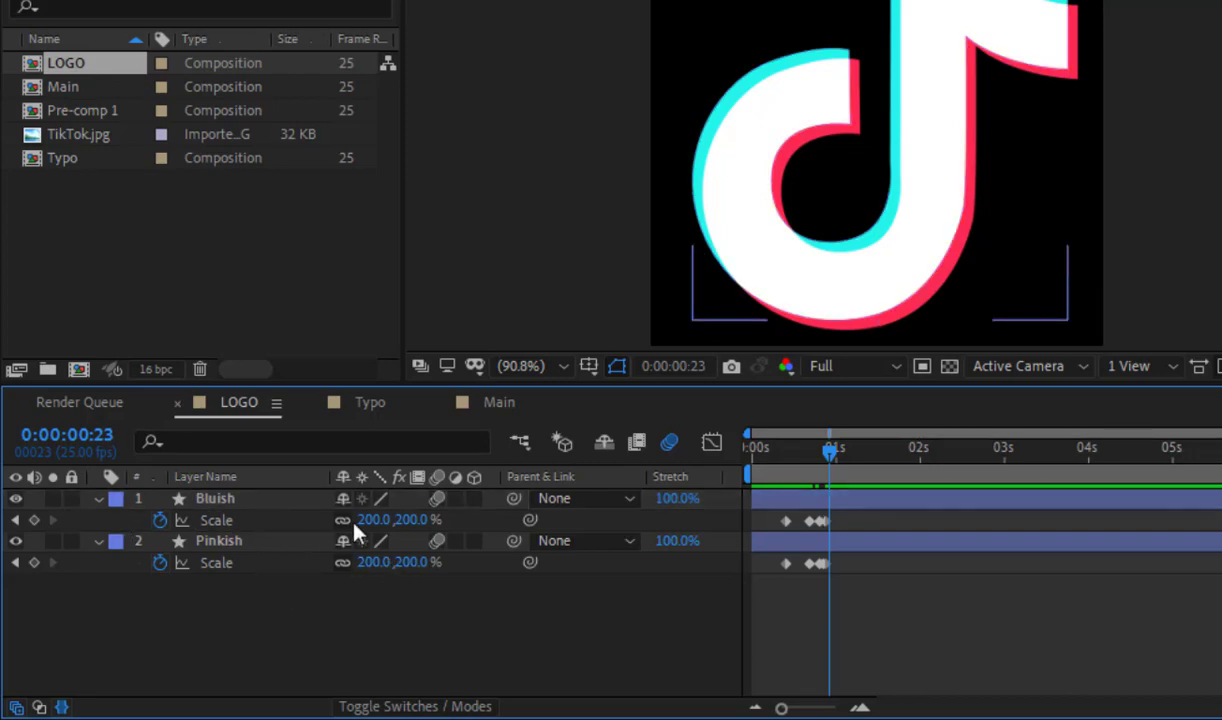
left_click(372, 520)
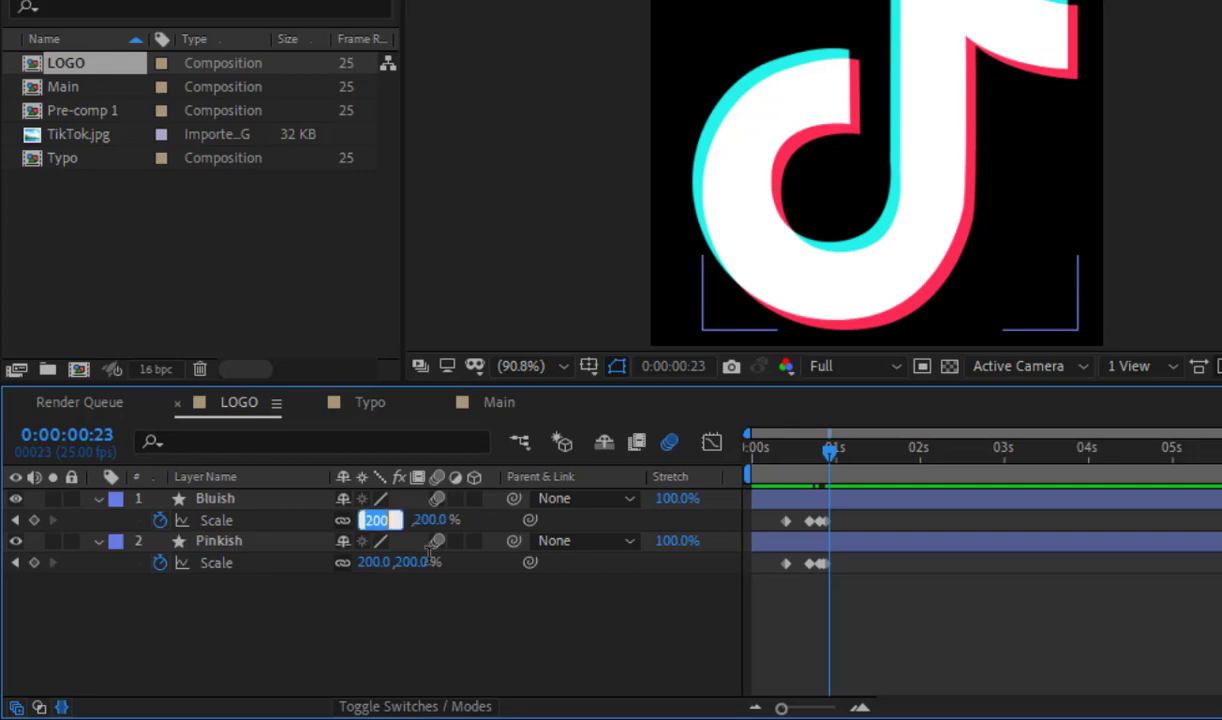
type("50")
key("Return")
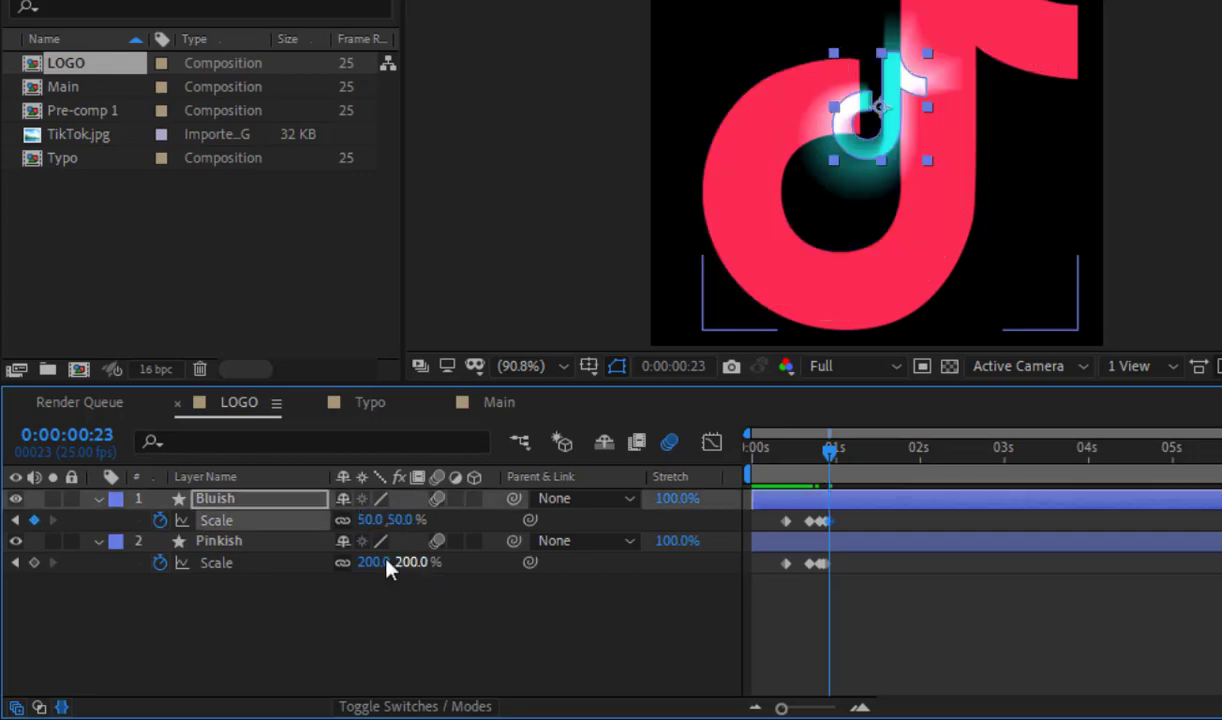
left_click(373, 563)
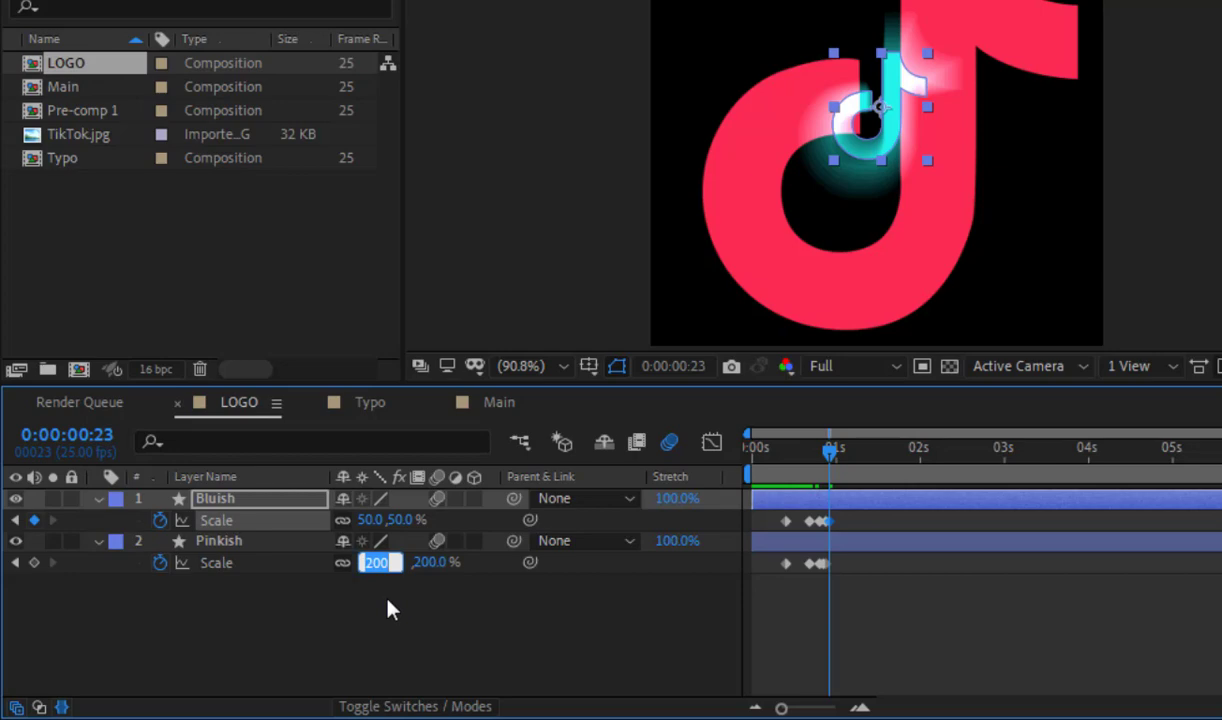
type("150")
key("Return")
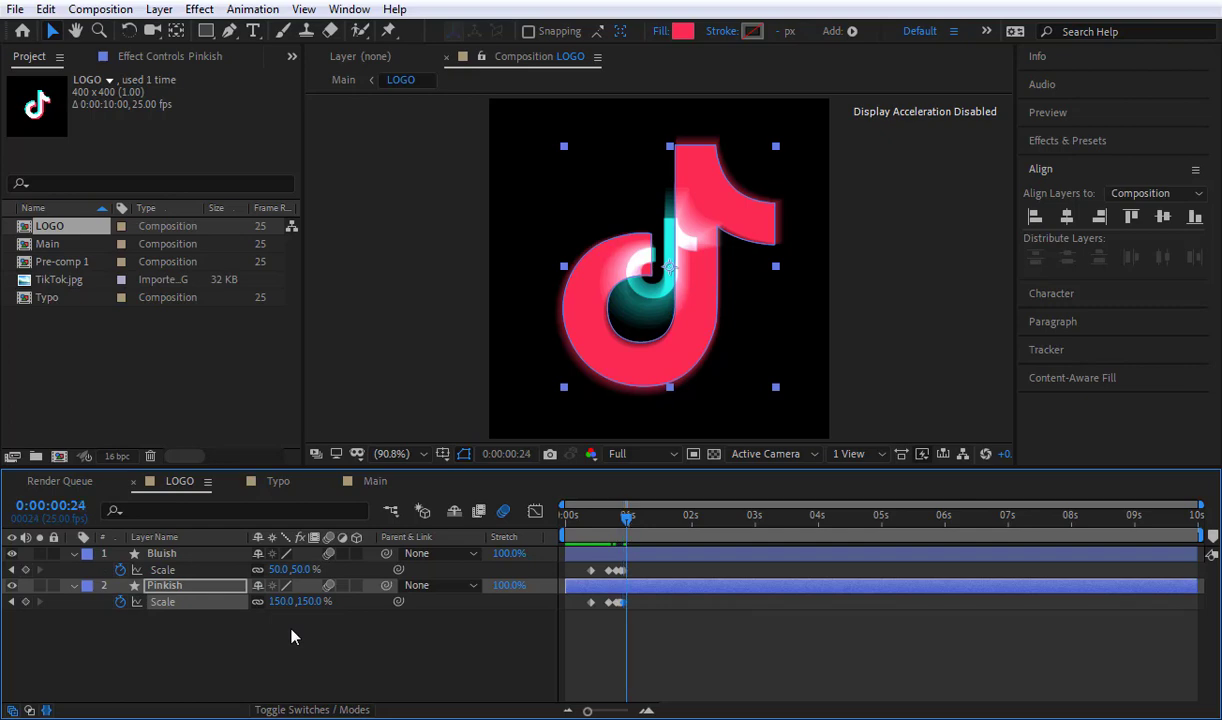
Step: Set the Scale of both the Bluish and Pinkish layers to 70% at 0:00:01:00
key("space")
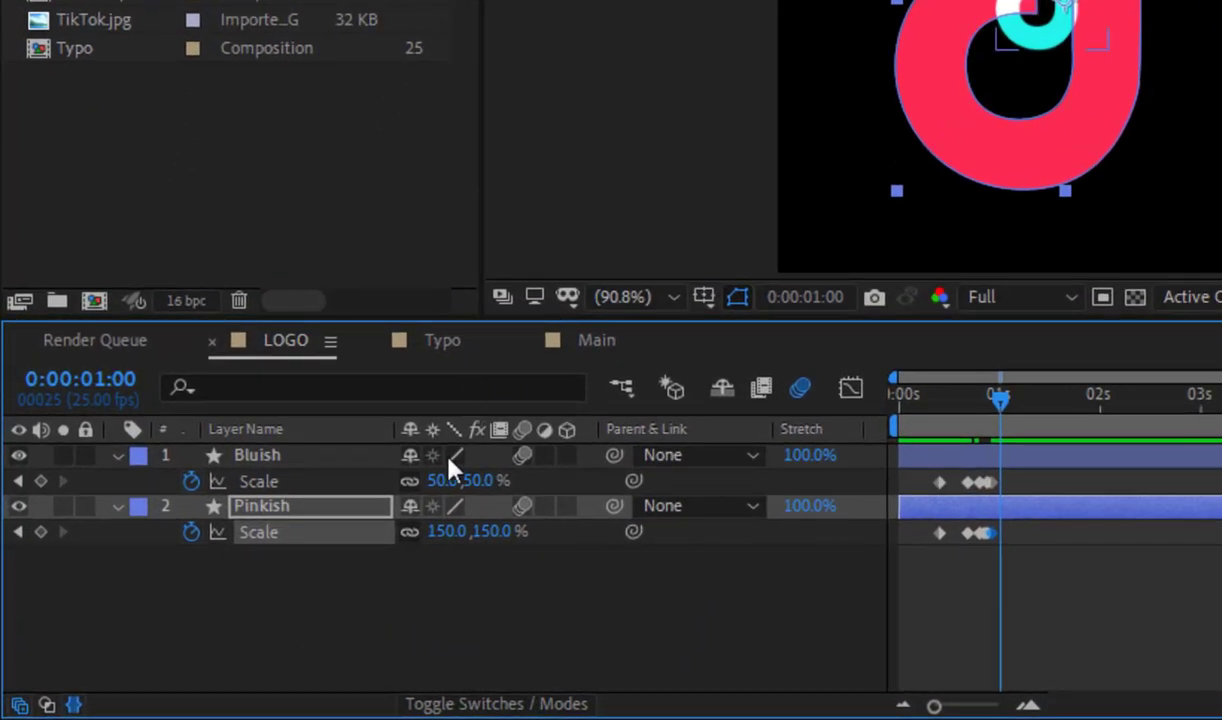
left_click(445, 480)
type("70")
key("Return")
left_click(445, 532)
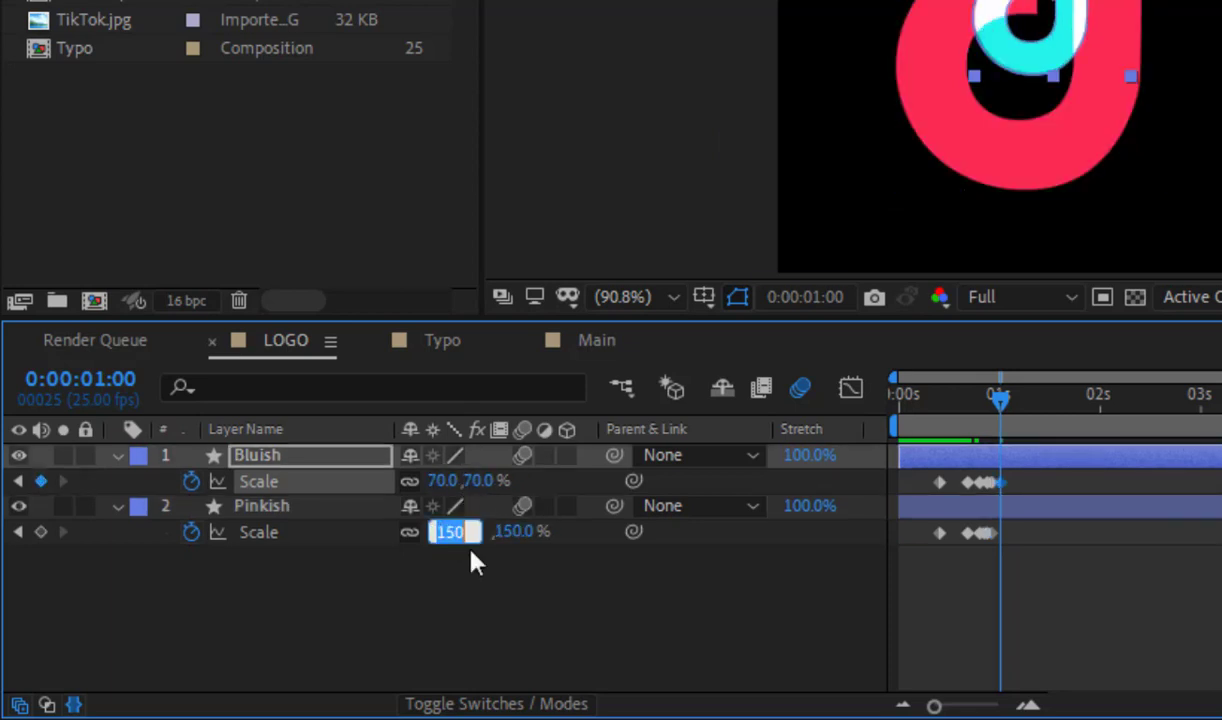
type("70")
key("Return")
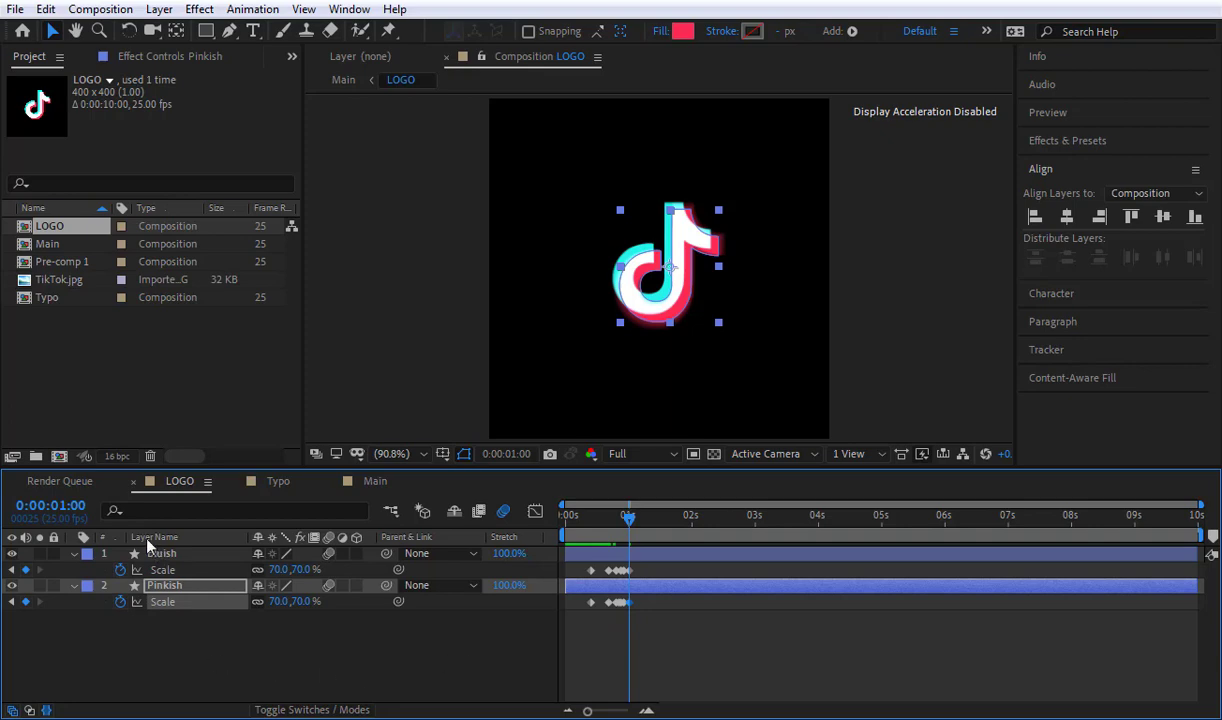
Step: At 0:00:01:03, set the Scale of the Bluish layer to 200% and of the Pinkish layer to 100%
left_click(82, 507)
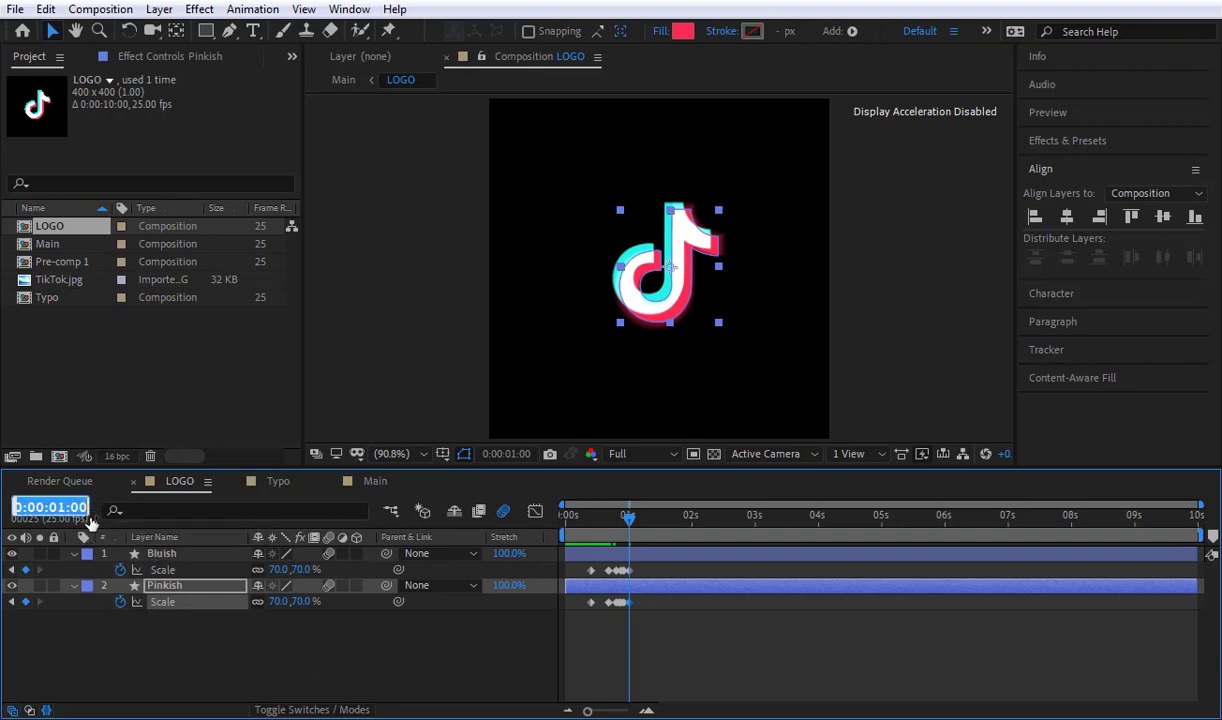
left_click_drag(80, 508, 114, 514)
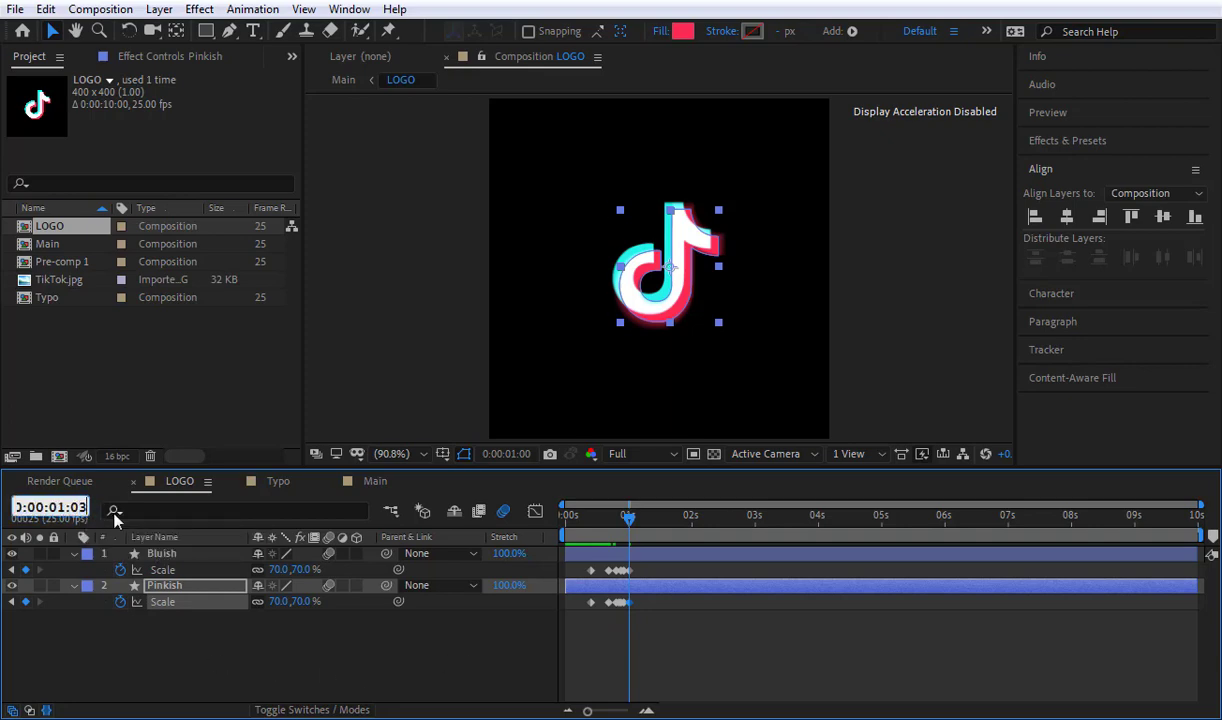
type("3")
key("Return")
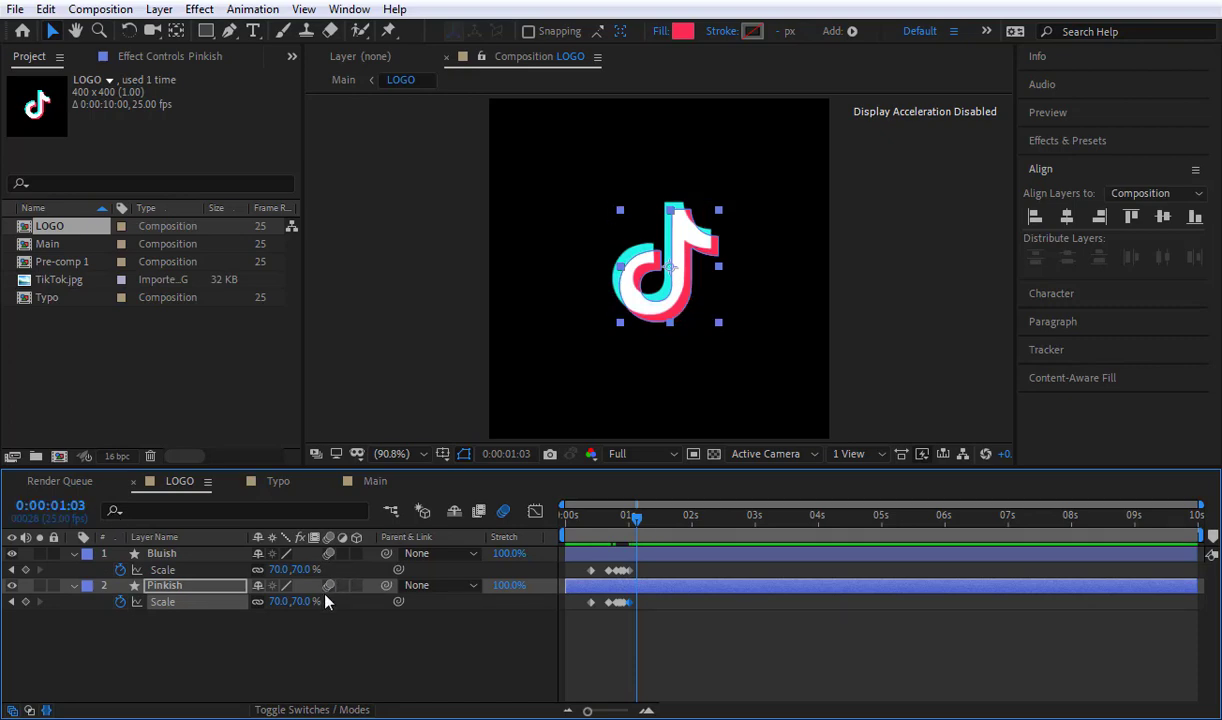
left_click(253, 647)
left_click(280, 569)
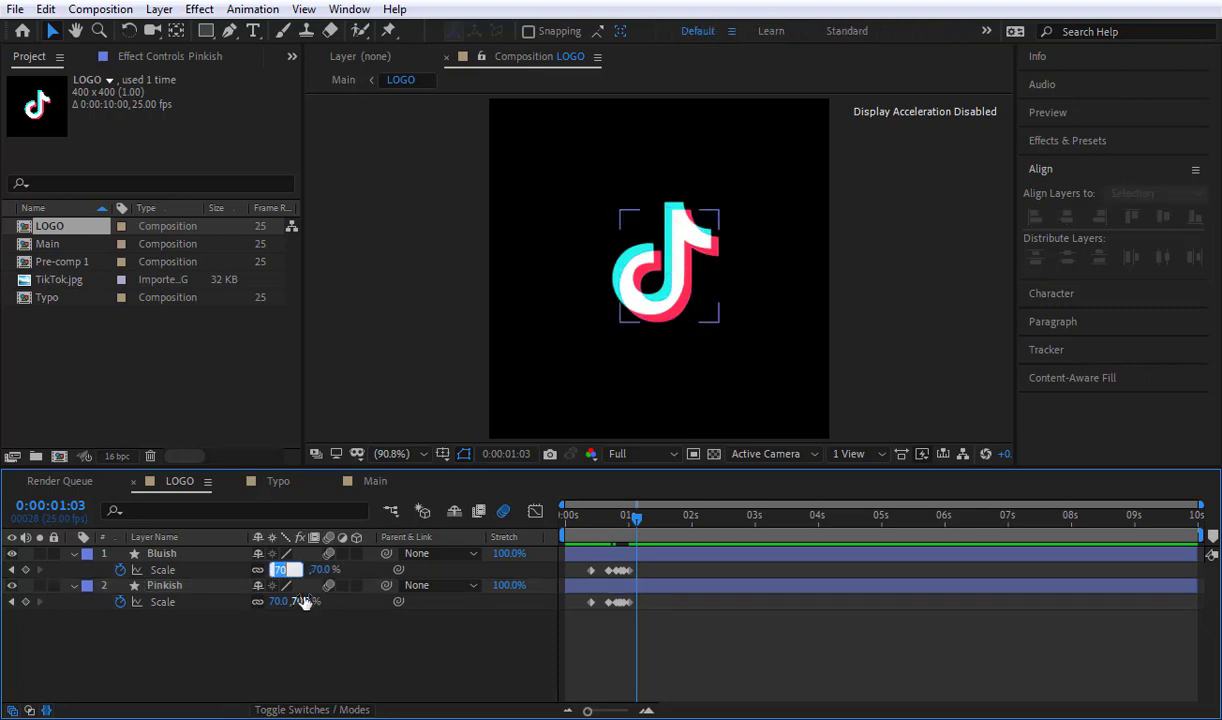
type("200")
key("Return")
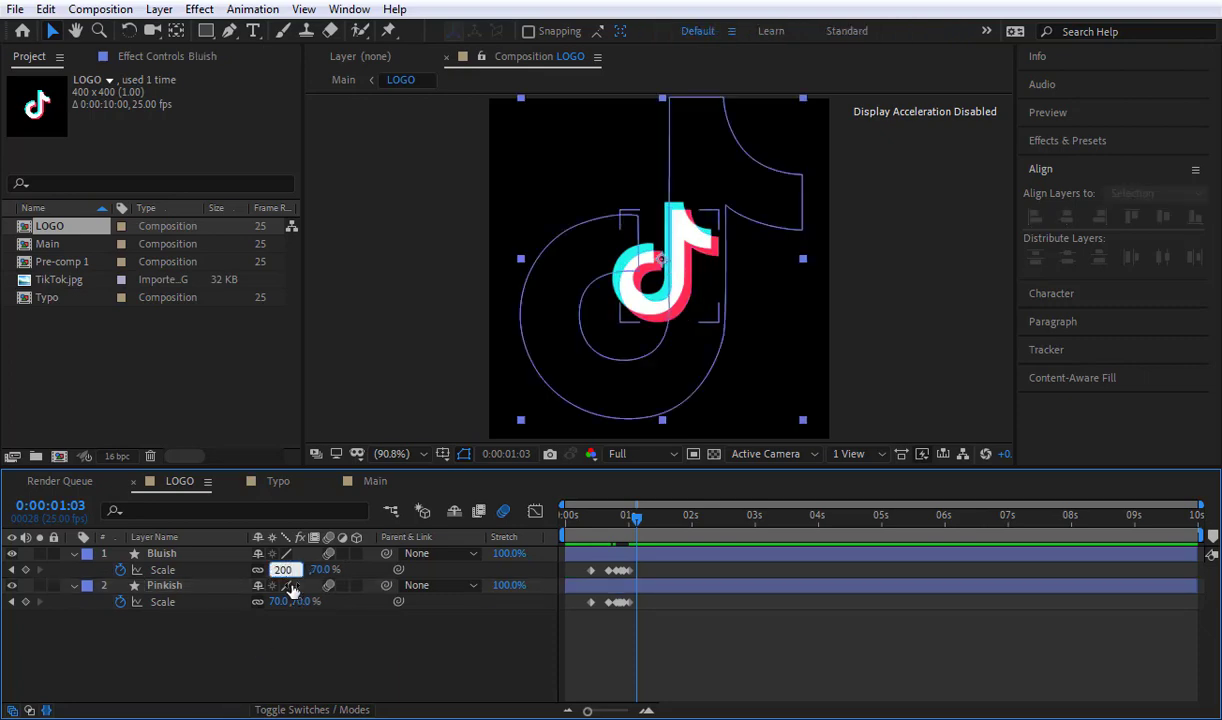
left_click(278, 602)
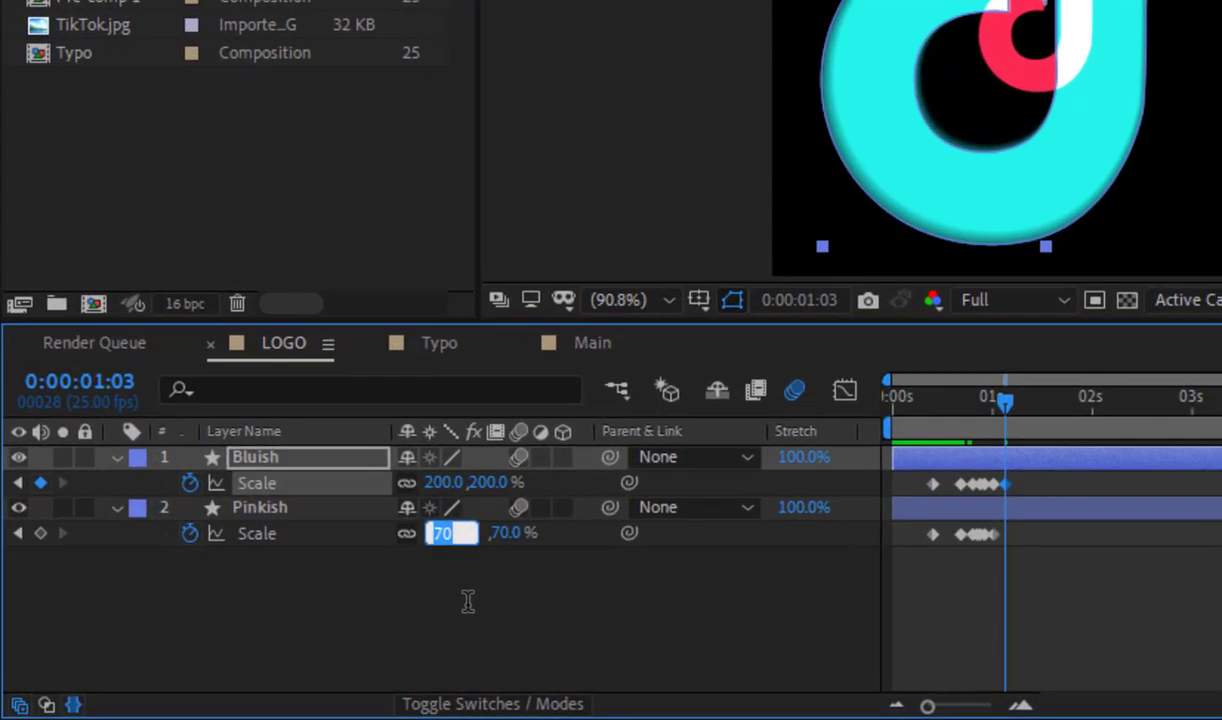
type("100")
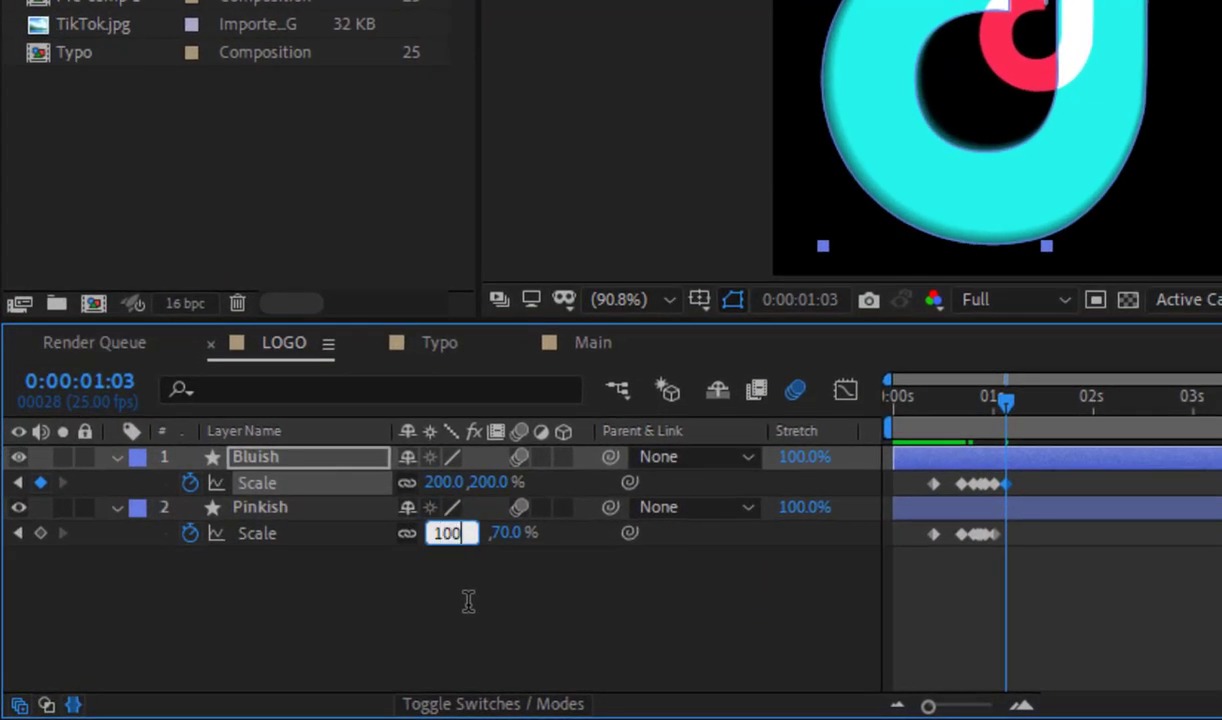
key("Return")
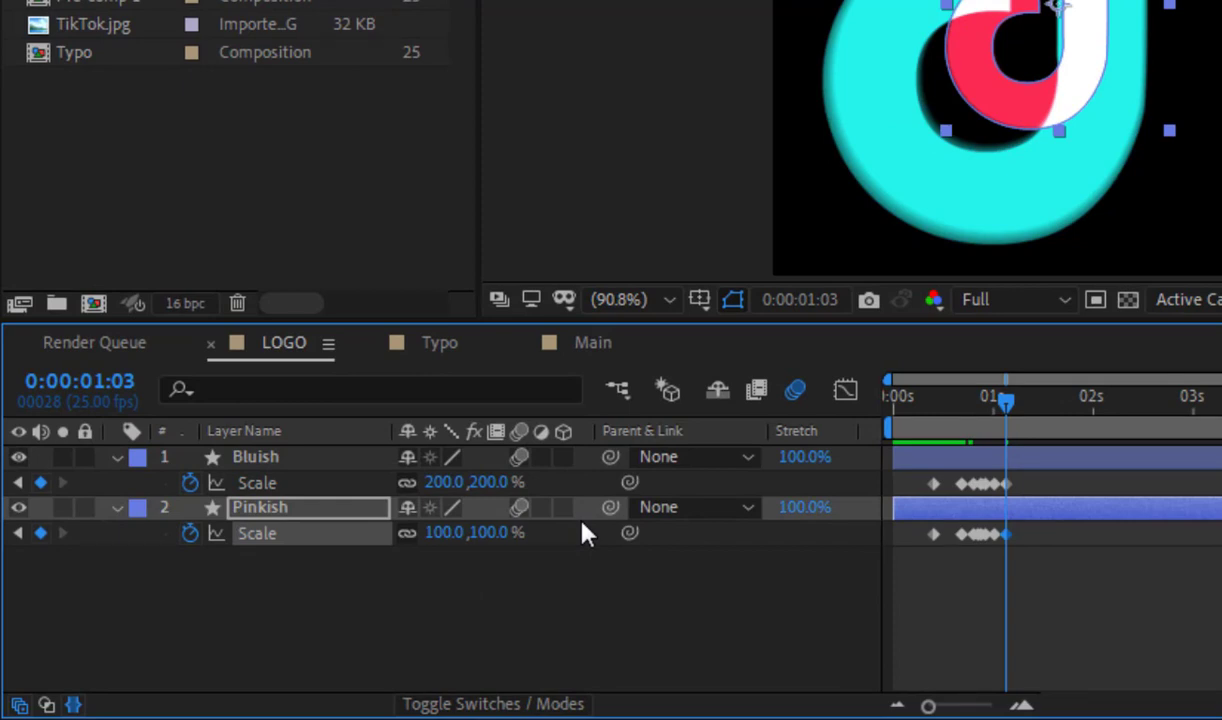
Step: Set the Scale of both the Bluish and Pinkish layers to 150% at 0:00:01:06
key("space")
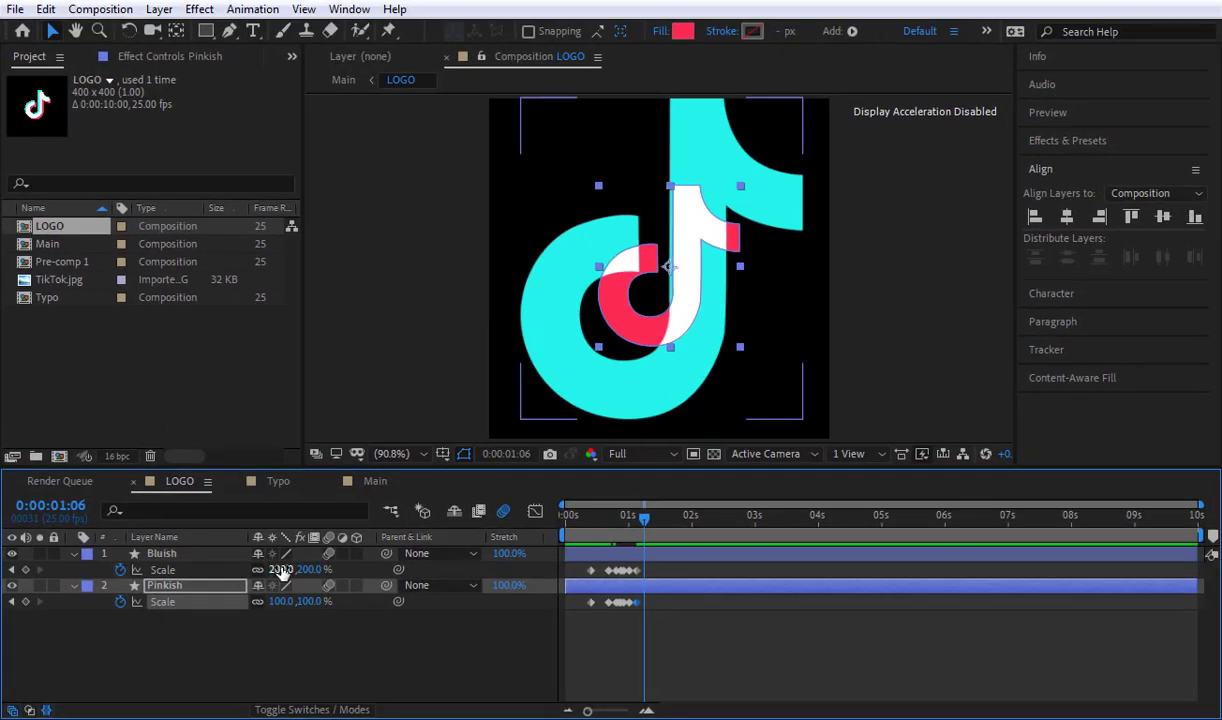
left_click(281, 569)
type("150")
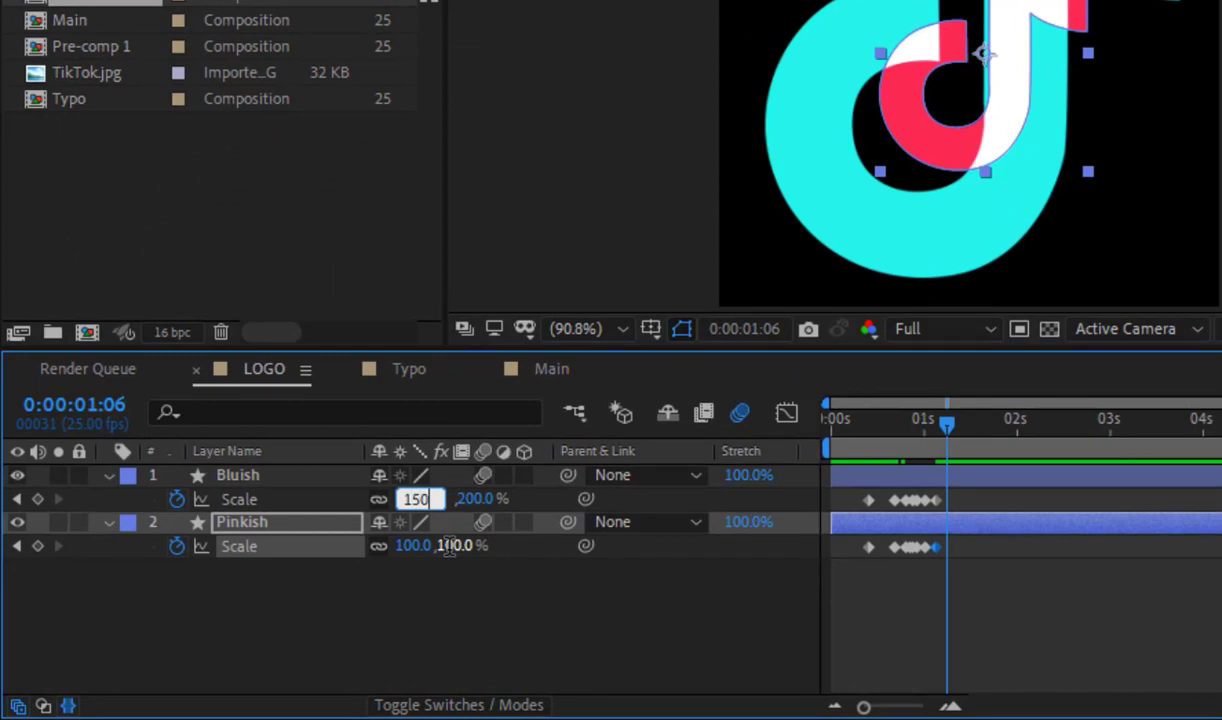
key("Return")
left_click(414, 546)
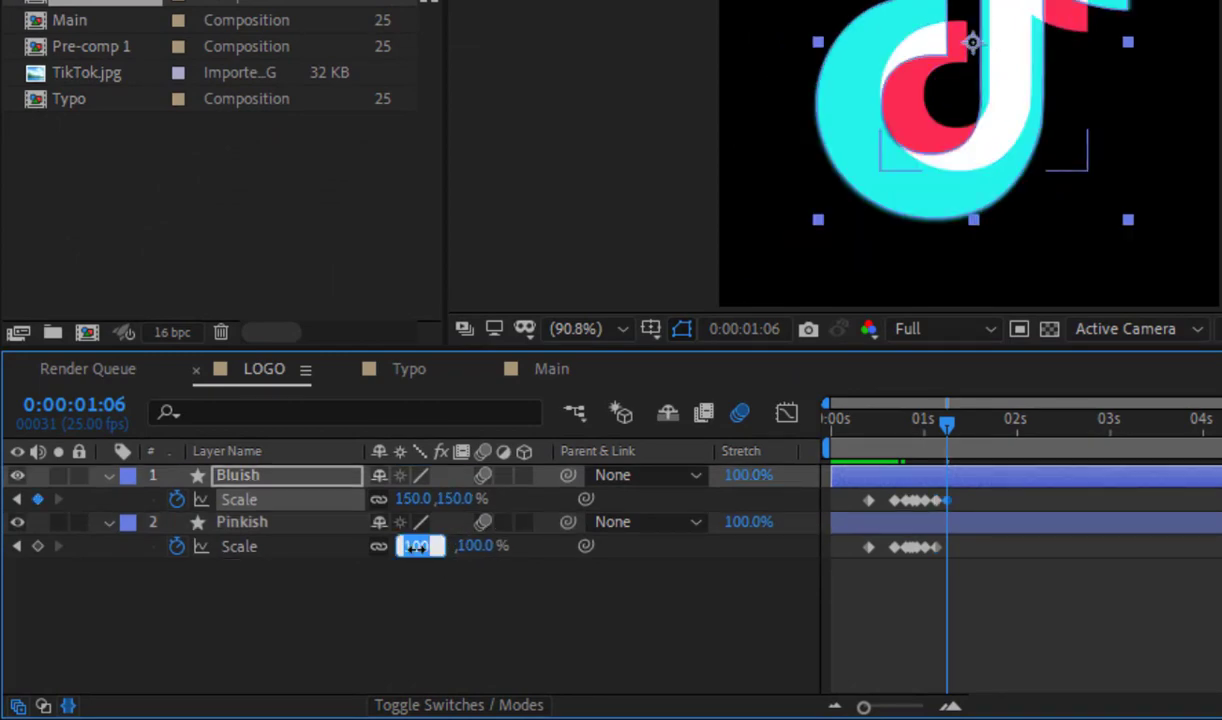
type("15")
key("Return")
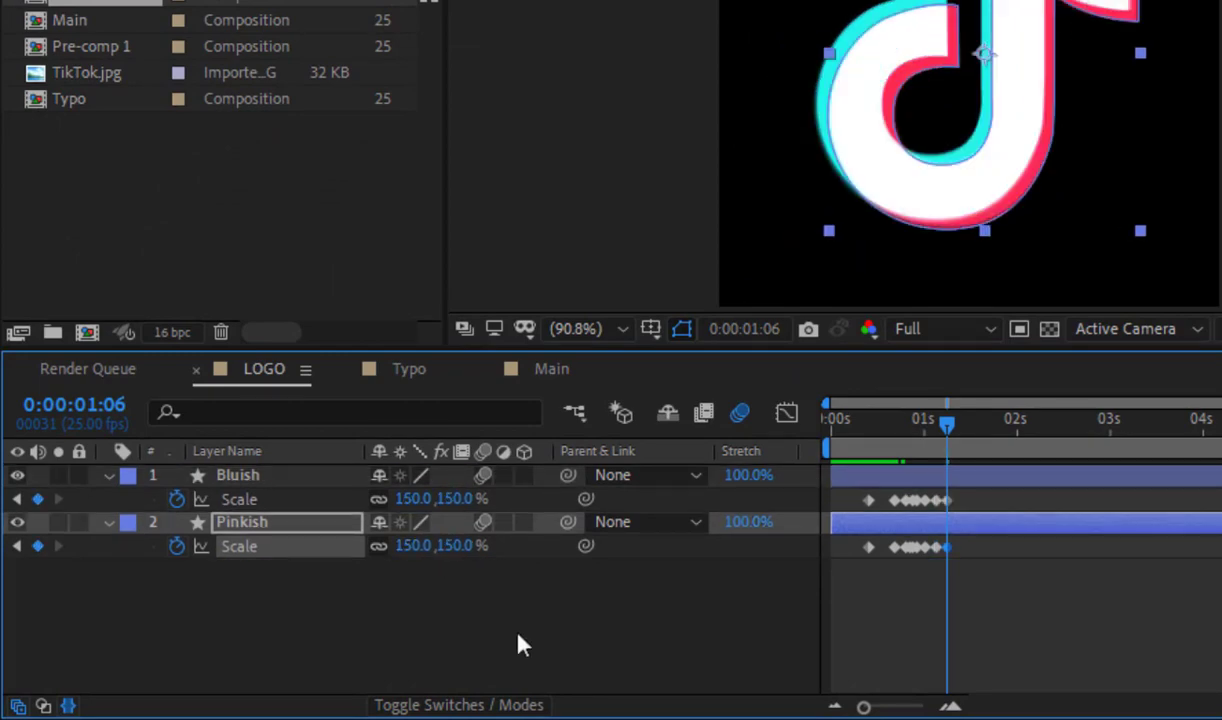
Step: Shorten the work area of the LOGO composition to end at about 0:00:02:20 and preview the scale animation
left_click_drag(1221, 403, 1208, 403)
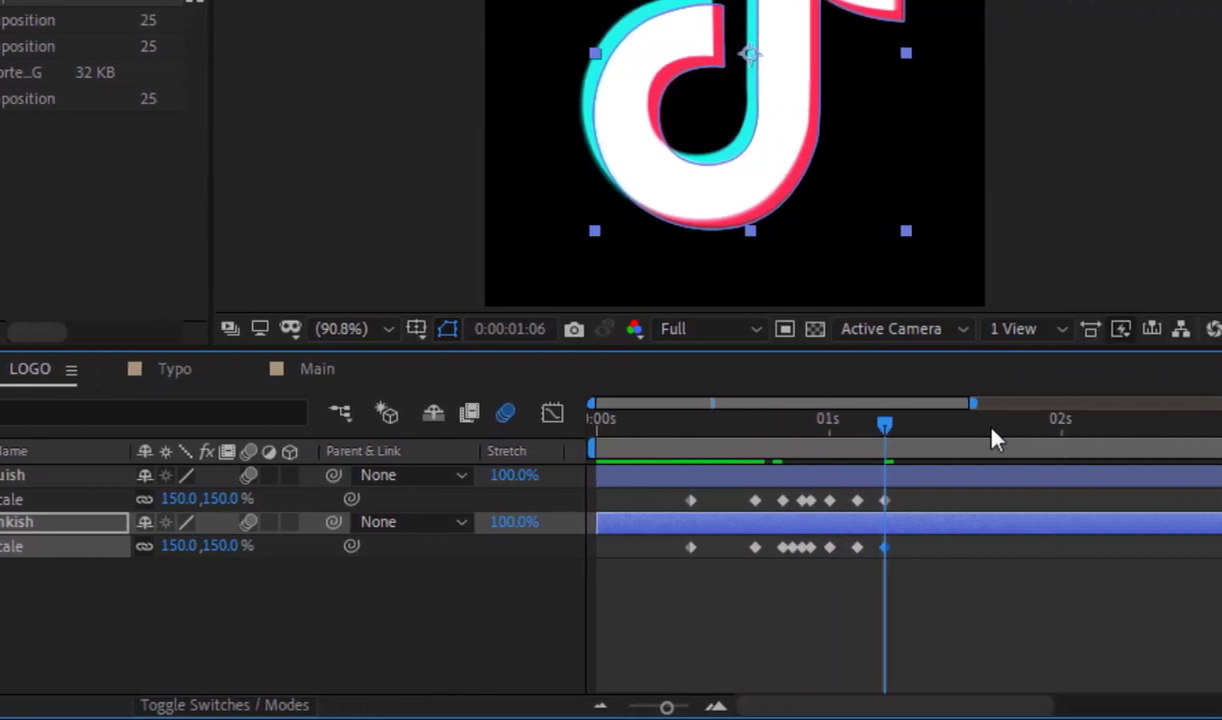
left_click_drag(995, 440, 1221, 436)
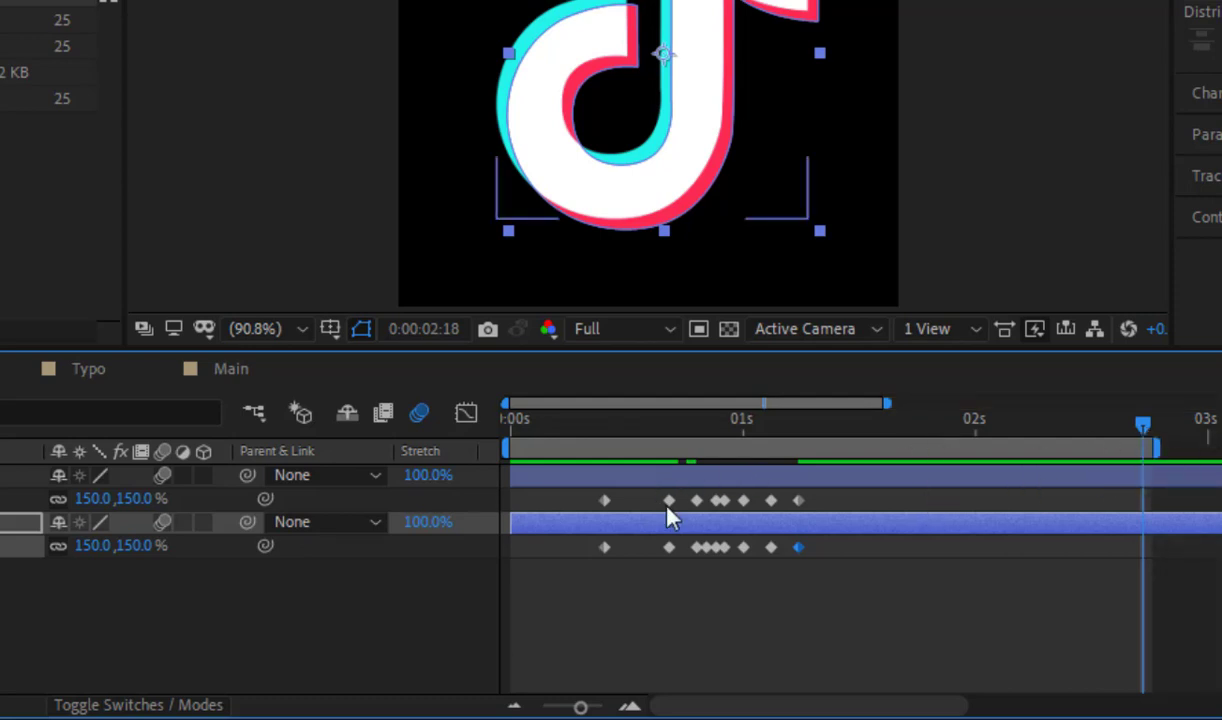
left_click_drag(800, 440, 799, 439)
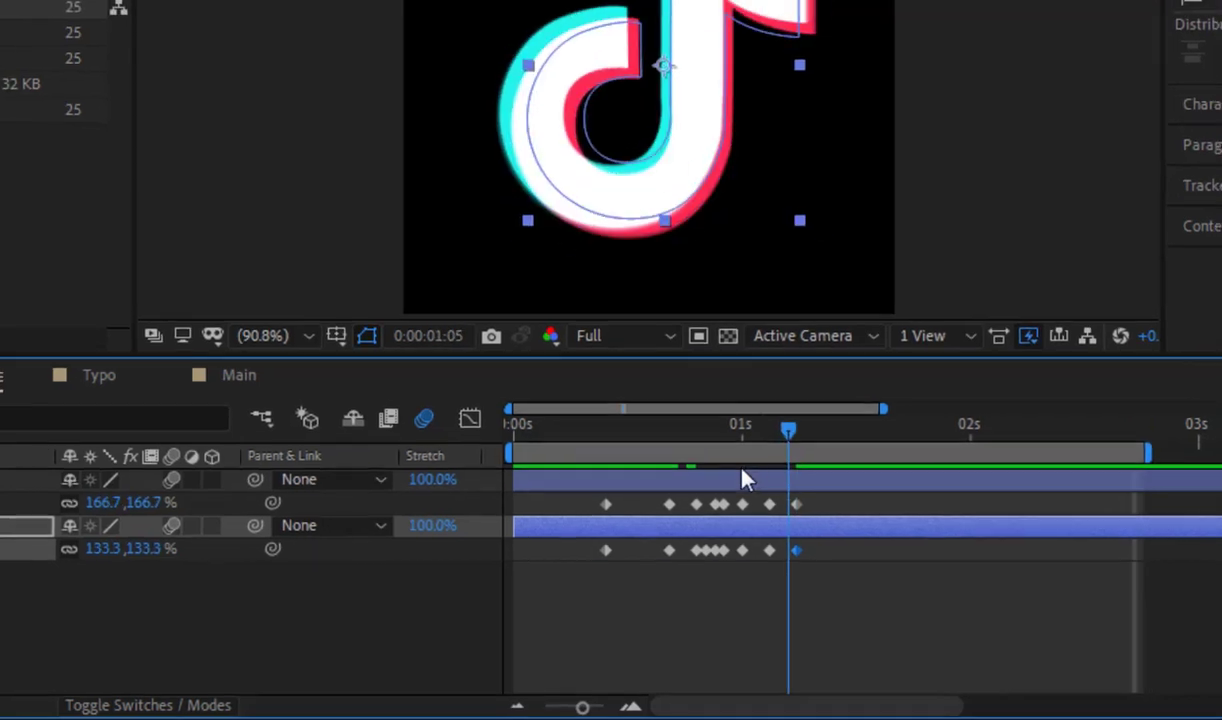
key("space")
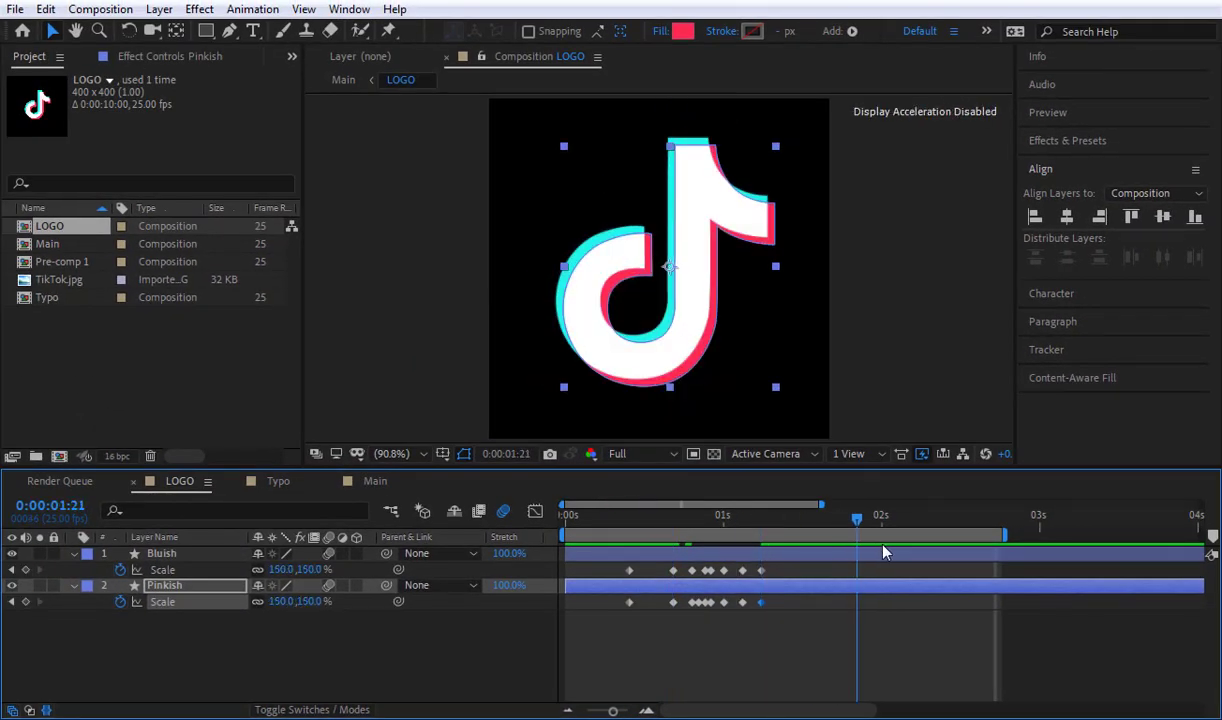
Step: At 0:00:02:00, set the Scale of both the Bluish and Pinkish layers to 100%
key("space")
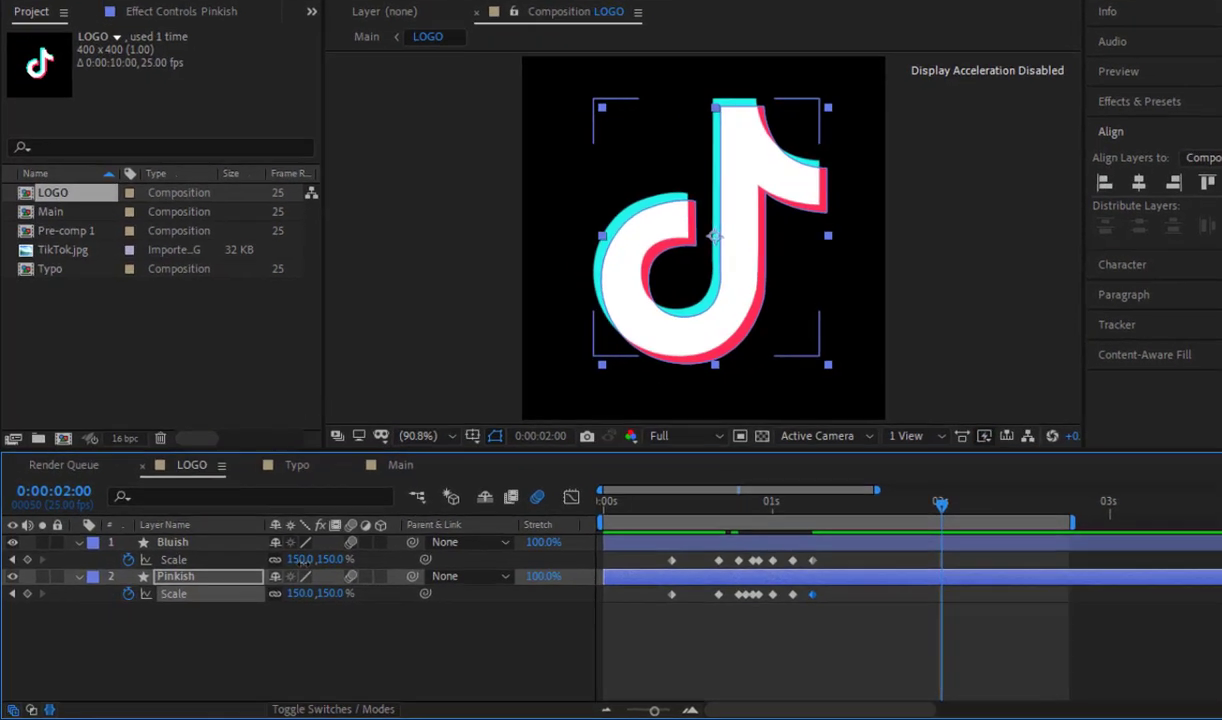
left_click(279, 569)
type("100")
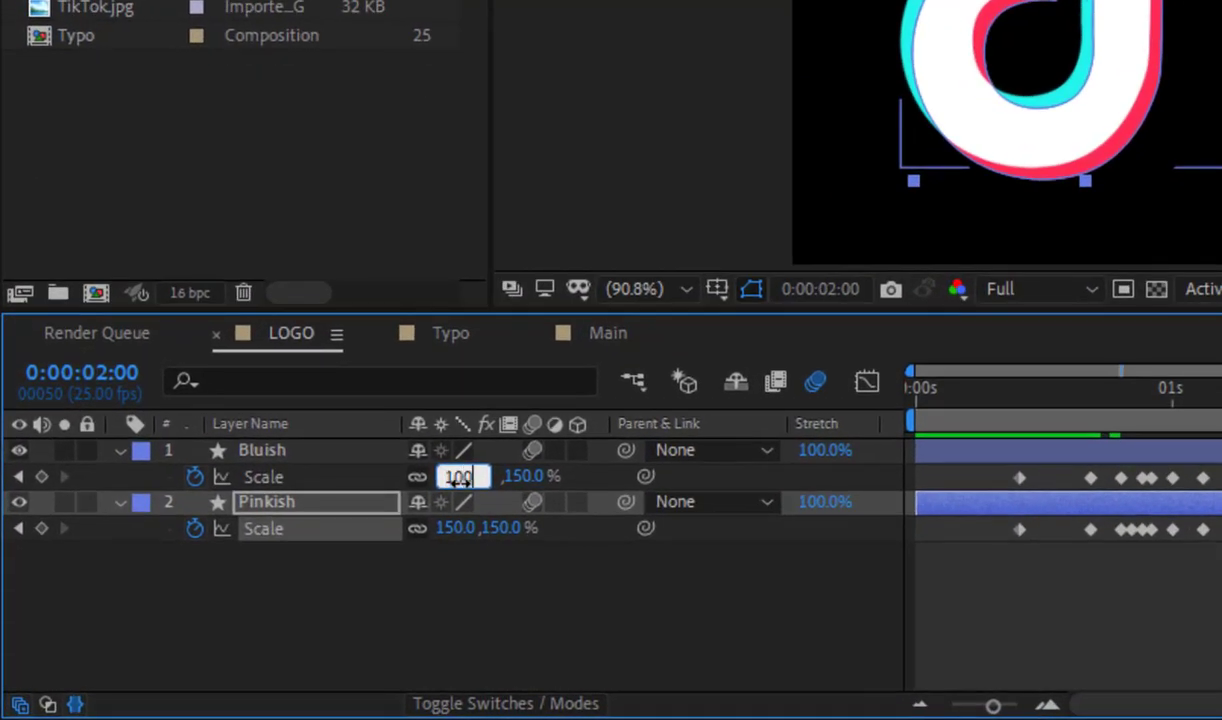
key("Return")
left_click(446, 529)
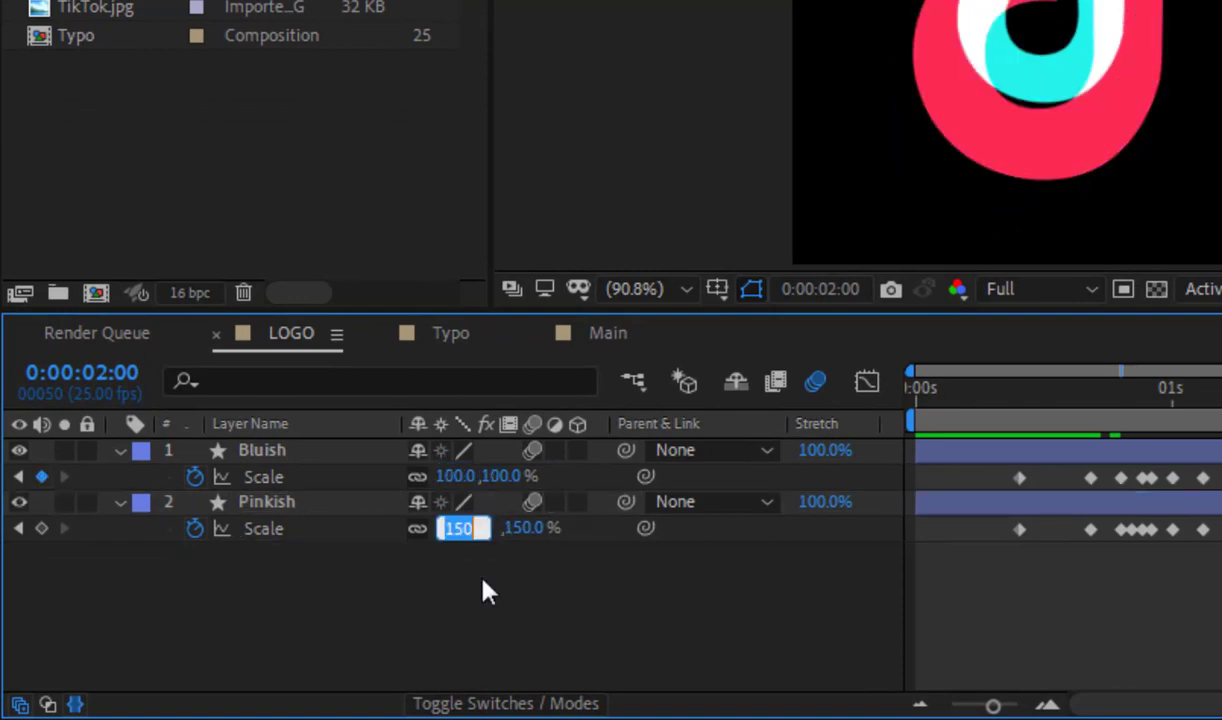
type("100")
key("Return")
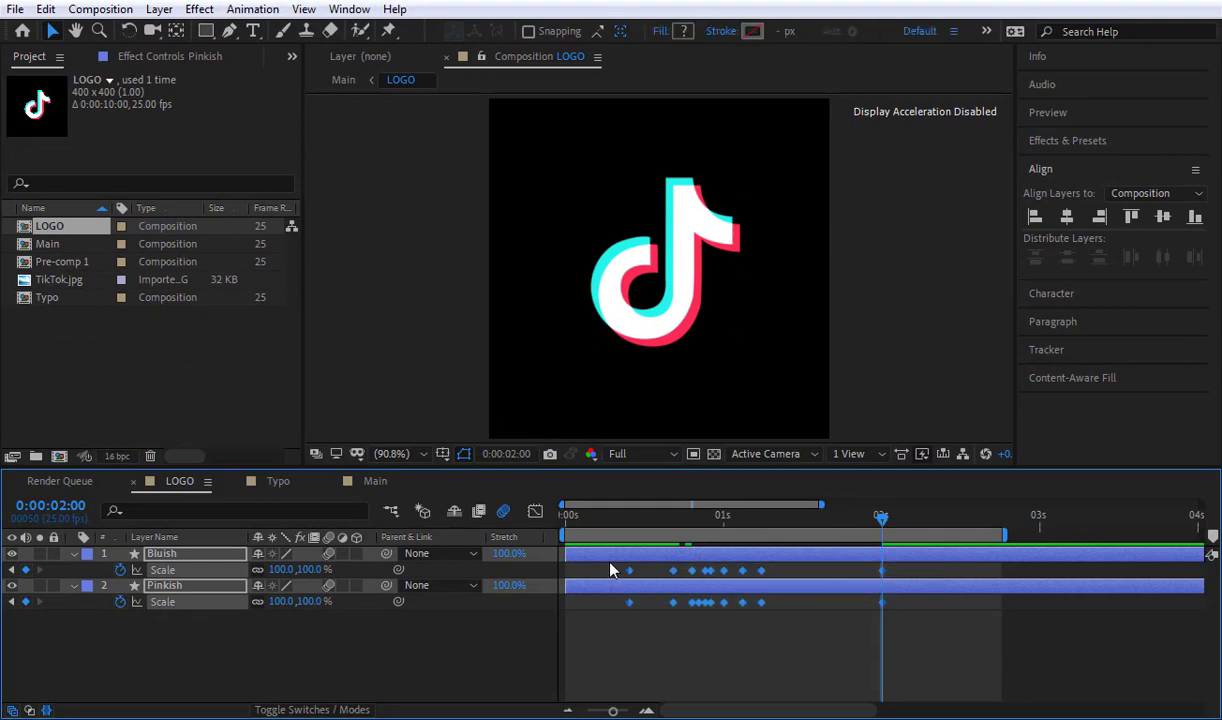
Step: Apply Easy Ease to all Scale keyframes of the Bluish and Pinkish layers and preview the result
key("ctrl+a")
key("F9")
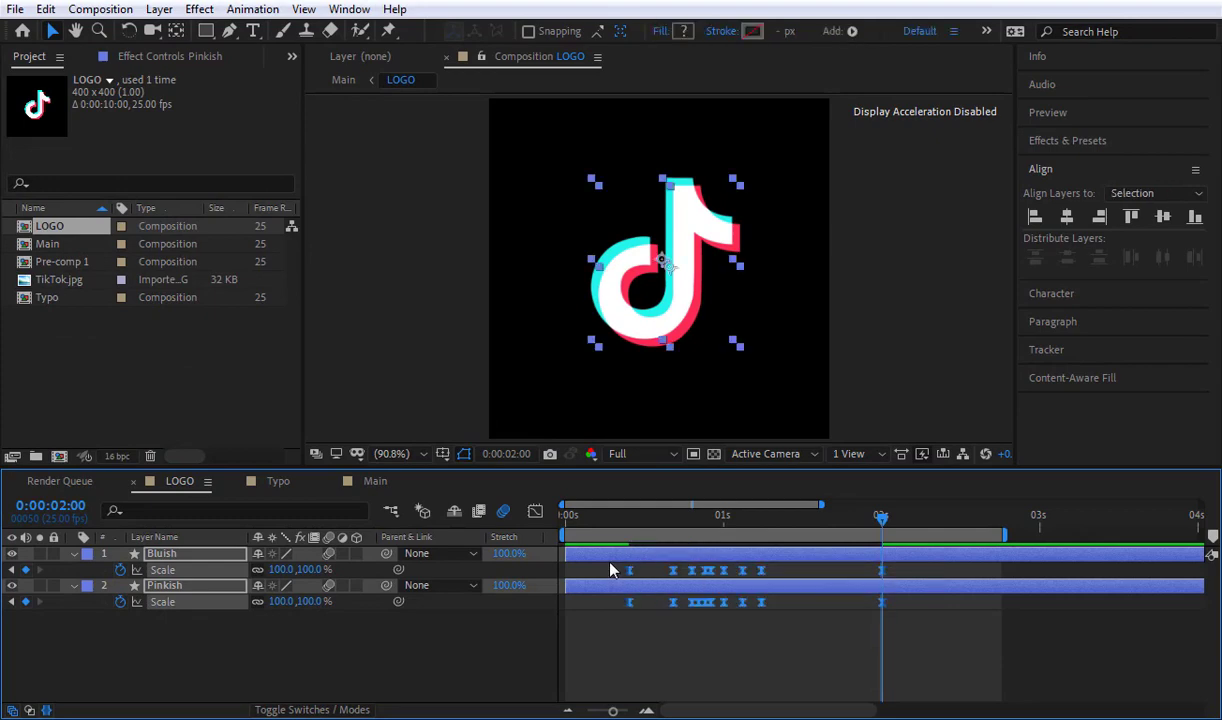
key("space")
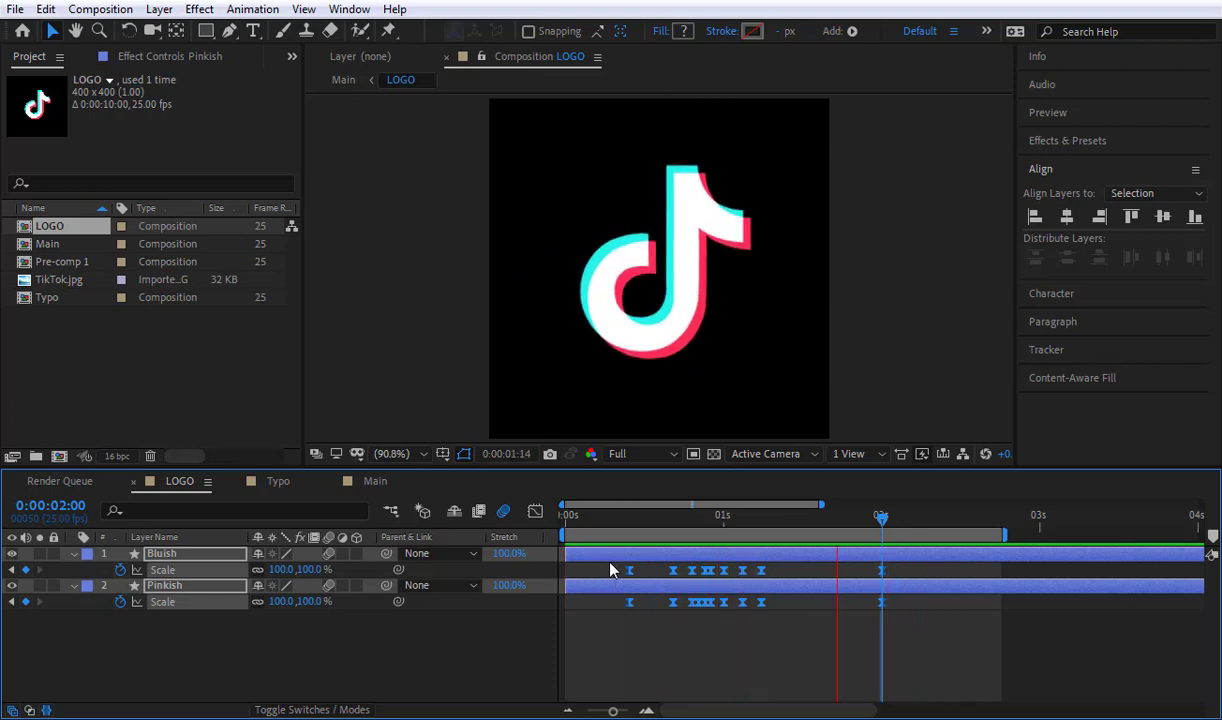
Step: In the Main composition, move the Typo layer's two middle Position keyframes to 0:00:00:17 and 0:00:01:13
left_click(375, 481)
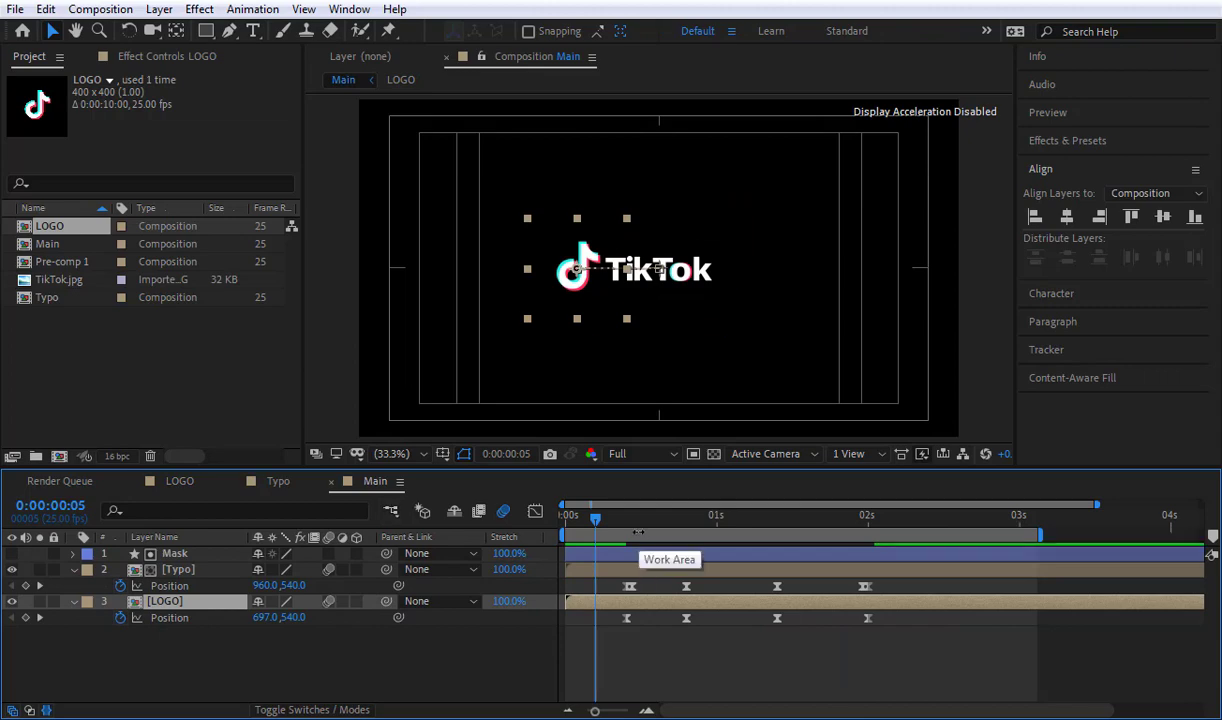
key("space")
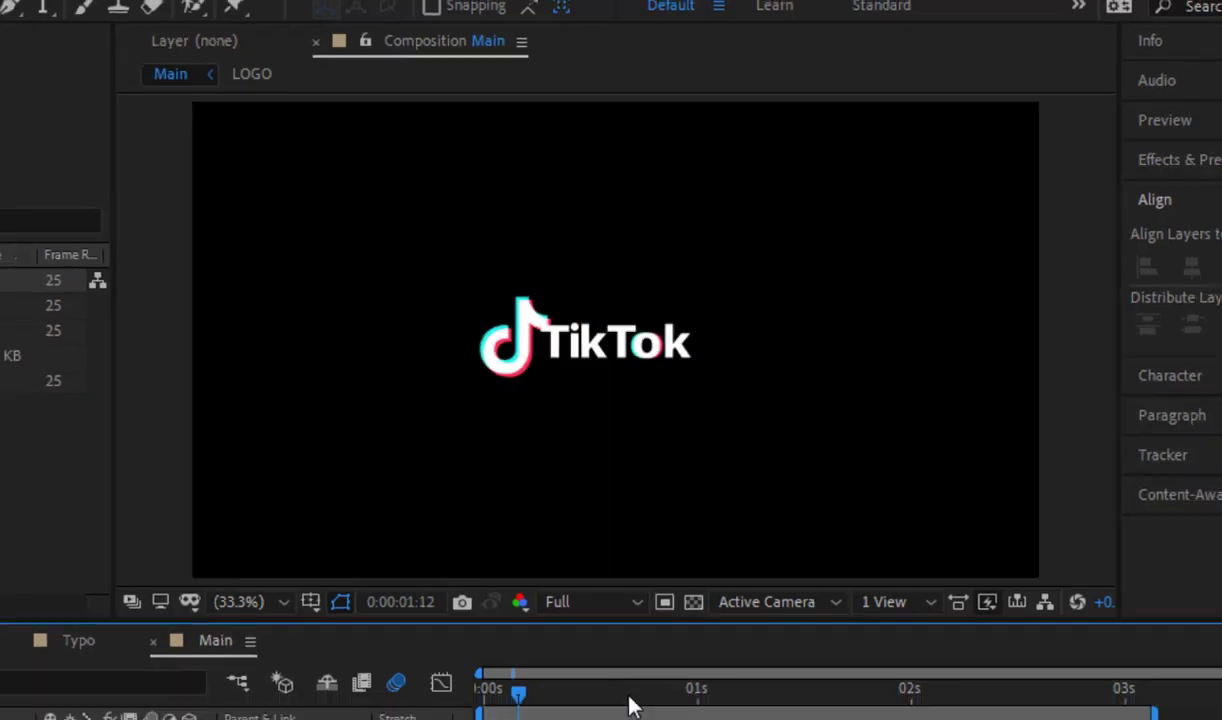
left_click_drag(629, 696, 651, 719)
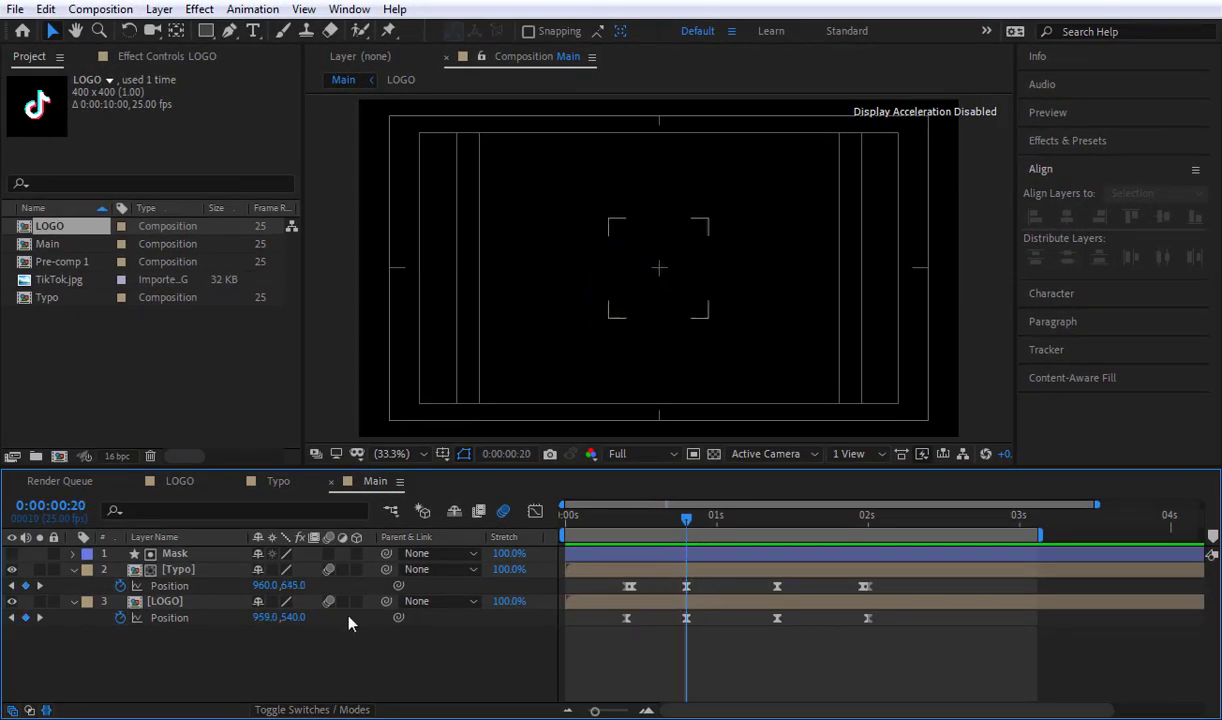
left_click(670, 517)
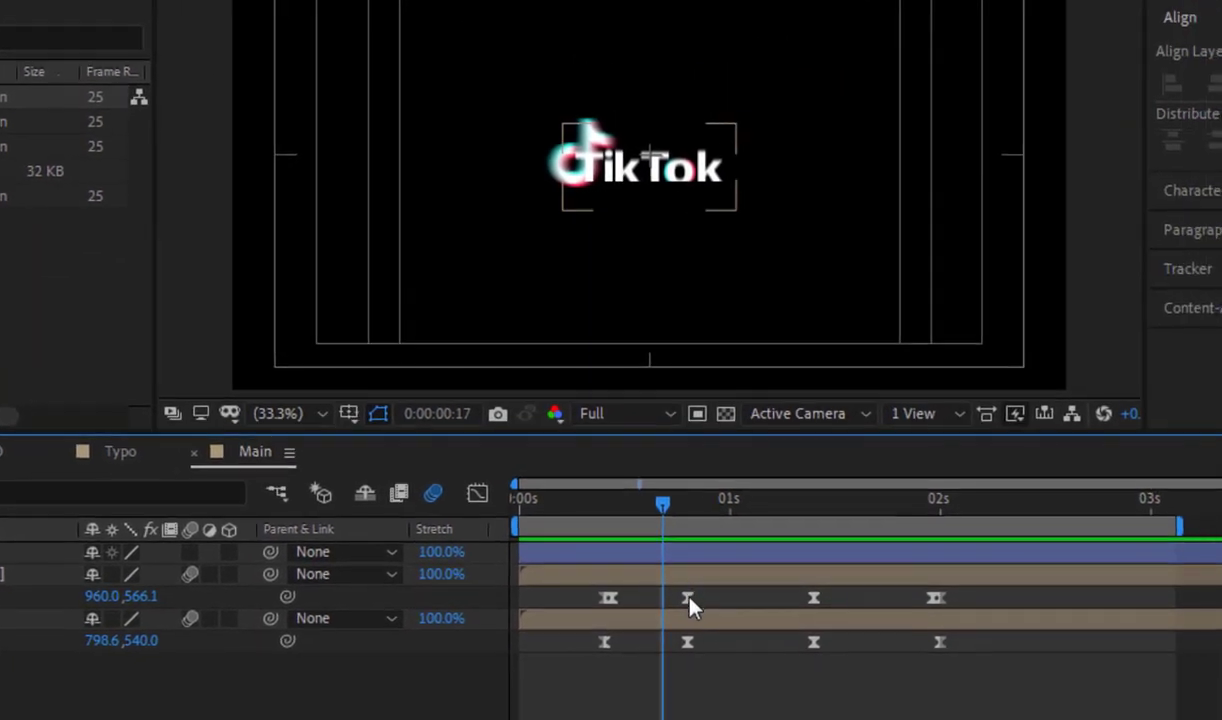
left_click_drag(688, 600, 663, 617)
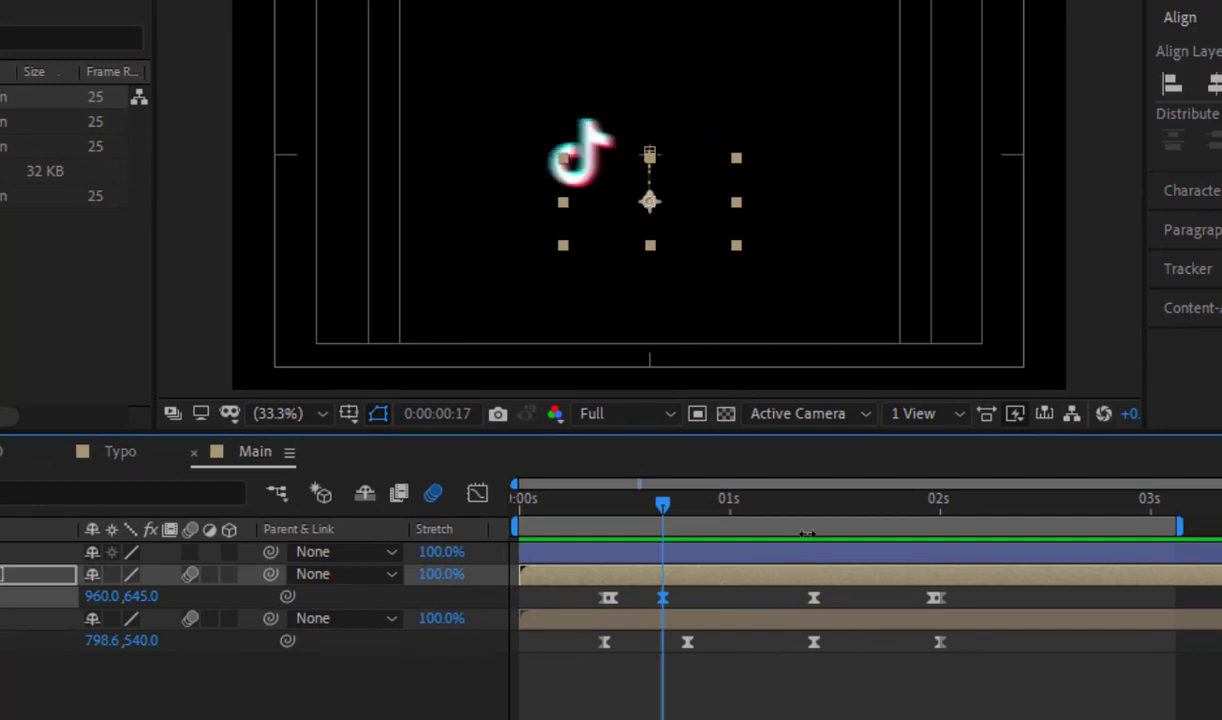
left_click(822, 505)
mouse_move(834, 511)
left_mouse_down()
mouse_move(808, 513)
mouse_move(841, 535)
left_mouse_up()
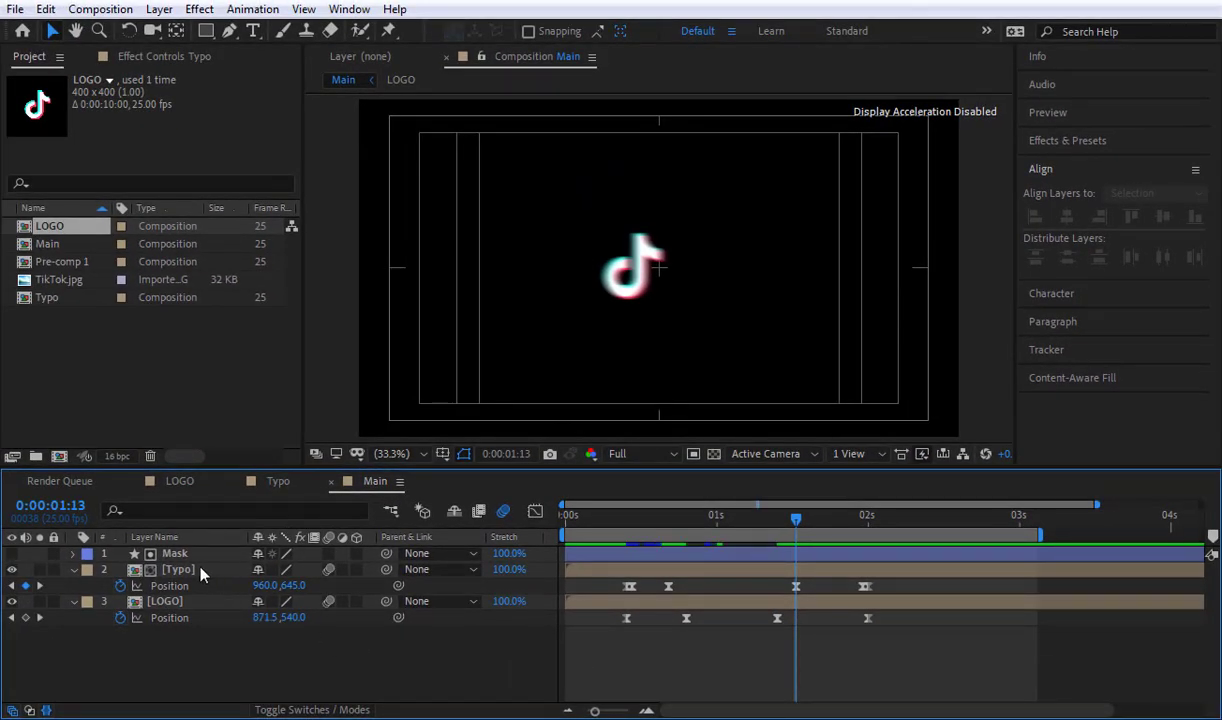
Step: Collapse the keyframed properties of all layers in Main and set the project colour depth to 32 bpc
key("ctrl+a")
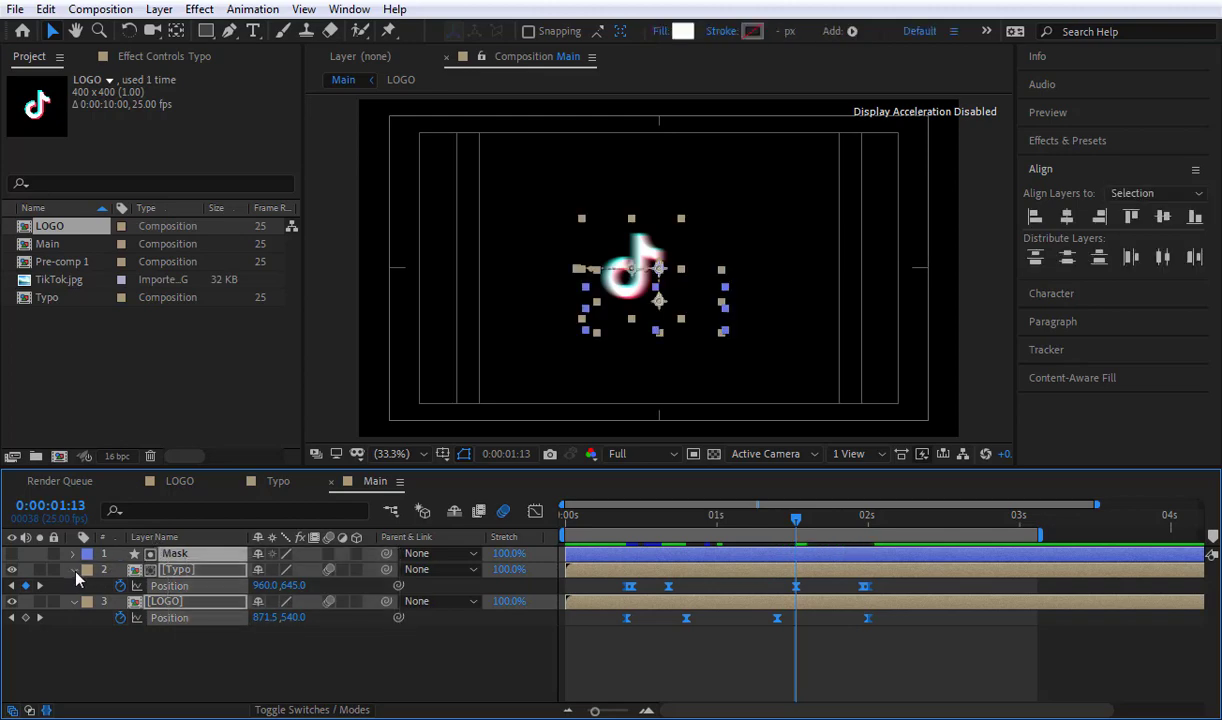
key("u")
left_click(112, 630)
left_click(155, 402)
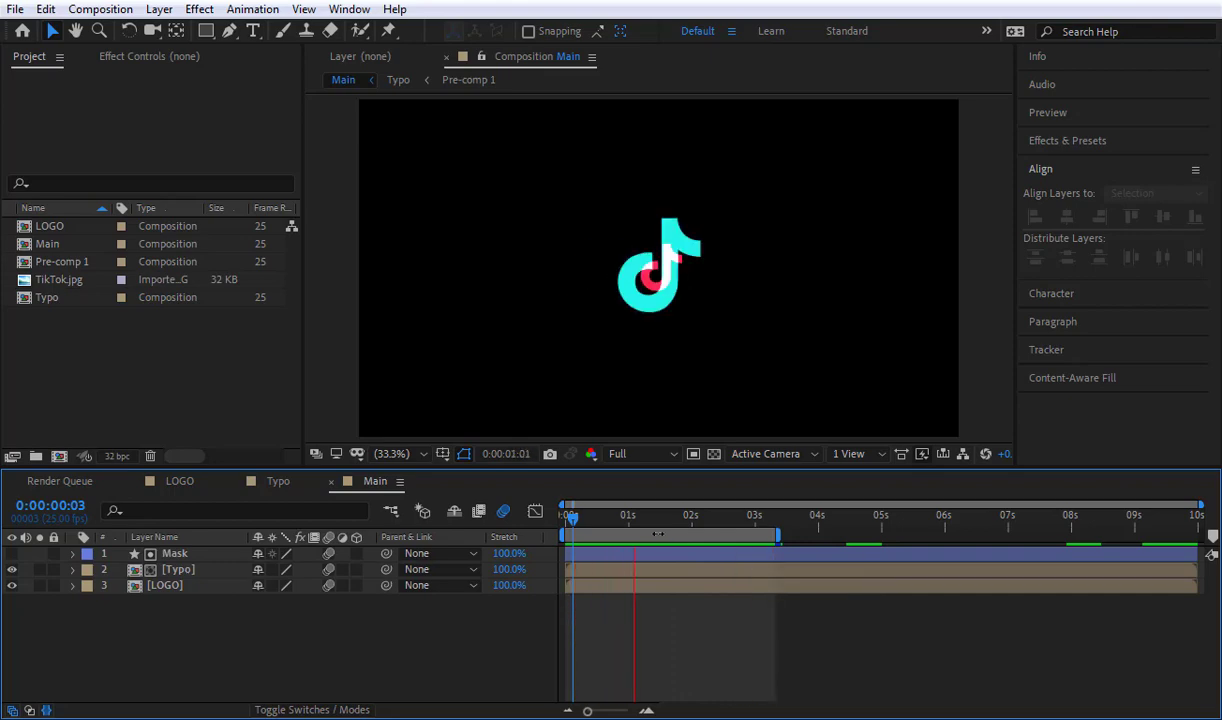
key("space")
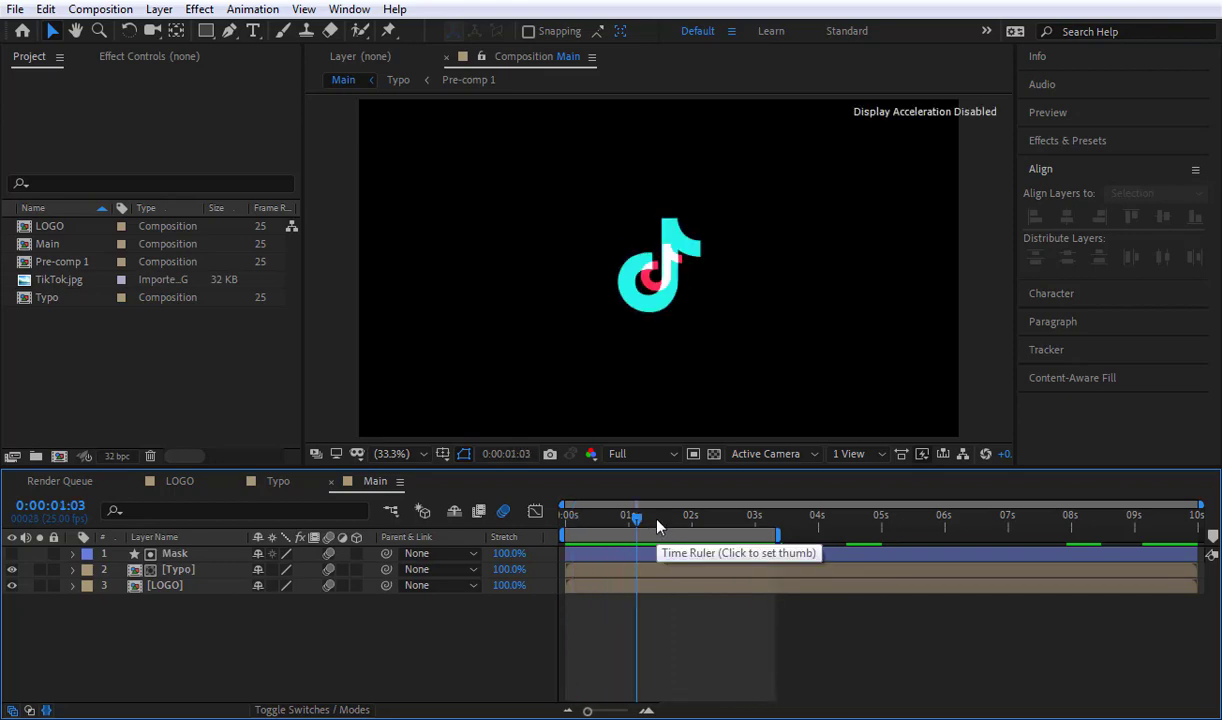
Step: Create a 1920 x 1080 px solid named BG with colour #12011B and place it beneath the LOGO layer
key("ctrl+y")
type("BG")
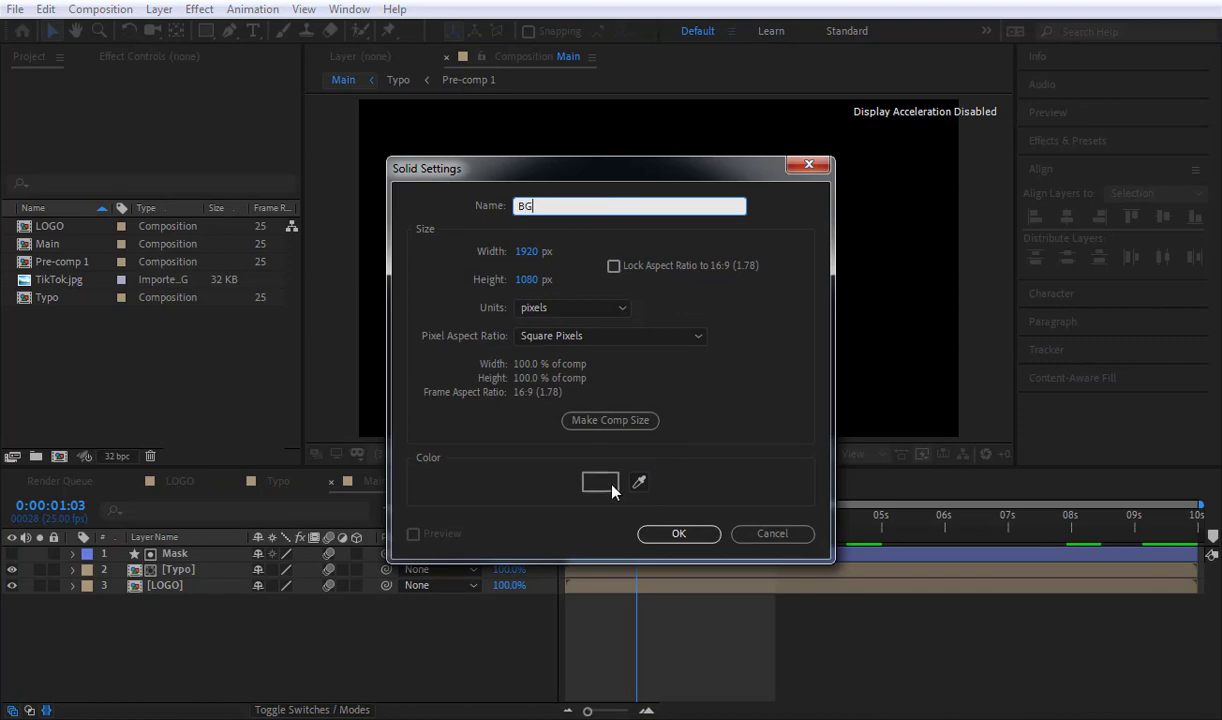
left_click(601, 483)
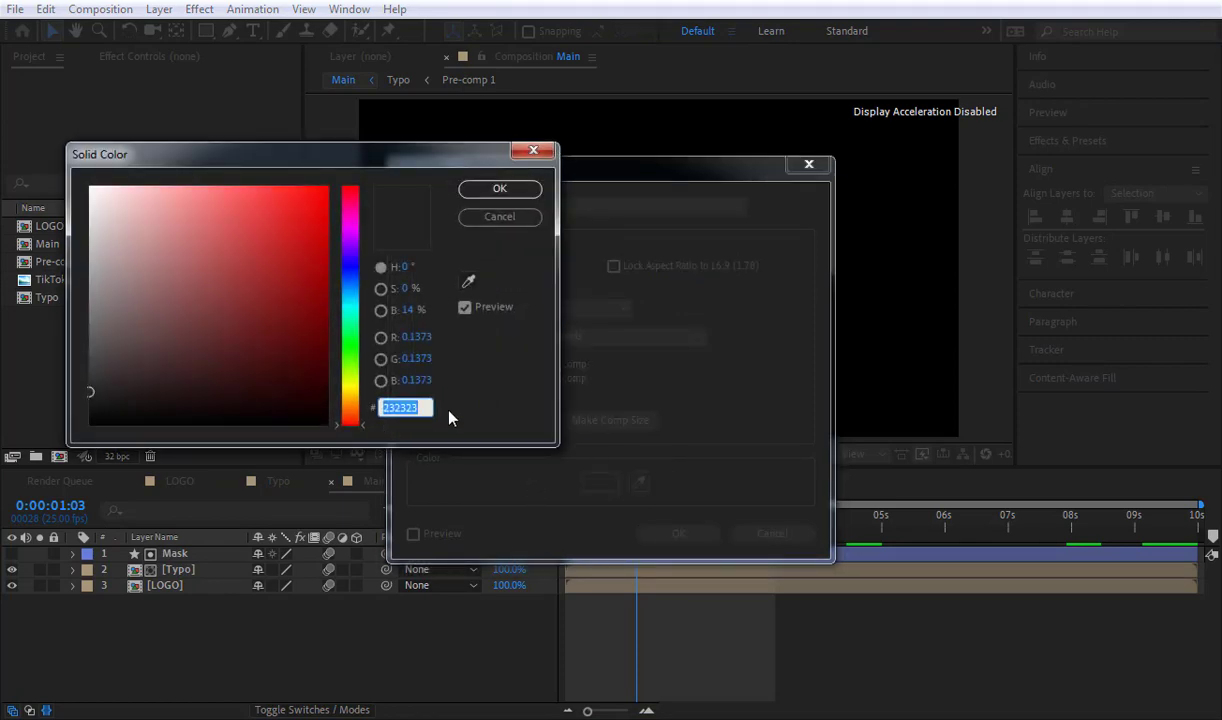
type("000120")
type("12011B")
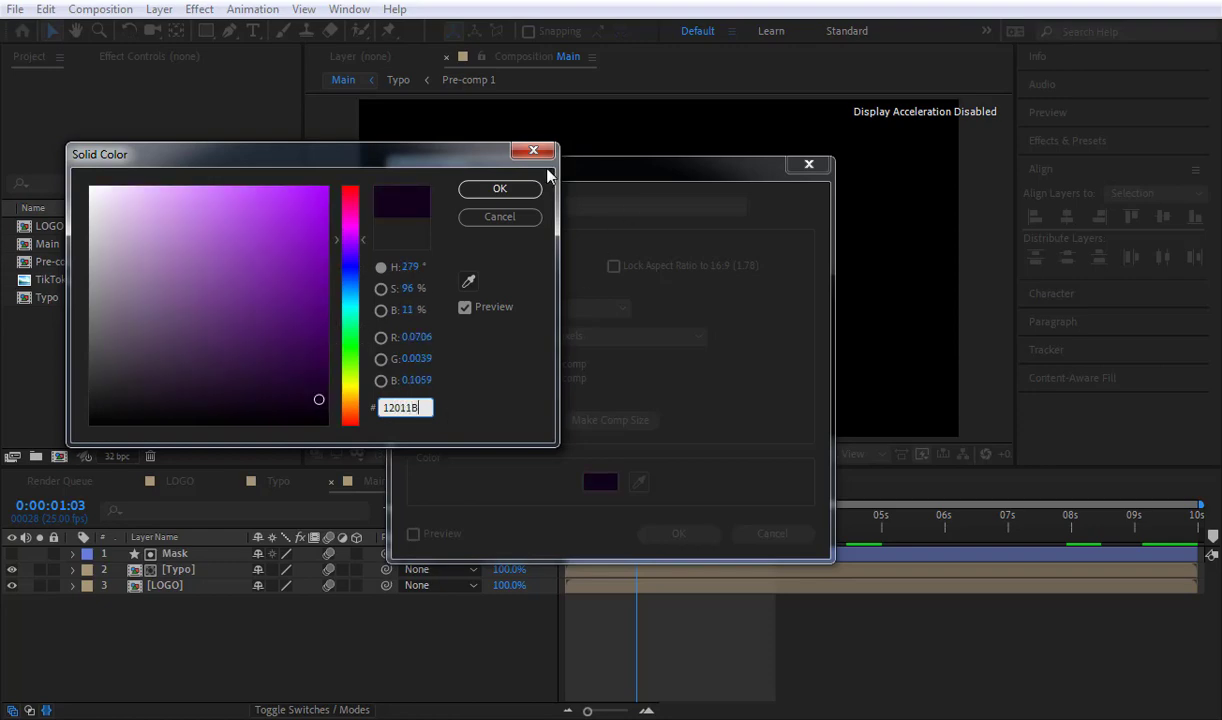
left_click(505, 190)
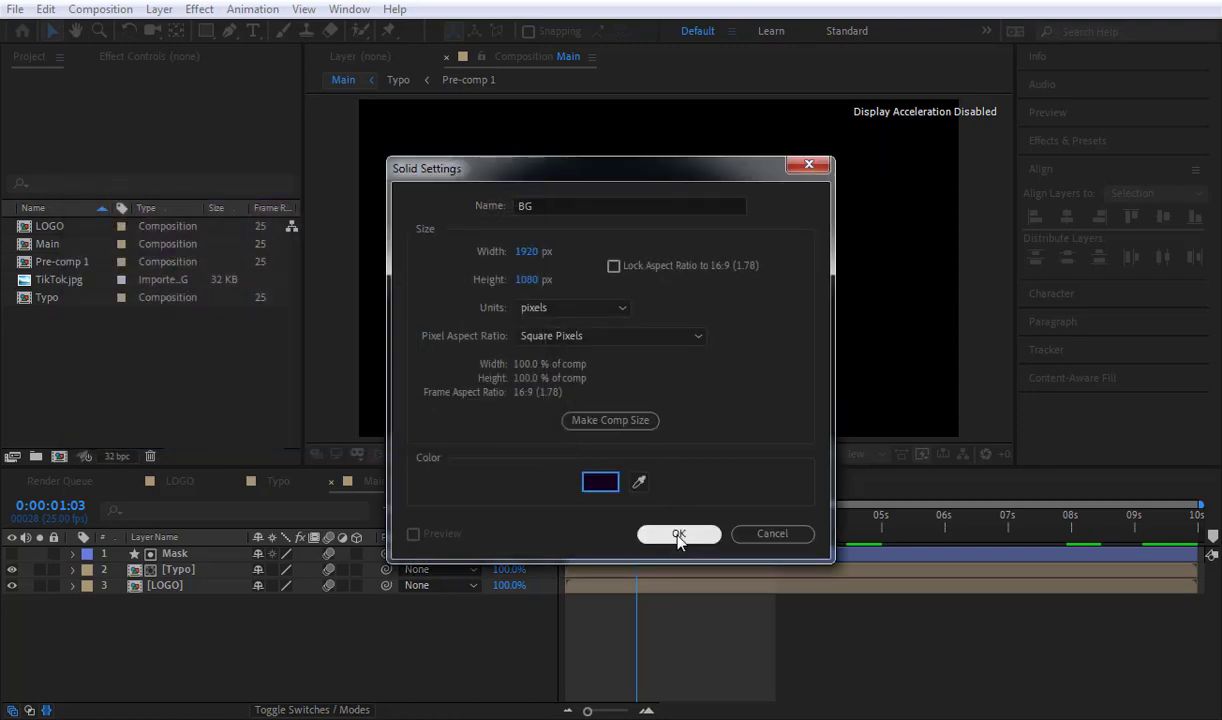
left_click(678, 535)
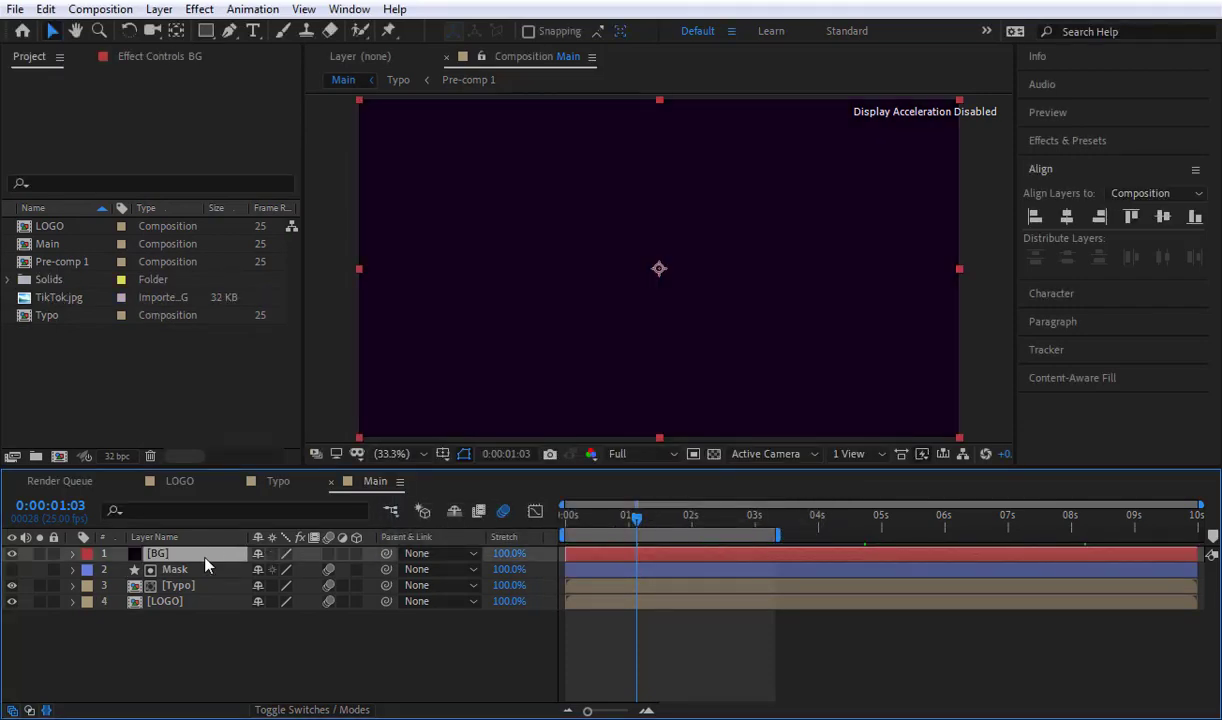
left_click_drag(204, 560, 207, 629)
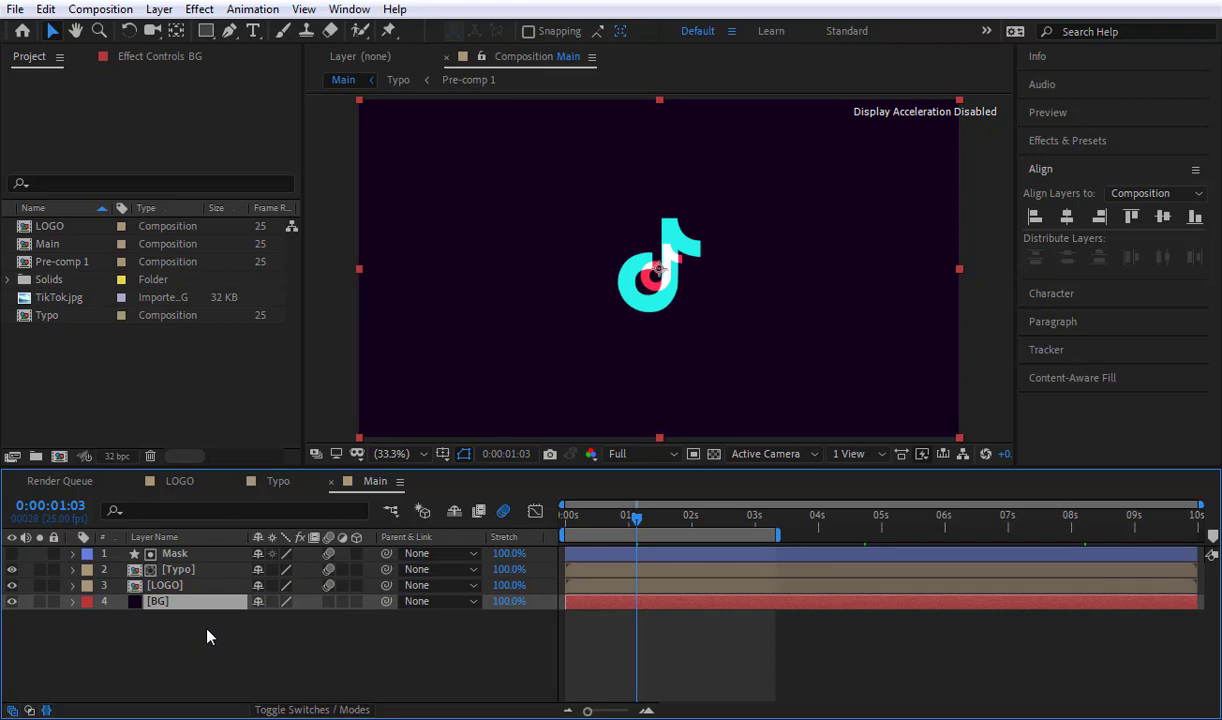
key("space")
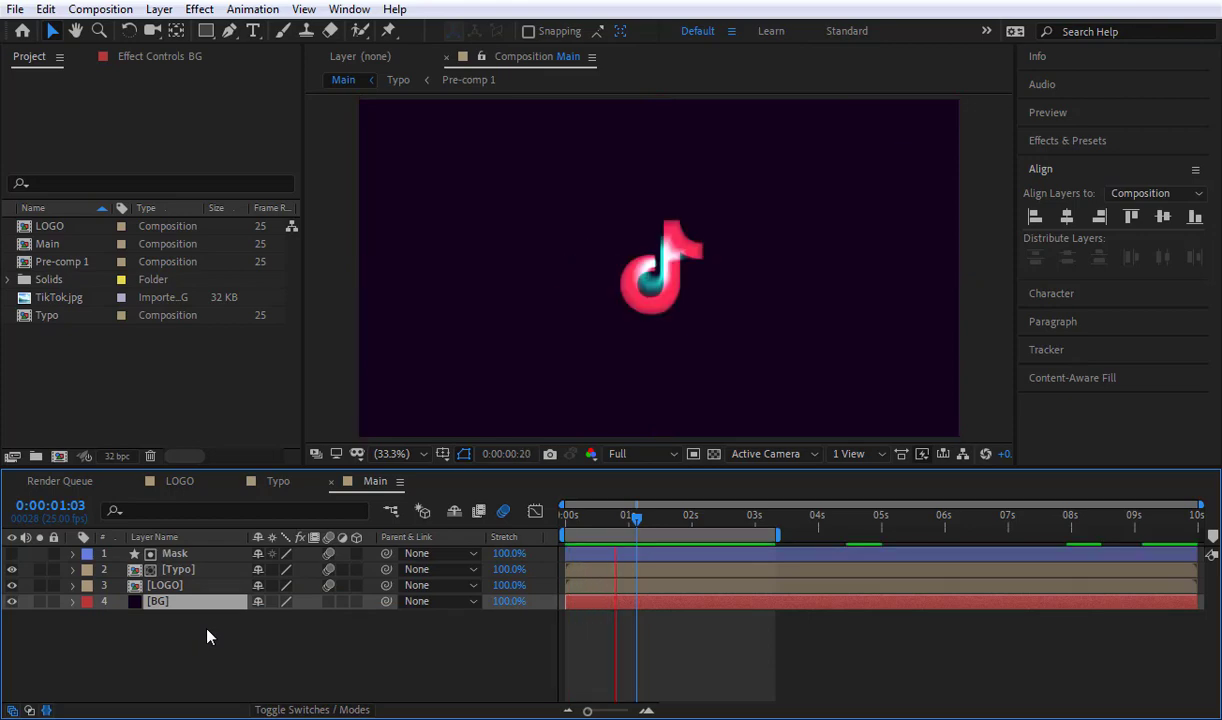